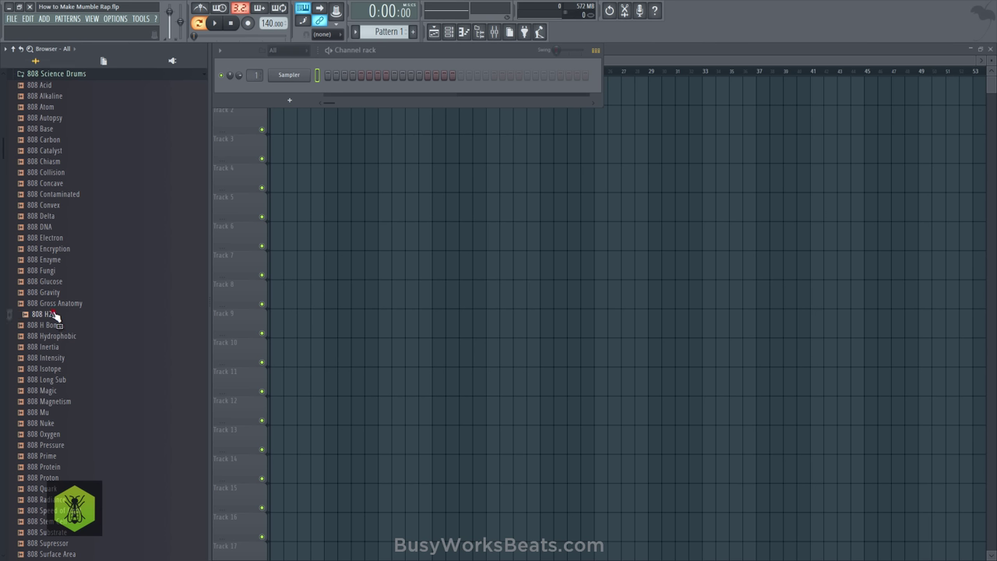
Preview the 808 H20 sample from 808 Science Drums and load it into a new channel, closing its settings window
{"action": "left_click", "coordinate": [55, 315]}
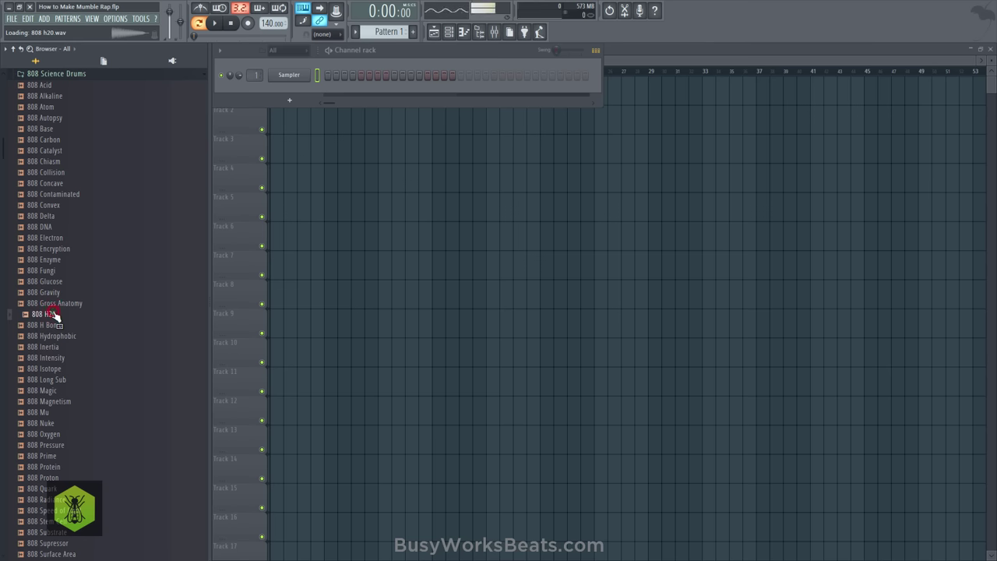
{"action": "right_click", "coordinate": [55, 312]}
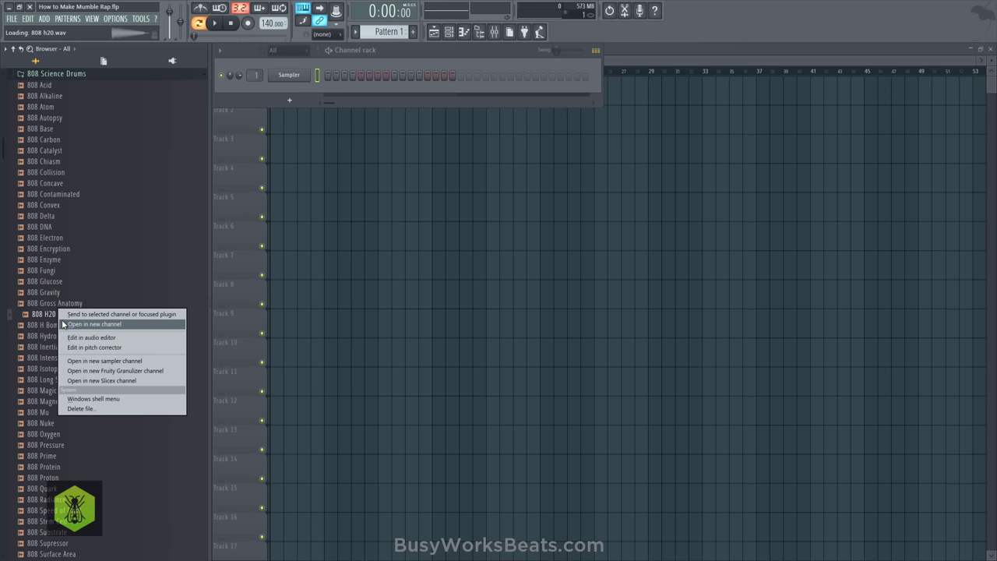
{"action": "left_click", "coordinate": [94, 324]}
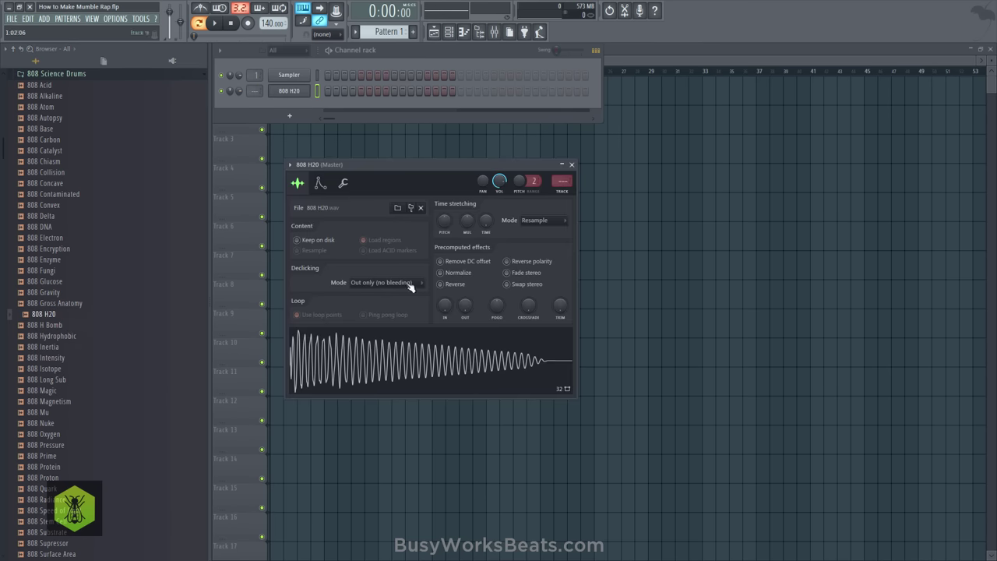
{"action": "left_click", "coordinate": [571, 165]}
Delete the default Sampler channel and route the 808 H20 channel to mixer track 1
{"action": "right_click", "coordinate": [293, 79]}
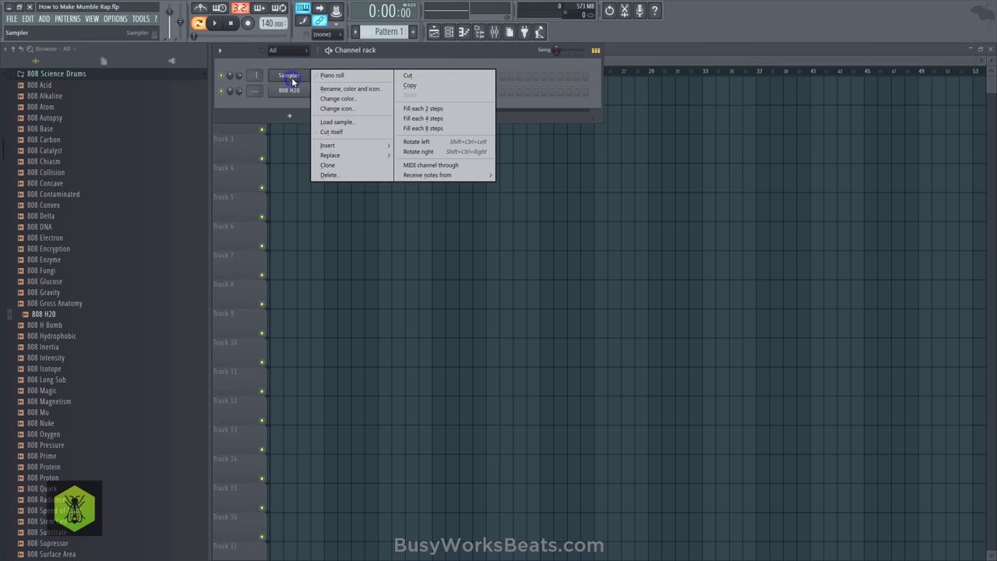
{"action": "key", "text": "d"}
{"action": "key", "text": "Return"}
{"action": "left_click_drag", "start_coordinate": [256, 76], "coordinate": [256, 68]}
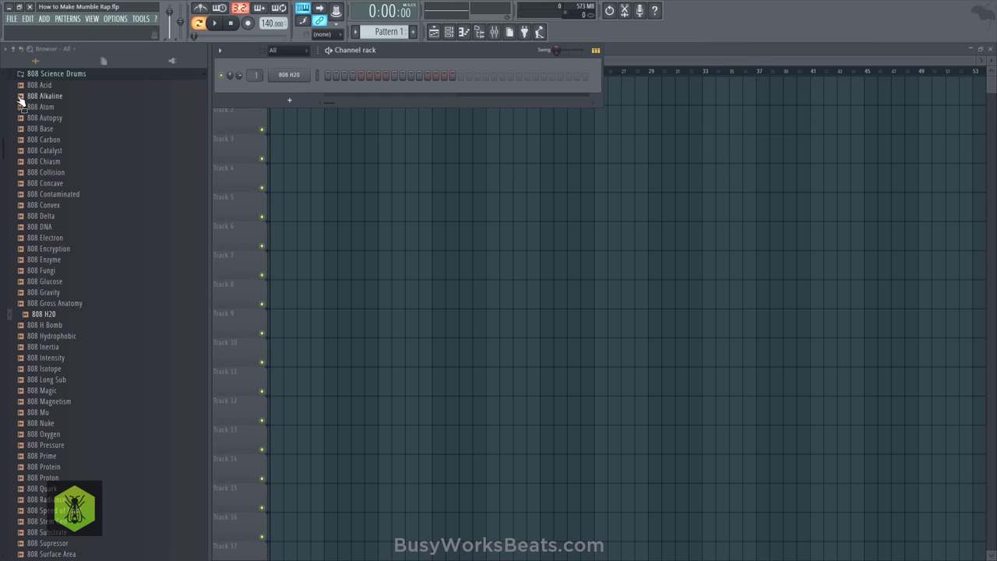
Browse to the Snares folder in the Fire Drum Kit of Ultimate Producer Bundle 2
{"action": "left_click", "coordinate": [31, 75]}
{"action": "scroll", "coordinate": [87, 145], "scroll_direction": "up", "scroll_amount": 4}
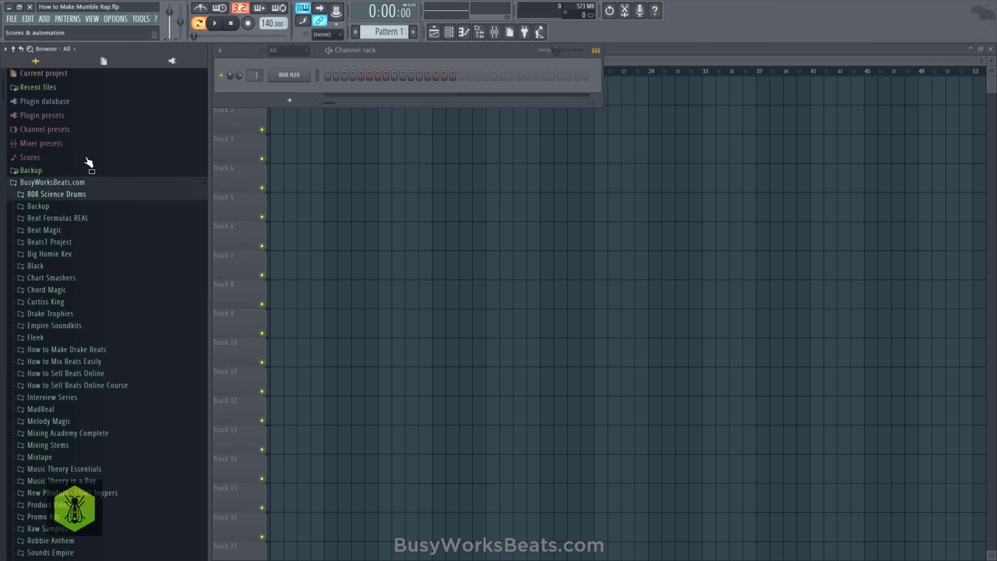
{"action": "scroll", "coordinate": [101, 281], "scroll_direction": "down", "scroll_amount": 7}
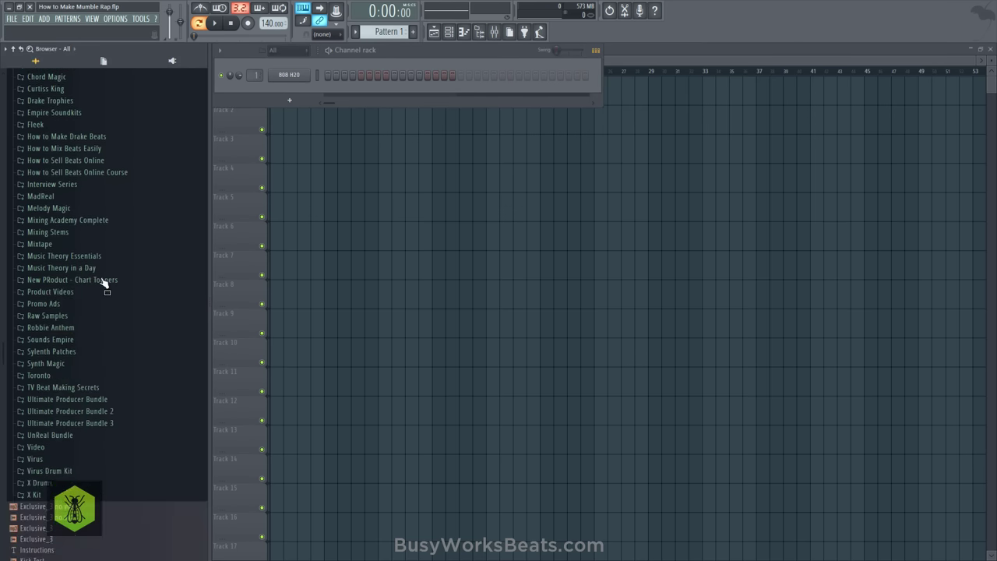
{"action": "left_click", "coordinate": [90, 363]}
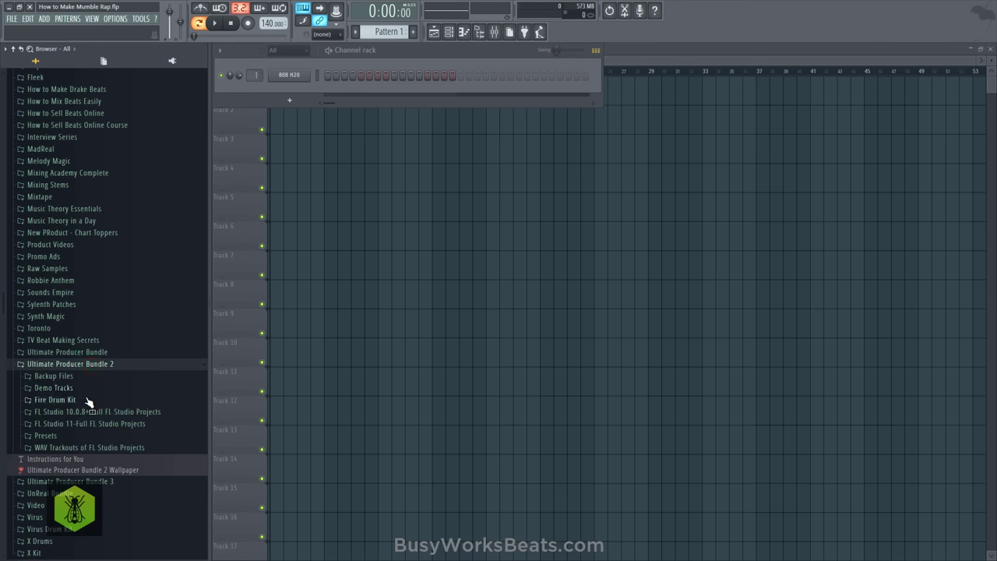
{"action": "left_click", "coordinate": [55, 399]}
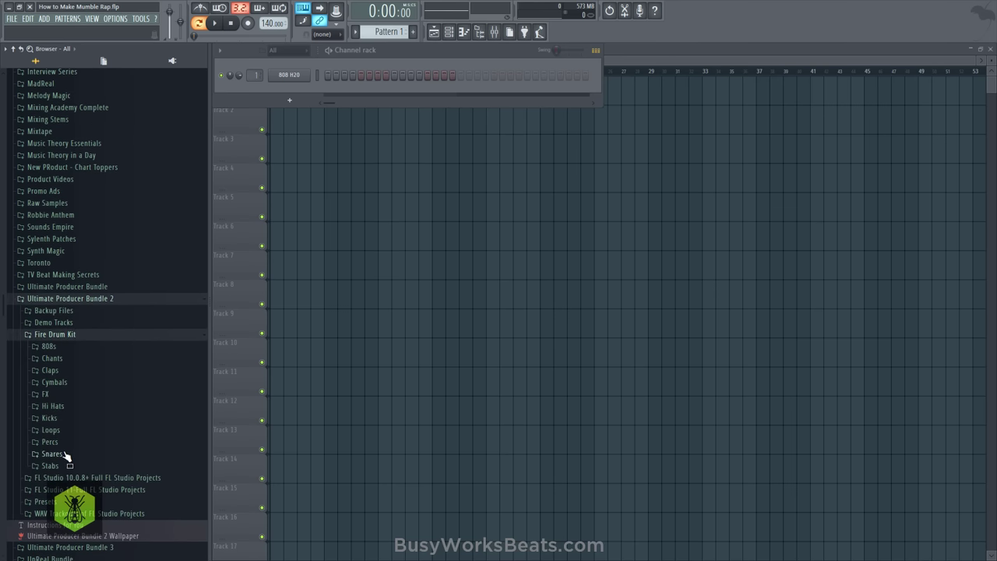
{"action": "left_click", "coordinate": [65, 454]}
Preview Snare Smoke and load it into a new channel routed to mixer track 2
{"action": "scroll", "coordinate": [76, 410], "scroll_direction": "down", "scroll_amount": 9}
{"action": "scroll", "coordinate": [74, 391], "scroll_direction": "up", "scroll_amount": 3}
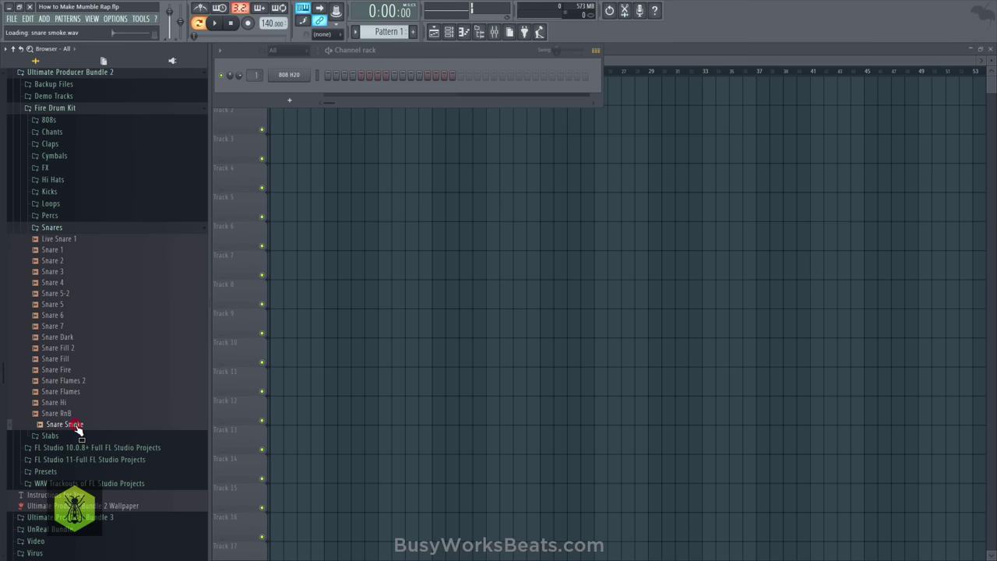
{"action": "right_click", "coordinate": [78, 429]}
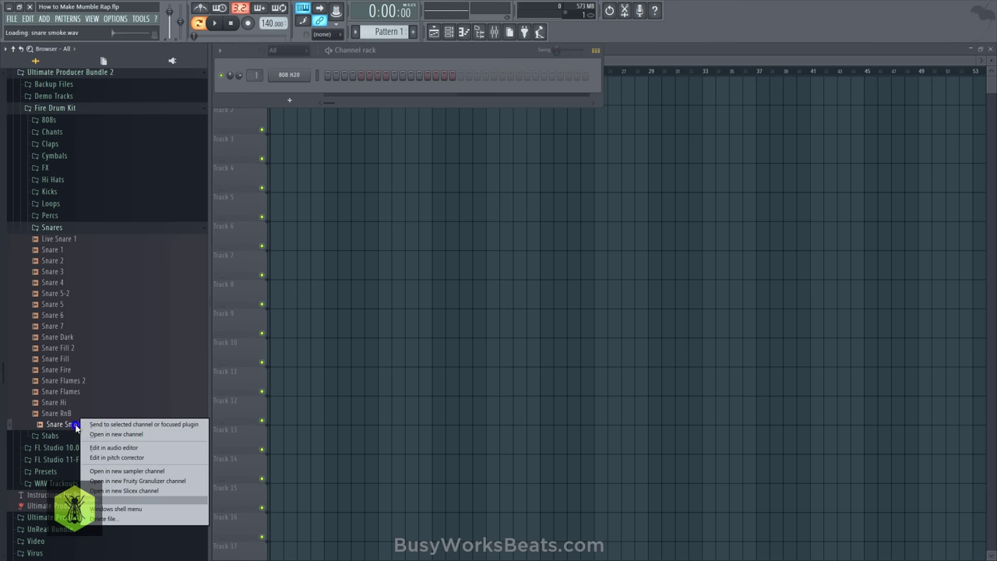
{"action": "left_click", "coordinate": [90, 434]}
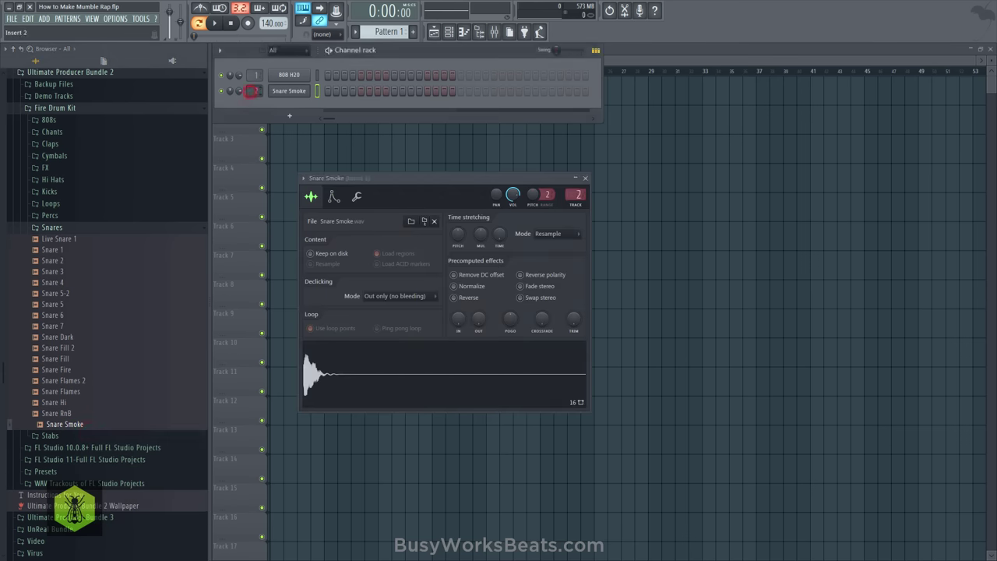
Set the project tempo to 148 BPM with the tempo tapper, then close the tapper
{"action": "right_click", "coordinate": [267, 26]}
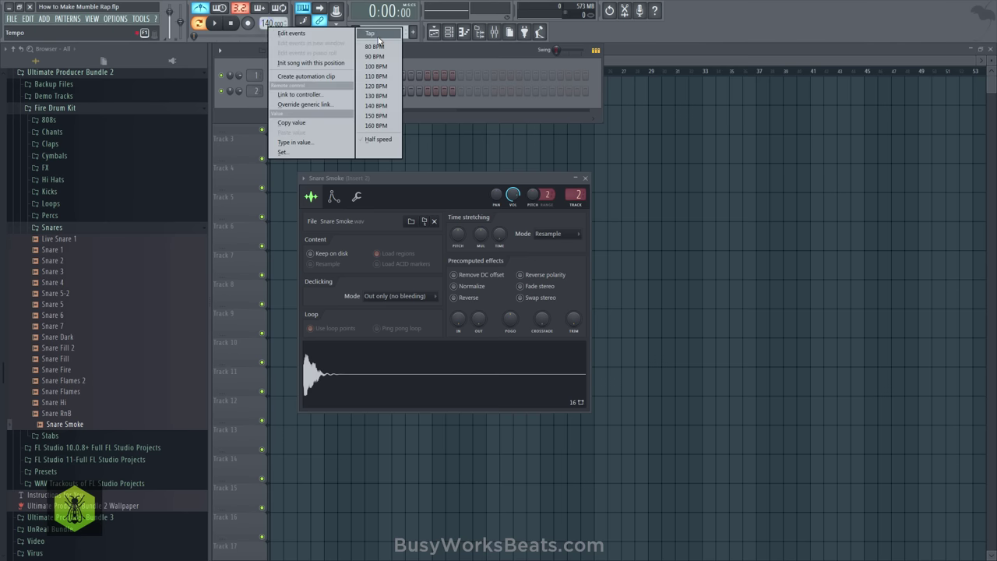
{"action": "left_click", "coordinate": [377, 35]}
{"action": "left_click", "coordinate": [492, 255]}
{"action": "left_click", "coordinate": [493, 255]}
{"action": "left_click", "coordinate": [493, 254]}
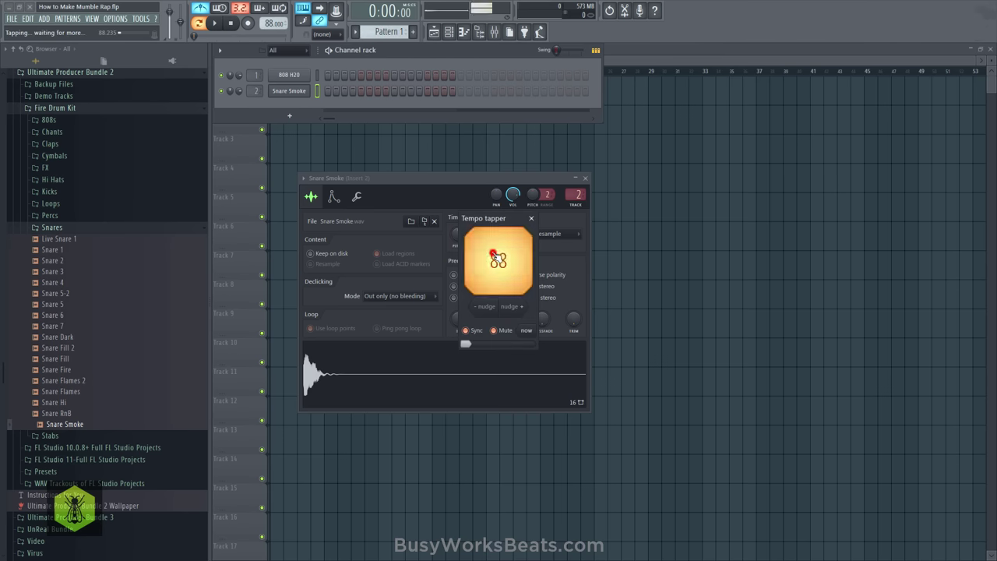
{"action": "left_click", "coordinate": [493, 255]}
{"action": "left_click", "coordinate": [494, 256]}
{"action": "left_click", "coordinate": [495, 257]}
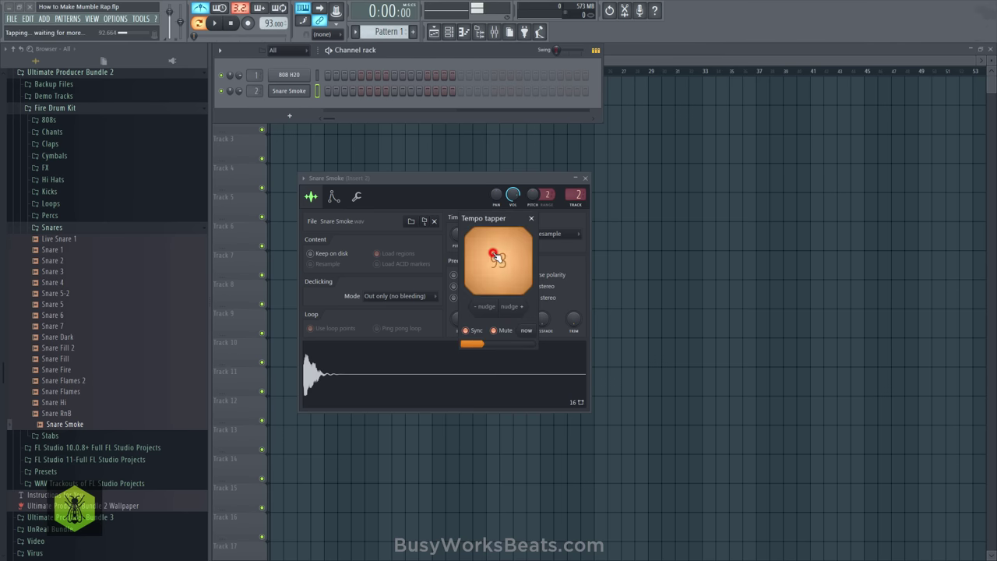
{"action": "left_click", "coordinate": [493, 260]}
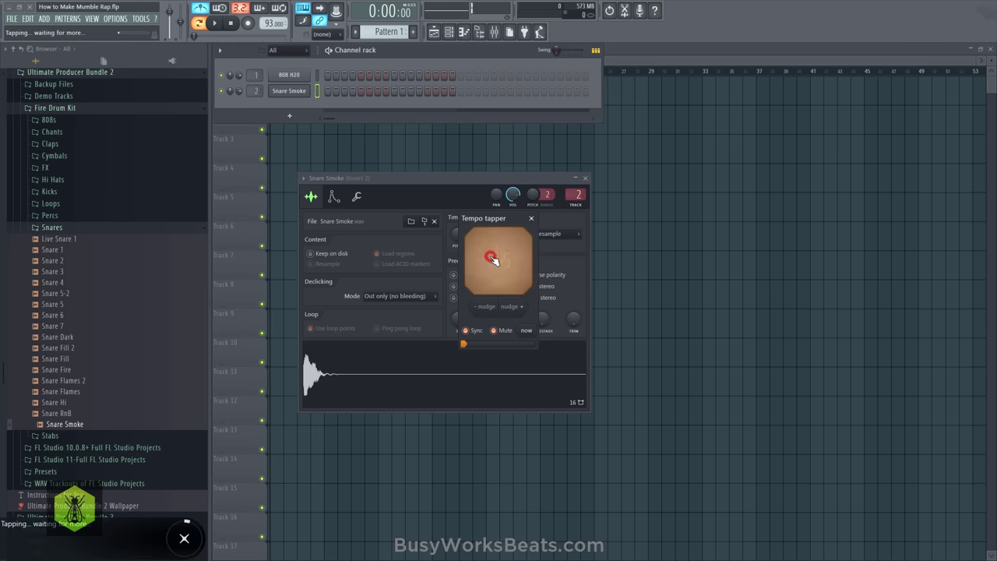
{"action": "left_click", "coordinate": [493, 260]}
{"action": "left_click", "coordinate": [493, 260]}
{"action": "left_click", "coordinate": [493, 260]}
{"action": "left_click", "coordinate": [493, 259]}
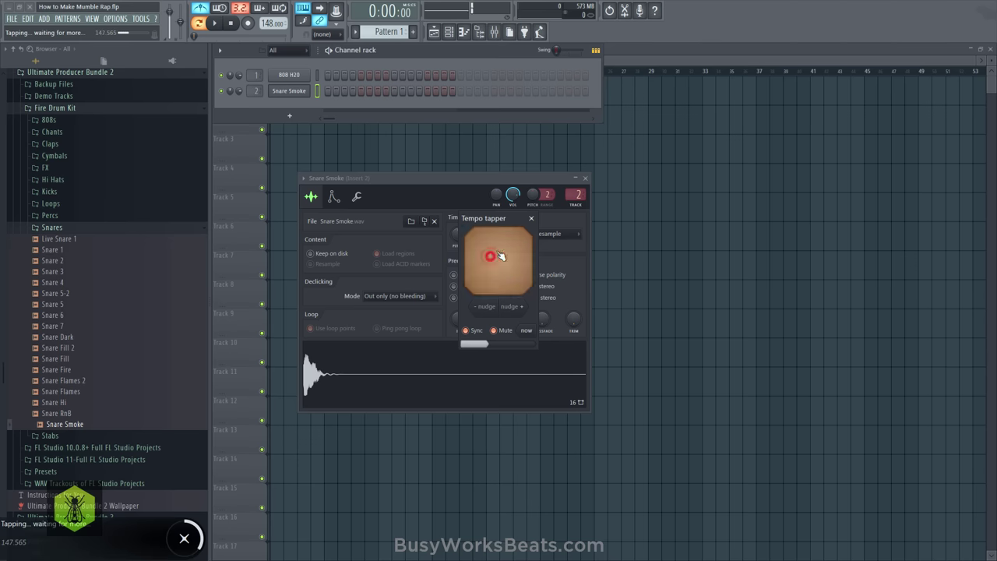
{"action": "left_click", "coordinate": [531, 218]}
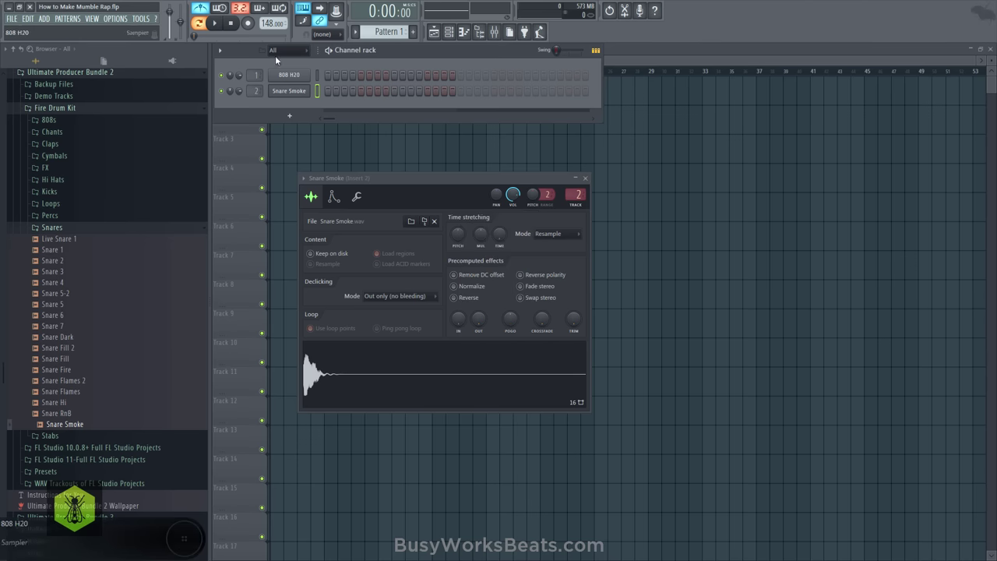
Program Snare Smoke hits on steps 9, 15, 19 and 25 of Pattern 1 while it plays
{"action": "left_click", "coordinate": [377, 93]}
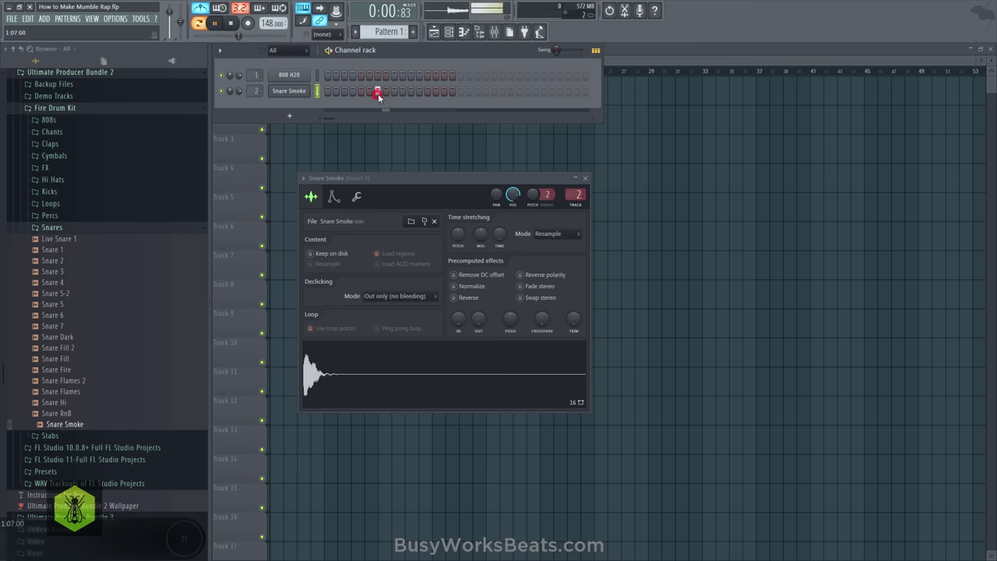
{"action": "right_click", "coordinate": [378, 93]}
{"action": "key", "text": "space"}
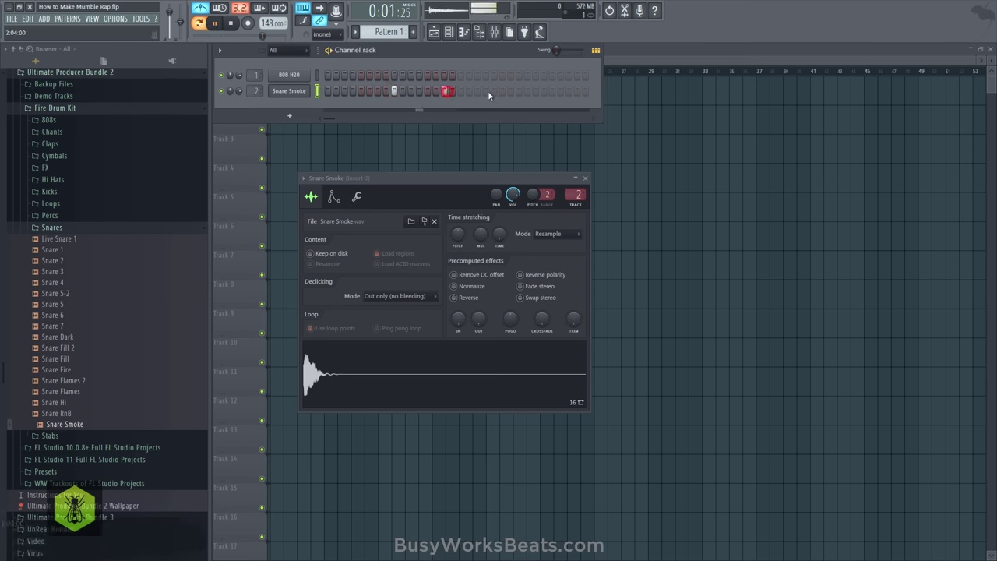
{"action": "left_click", "coordinate": [478, 91]}
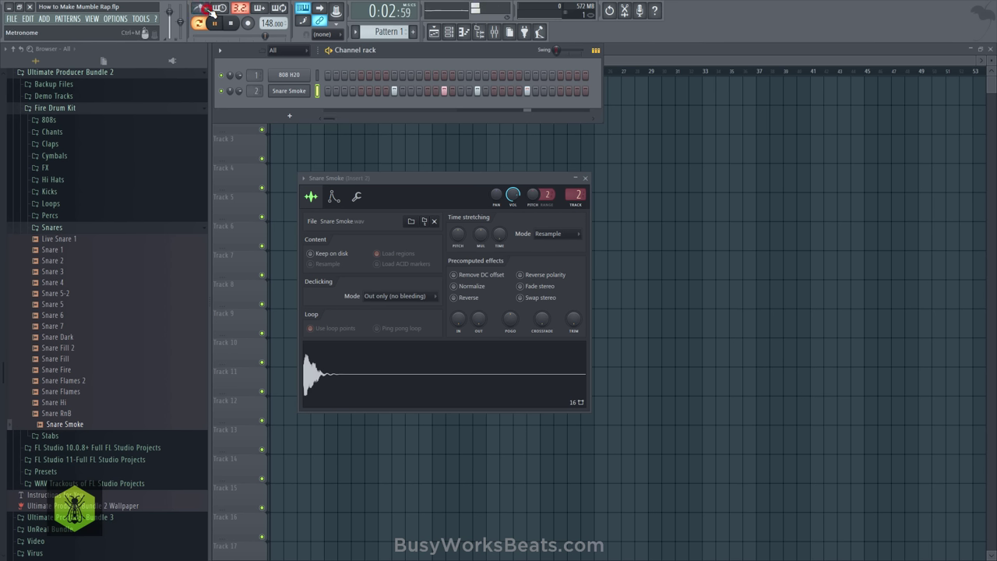
Audition Kick Punch and Kick Flames from the Kicks folder and load Kick Flames into a new channel routed to mixer track 3
{"action": "left_click", "coordinate": [54, 191]}
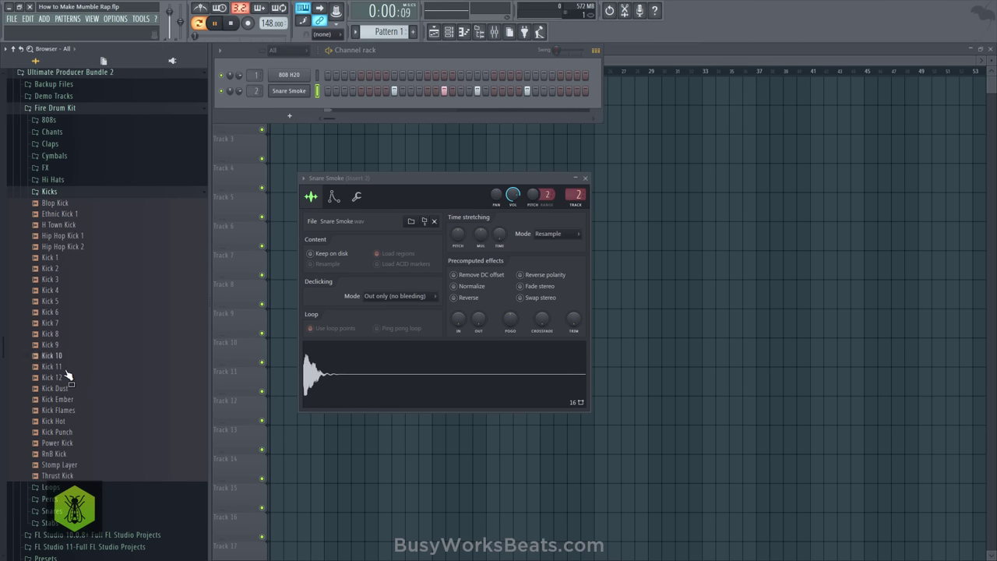
{"action": "left_click", "coordinate": [75, 431]}
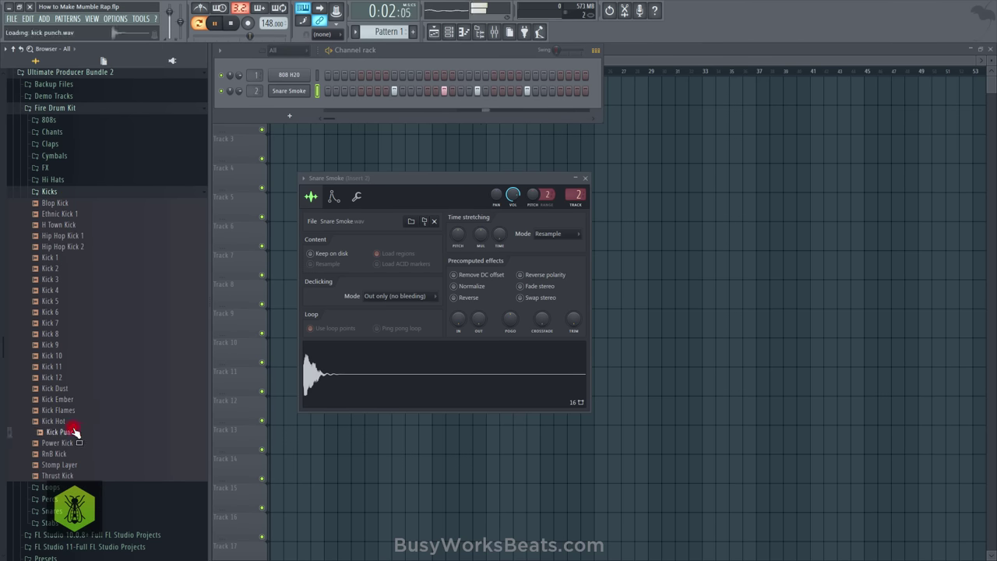
{"action": "left_click", "coordinate": [74, 432]}
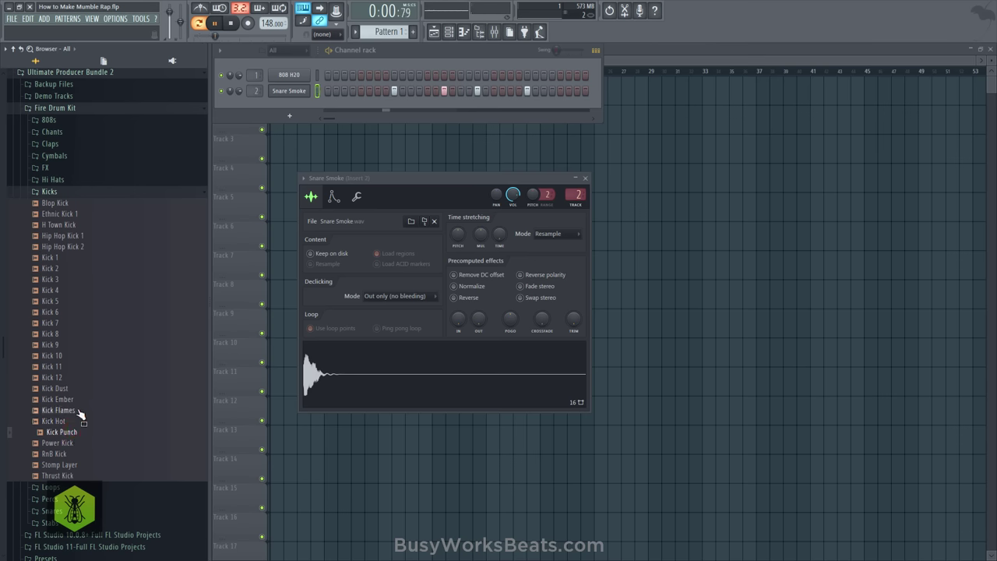
{"action": "left_click", "coordinate": [79, 411]}
{"action": "right_click", "coordinate": [79, 413]}
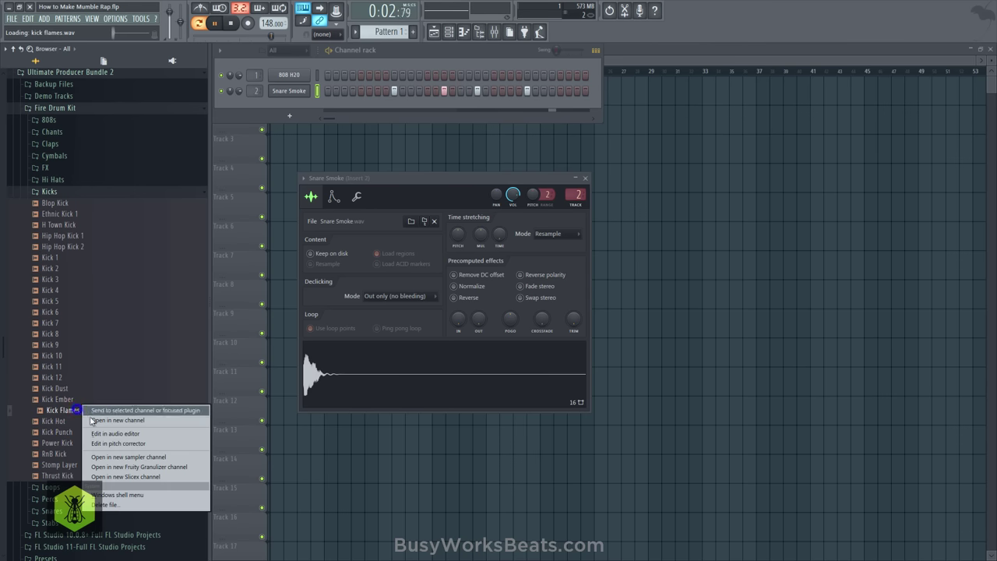
{"action": "left_click", "coordinate": [117, 420]}
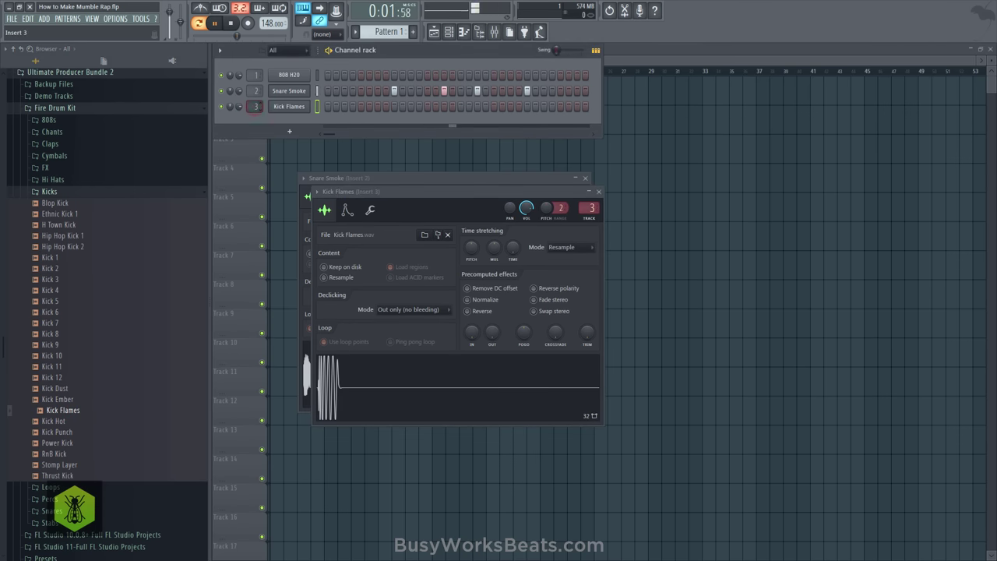
Program Kick Flames hits on steps 1, 3, 5, 11, 13, 19, 21, 27, 29 and 31 of Pattern 1
{"action": "left_click", "coordinate": [329, 105]}
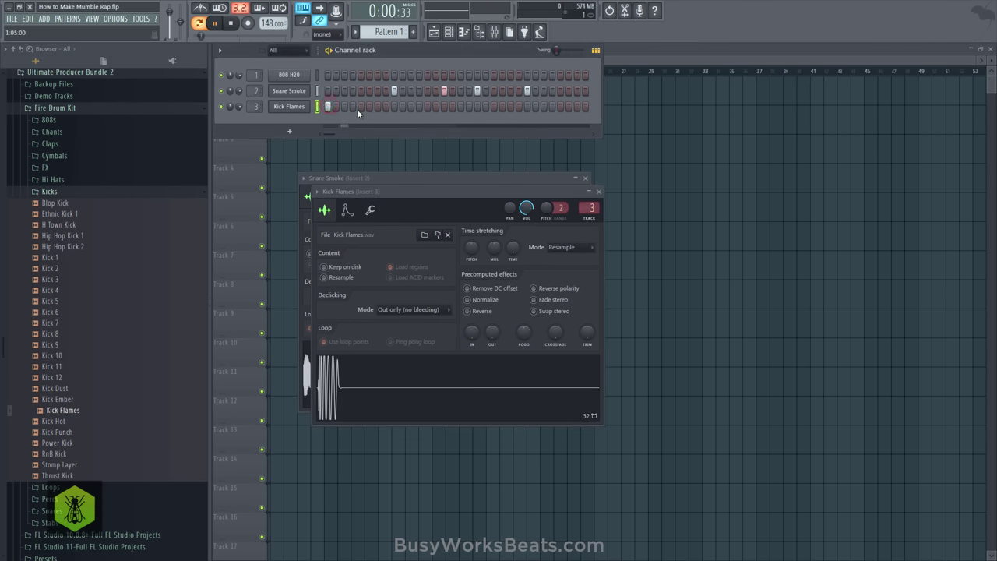
{"action": "left_click", "coordinate": [346, 107]}
{"action": "key", "text": "space"}
{"action": "left_click", "coordinate": [360, 107]}
{"action": "left_click", "coordinate": [415, 107]}
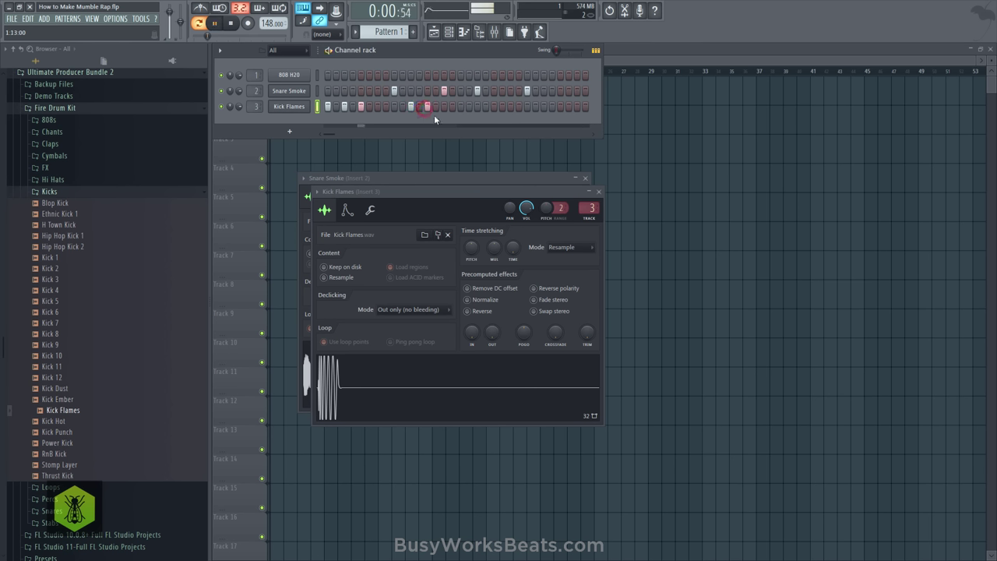
{"action": "left_click", "coordinate": [481, 107]}
{"action": "left_click", "coordinate": [492, 107]}
{"action": "left_click", "coordinate": [543, 106]}
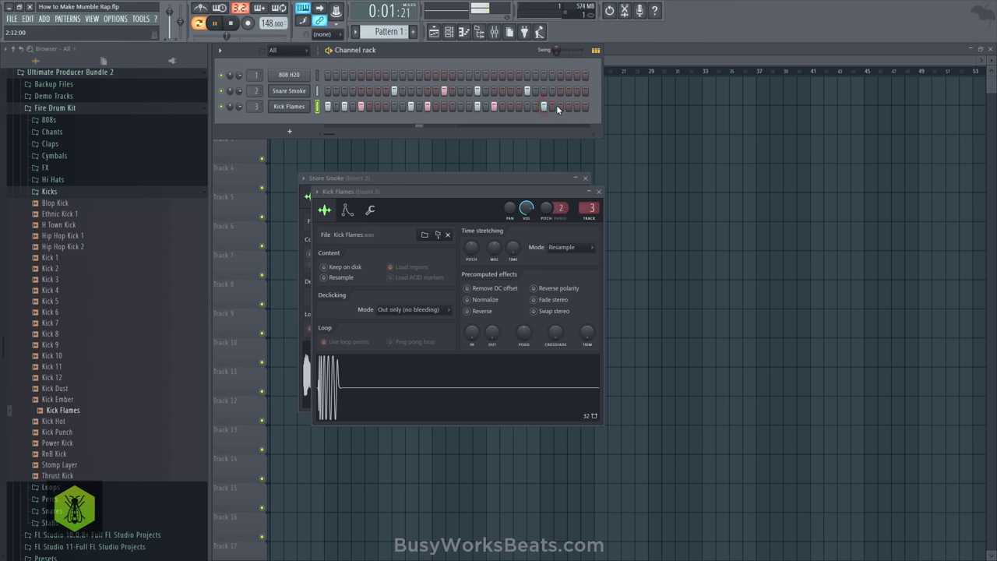
{"action": "left_click", "coordinate": [560, 107]}
{"action": "left_click", "coordinate": [576, 107]}
Clone Pattern 1 as a second pattern and remove its Kick Flames hits on steps 3 and 5
{"action": "left_click", "coordinate": [363, 35]}
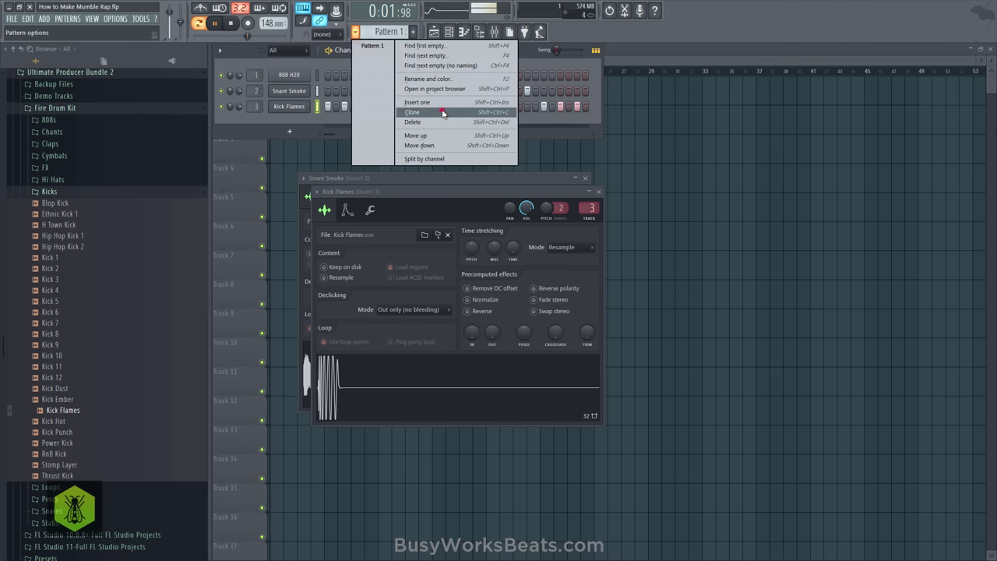
{"action": "left_click", "coordinate": [361, 105]}
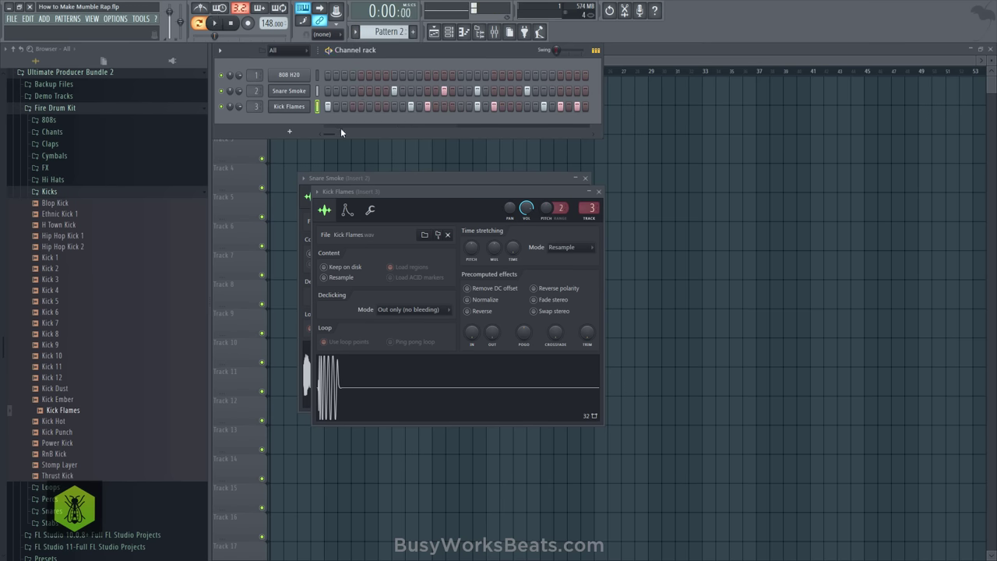
Place Pattern 2 at bar 1 and Pattern 1 at bar 3 on Track 1 of the playlist
{"action": "left_click", "coordinate": [370, 160]}
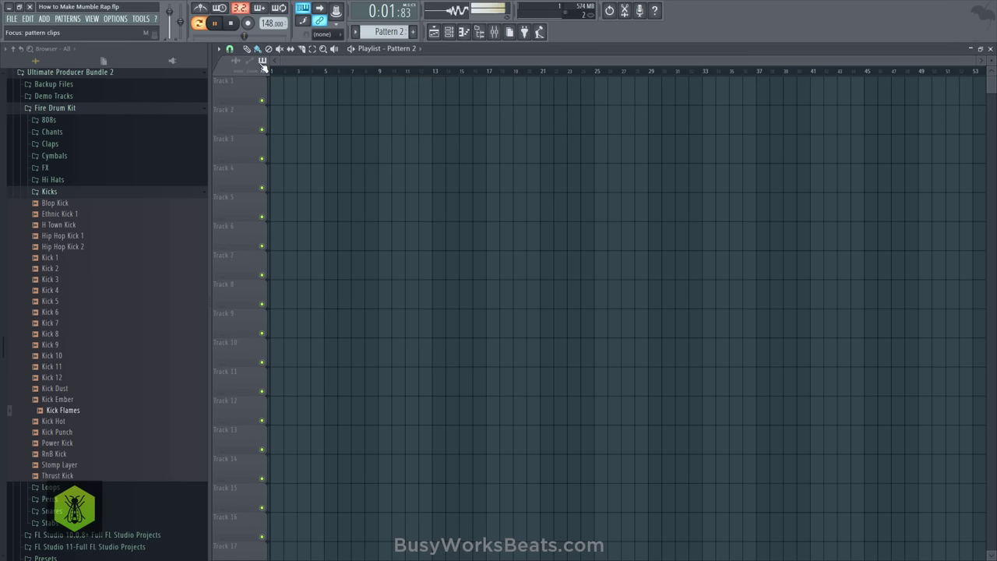
{"action": "left_click", "coordinate": [265, 69]}
{"action": "left_click", "coordinate": [274, 90]}
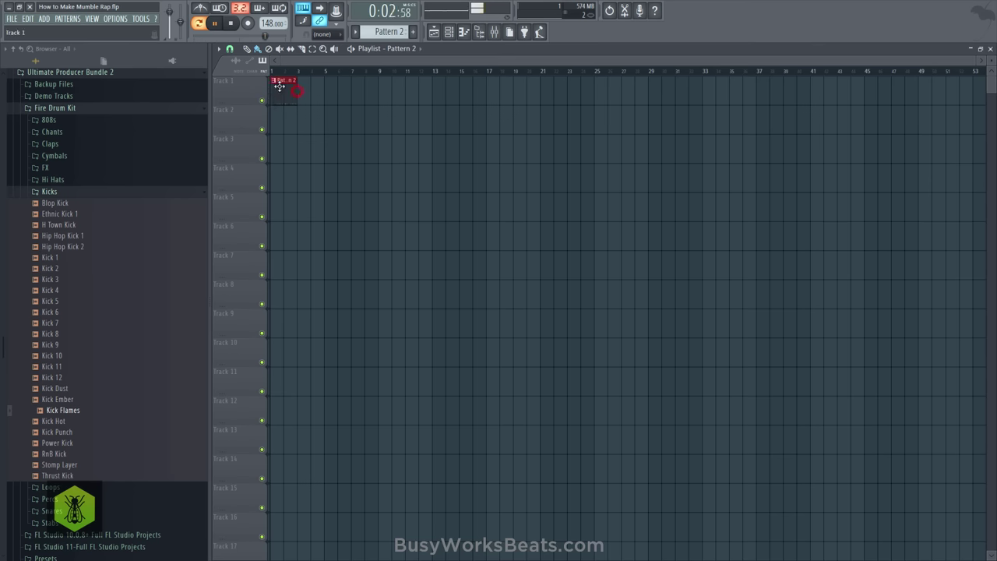
{"action": "left_click", "coordinate": [264, 61]}
{"action": "left_click", "coordinate": [278, 80]}
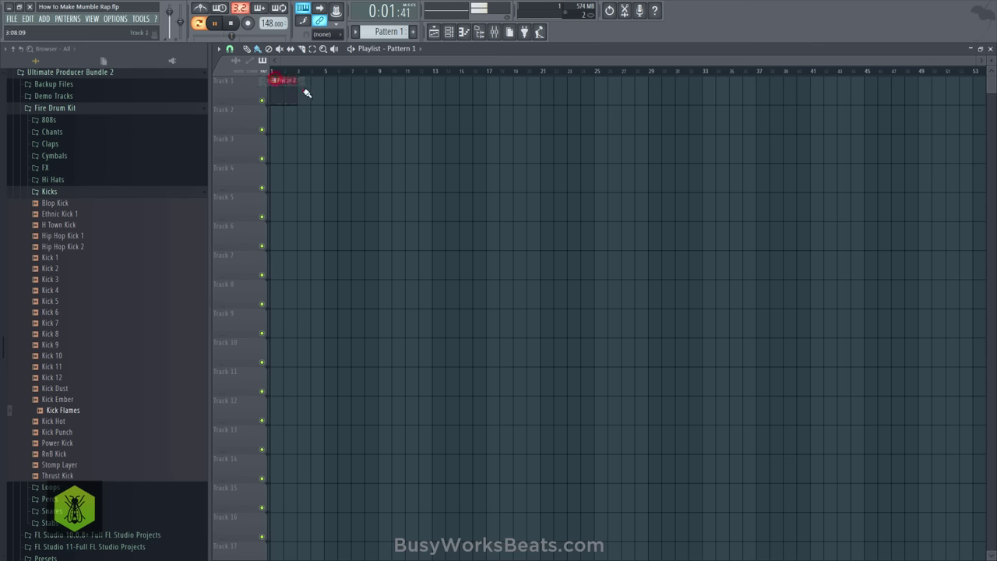
{"action": "left_click", "coordinate": [305, 88]}
{"action": "left_click_drag", "start_coordinate": [347, 98], "coordinate": [270, 95]}
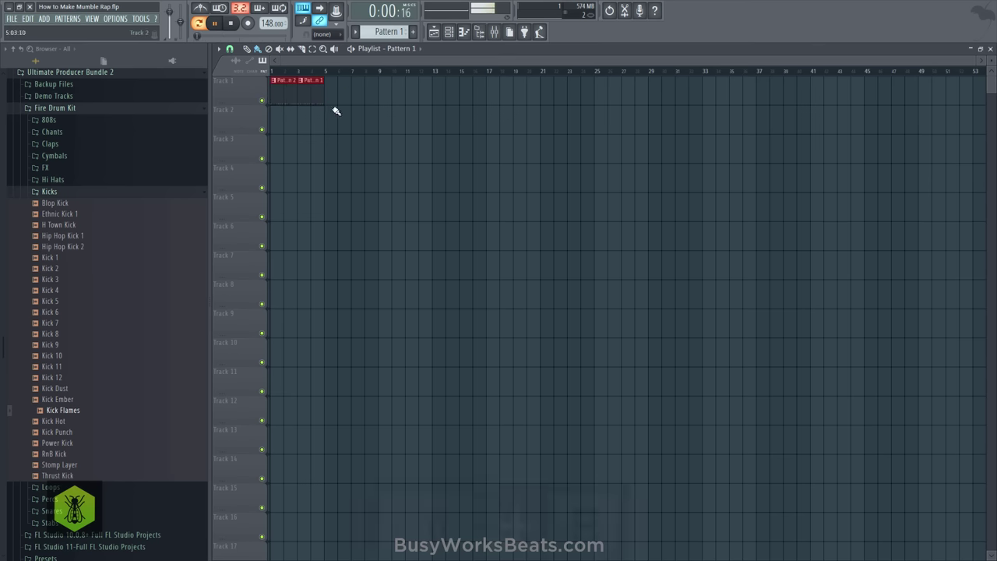
Duplicate the Pattern 2 and Pattern 1 clips on Track 1 until the sequence fills bars 1 to 16
{"action": "key", "text": "ctrl+b"}
{"action": "left_click_drag", "start_coordinate": [382, 104], "coordinate": [286, 104]}
{"action": "key", "text": "ctrl+b"}
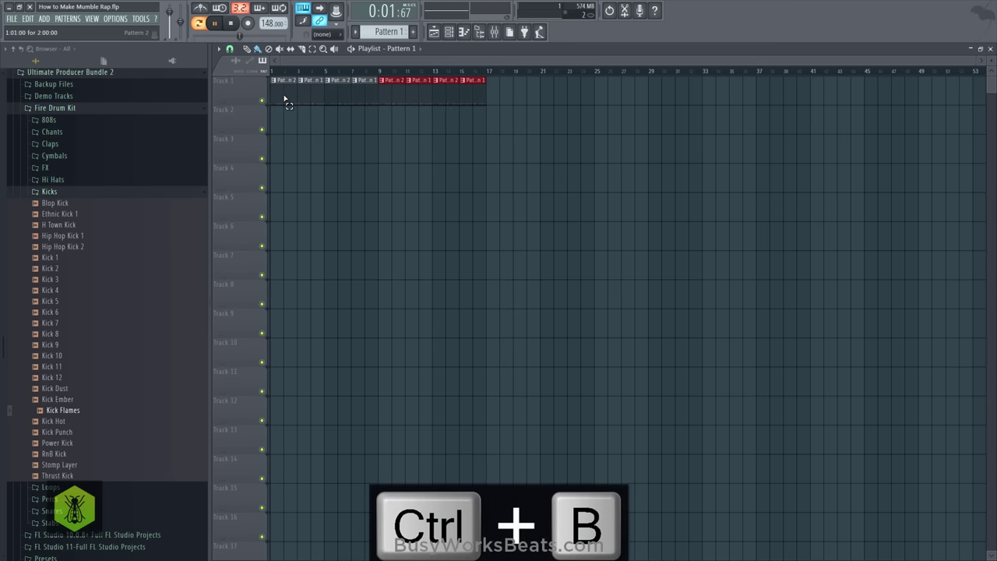
{"action": "left_click", "coordinate": [362, 148]}
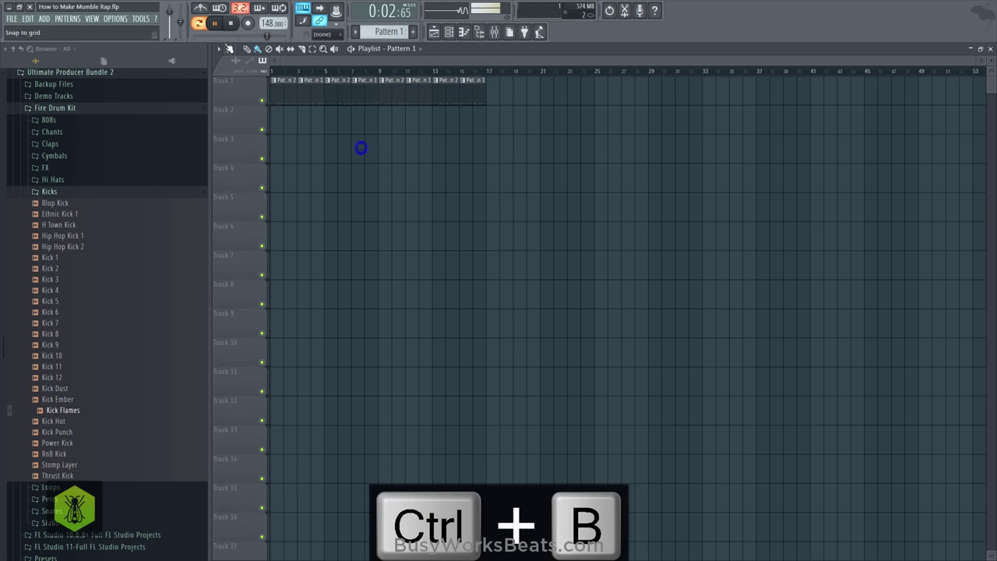
Switch to Pattern 3 and open the 808 H20 channel's sample in the Edison audio editor
{"action": "left_click", "coordinate": [448, 32]}
{"action": "left_click", "coordinate": [392, 33]}
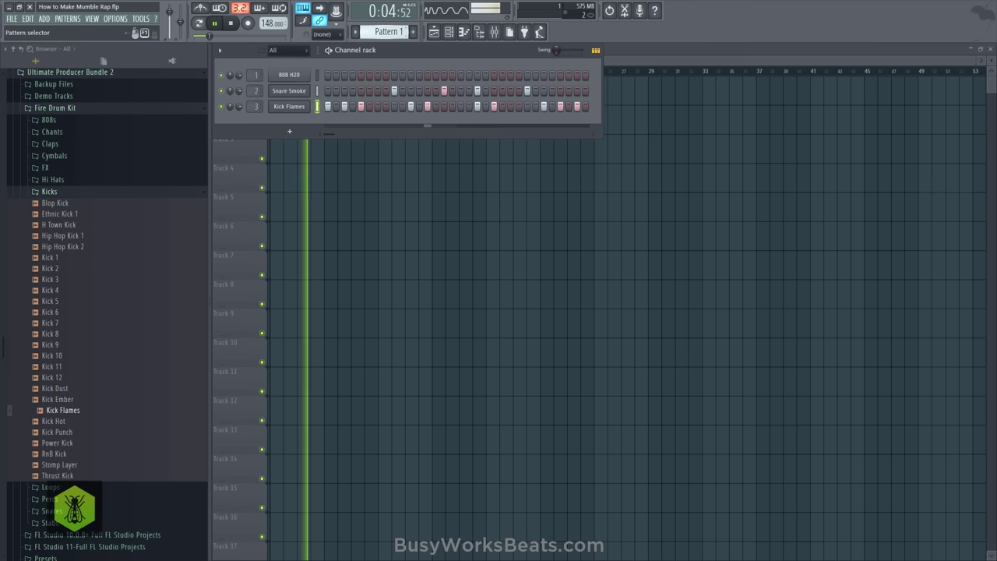
{"action": "scroll", "coordinate": [392, 32], "scroll_direction": "up", "scroll_amount": 2}
{"action": "left_click", "coordinate": [285, 75]}
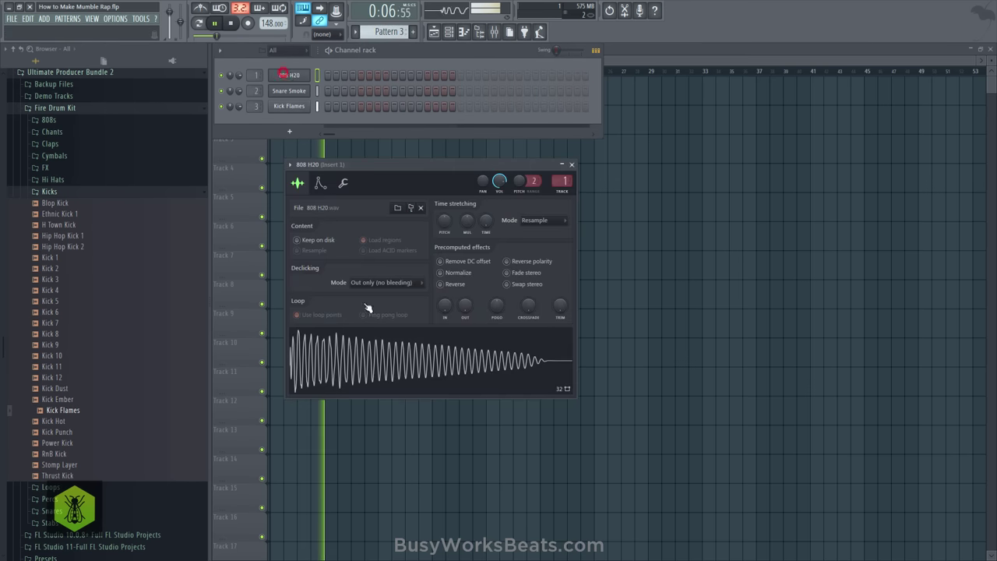
{"action": "right_click", "coordinate": [380, 369]}
{"action": "left_click", "coordinate": [404, 390]}
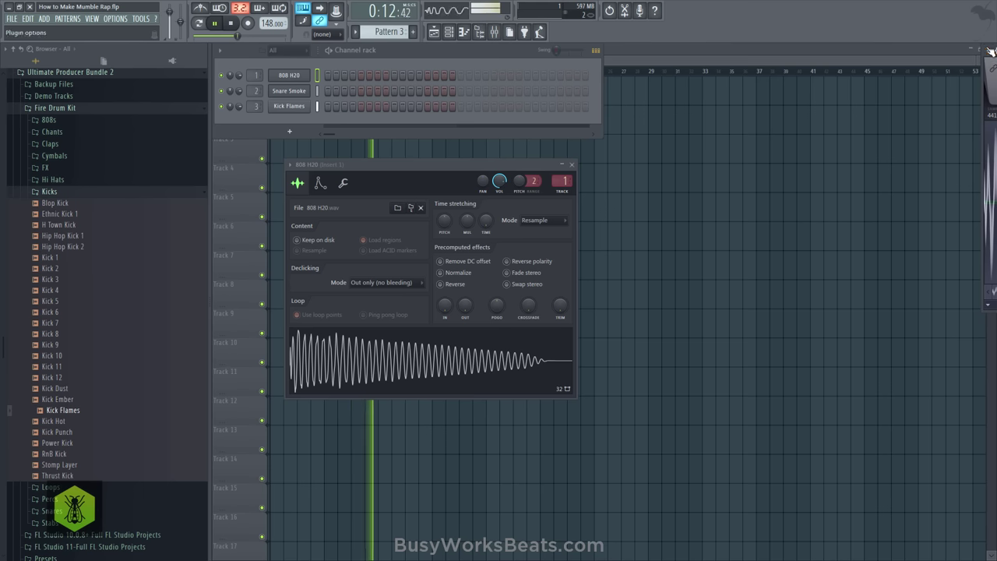
{"action": "left_click_drag", "start_coordinate": [980, 64], "coordinate": [883, 64]}
{"action": "left_click_drag", "start_coordinate": [950, 53], "coordinate": [397, 121]}
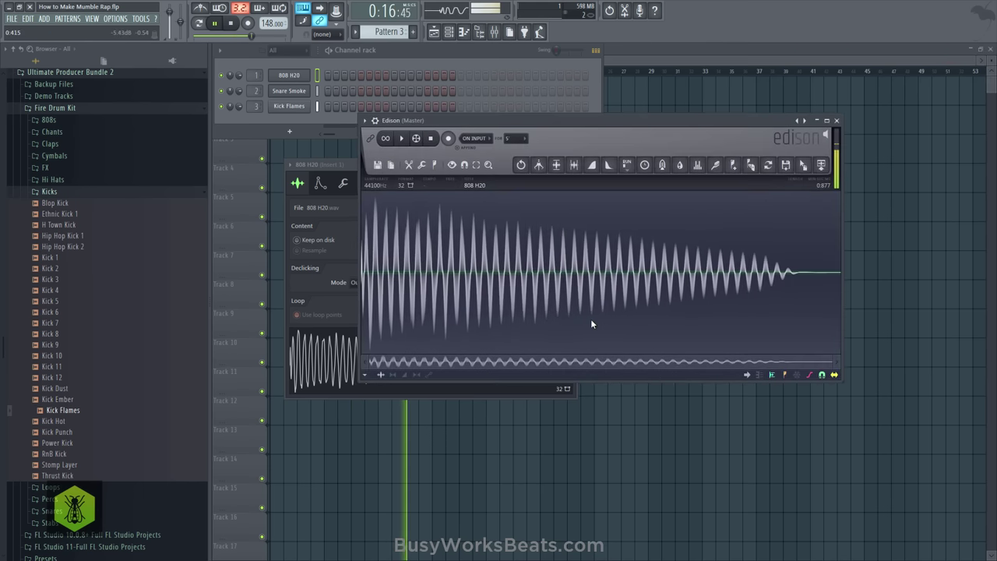
Detect the pitch regions of the 808 H20 sample in Edison and close the editor
{"action": "left_click", "coordinate": [438, 165]}
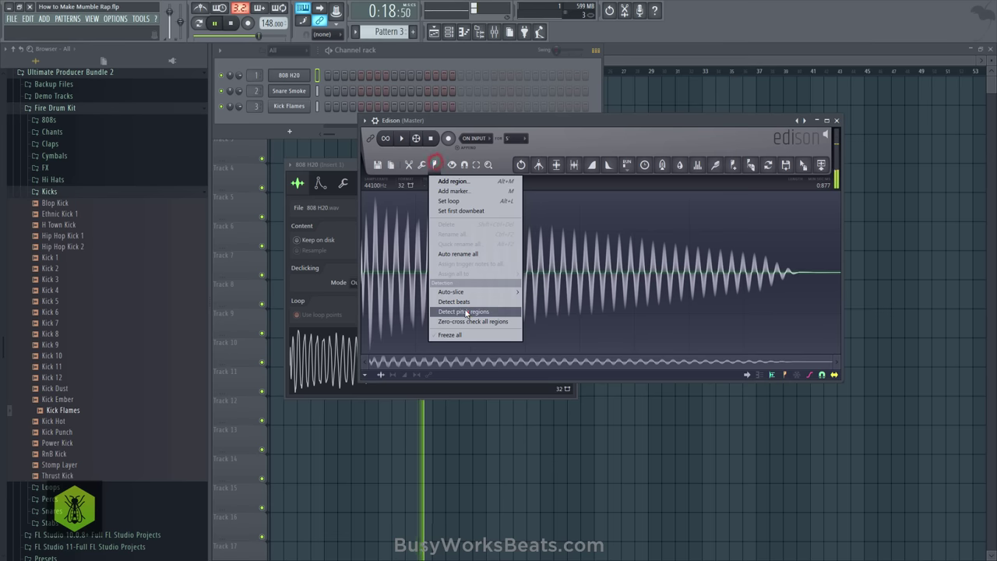
{"action": "left_click", "coordinate": [463, 311]}
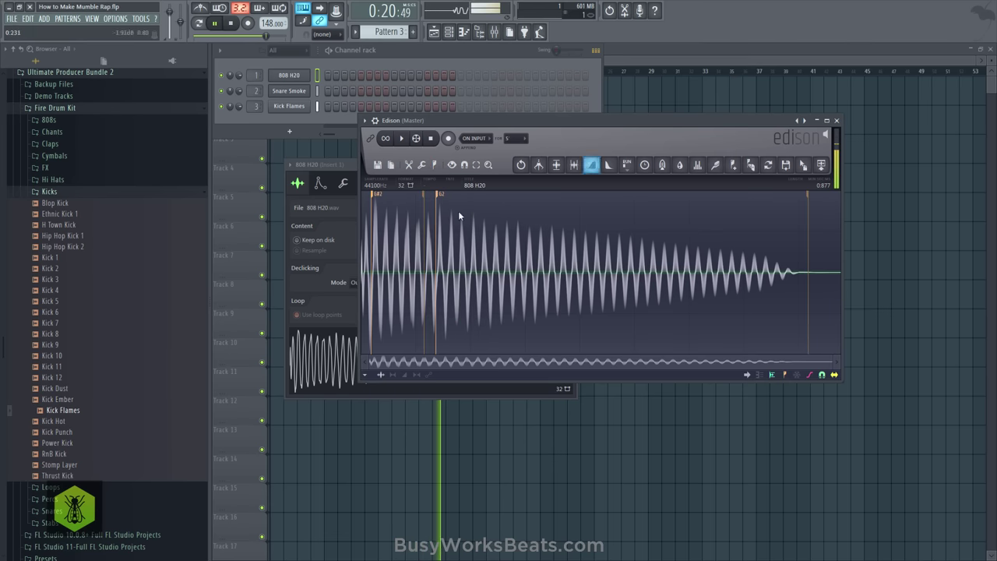
{"action": "left_click", "coordinate": [836, 120]}
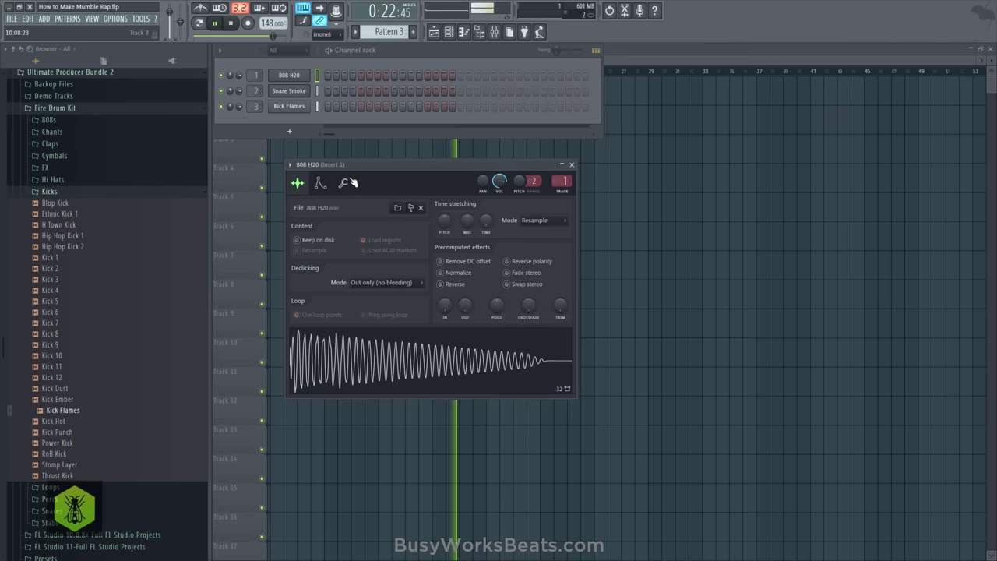
Set the root note of the 808 H20 channel to G4 and close its settings
{"action": "left_click", "coordinate": [319, 183]}
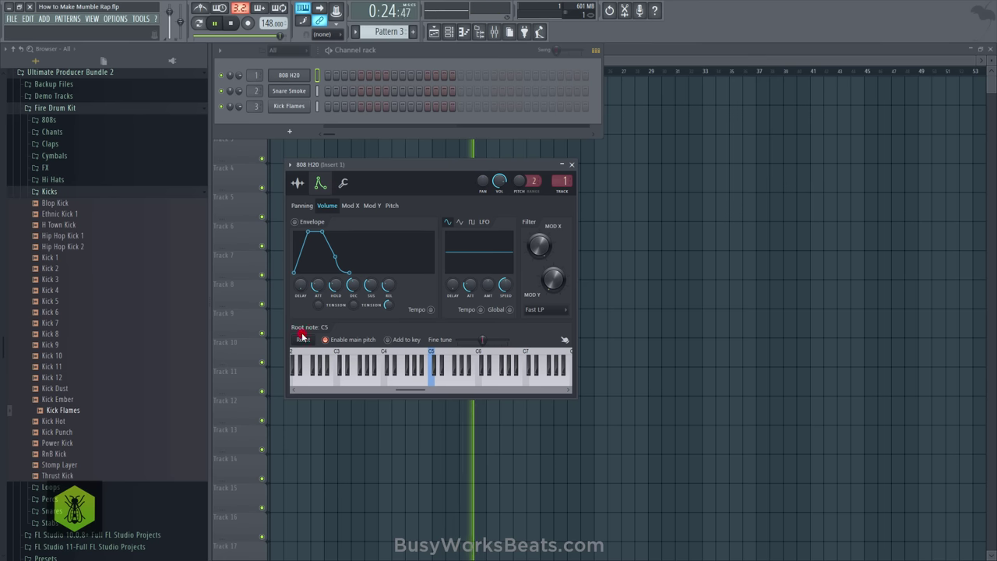
{"action": "left_click", "coordinate": [410, 372]}
{"action": "left_click", "coordinate": [573, 164]}
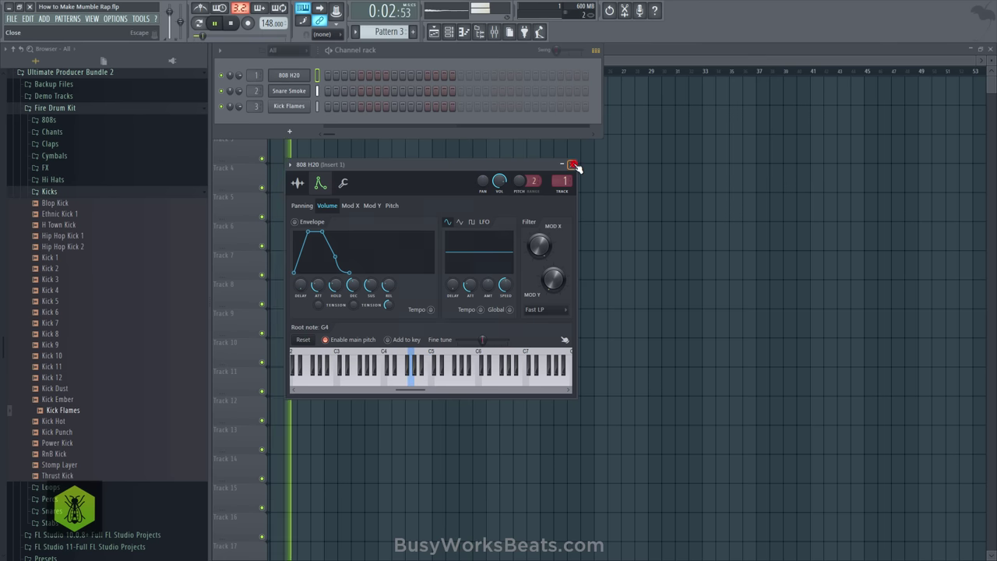
Place a Pattern 3 clip at bar 1 on Track 2 of the playlist and stop playback
{"action": "right_click", "coordinate": [317, 222]}
{"action": "left_click", "coordinate": [287, 121]}
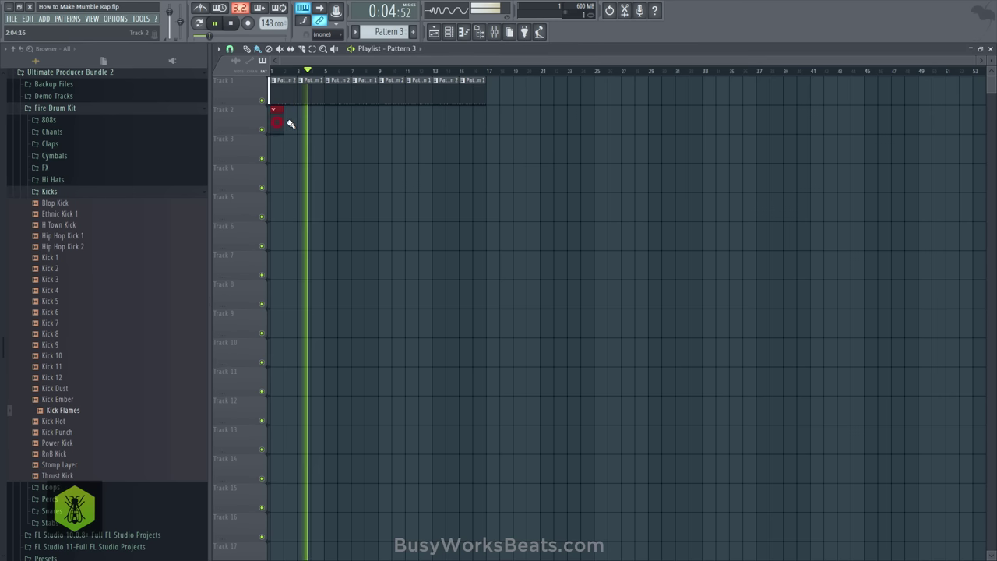
{"action": "key", "text": "space"}
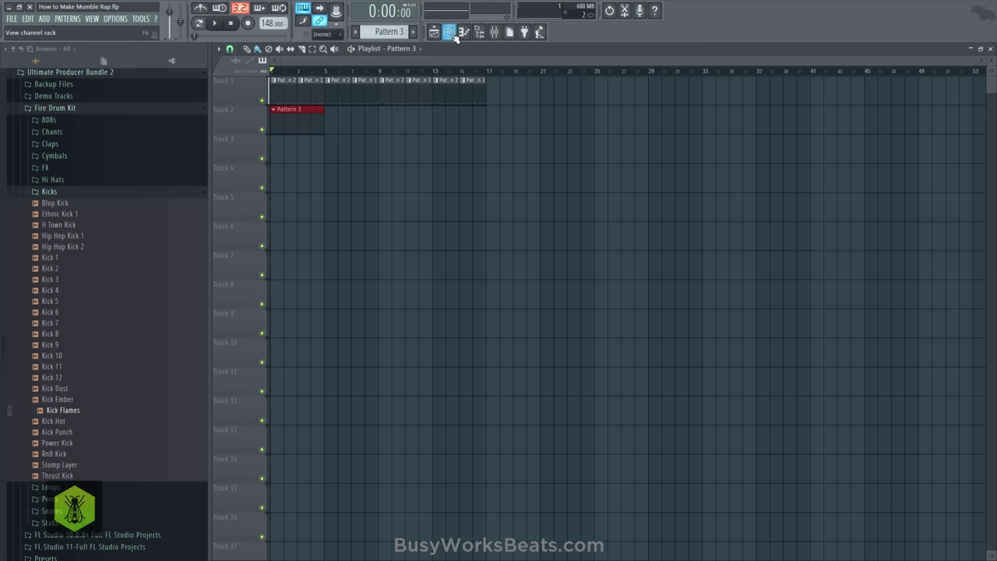
Open the 808 H20 piano roll for Pattern 3 and draw a one-beat D5 note at the start of bar 1
{"action": "left_click", "coordinate": [451, 32]}
{"action": "right_click", "coordinate": [289, 73]}
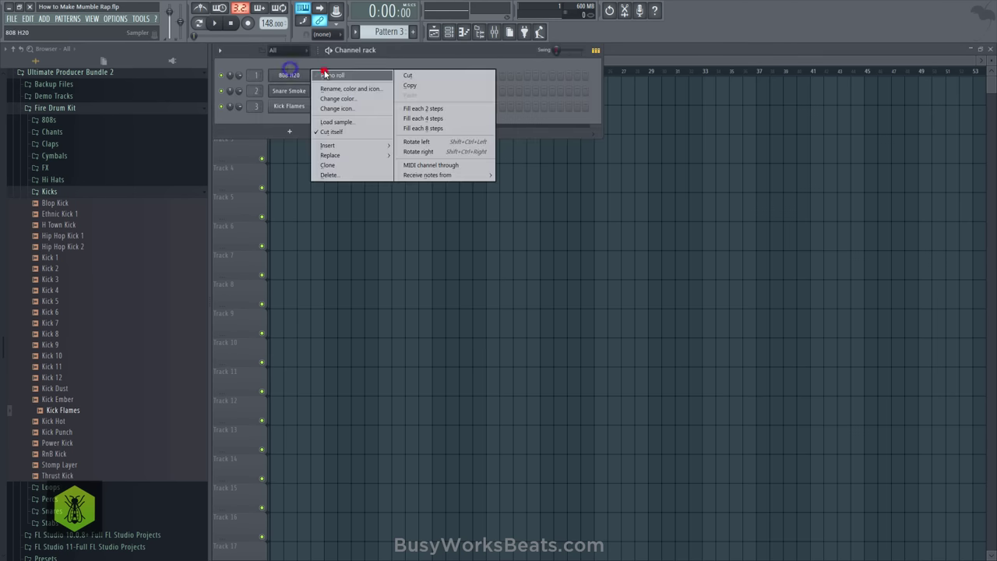
{"action": "left_click", "coordinate": [315, 75]}
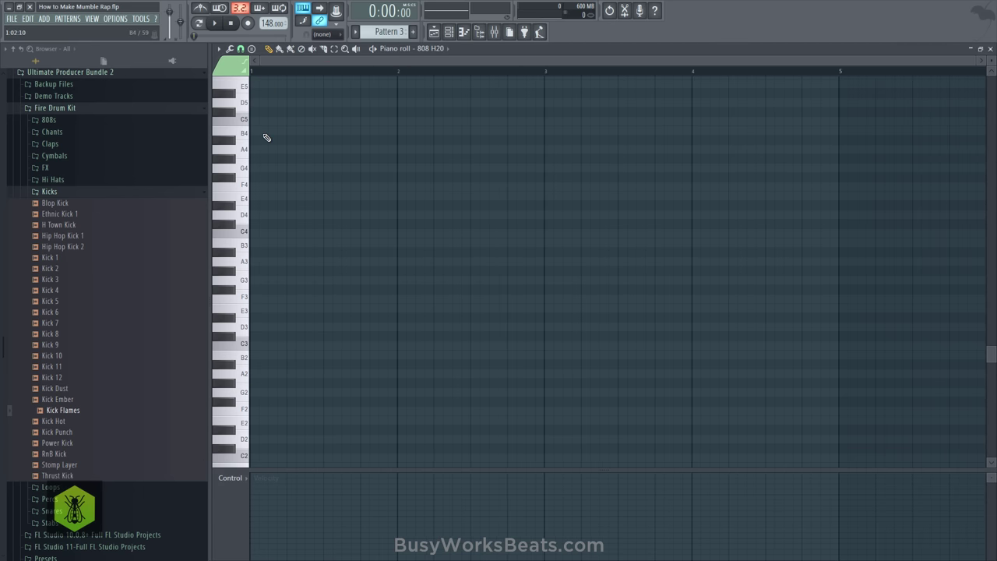
{"action": "scroll", "coordinate": [264, 153], "scroll_direction": "up", "scroll_amount": 2}
{"action": "key", "text": "space"}
{"action": "left_click", "coordinate": [244, 133]}
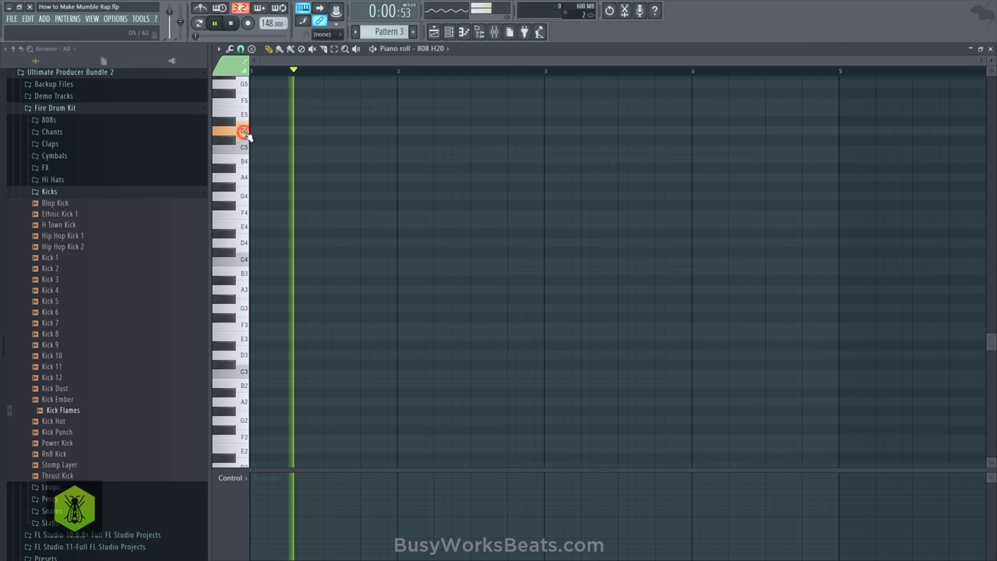
{"action": "key", "text": "space"}
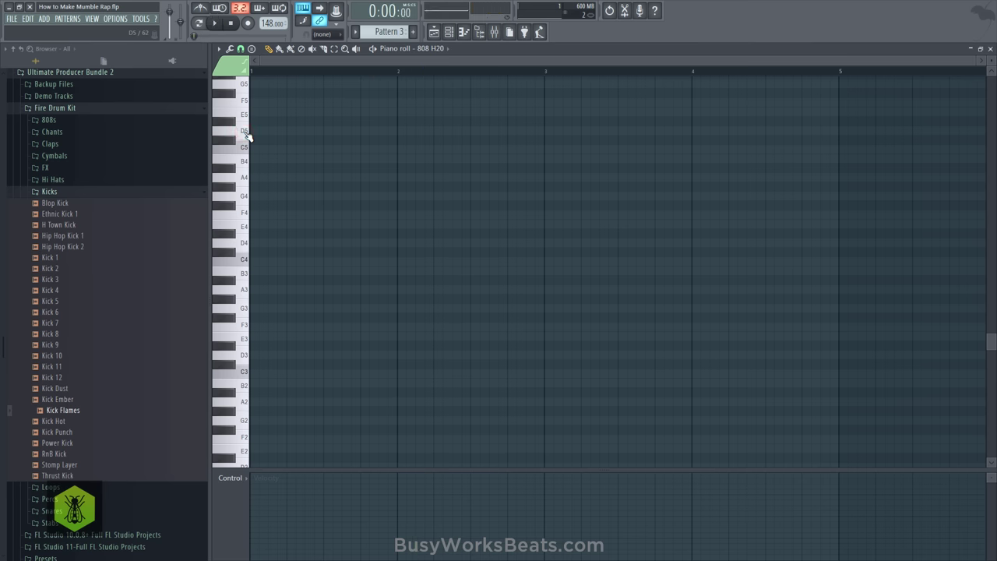
{"action": "left_click", "coordinate": [245, 132]}
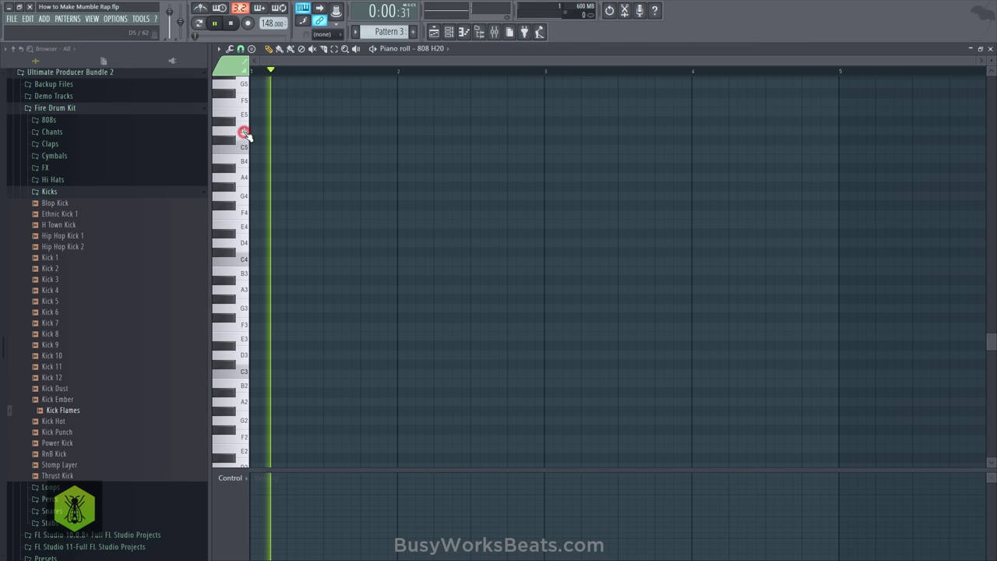
{"action": "left_click", "coordinate": [261, 129]}
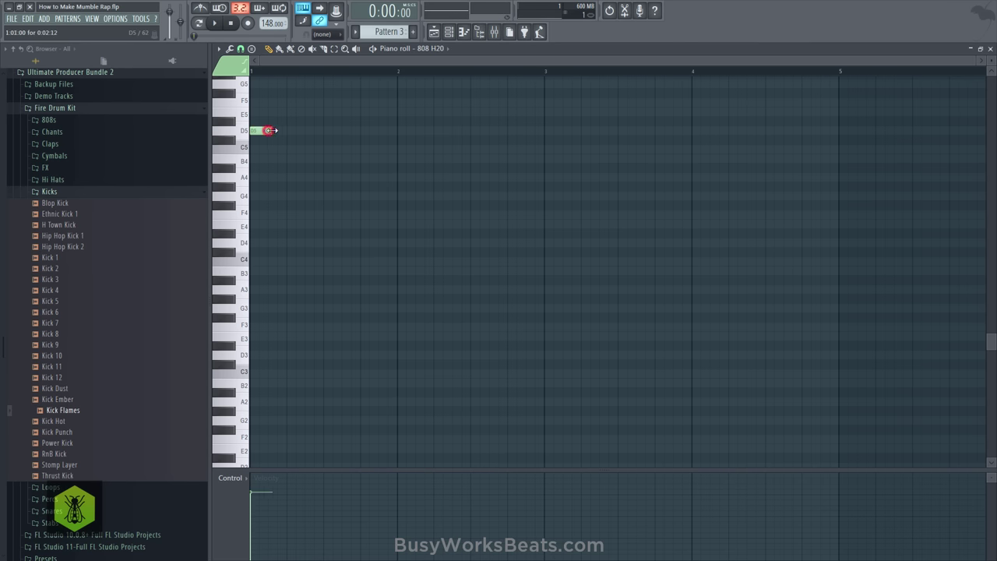
{"action": "left_click_drag", "start_coordinate": [271, 130], "coordinate": [288, 131]}
{"action": "left_click", "coordinate": [239, 134]}
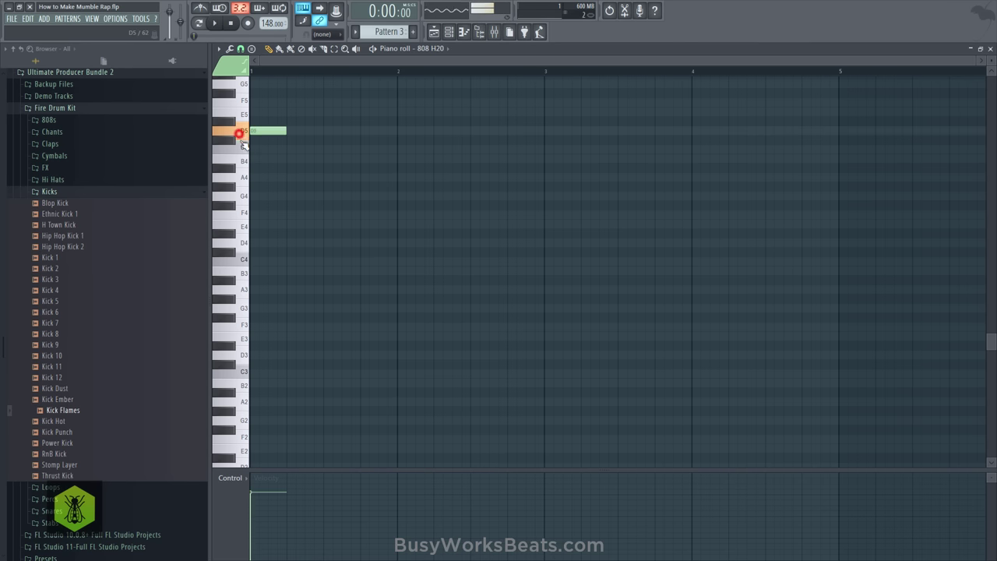
{"action": "left_click", "coordinate": [244, 166]}
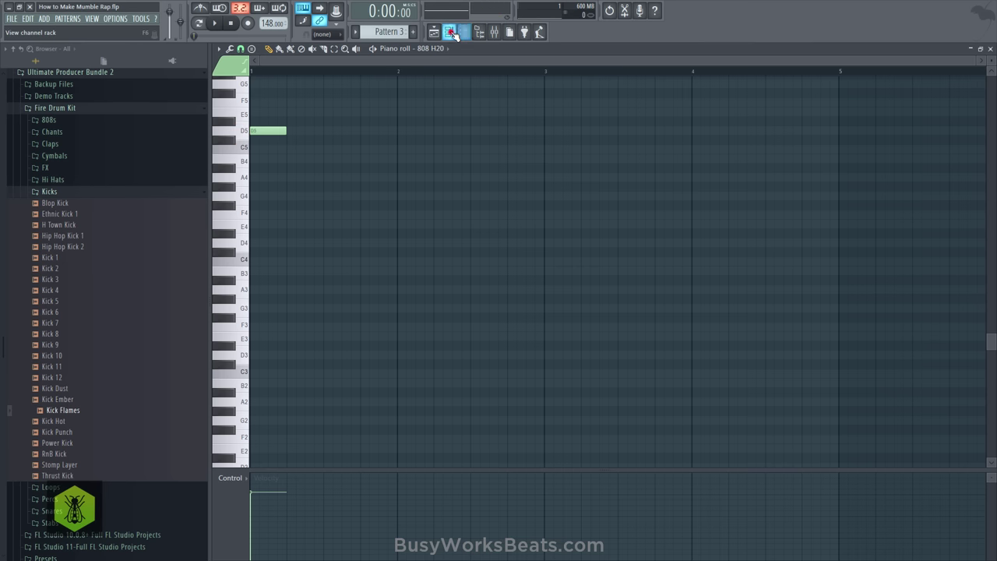
Set the 808 H20 channel's time stretching mode to Resample and pick an option for its stretch time
{"action": "left_click", "coordinate": [451, 33]}
{"action": "left_click", "coordinate": [298, 76]}
{"action": "left_click", "coordinate": [296, 185]}
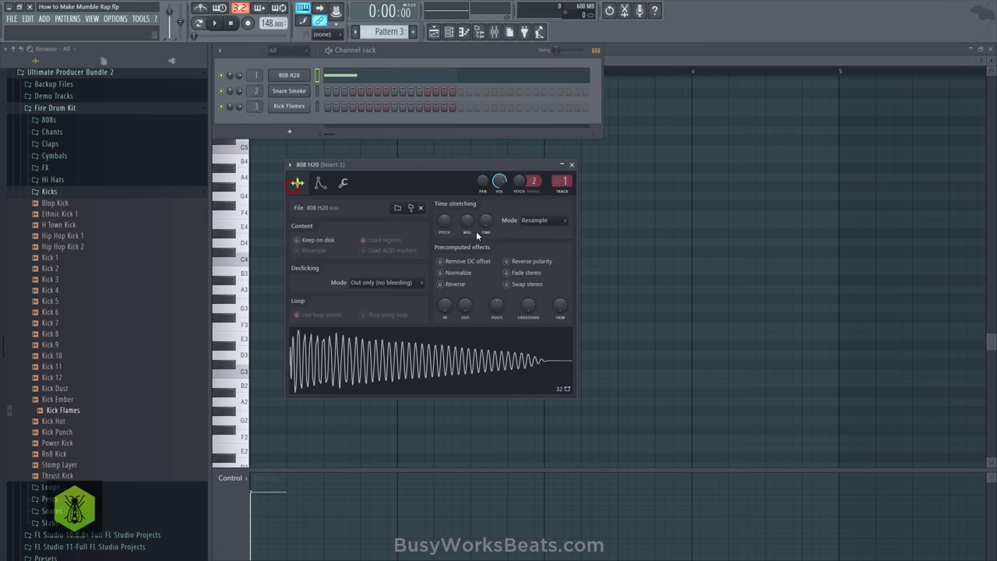
{"action": "left_click", "coordinate": [536, 220]}
{"action": "left_click", "coordinate": [537, 237]}
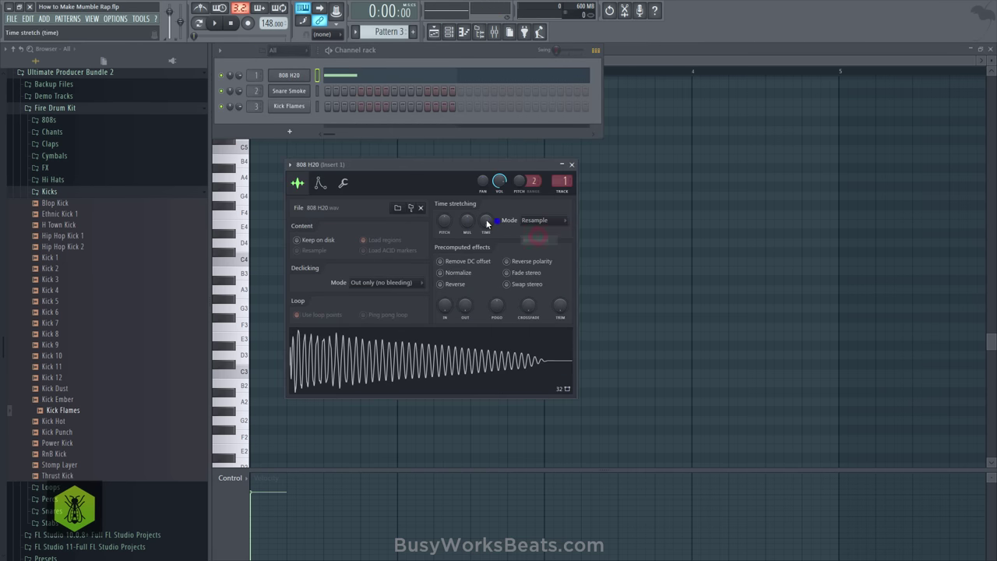
{"action": "right_click", "coordinate": [487, 222]}
{"action": "left_click", "coordinate": [493, 227]}
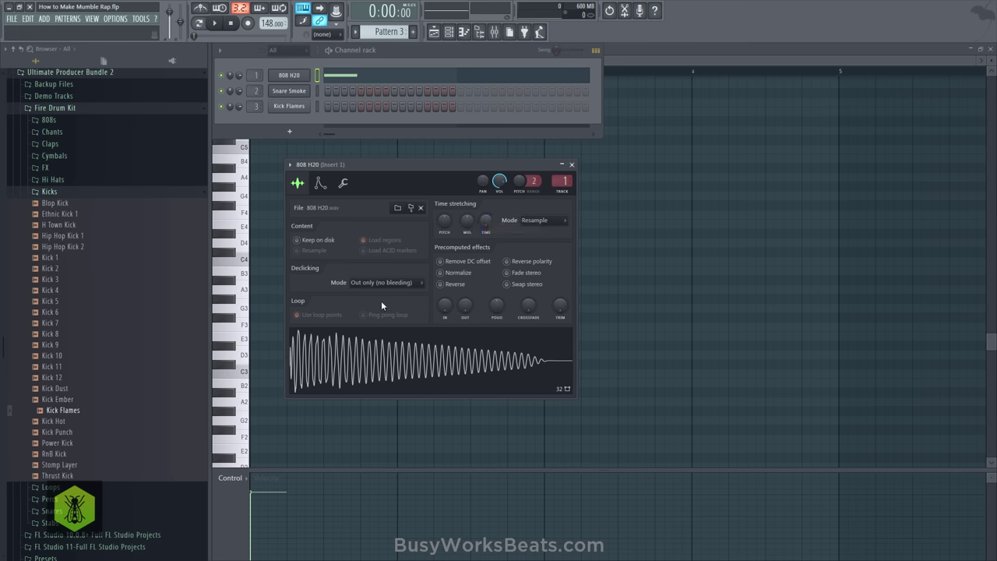
Close the channel settings and audition candidate 808 keys between G4 and C5 against the D5 note
{"action": "key", "text": "space"}
{"action": "key", "text": "space"}
{"action": "key", "text": "b"}
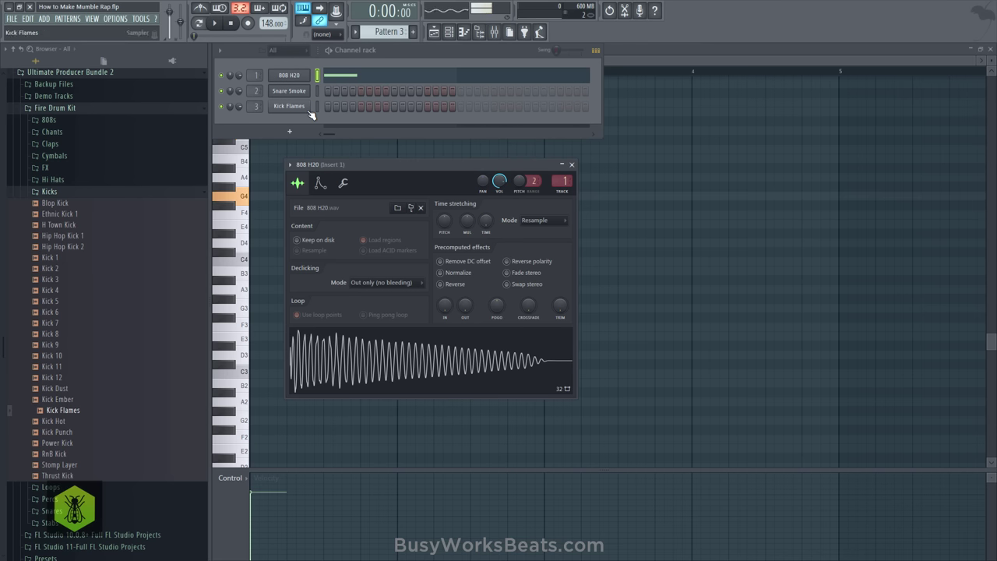
{"action": "key", "text": "v"}
{"action": "right_click", "coordinate": [640, 163]}
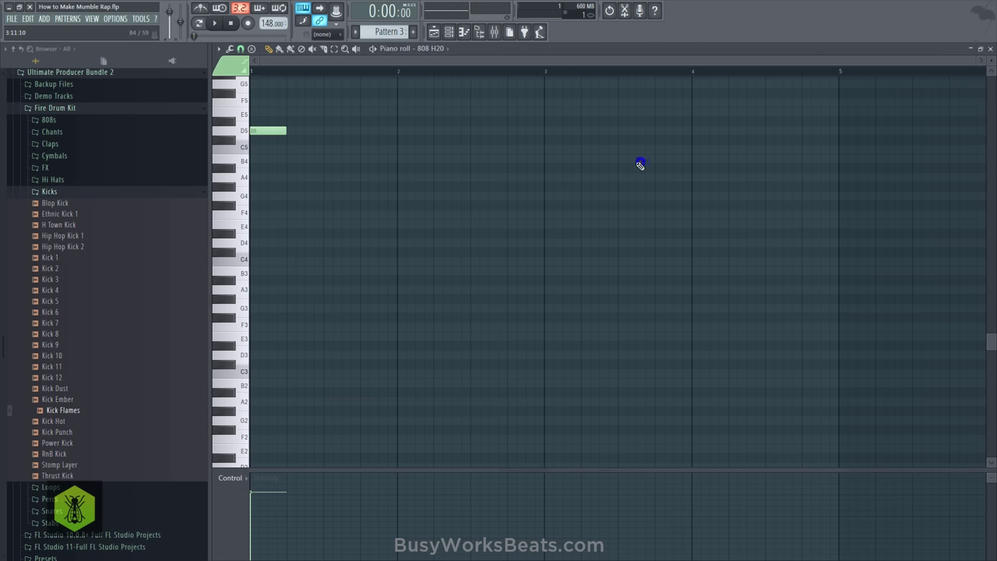
{"action": "key", "text": "space"}
{"action": "key", "text": "space"}
{"action": "left_click", "coordinate": [238, 152]}
{"action": "left_click", "coordinate": [240, 175]}
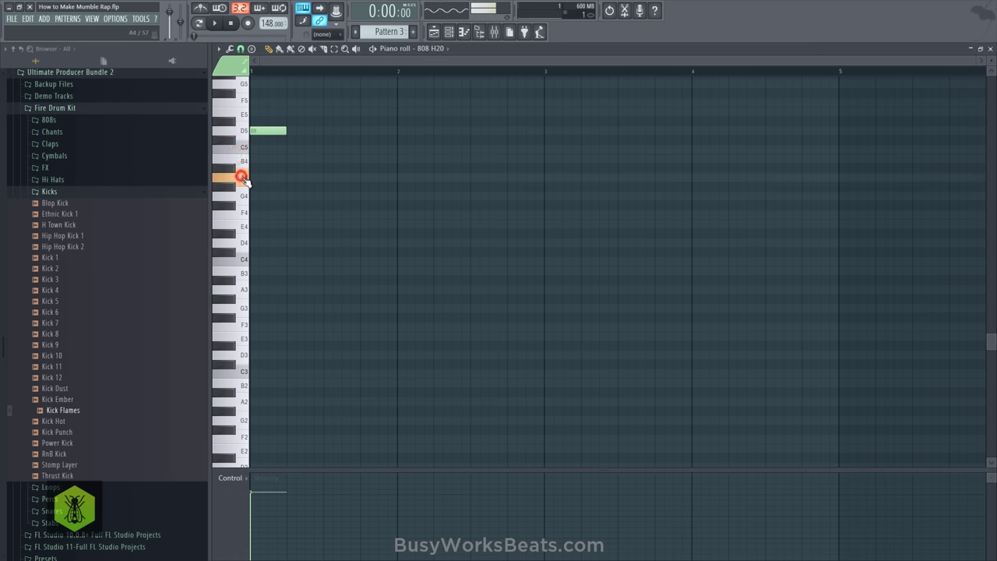
{"action": "key", "text": "space"}
{"action": "key", "text": "space"}
{"action": "left_click", "coordinate": [226, 168]}
{"action": "key", "text": "space"}
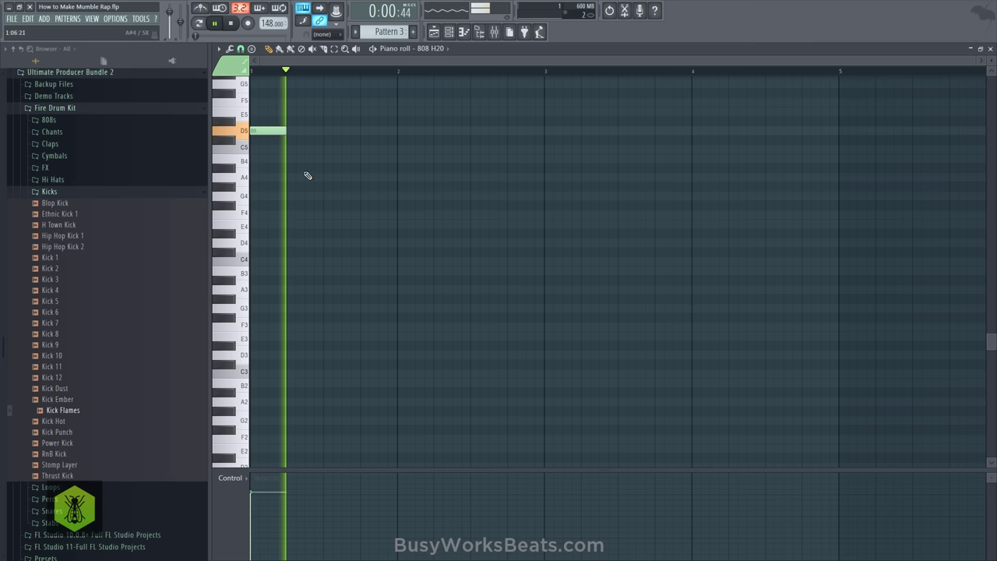
Add one-beat 808 notes in bar 1: A#4 at step 7 and G#4 at step 13
{"action": "left_click", "coordinate": [305, 168]}
{"action": "key", "text": "space"}
{"action": "left_click", "coordinate": [366, 196]}
{"action": "left_click_drag", "start_coordinate": [366, 196], "coordinate": [370, 187]}
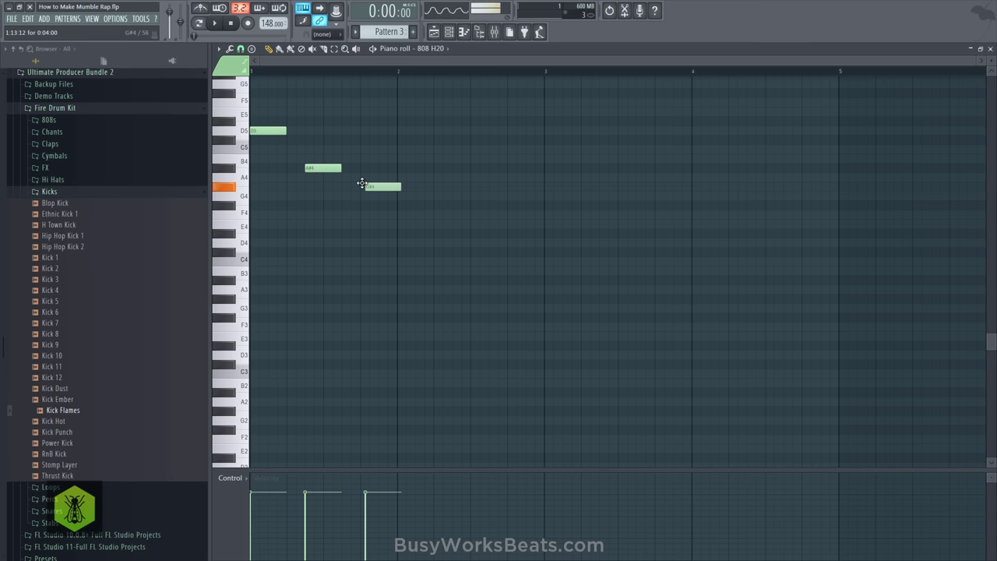
{"action": "key", "text": "space"}
Transpose the three 808 notes up one octave and move the third note to A5
{"action": "key", "text": "ctrl+Up"}
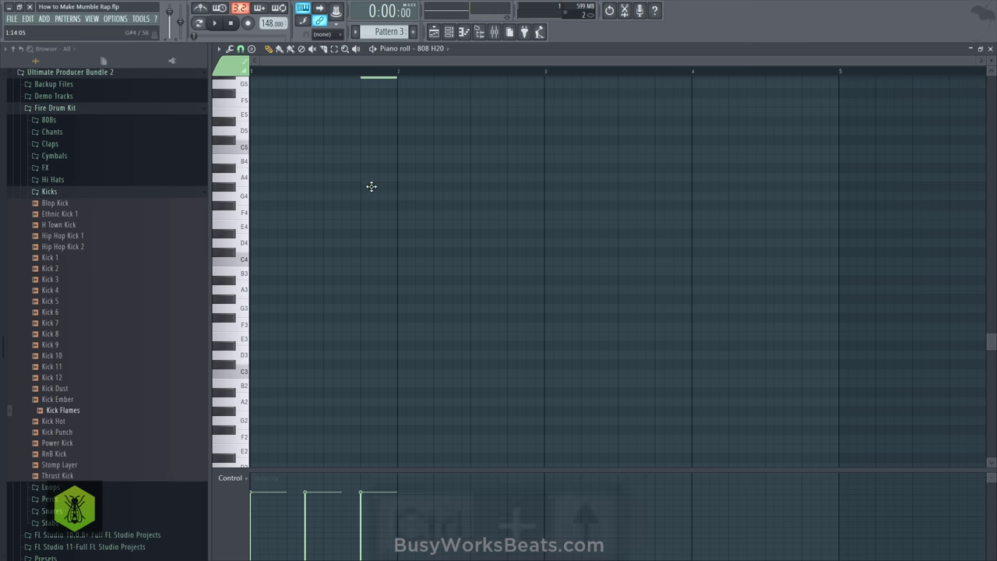
{"action": "scroll", "coordinate": [371, 183], "scroll_direction": "up", "scroll_amount": 5}
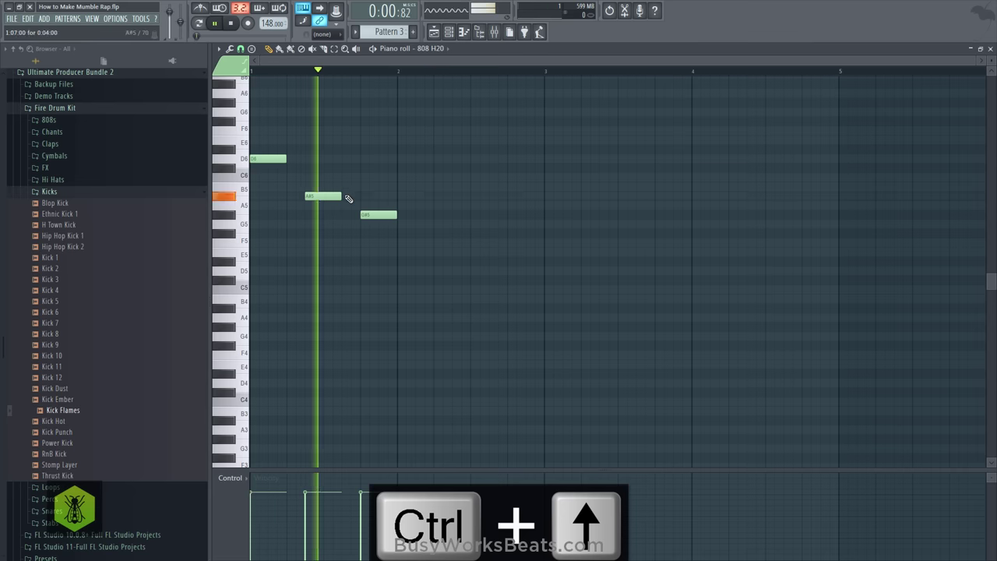
{"action": "left_click_drag", "start_coordinate": [369, 212], "coordinate": [374, 191]}
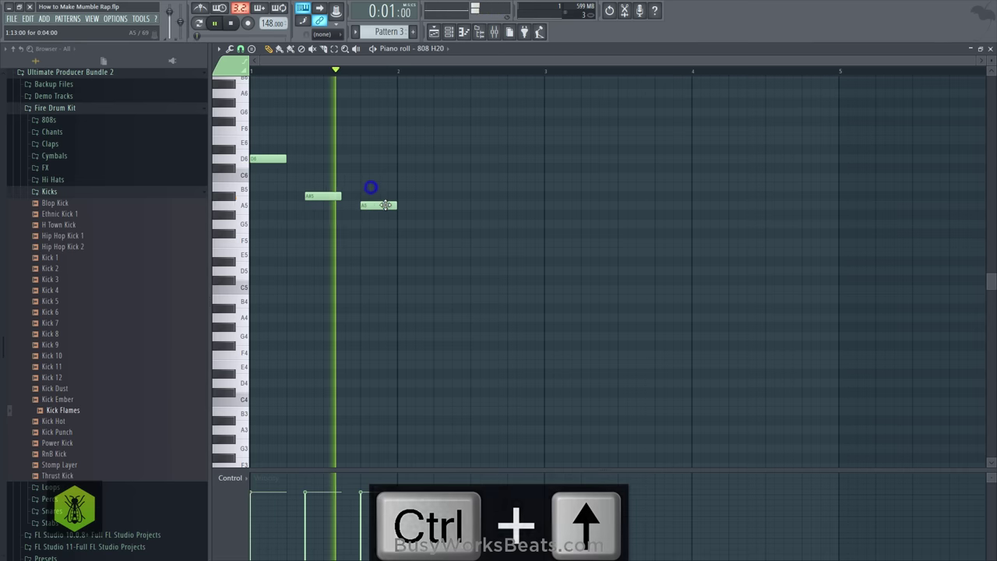
Add A5 notes in bar 2 at steps 5, 11 and 13, the last two half a beat long, and transpose the line down an octave
{"action": "left_click", "coordinate": [436, 206]}
{"action": "left_click", "coordinate": [492, 205]}
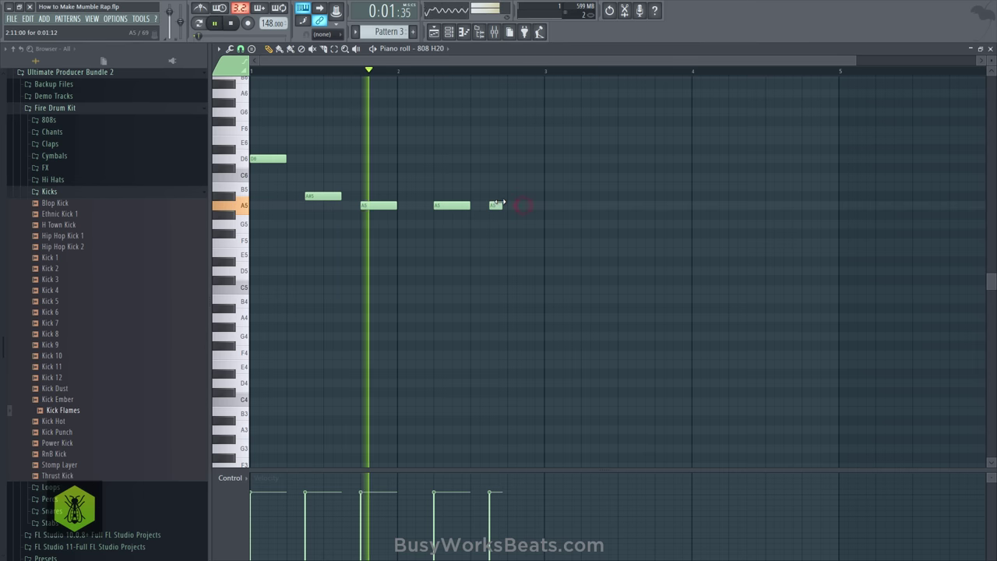
{"action": "left_click_drag", "start_coordinate": [517, 205], "coordinate": [507, 204]}
{"action": "left_click", "coordinate": [509, 204]}
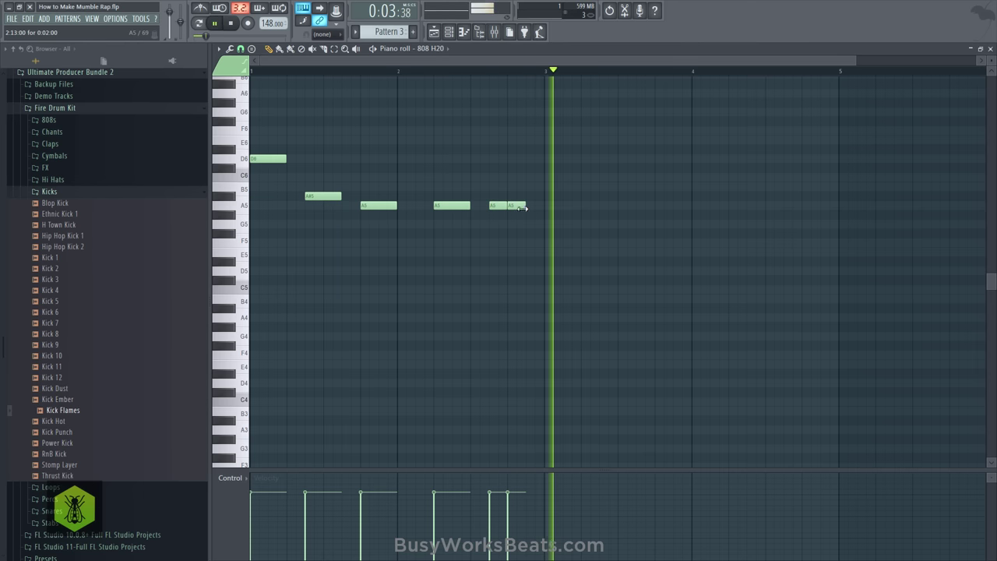
{"action": "key", "text": "space"}
{"action": "key", "text": "ctrl+Down"}
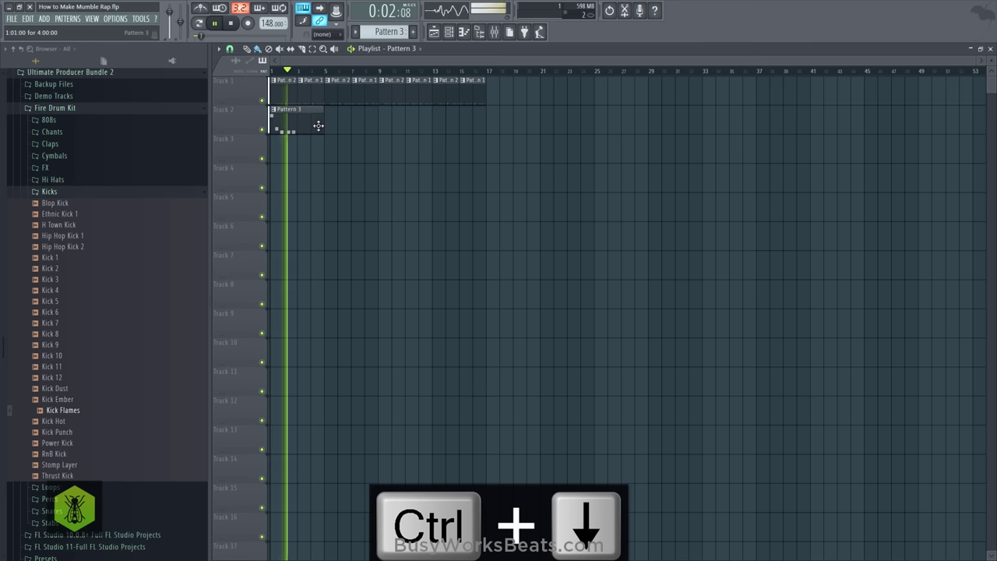
Fill Track 2 through bar 16 with Pattern 3 clips shortened to two bars, and save the project
{"action": "left_click_drag", "start_coordinate": [318, 126], "coordinate": [282, 121]}
{"action": "left_click", "coordinate": [290, 118], "text": "ctrl"}
{"action": "key", "text": "space"}
{"action": "key", "text": "space"}
{"action": "left_click_drag", "start_coordinate": [284, 123], "coordinate": [334, 122]}
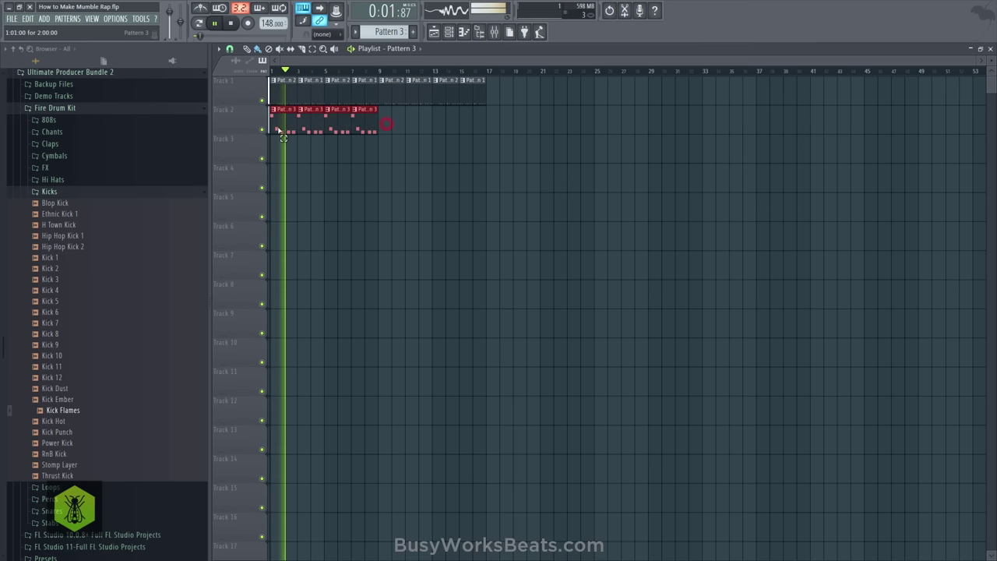
{"action": "key", "text": "ctrl+b"}
{"action": "right_click", "coordinate": [390, 158]}
{"action": "key", "text": "ctrl+s"}
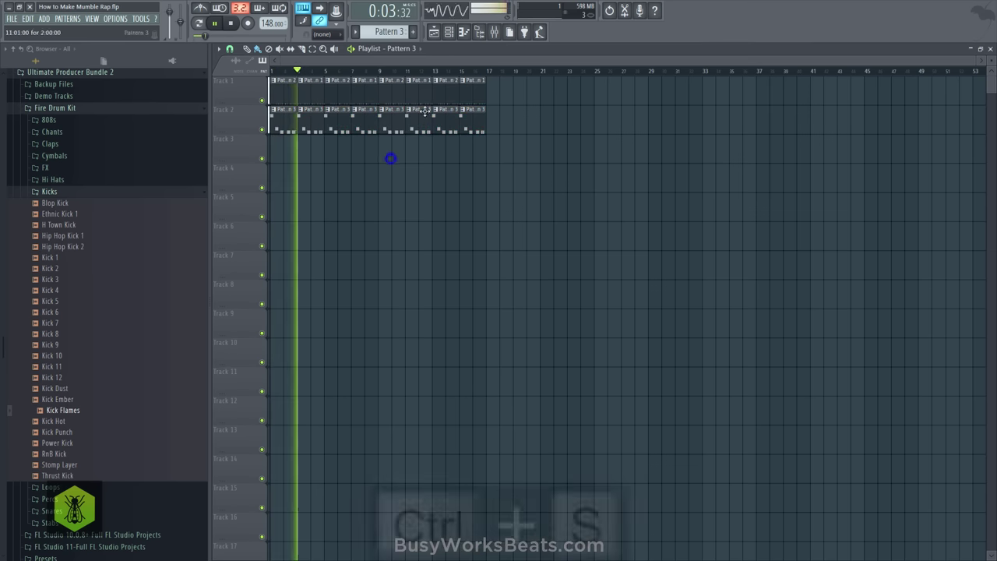
Switch to the empty Pattern 4 and load Closed Hi Hat 3 from the Fire Drum Kit into a new channel
{"action": "left_click", "coordinate": [448, 32]}
{"action": "left_click_drag", "start_coordinate": [393, 30], "coordinate": [394, 23]}
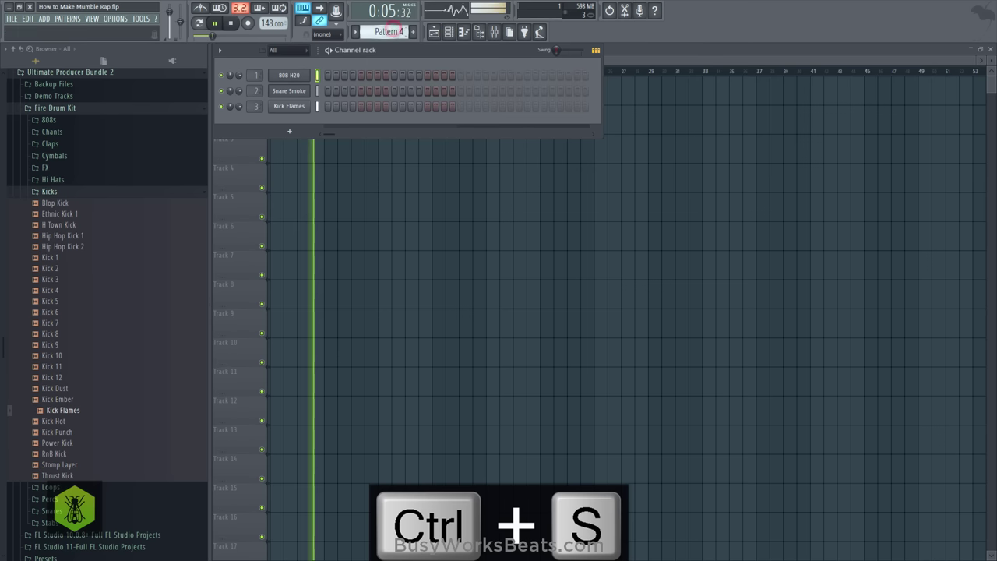
{"action": "left_click", "coordinate": [73, 182]}
{"action": "right_click", "coordinate": [72, 214]}
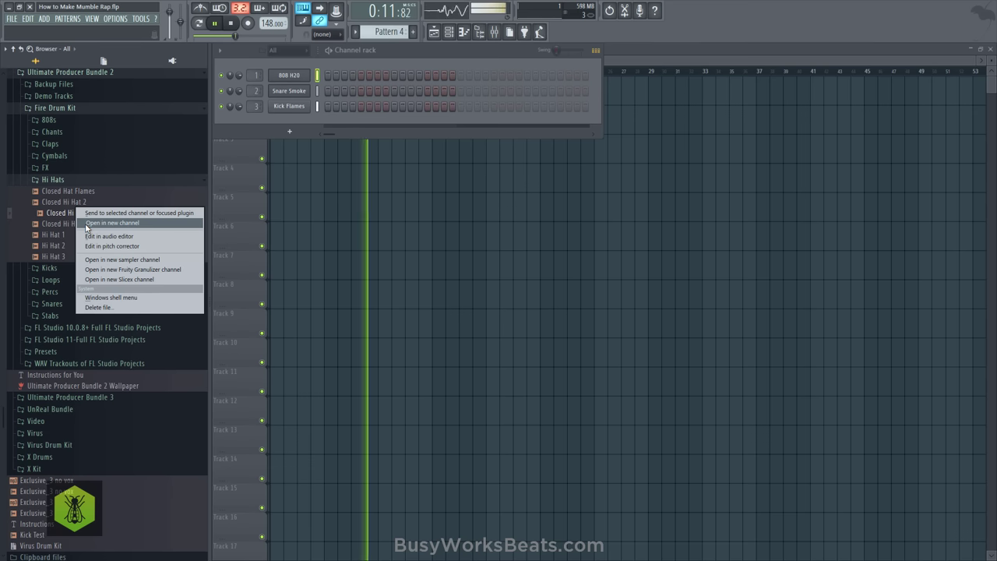
{"action": "left_click", "coordinate": [88, 224]}
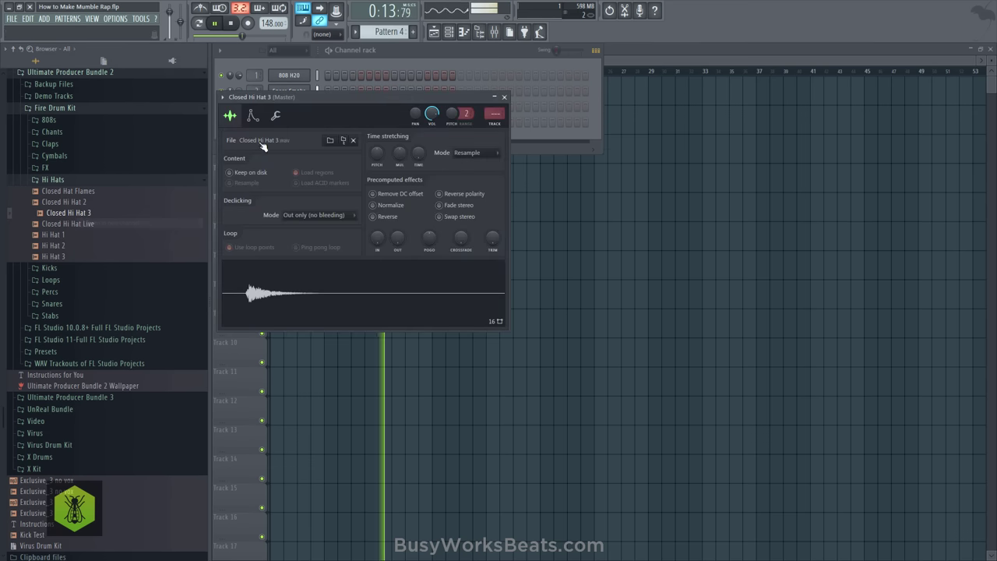
Trim the silence before the Closed Hi Hat 3 sample and route its channel to mixer track 4
{"action": "left_click_drag", "start_coordinate": [488, 244], "coordinate": [477, 270]}
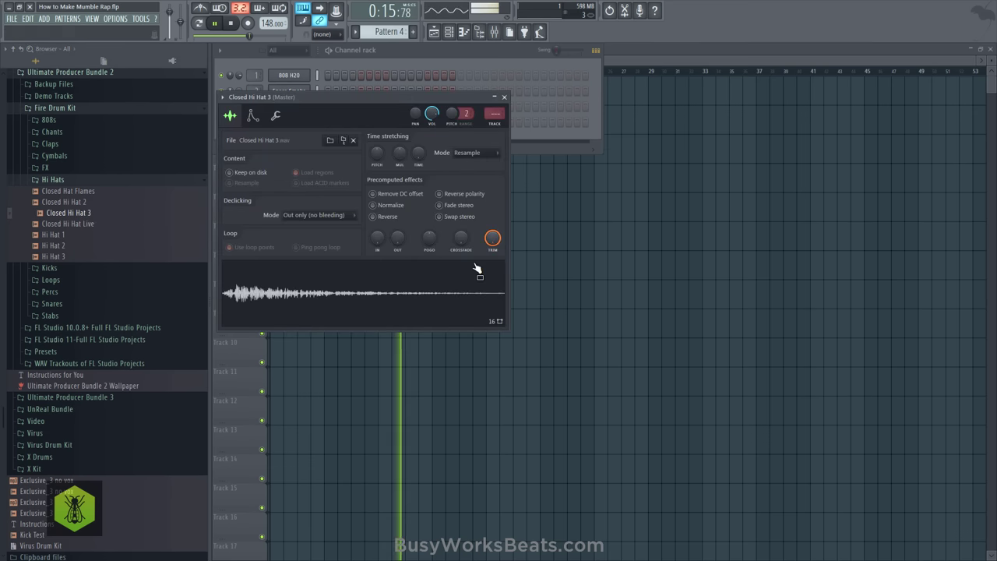
{"action": "left_click", "coordinate": [504, 98]}
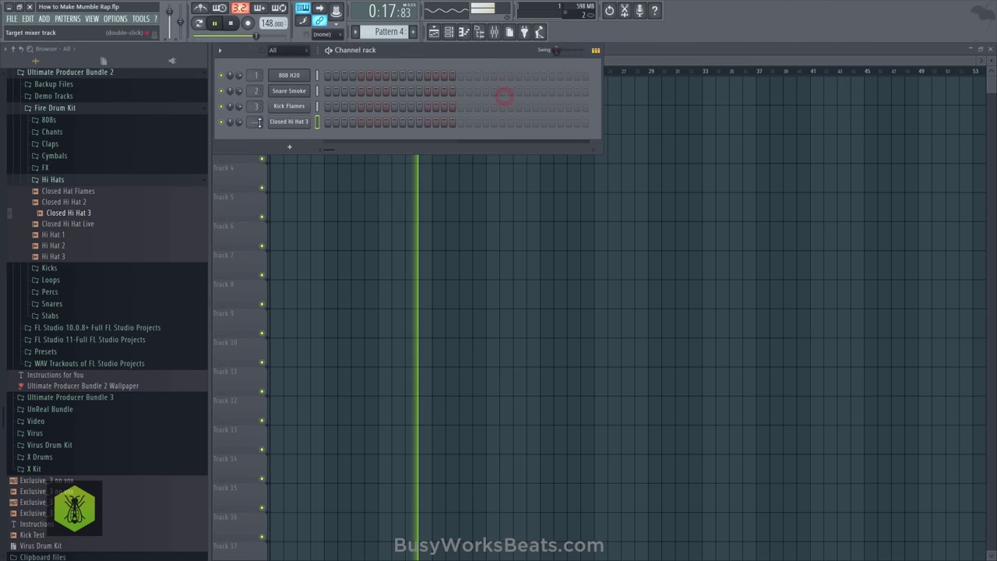
{"action": "left_click", "coordinate": [300, 125]}
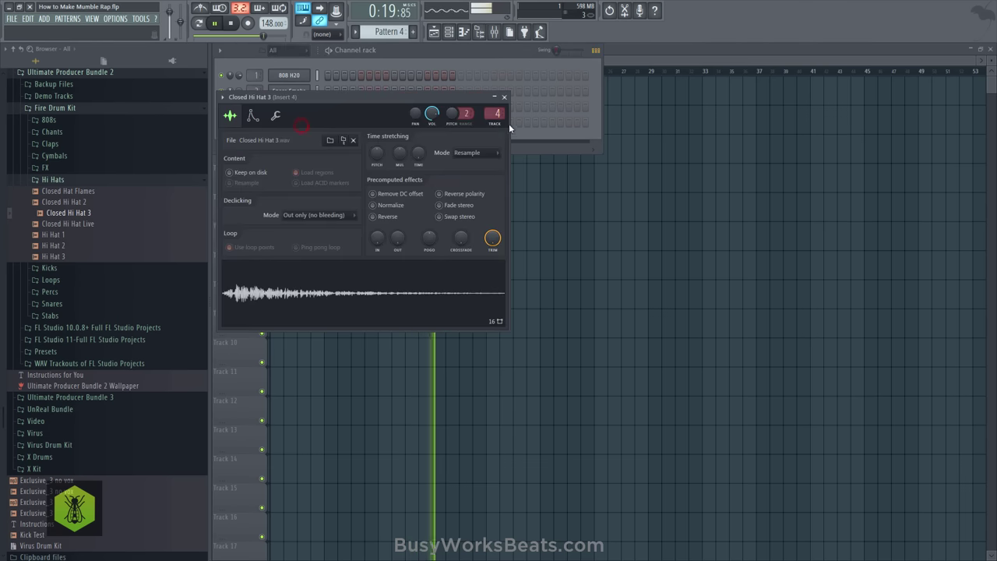
{"action": "left_click", "coordinate": [505, 98]}
{"action": "right_click", "coordinate": [444, 227]}
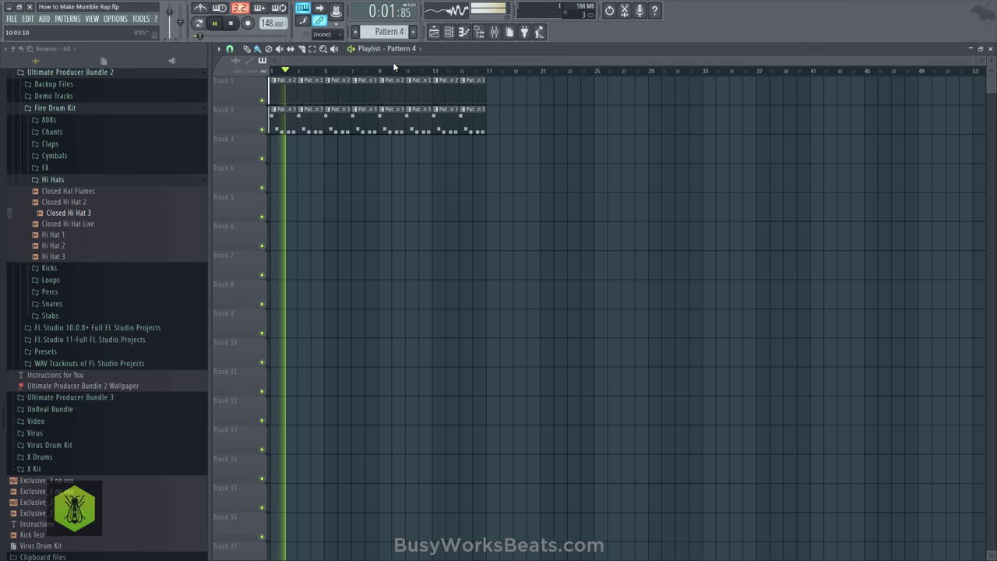
Set the Closed Hi Hat 3 piano roll to 1/3 beat snap and place consecutive C5 notes from the start of bar 1
{"action": "left_click", "coordinate": [448, 32]}
{"action": "key", "text": "space"}
{"action": "right_click", "coordinate": [289, 122]}
{"action": "left_click", "coordinate": [320, 123]}
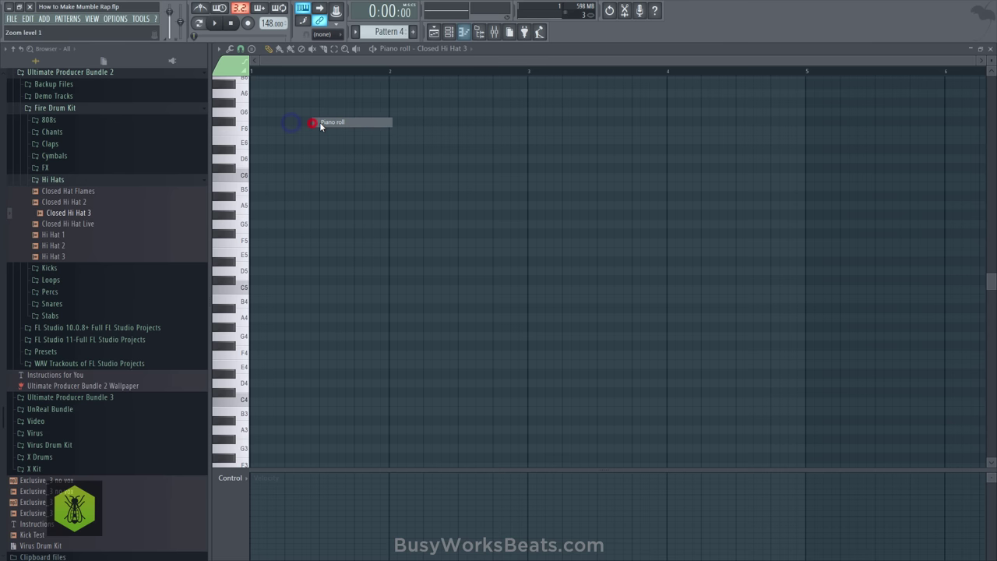
{"action": "left_click", "coordinate": [240, 49]}
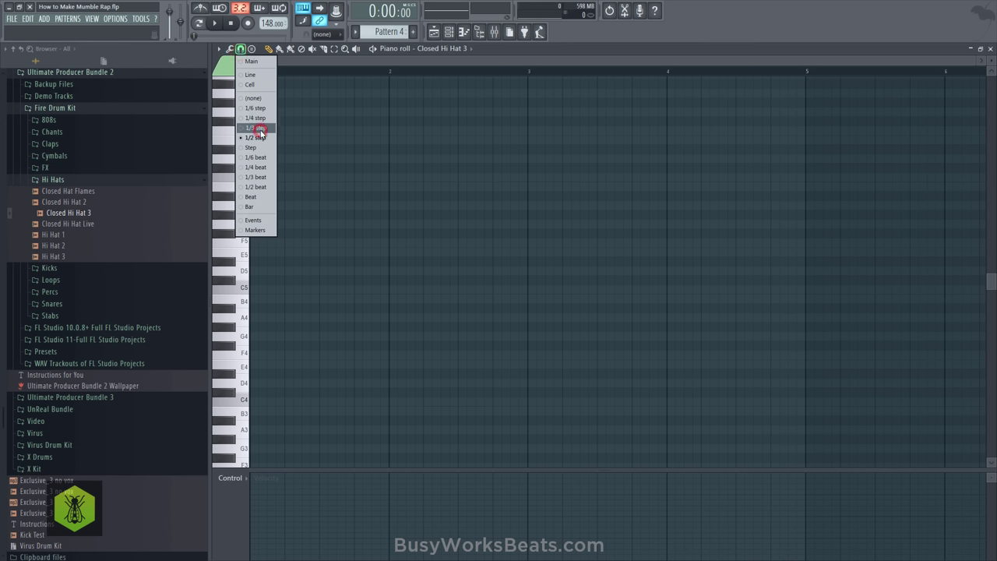
{"action": "left_click", "coordinate": [263, 179]}
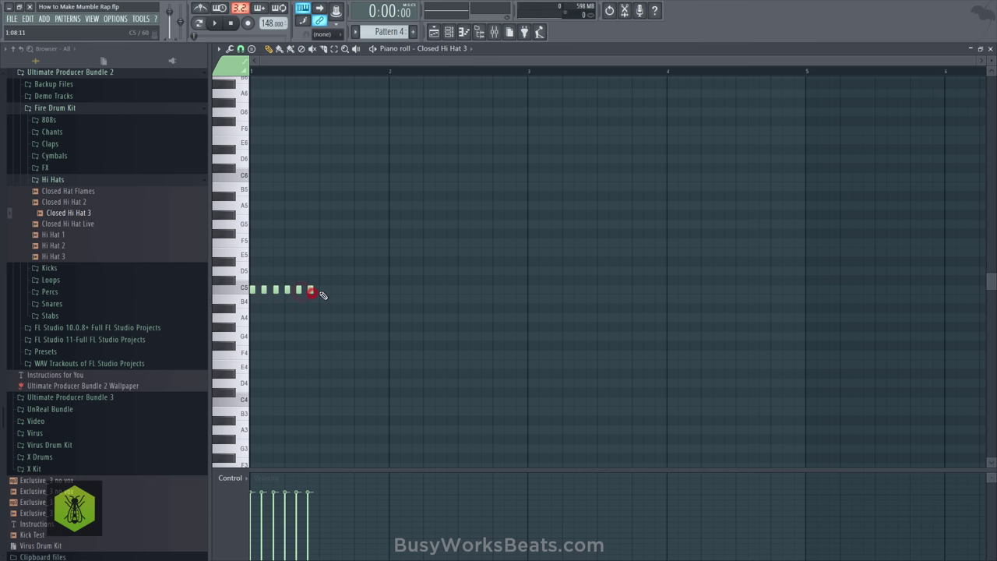
Return to the hi-hat's piano roll and fill the rest of bar 1 with C5 notes every 1/3 beat
{"action": "left_click", "coordinate": [436, 33]}
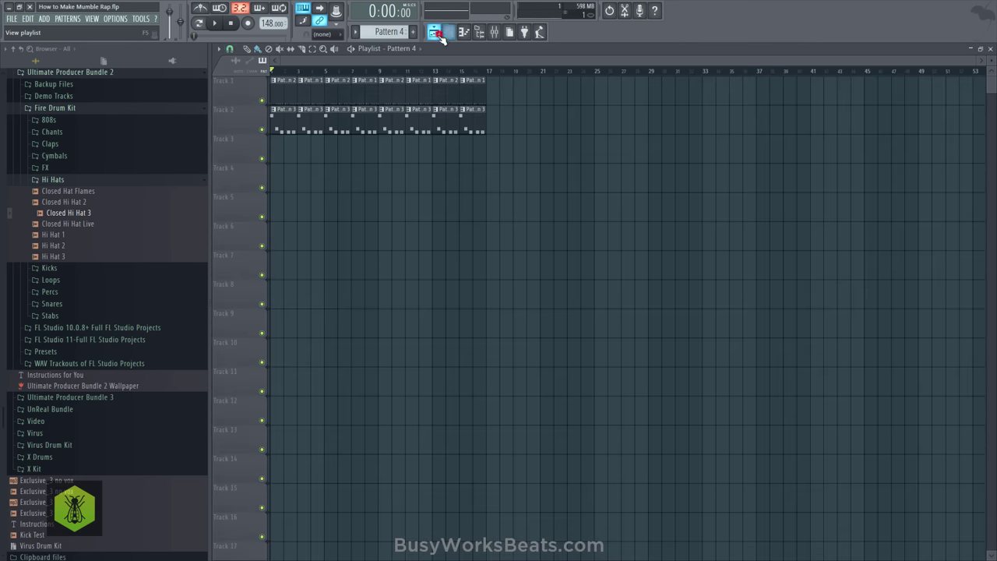
{"action": "left_click", "coordinate": [449, 32]}
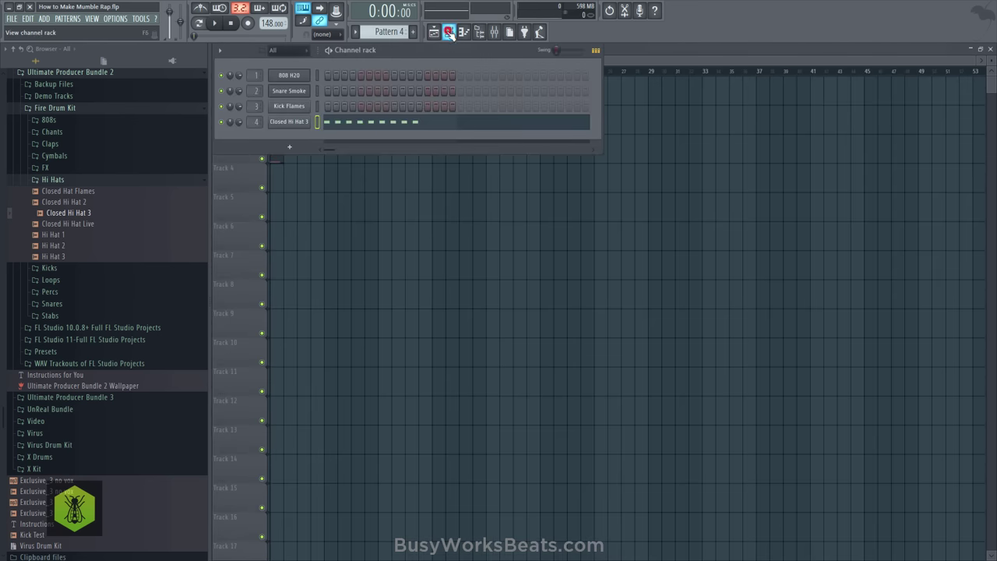
{"action": "left_click", "coordinate": [403, 124]}
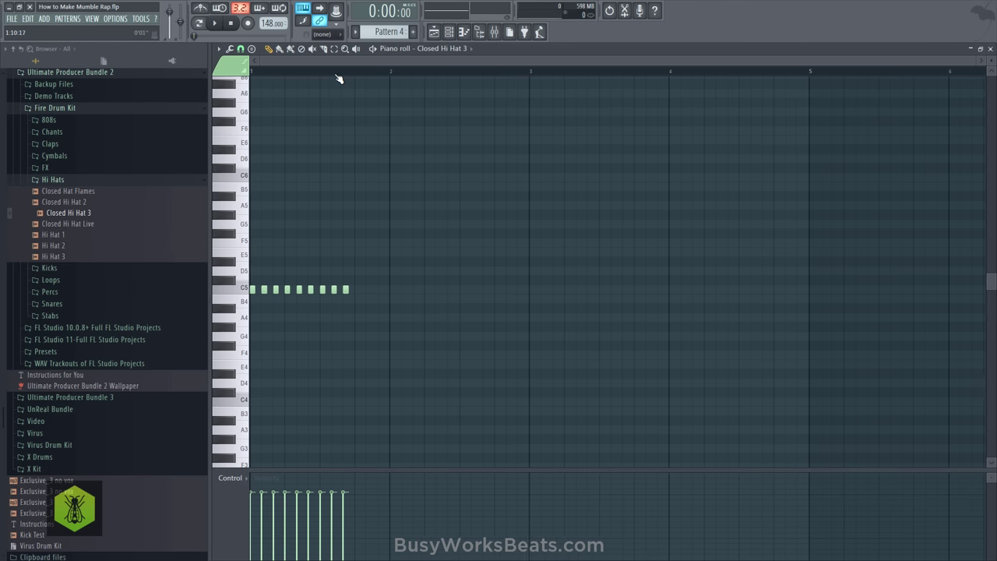
{"action": "key", "text": "space"}
{"action": "left_click", "coordinate": [362, 288]}
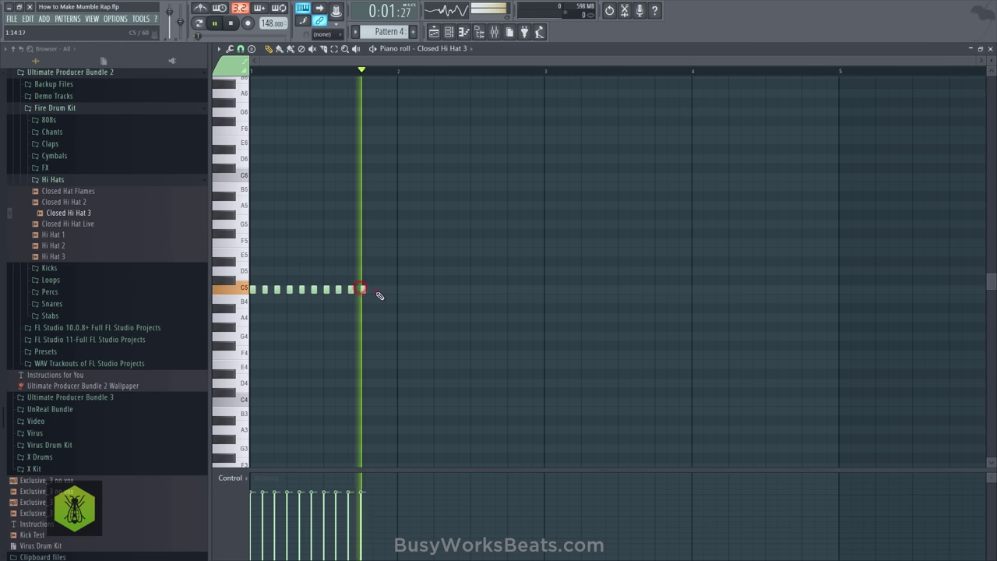
{"action": "left_click", "coordinate": [376, 290]}
{"action": "left_click", "coordinate": [387, 288]}
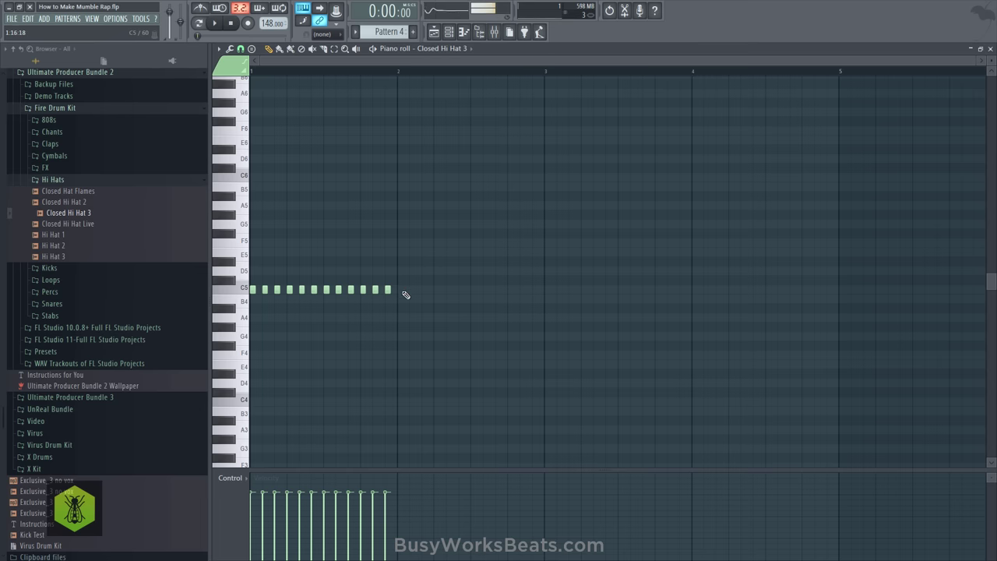
{"action": "key", "text": "ctrl+a"}
{"action": "key", "text": "ctrl+b"}
{"action": "right_click", "coordinate": [494, 237]}
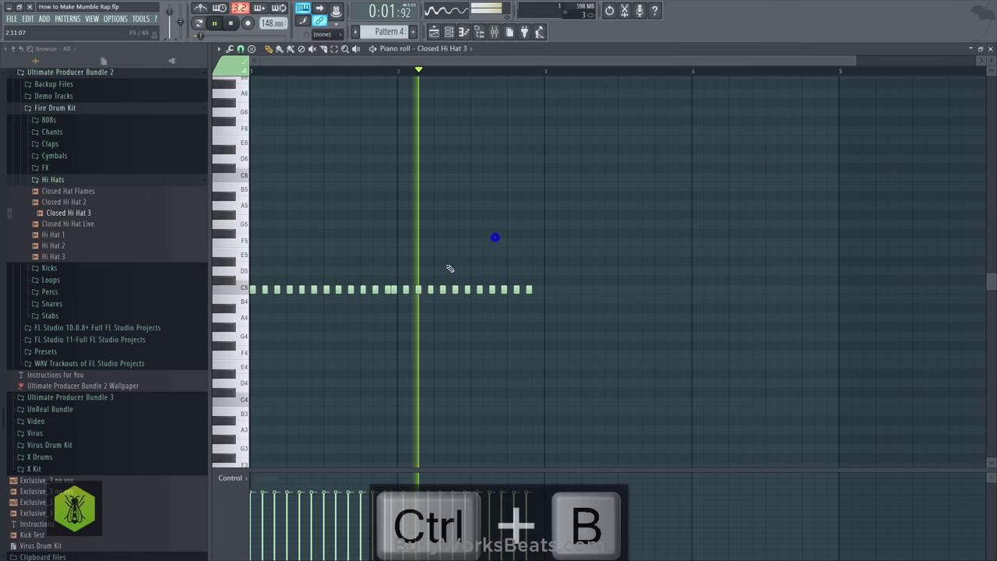
{"action": "left_click", "coordinate": [395, 290]}
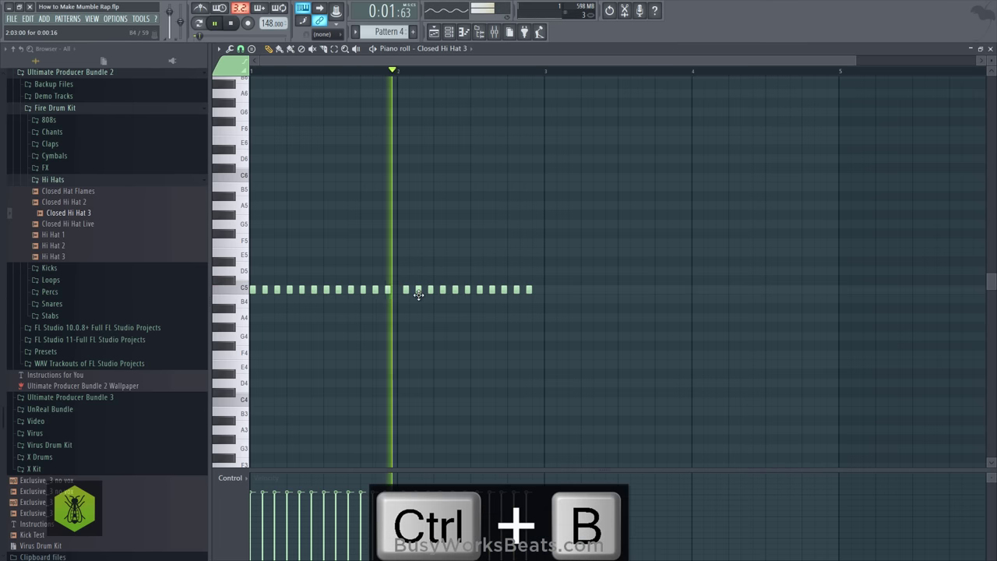
{"action": "left_click_drag", "start_coordinate": [396, 291], "coordinate": [542, 290]}
{"action": "key", "text": "ctrl+space"}
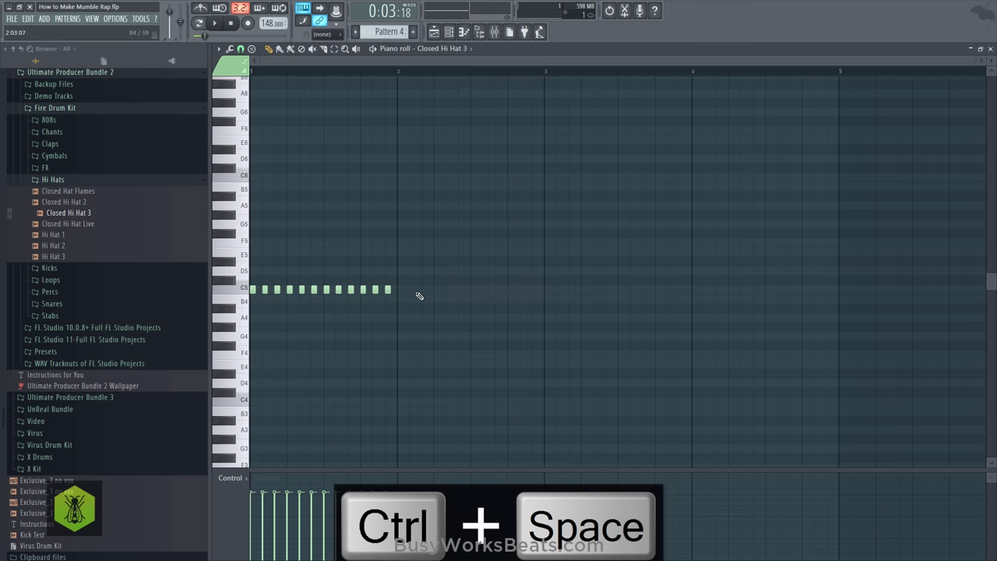
Repeat the bar 1 hi-hat notes across bar 2 on the 1/3 beat grid and play the result
{"action": "left_click_drag", "start_coordinate": [398, 286], "coordinate": [400, 286]}
{"action": "right_click", "coordinate": [412, 237]}
{"action": "key", "text": "space"}
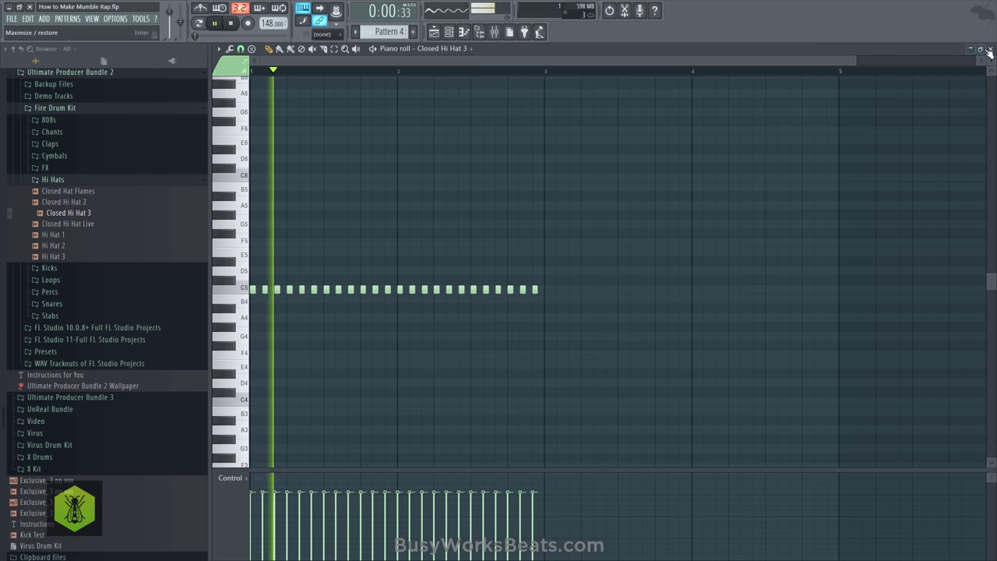
Close the piano roll and paint Pattern 4 clips on Track 3 through bar 16
{"action": "left_click", "coordinate": [989, 48]}
{"action": "right_click", "coordinate": [863, 196]}
{"action": "left_click_drag", "start_coordinate": [303, 150], "coordinate": [483, 151]}
Lower the hi-hat's volume on mixer track 4 and close the mixer
{"action": "left_click", "coordinate": [479, 32]}
{"action": "left_click", "coordinate": [496, 32]}
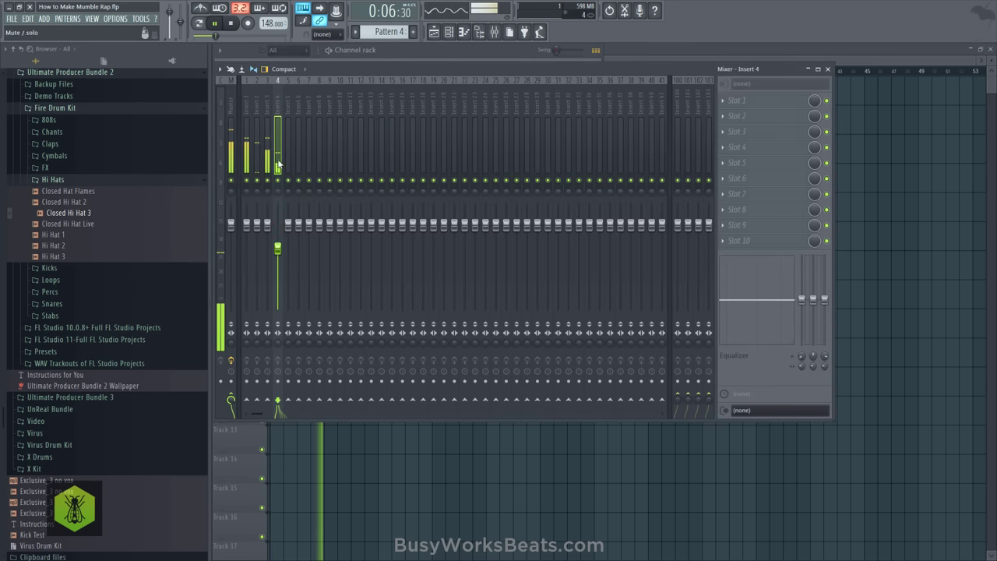
{"action": "left_click", "coordinate": [828, 69]}
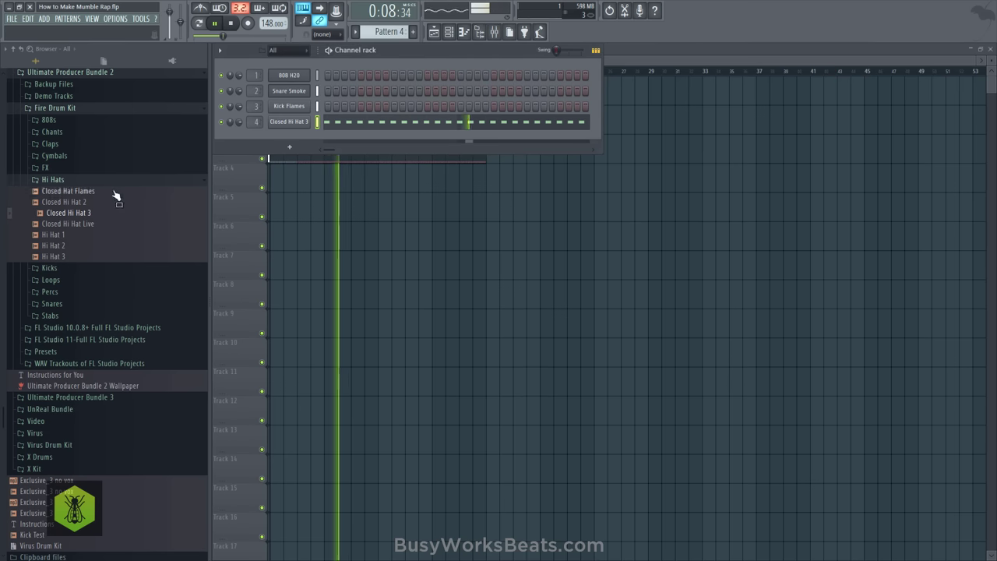
Replace the 808 sample in channel 1 with 808 The Colloseum from the Fire Drum Kit's 808s folder and stop playback
{"action": "scroll", "coordinate": [79, 138], "scroll_direction": "up", "scroll_amount": 1}
{"action": "scroll", "coordinate": [79, 138], "scroll_direction": "up", "scroll_amount": 1}
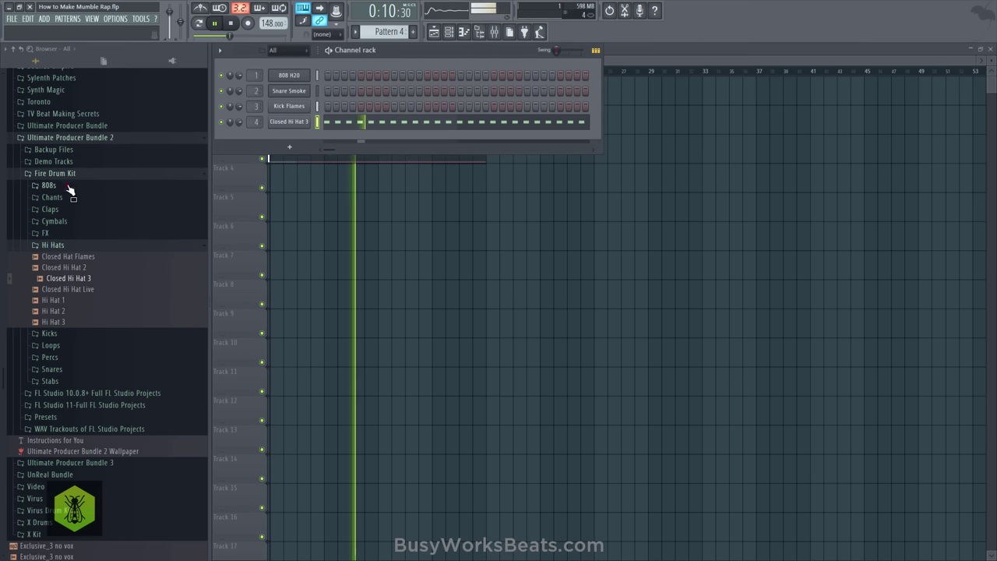
{"action": "left_click", "coordinate": [63, 185]}
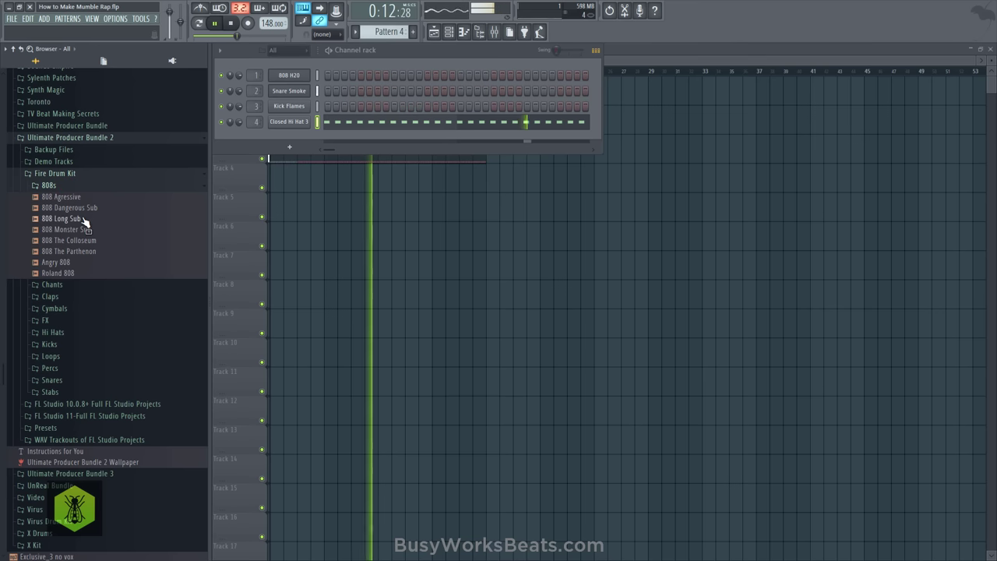
{"action": "left_click_drag", "start_coordinate": [78, 219], "coordinate": [284, 76]}
{"action": "left_click", "coordinate": [284, 76]}
{"action": "key", "text": "space"}
Detect the pitch regions of 808 The Colloseum in Edison, check the channel's root note, and close its settings
{"action": "right_click", "coordinate": [391, 352]}
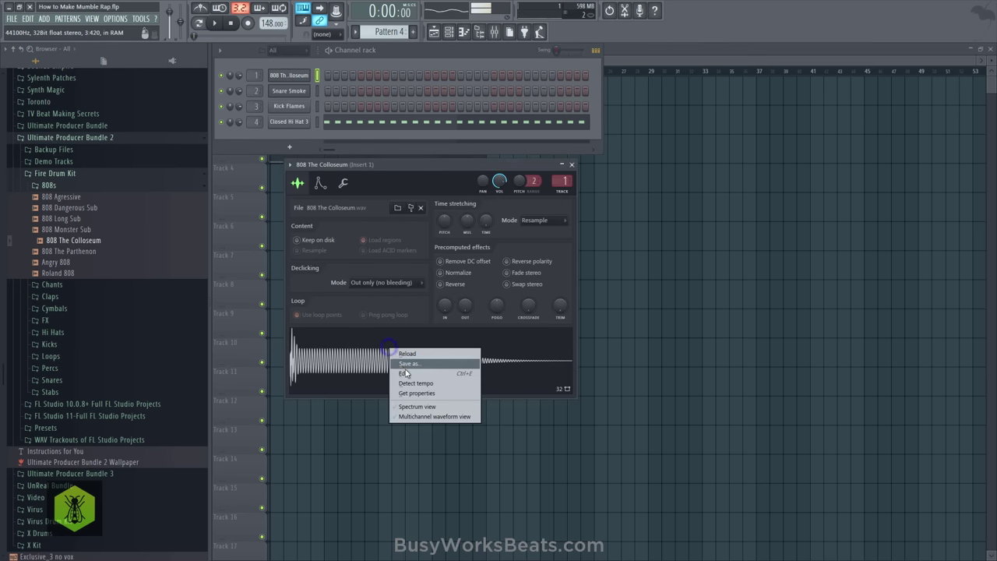
{"action": "left_click", "coordinate": [398, 362]}
{"action": "left_click", "coordinate": [437, 166]}
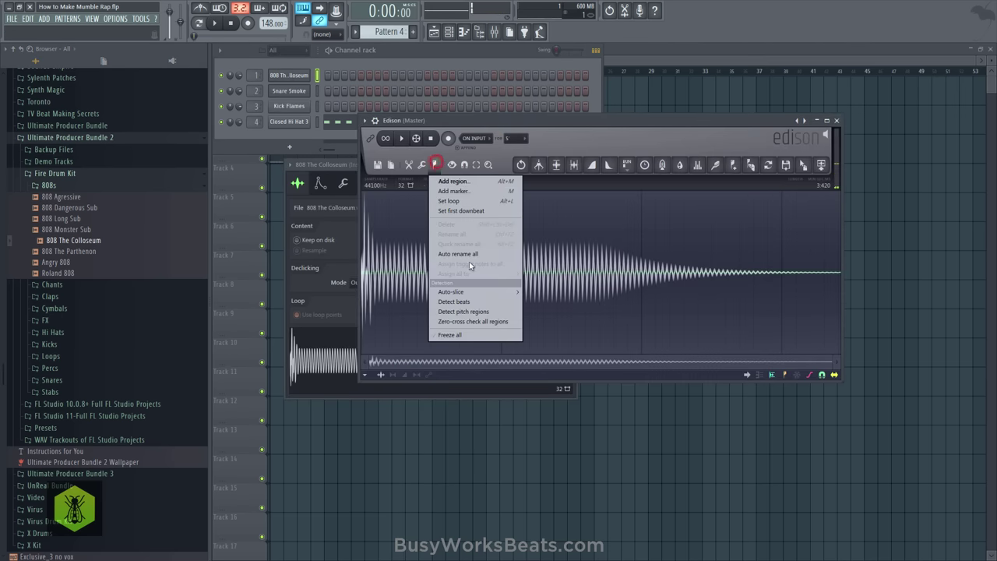
{"action": "left_click", "coordinate": [470, 312]}
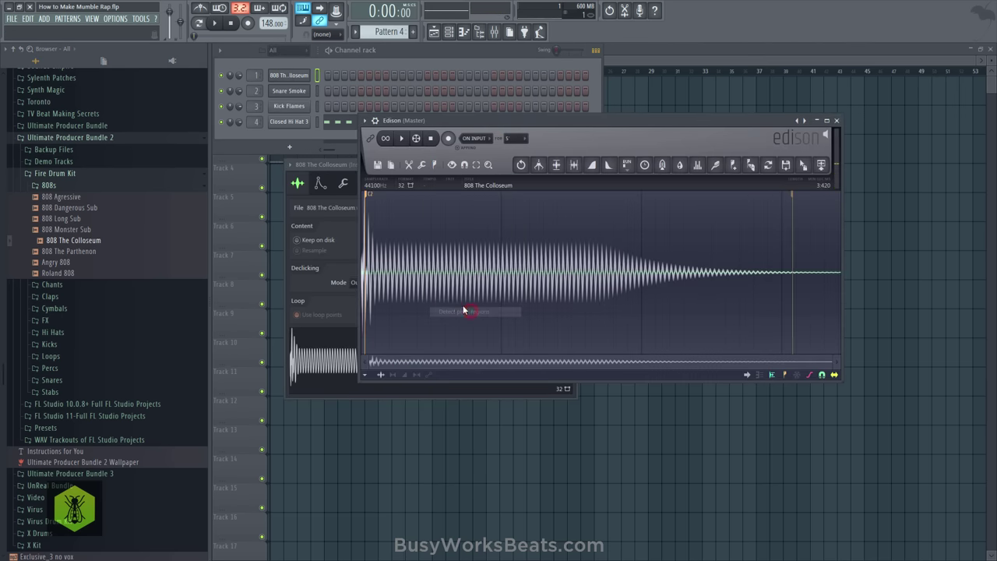
{"action": "left_click", "coordinate": [835, 121]}
{"action": "left_click", "coordinate": [331, 186]}
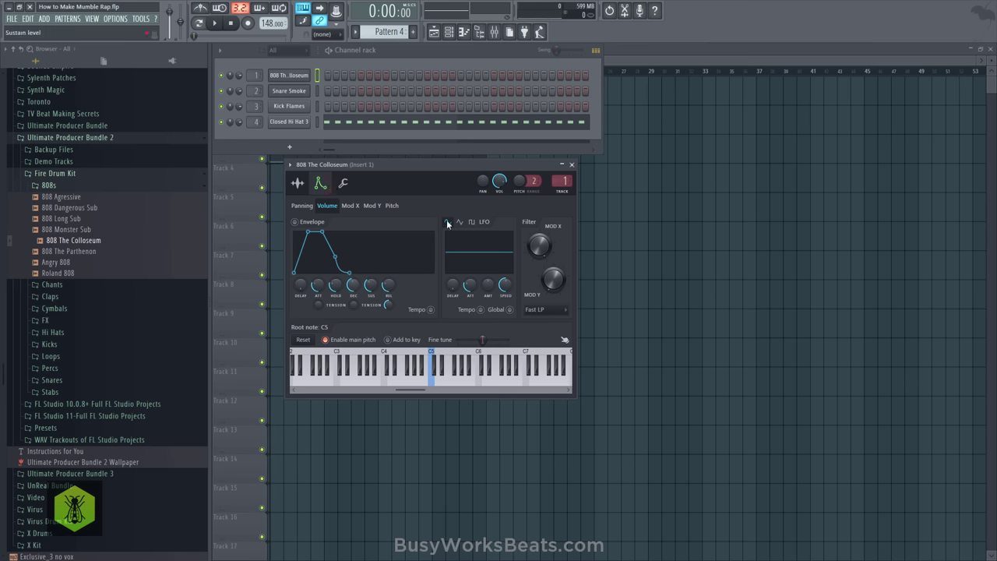
{"action": "left_click", "coordinate": [571, 165]}
Transpose the whole 808 line in Pattern 3 up one octave during playback and return to the playlist
{"action": "key", "text": "space"}
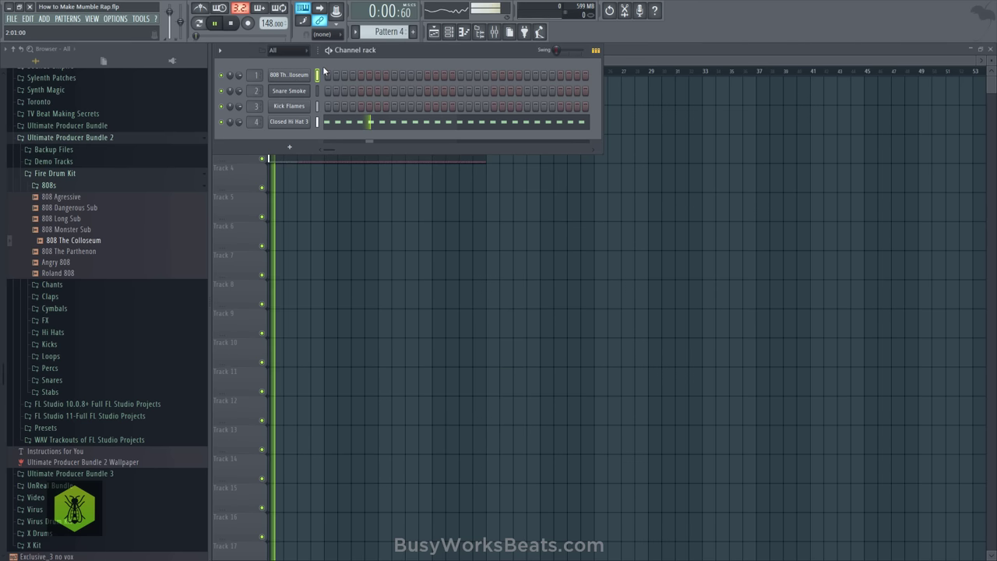
{"action": "left_click_drag", "start_coordinate": [392, 31], "coordinate": [396, 41]}
{"action": "left_click", "coordinate": [393, 76]}
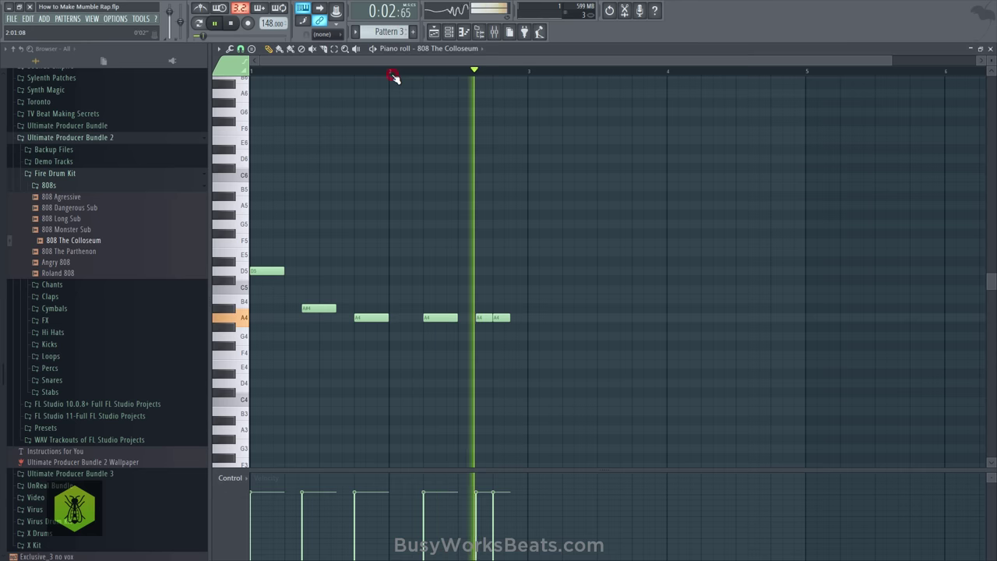
{"action": "key", "text": "ctrl+Up"}
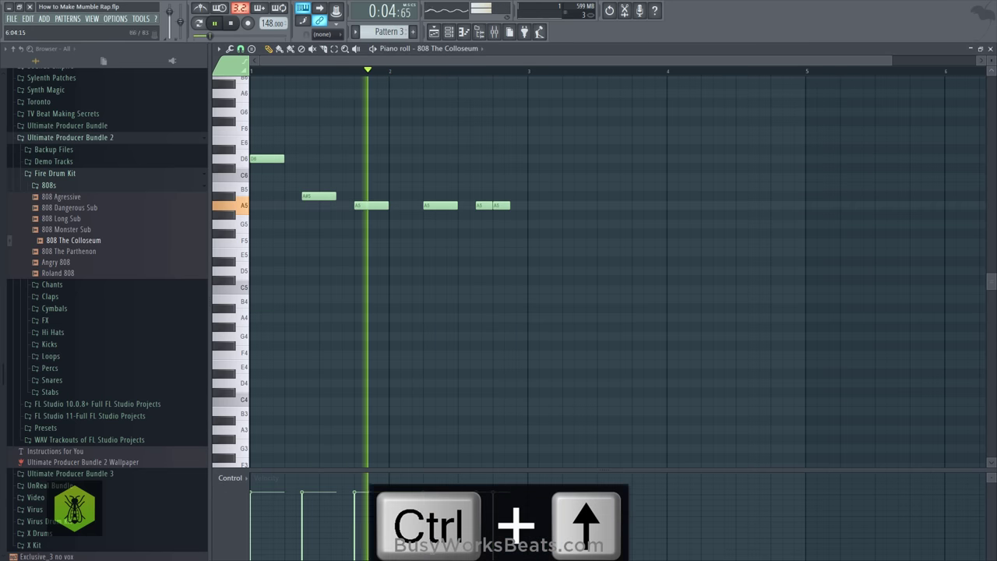
{"action": "key", "text": "Escape"}
{"action": "right_click", "coordinate": [750, 203]}
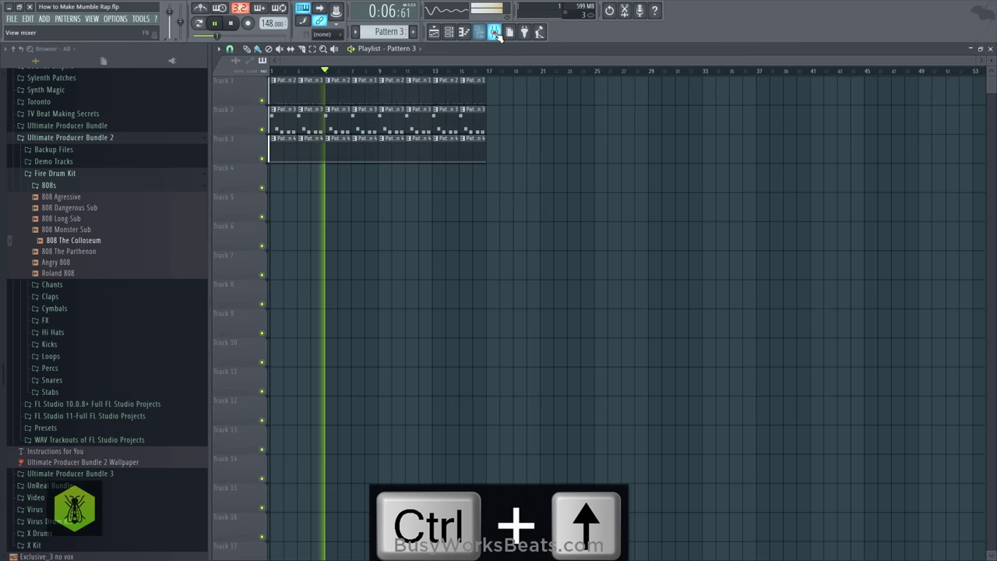
Load the Decapitator effect into slot 1 of the 808's mixer track, Insert 1
{"action": "left_click", "coordinate": [495, 33]}
{"action": "left_click", "coordinate": [755, 103]}
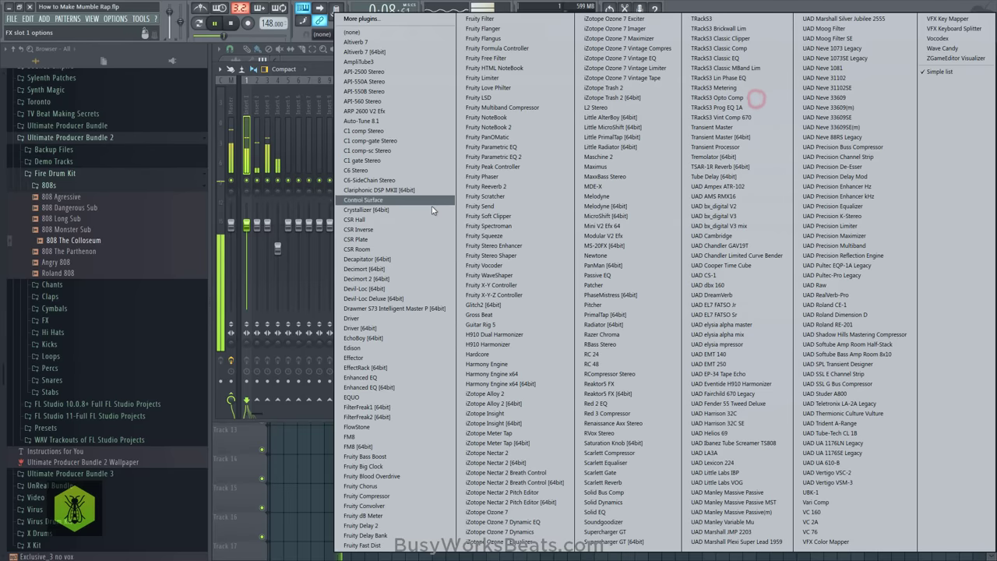
{"action": "left_click", "coordinate": [401, 258]}
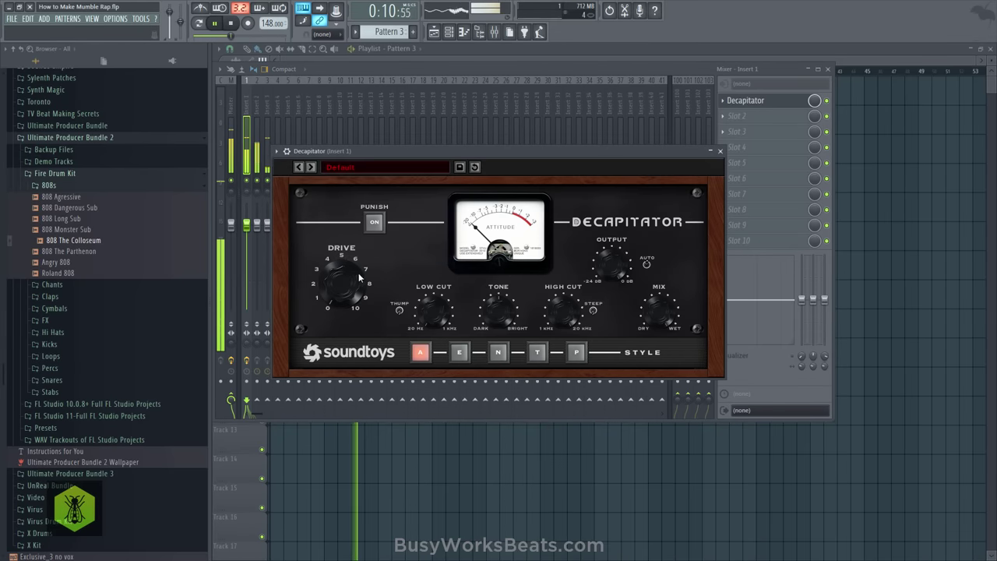
Set the Drive of the 808's Decapitator effect to about 7.6 and close the effect and the mixer
{"action": "left_click_drag", "start_coordinate": [347, 278], "coordinate": [352, 247]}
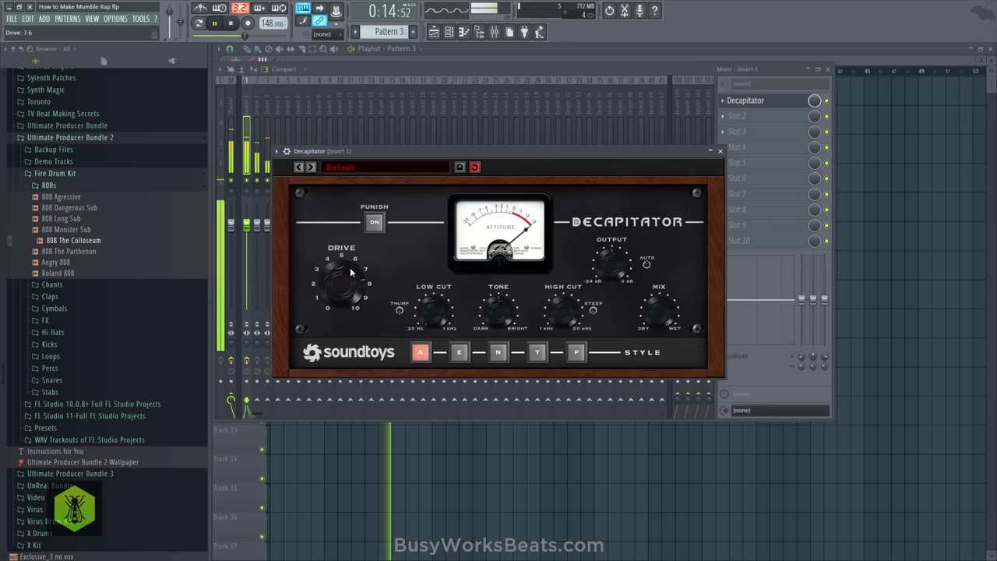
{"action": "left_click", "coordinate": [719, 150]}
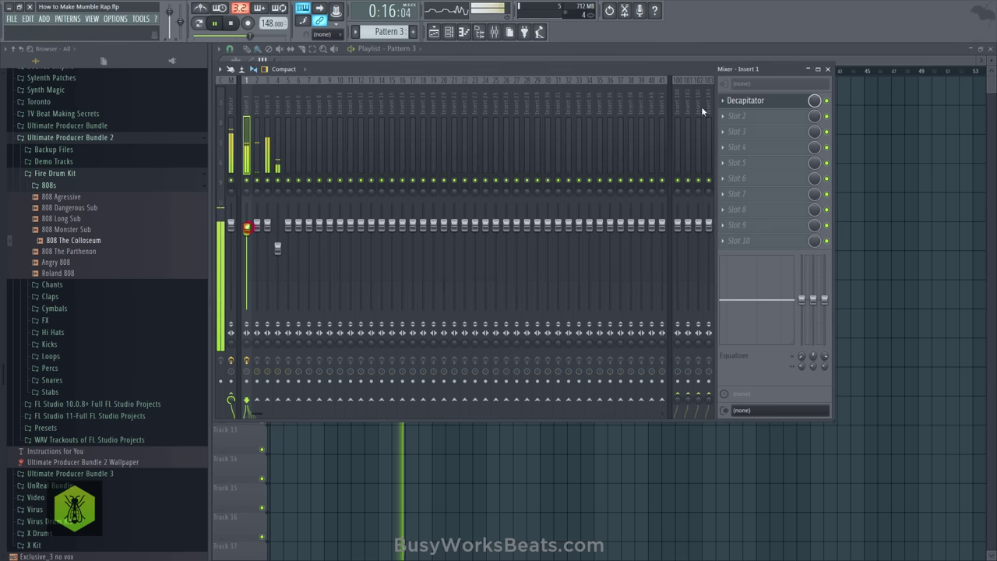
{"action": "left_click", "coordinate": [826, 67]}
{"action": "right_click", "coordinate": [824, 127]}
Delete the second note of the 808 line in Pattern 3 and move the following A5 note to A#5
{"action": "left_click", "coordinate": [450, 32]}
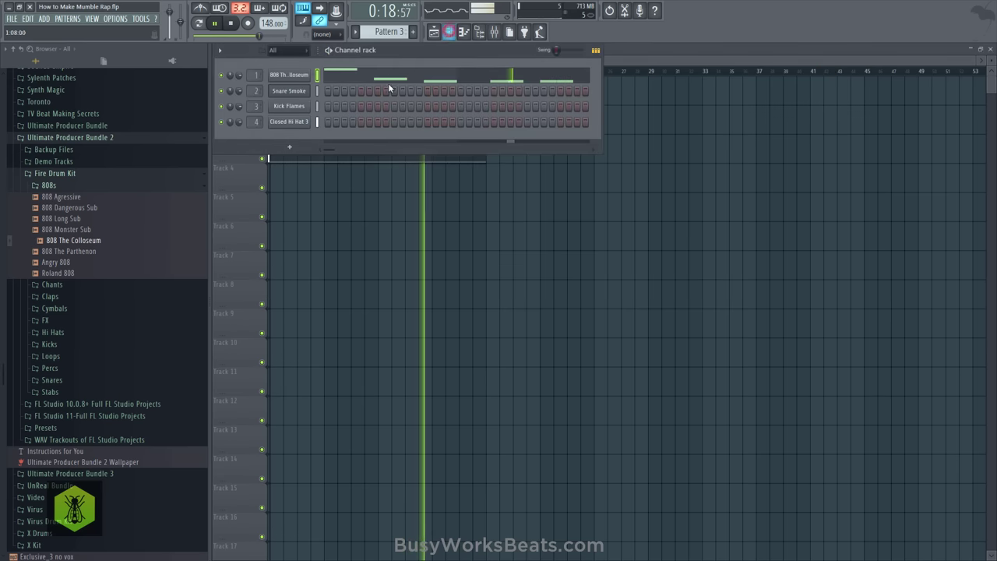
{"action": "left_click", "coordinate": [388, 83]}
{"action": "key", "text": "space"}
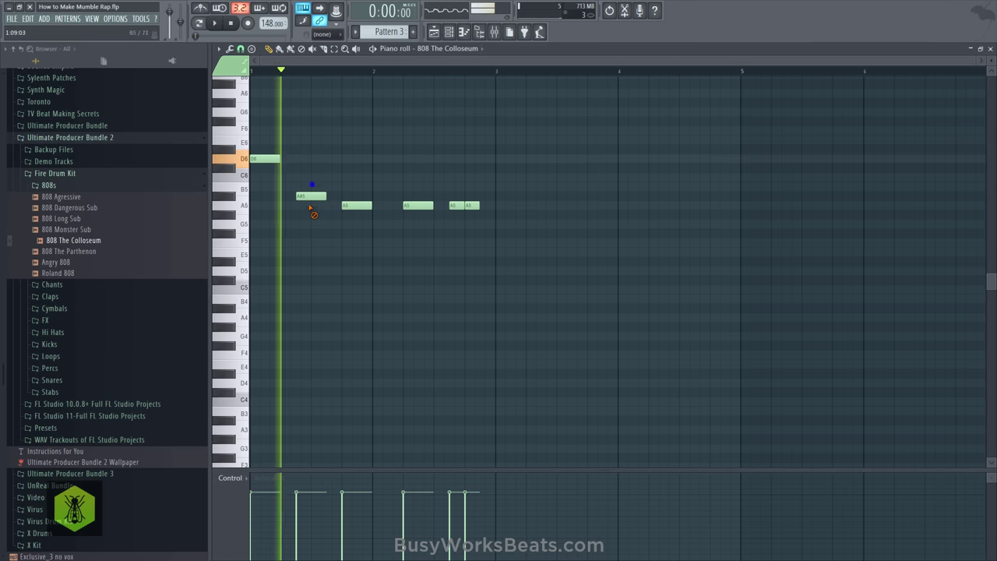
{"action": "right_click", "coordinate": [310, 199]}
{"action": "key", "text": "space"}
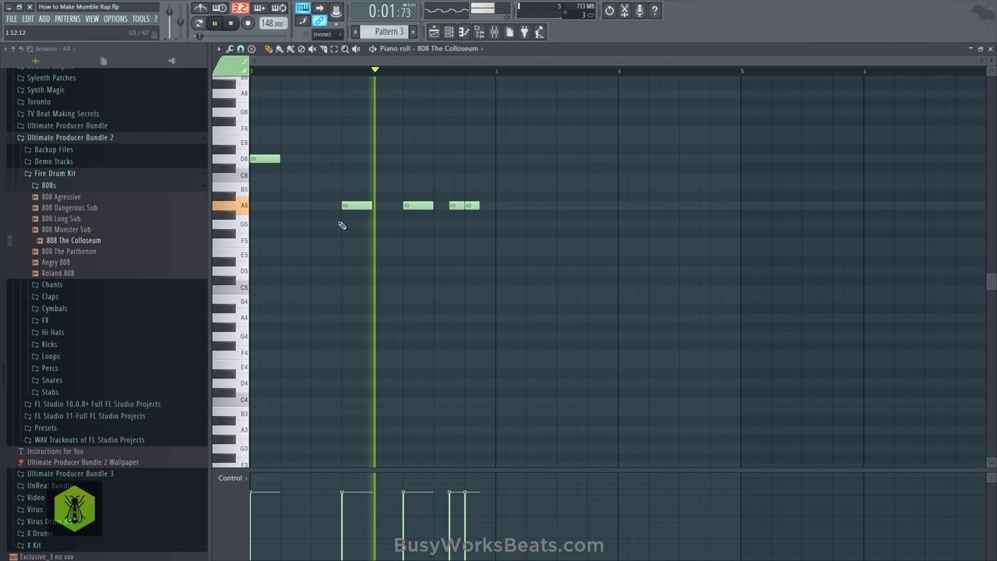
{"action": "left_click_drag", "start_coordinate": [347, 206], "coordinate": [352, 177]}
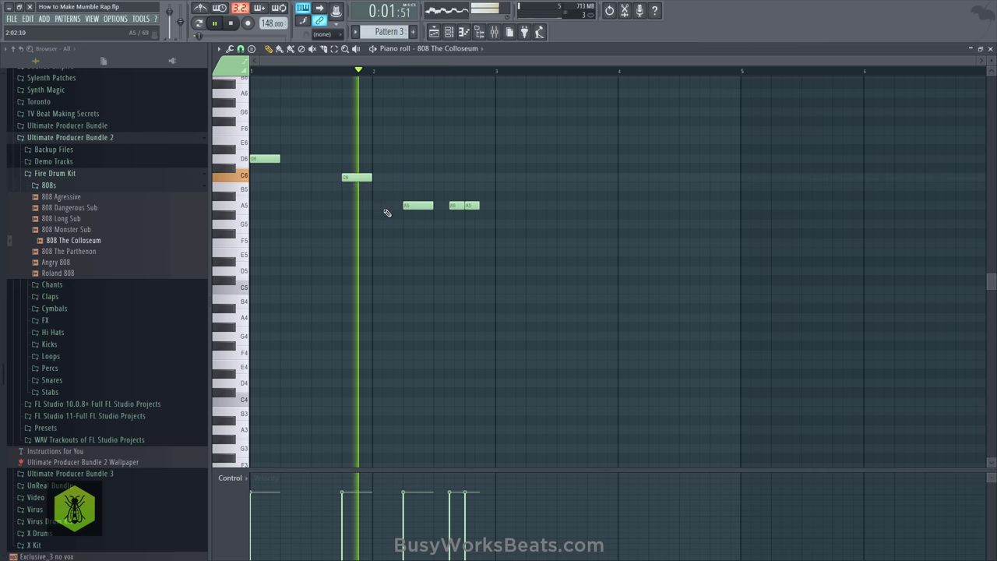
{"action": "key", "text": "space"}
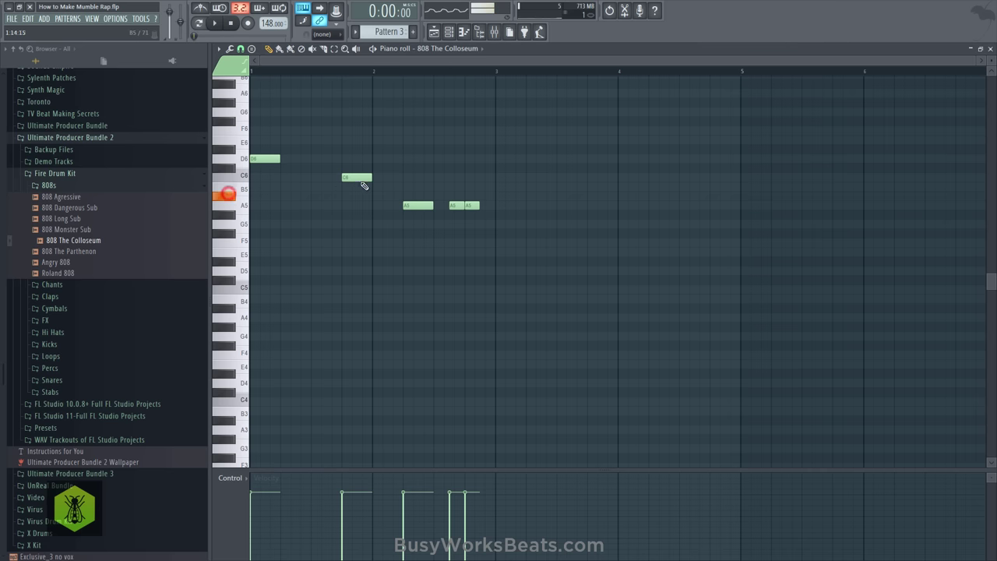
{"action": "left_click", "coordinate": [371, 220], "text": "ctrl"}
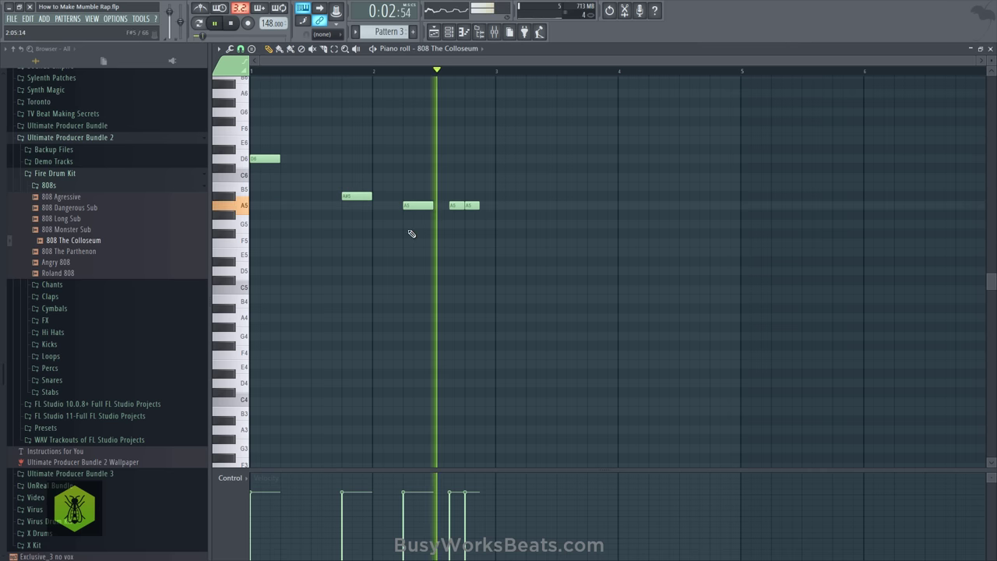
Move the last three A5 notes of the 808 line down to D5 and listen to the result
{"action": "key", "text": "space"}
{"action": "key", "text": "space"}
{"action": "left_click_drag", "start_coordinate": [395, 200], "coordinate": [487, 215]}
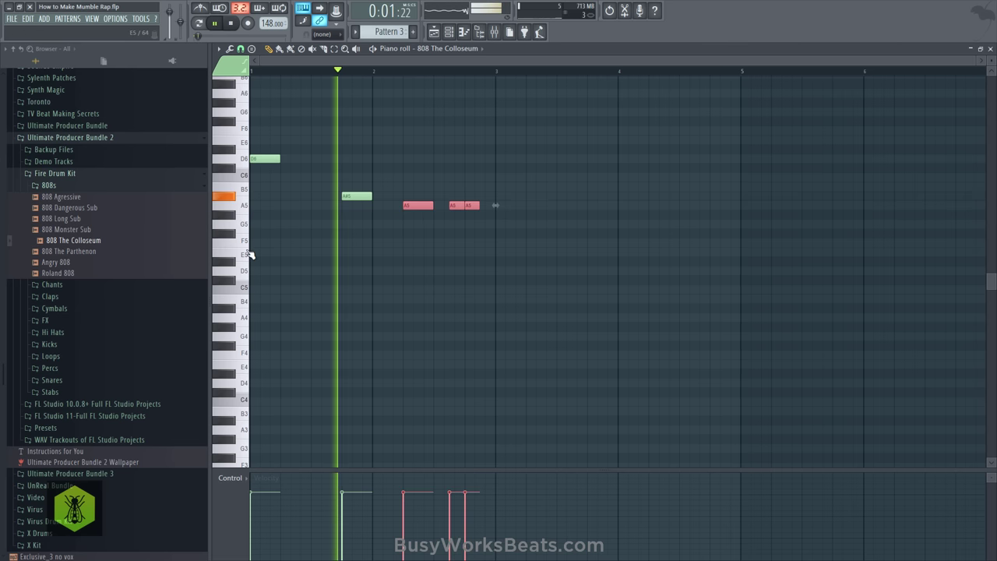
{"action": "key", "text": "space"}
{"action": "left_click_drag", "start_coordinate": [410, 207], "coordinate": [409, 274]}
{"action": "right_click", "coordinate": [370, 277]}
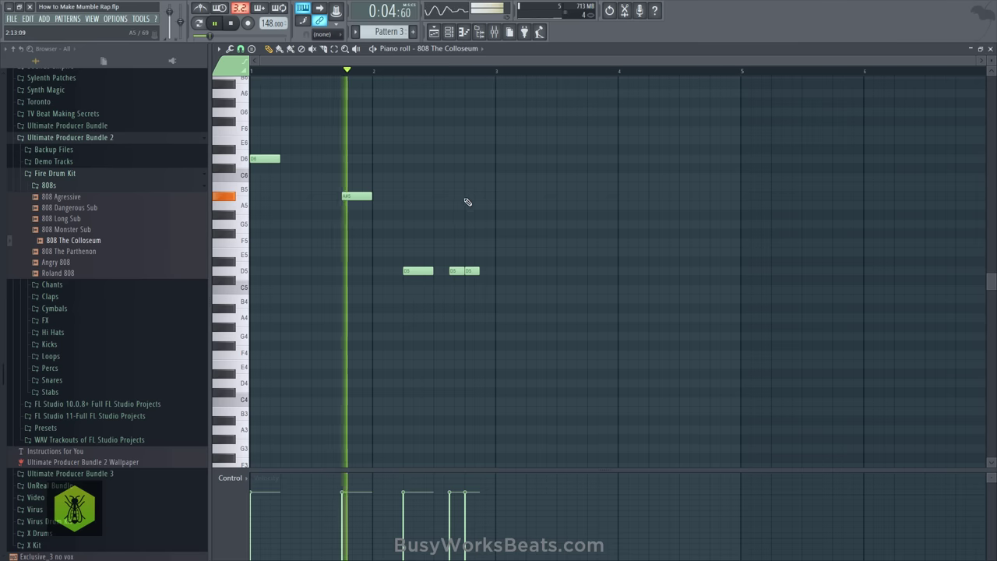
{"action": "right_click", "coordinate": [418, 190]}
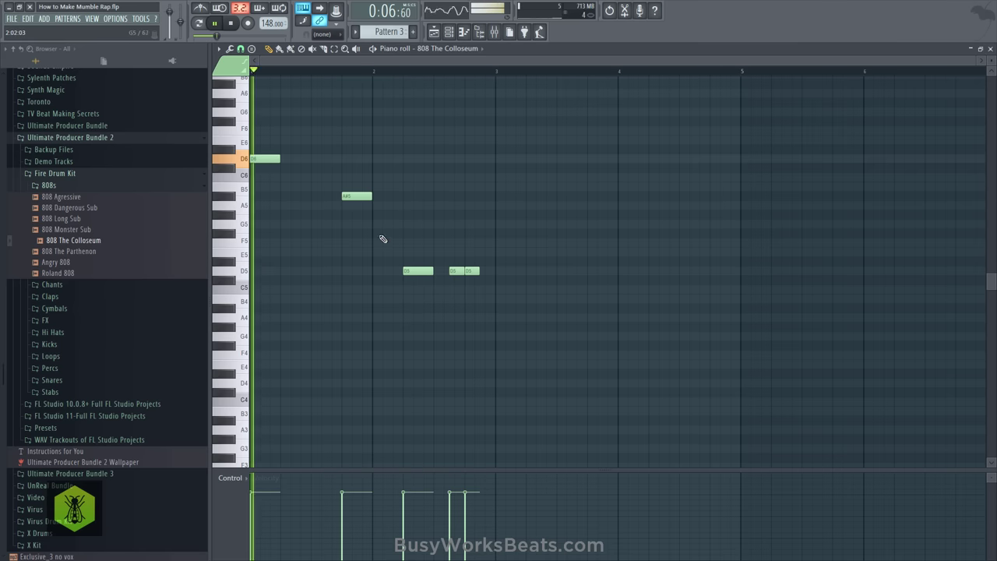
Add a D5 slide note beneath the A#5 note, starting at 1:15:00 with a duration of 0:02:00, and audition it
{"action": "key", "text": "space"}
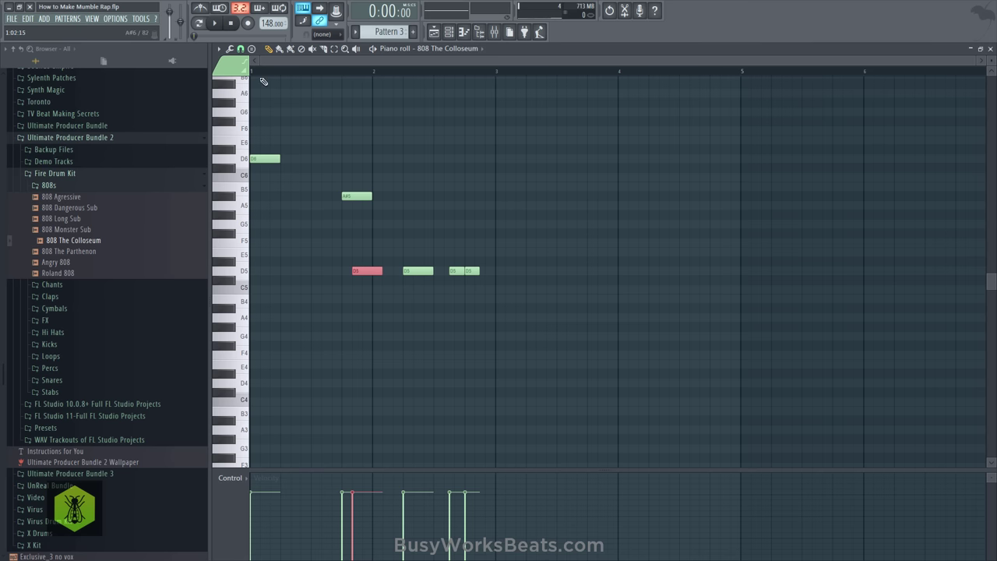
{"action": "left_click", "coordinate": [241, 49]}
{"action": "left_click", "coordinate": [265, 138]}
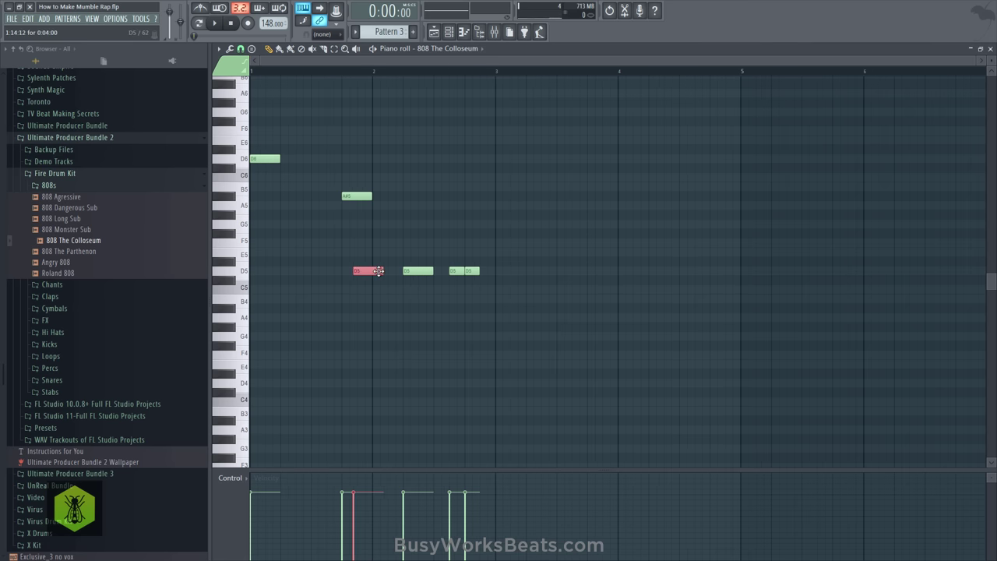
{"action": "double_click", "coordinate": [367, 269]}
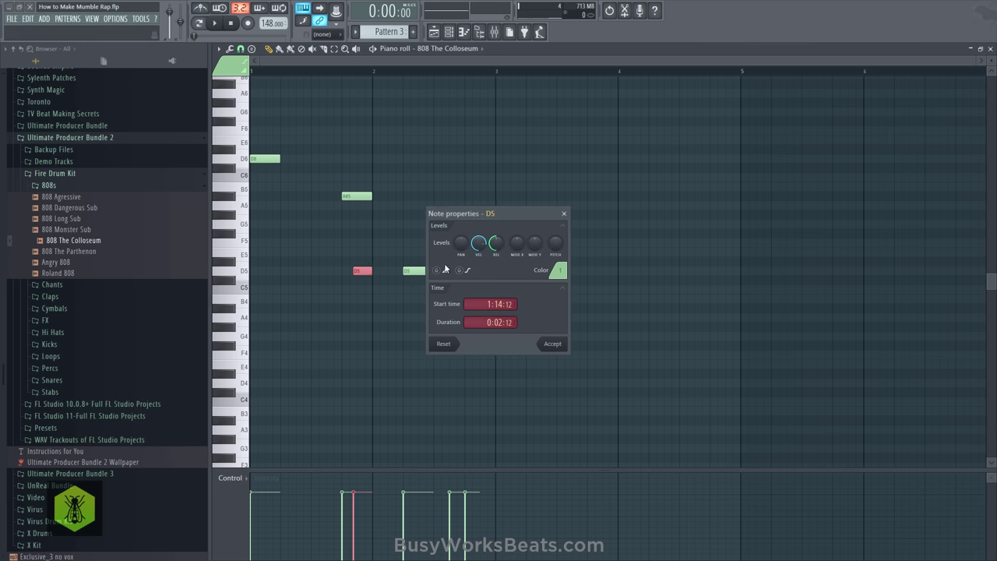
{"action": "left_click", "coordinate": [552, 342]}
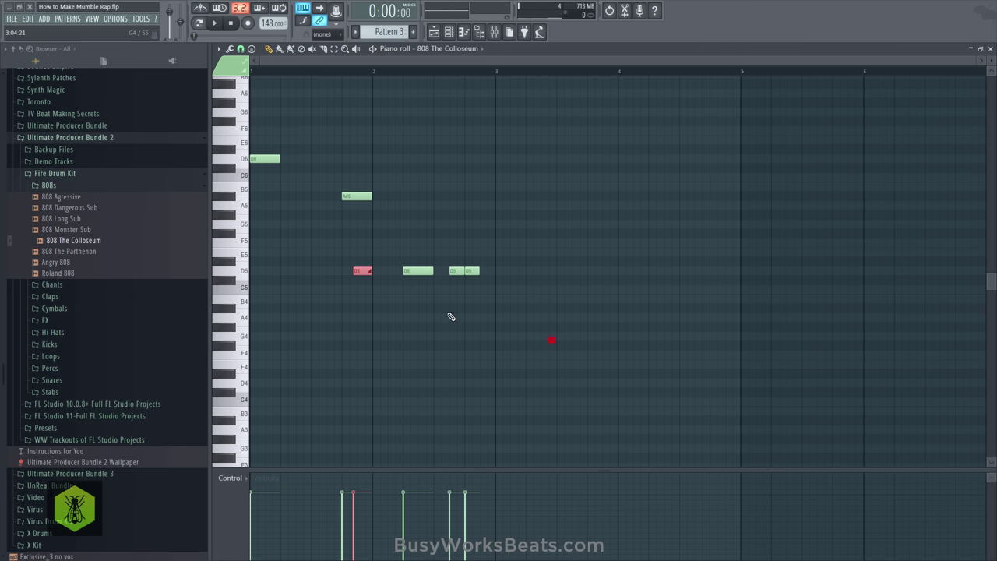
{"action": "key", "text": "space"}
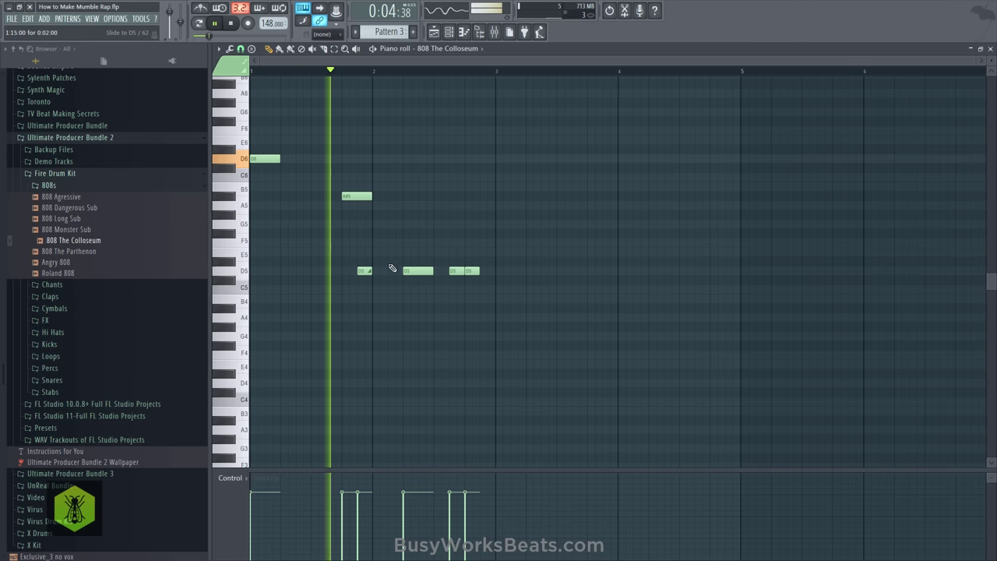
{"action": "key", "text": "space"}
Remove the Kick Flames hit on step 11 of Pattern 2 during playback and switch to Pattern 1
{"action": "left_click", "coordinate": [448, 33]}
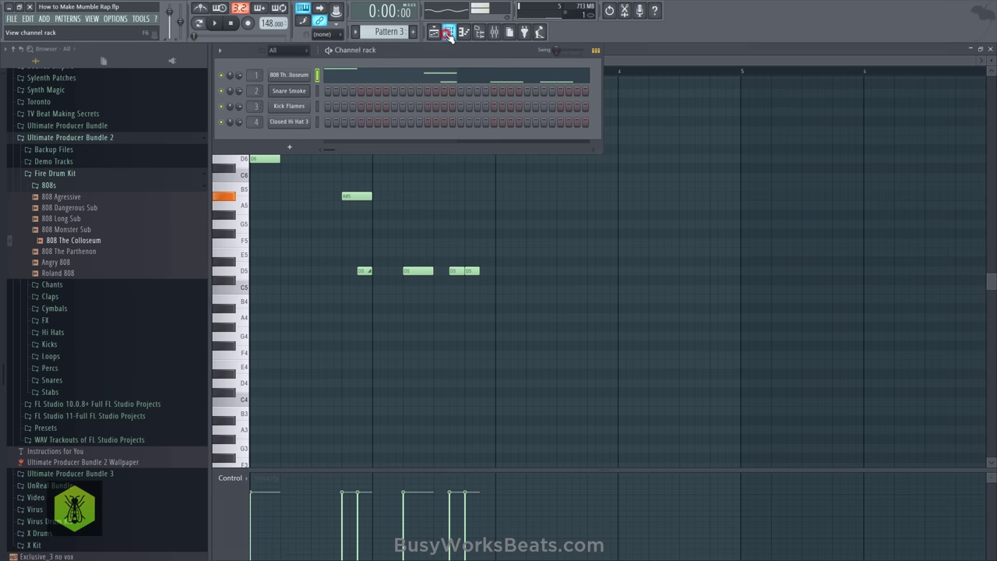
{"action": "left_click_drag", "start_coordinate": [390, 28], "coordinate": [380, 26]}
{"action": "key", "text": "space"}
{"action": "key", "text": "space"}
{"action": "right_click", "coordinate": [409, 106]}
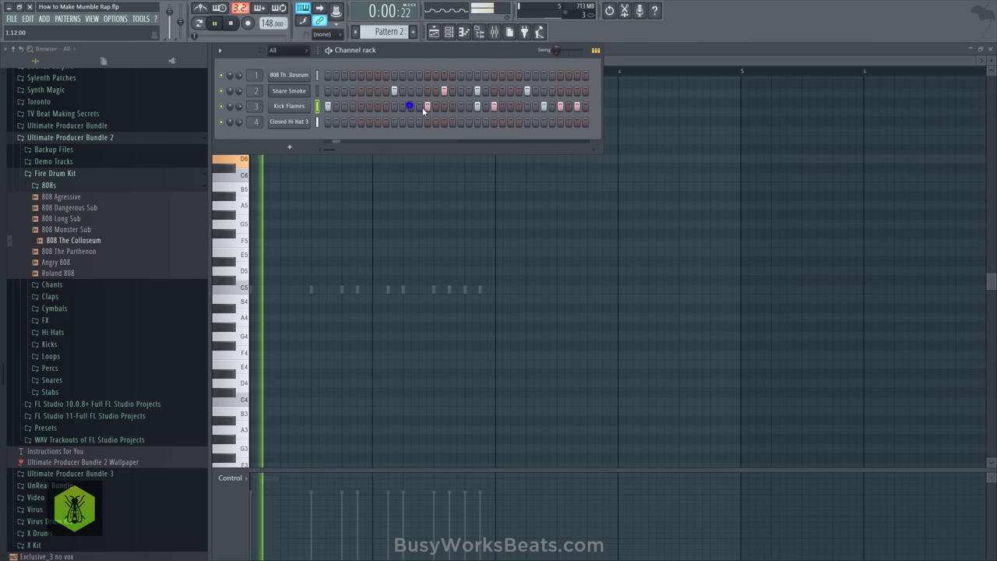
{"action": "left_click", "coordinate": [426, 106]}
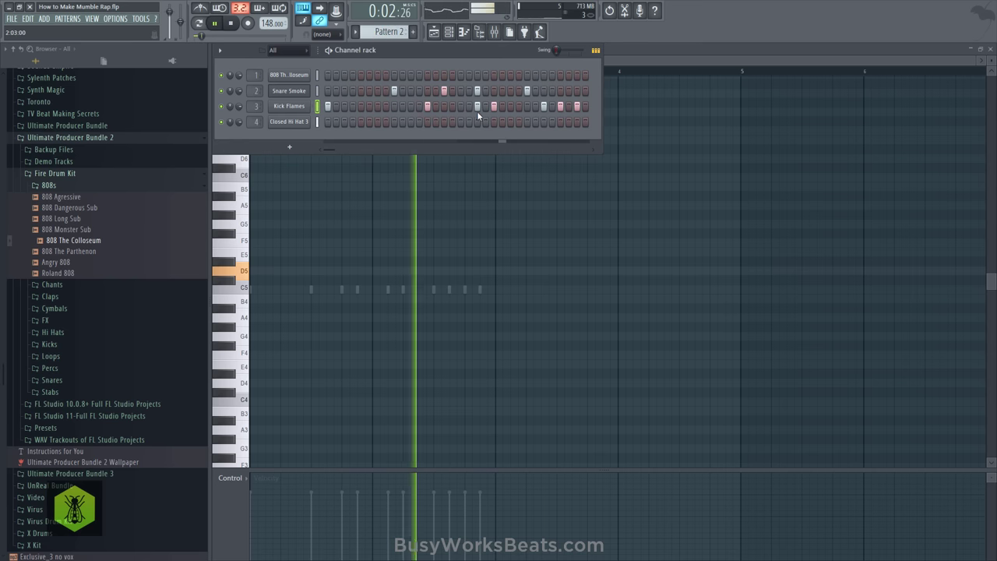
{"action": "scroll", "coordinate": [401, 31], "scroll_direction": "down", "scroll_amount": 1}
{"action": "scroll", "coordinate": [401, 31], "scroll_direction": "up", "scroll_amount": 2}
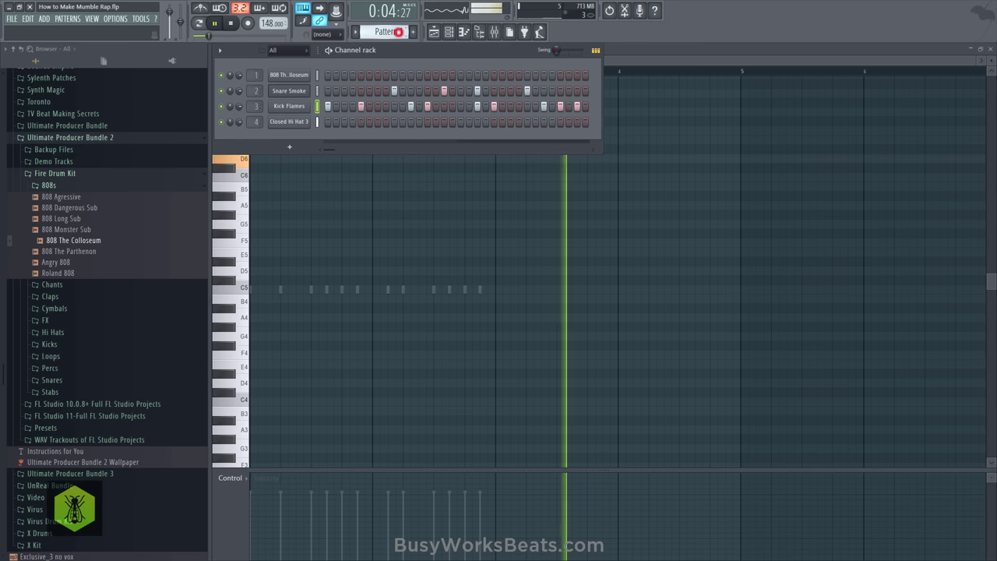
{"action": "left_click", "coordinate": [466, 215]}
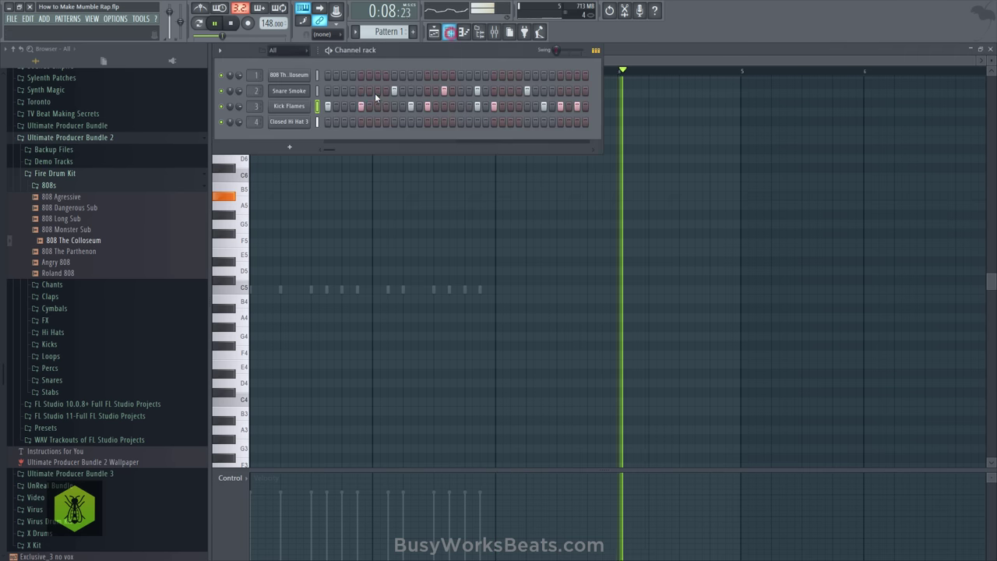
Enable the 808's volume envelope with a long hold and minimum attack, decay, sustain and release, and close the channel settings
{"action": "key", "text": "F6"}
{"action": "left_click", "coordinate": [289, 74]}
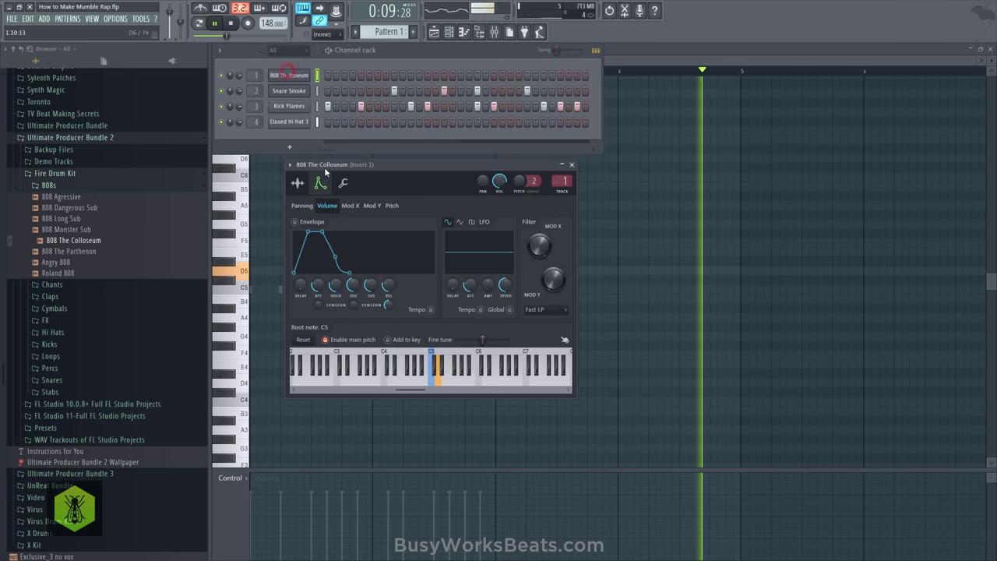
{"action": "left_click", "coordinate": [295, 222]}
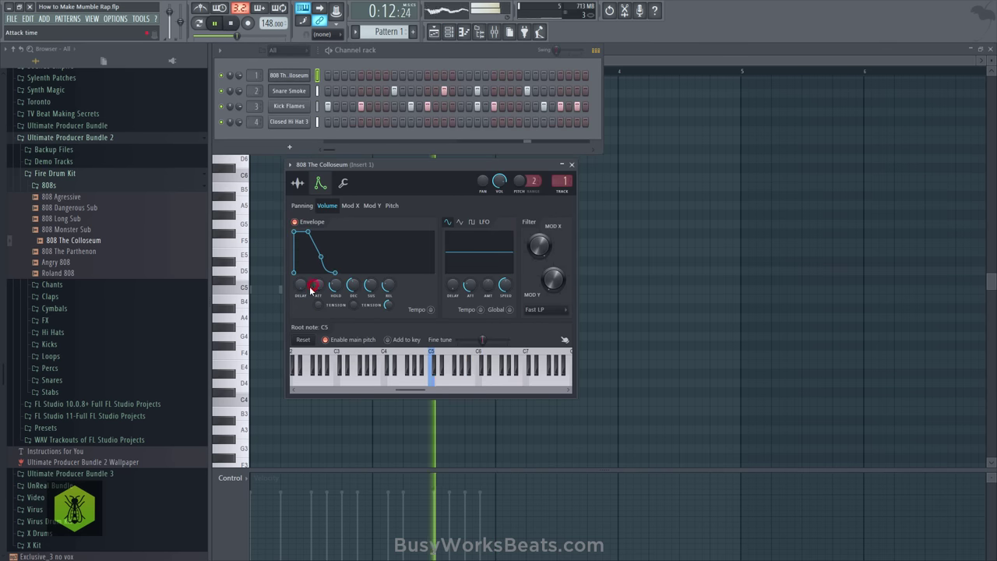
{"action": "left_click_drag", "start_coordinate": [336, 285], "coordinate": [335, 234]}
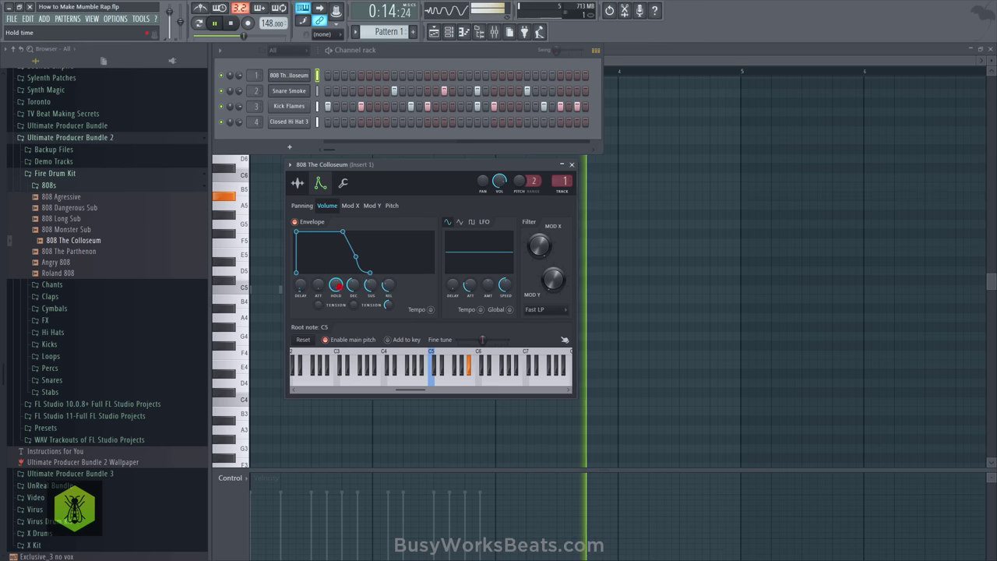
{"action": "left_click_drag", "start_coordinate": [354, 286], "coordinate": [350, 355]}
{"action": "left_click_drag", "start_coordinate": [375, 286], "coordinate": [376, 334]}
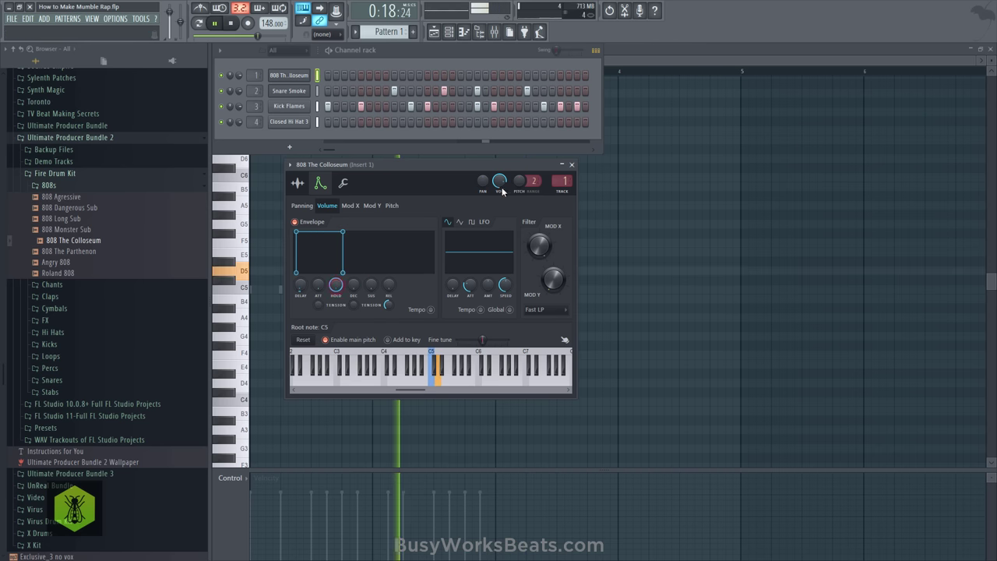
{"action": "left_click", "coordinate": [571, 165]}
{"action": "right_click", "coordinate": [596, 224]}
Check the mixer briefly, close it, and save the project
{"action": "left_click", "coordinate": [494, 33]}
{"action": "left_click", "coordinate": [494, 33]}
{"action": "key", "text": "F9"}
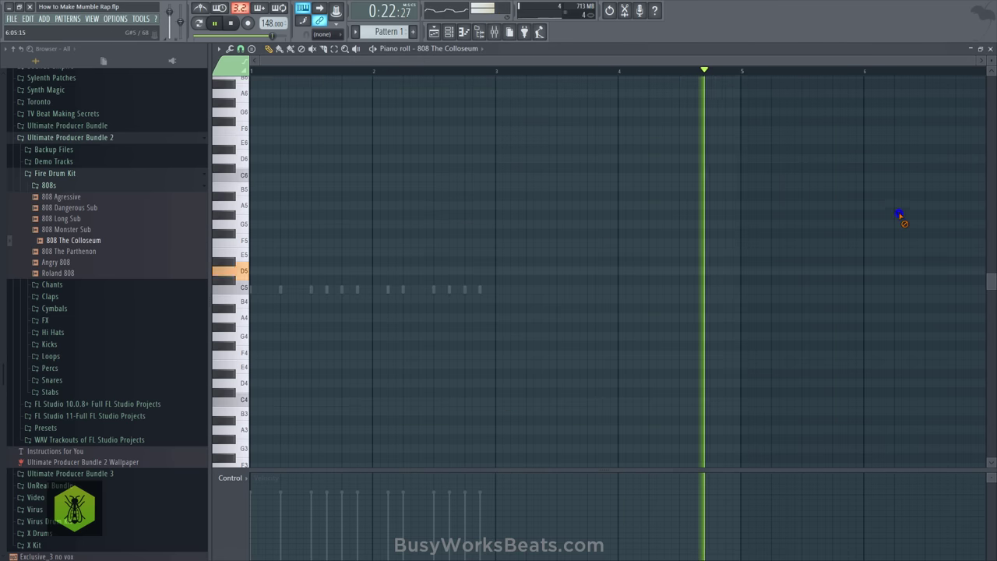
{"action": "key", "text": "ctrl+s"}
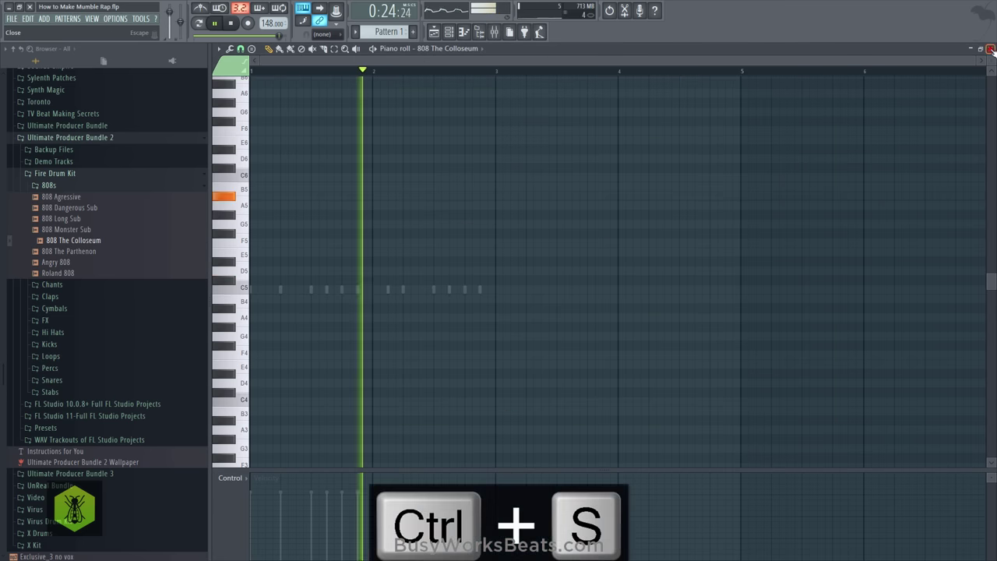
Stop playback, switch to Pattern 3, and open its 808 line in the piano roll
{"action": "key", "text": "F9"}
{"action": "key", "text": "F5"}
{"action": "key", "text": "F6"}
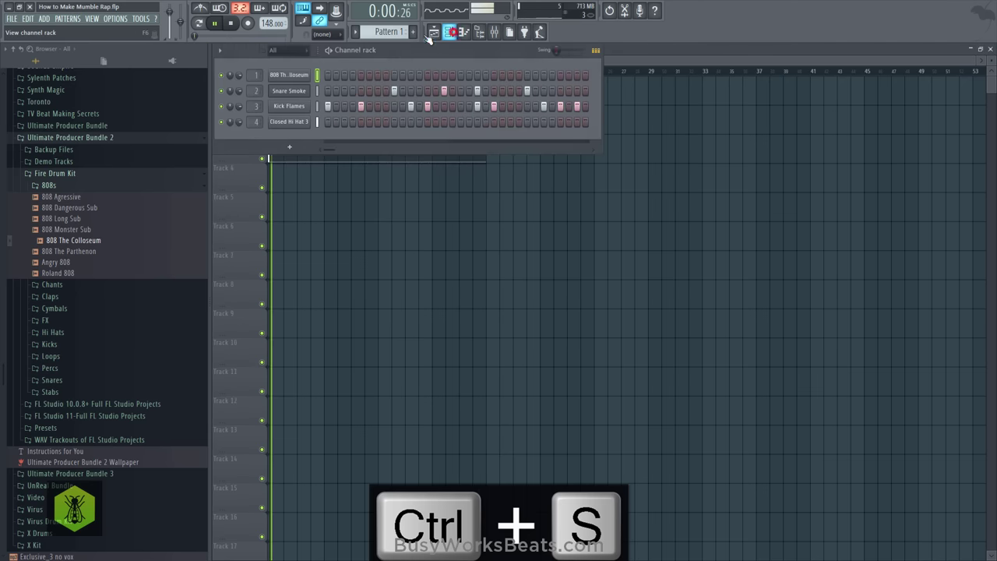
{"action": "scroll", "coordinate": [384, 33], "scroll_direction": "down", "scroll_amount": 2}
{"action": "key", "text": "space"}
{"action": "left_click", "coordinate": [379, 76]}
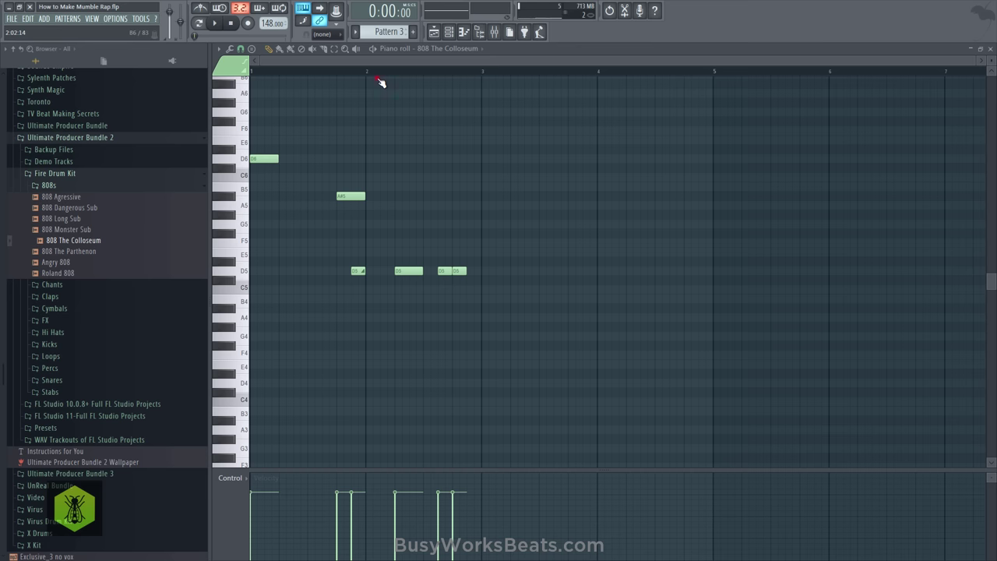
{"action": "key", "text": "Page_Up"}
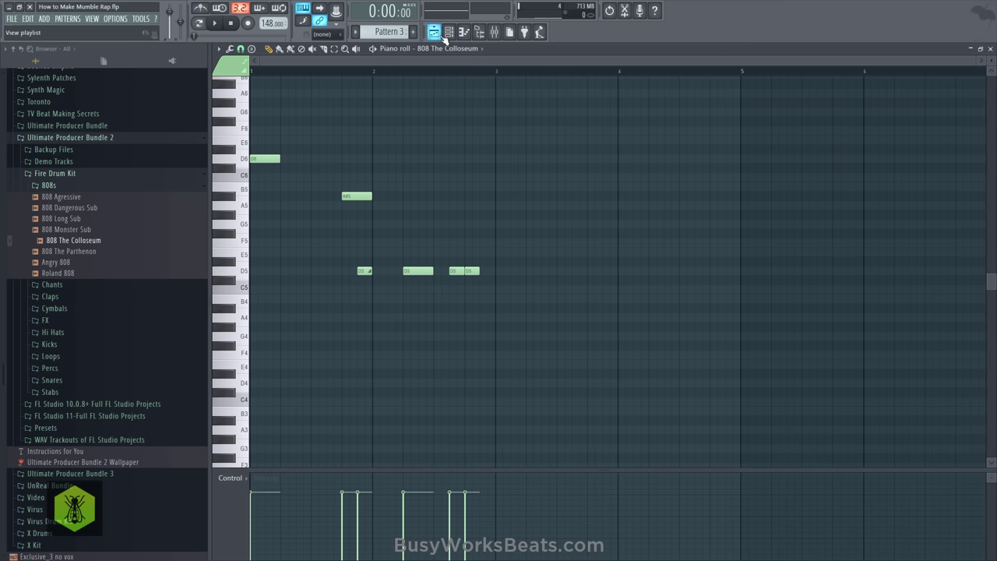
Clone Pattern 3 and open the 808 line of the clone in the piano roll
{"action": "left_click", "coordinate": [445, 33]}
{"action": "left_click", "coordinate": [358, 32]}
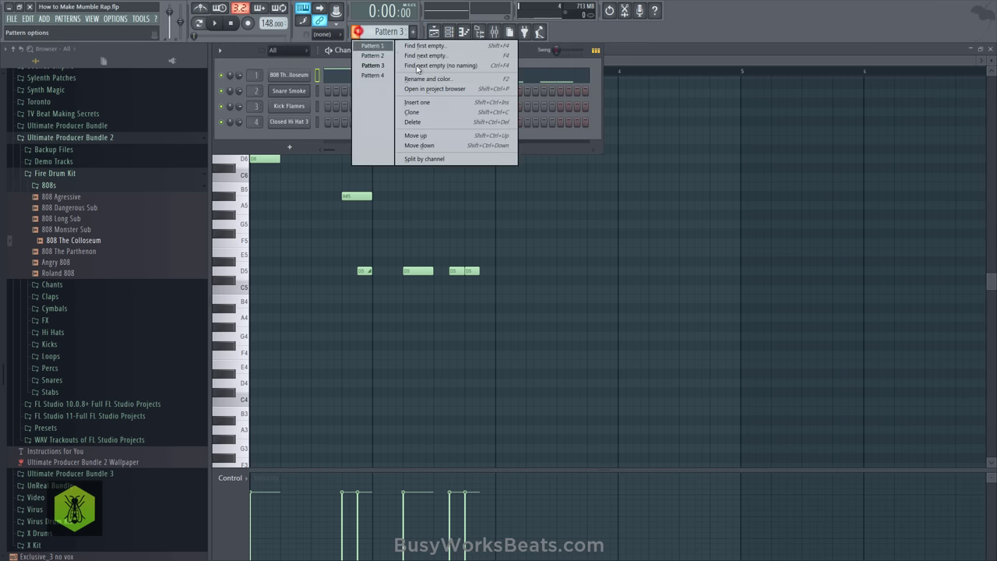
{"action": "left_click", "coordinate": [431, 113]}
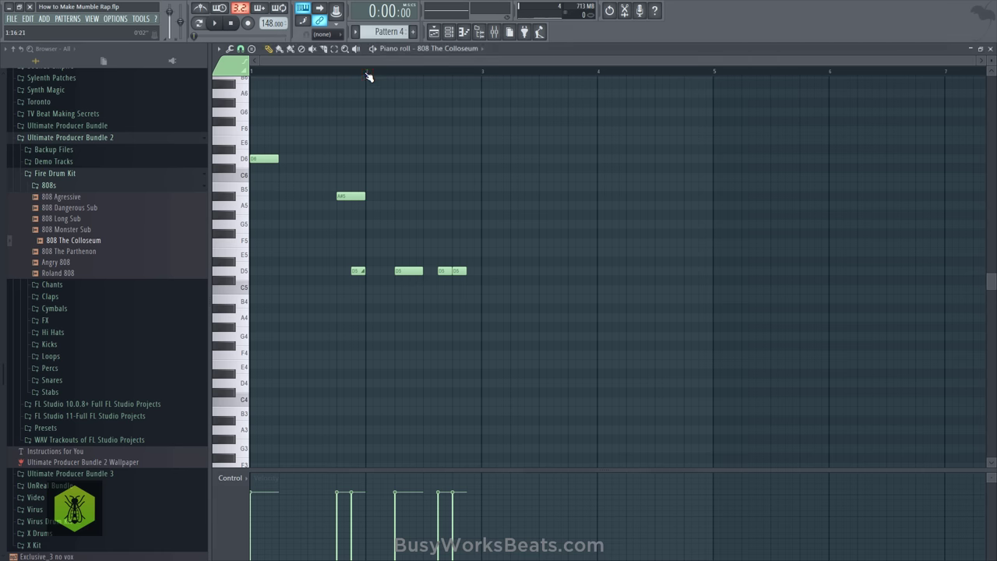
Apply legato to all the 808 notes in Pattern 4 with the articulator and select the last D5 note
{"action": "key", "text": "ctrl+a"}
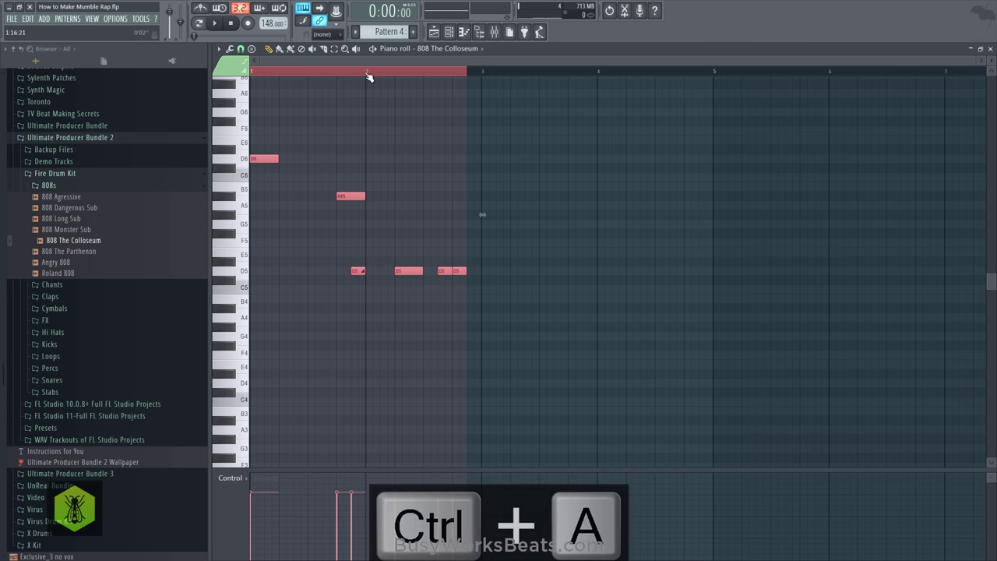
{"action": "key", "text": "alt+l"}
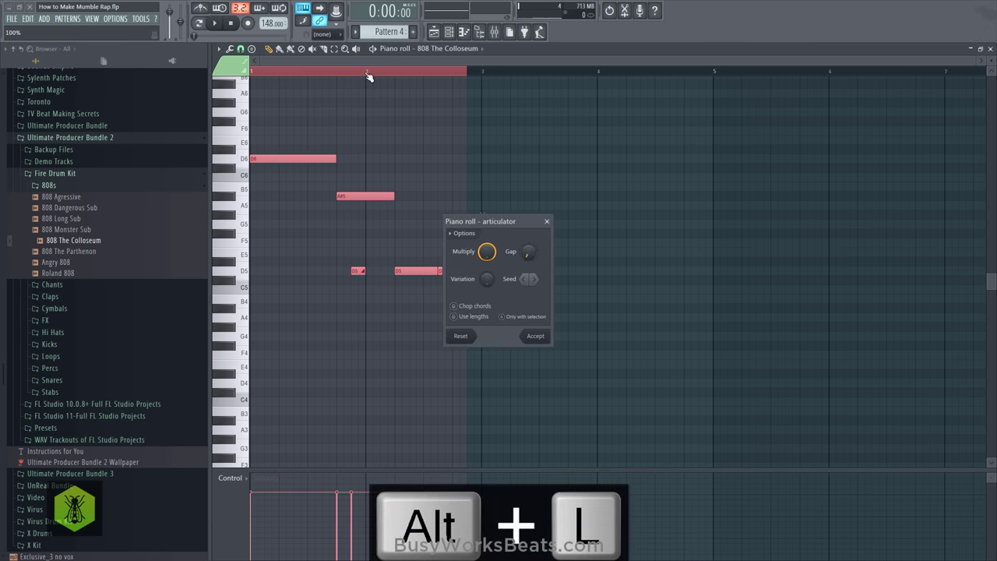
{"action": "key", "text": "Return"}
{"action": "left_click_drag", "start_coordinate": [467, 247], "coordinate": [465, 270]}
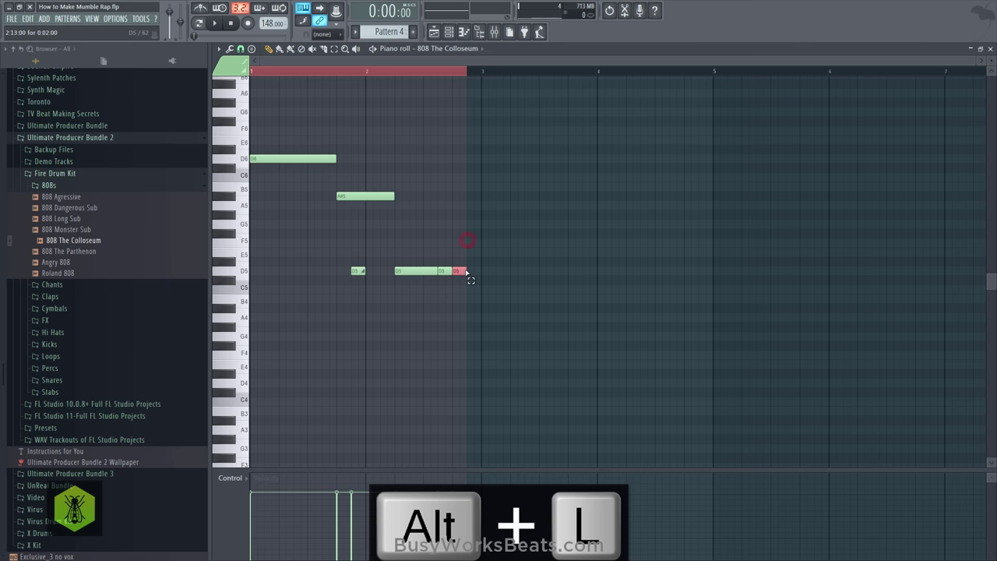
Replace the Pattern 3 clips on Track 2 with Pattern 4 across bars 1–4 and 9–12, and save the project
{"action": "left_click", "coordinate": [990, 48]}
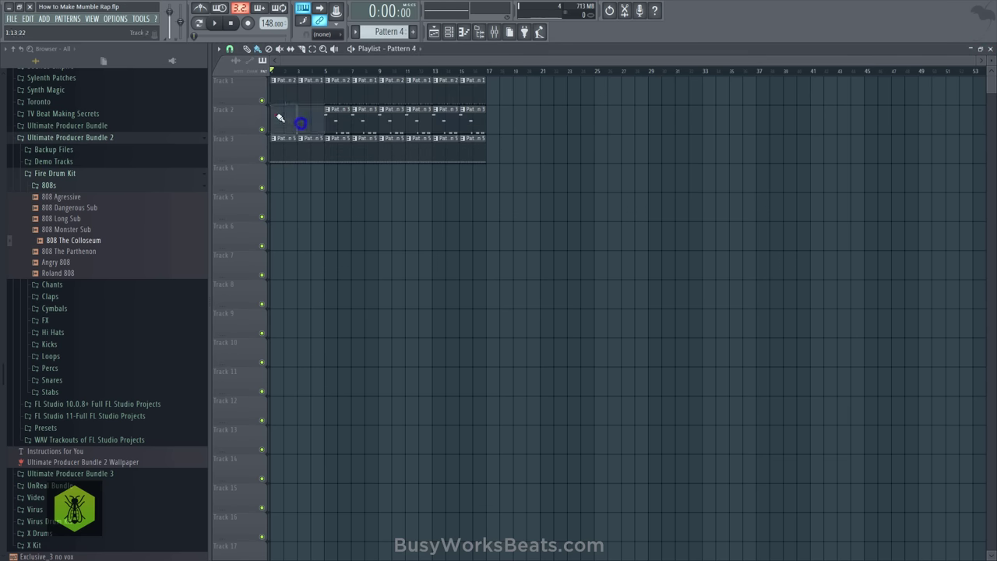
{"action": "key", "text": "space"}
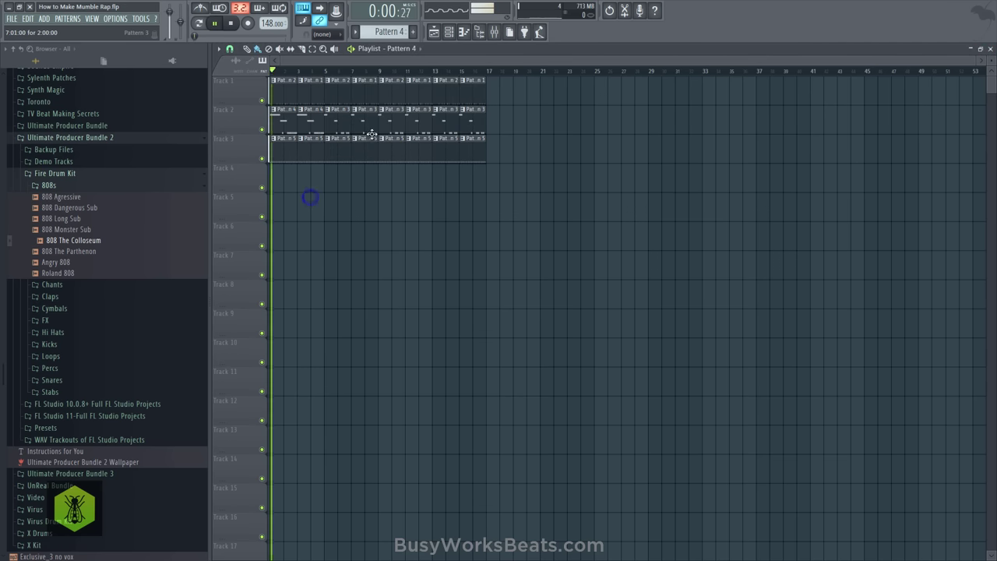
{"action": "right_click", "coordinate": [366, 122]}
{"action": "right_click", "coordinate": [381, 121]}
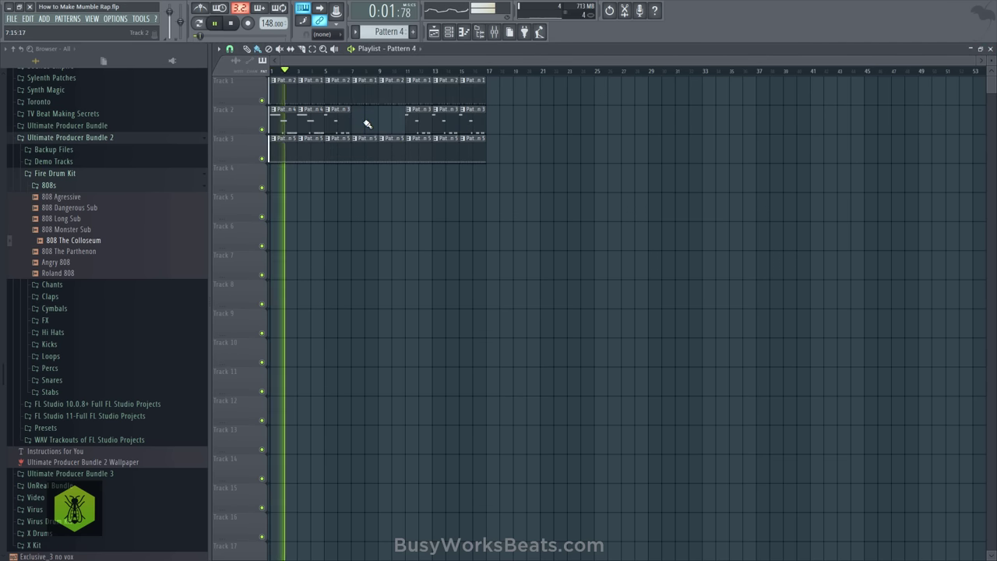
{"action": "right_click", "coordinate": [406, 122]}
{"action": "left_click", "coordinate": [358, 121]}
{"action": "left_click_drag", "start_coordinate": [320, 123], "coordinate": [392, 119]}
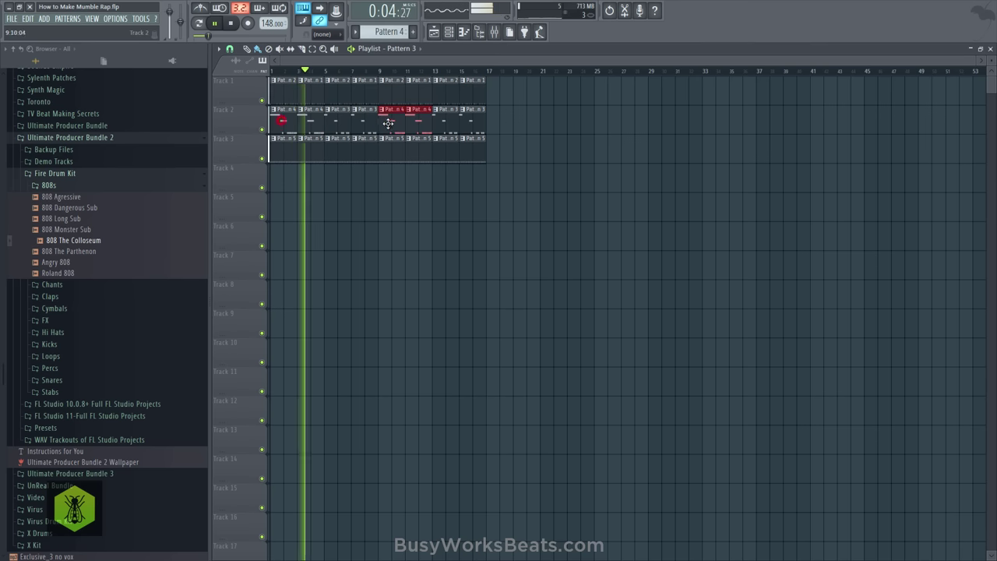
{"action": "left_click", "coordinate": [382, 231]}
{"action": "key", "text": "ctrl+s"}
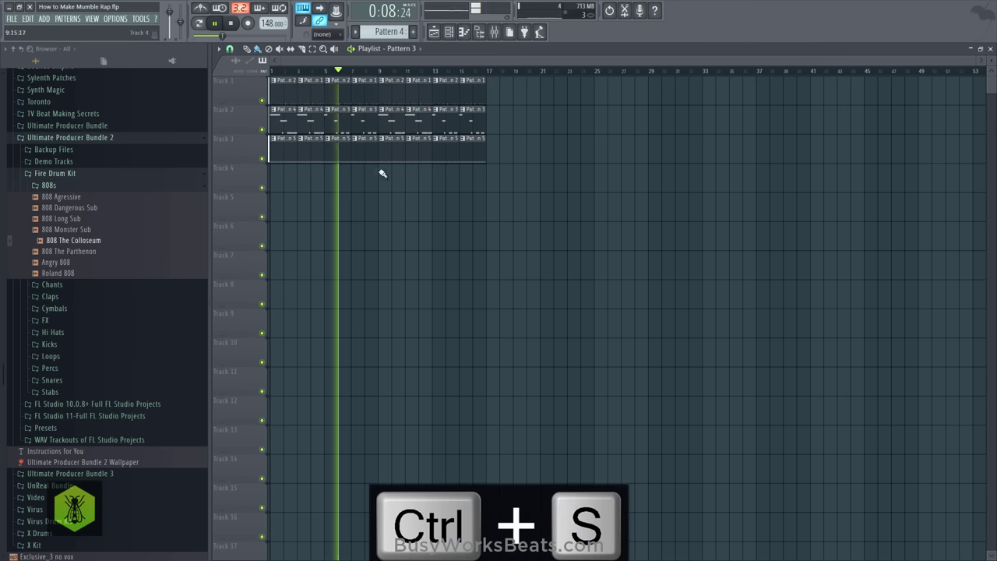
Rearrange Track 2 so Pattern 4 fills bars 1–8 and Pattern 3 fills bars 9–16, then save and play the song
{"action": "right_click", "coordinate": [338, 122]}
{"action": "right_click", "coordinate": [367, 122]}
{"action": "left_click_drag", "start_coordinate": [423, 122], "coordinate": [343, 126]}
{"action": "key", "text": "space"}
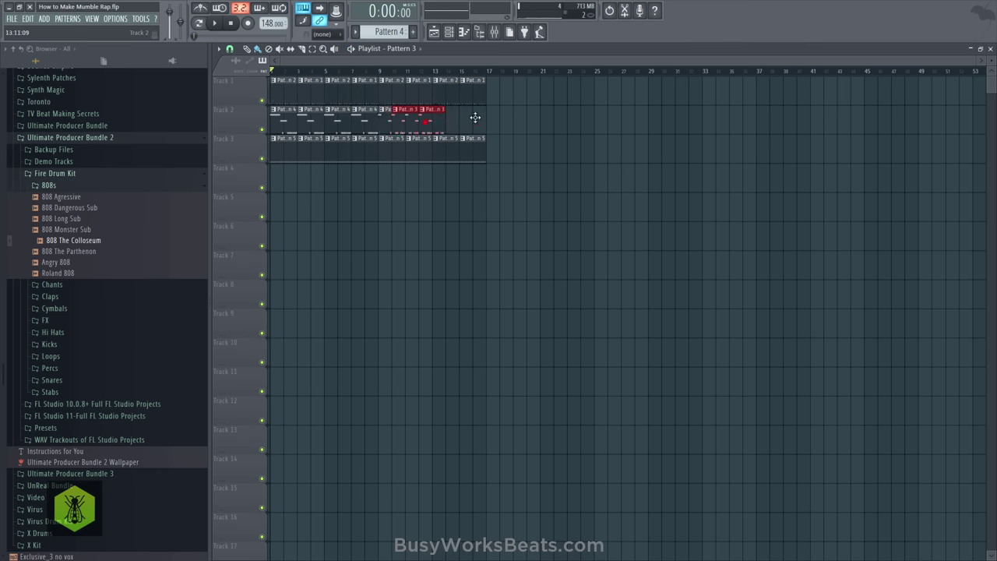
{"action": "key", "text": "ctrl+s"}
{"action": "key", "text": "space"}
Switch to Pattern 6 and add a Nexus channel to the channel rack
{"action": "left_click", "coordinate": [450, 32]}
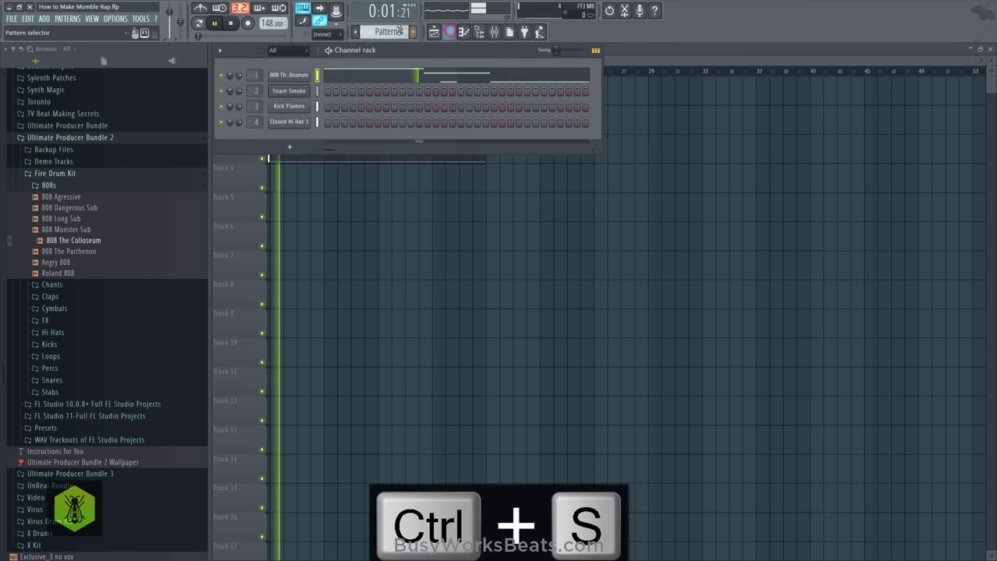
{"action": "left_click_drag", "start_coordinate": [399, 33], "coordinate": [399, 26]}
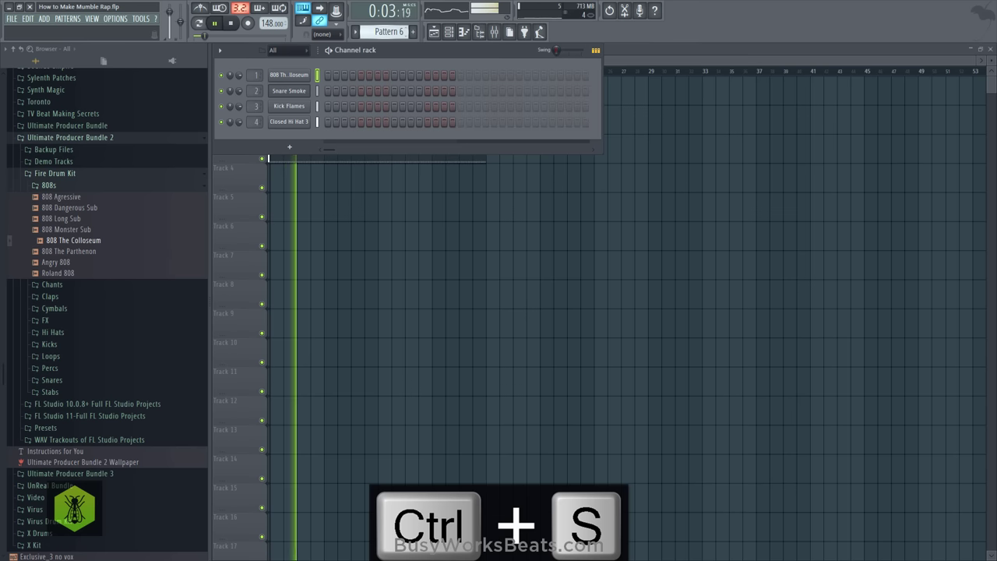
{"action": "left_click", "coordinate": [289, 144]}
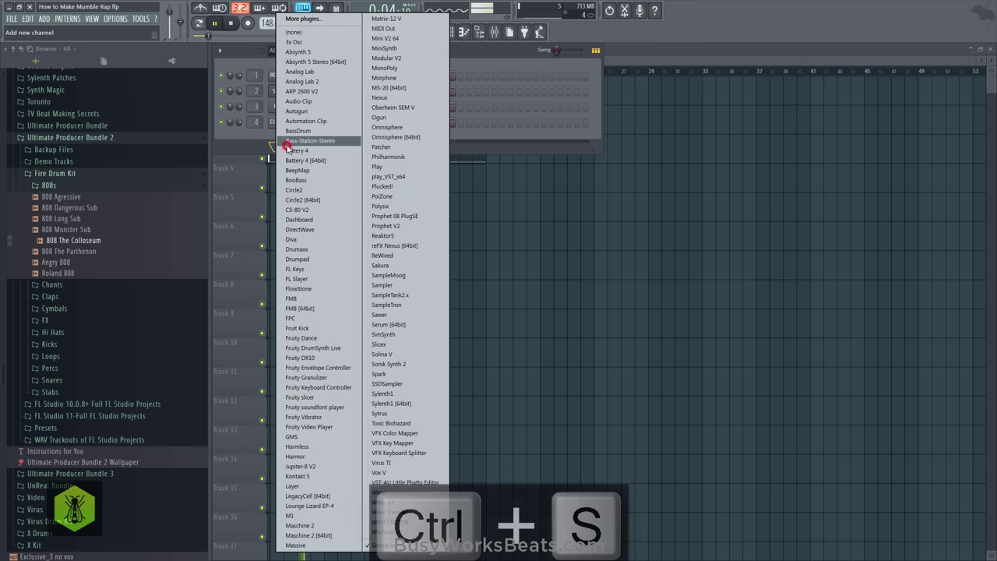
{"action": "left_click", "coordinate": [391, 105]}
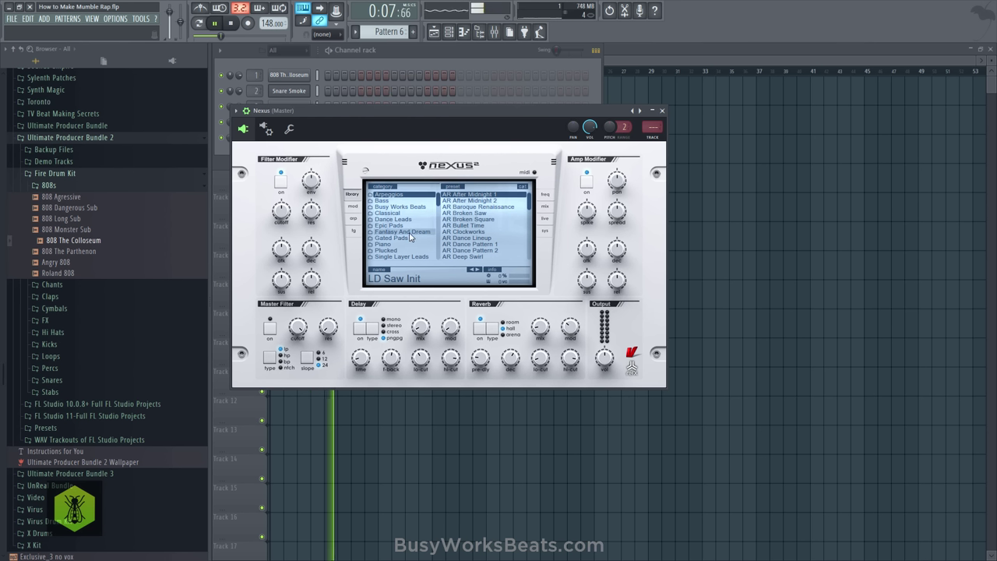
Load the PL UK Pikes 2 preset from the Plucked category and route Nexus to mixer insert 5
{"action": "left_click", "coordinate": [386, 250]}
{"action": "scroll", "coordinate": [472, 225], "scroll_direction": "down", "scroll_amount": 4}
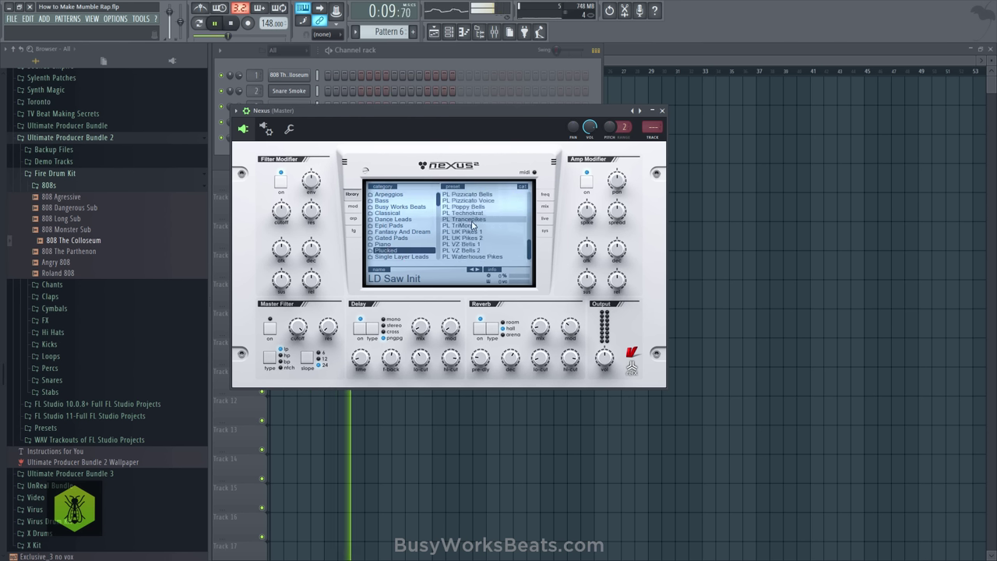
{"action": "left_click", "coordinate": [477, 237]}
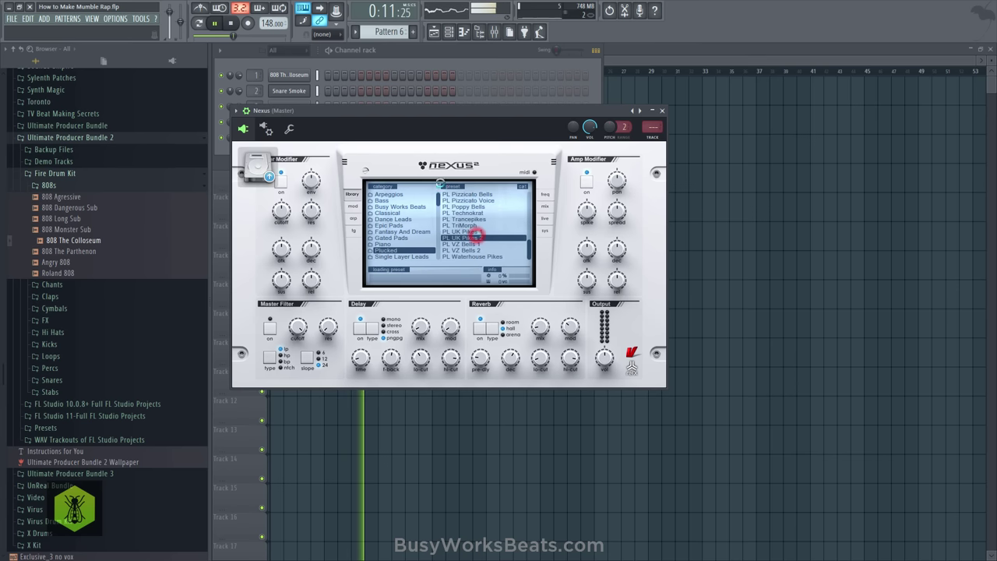
{"action": "left_click", "coordinate": [392, 55]}
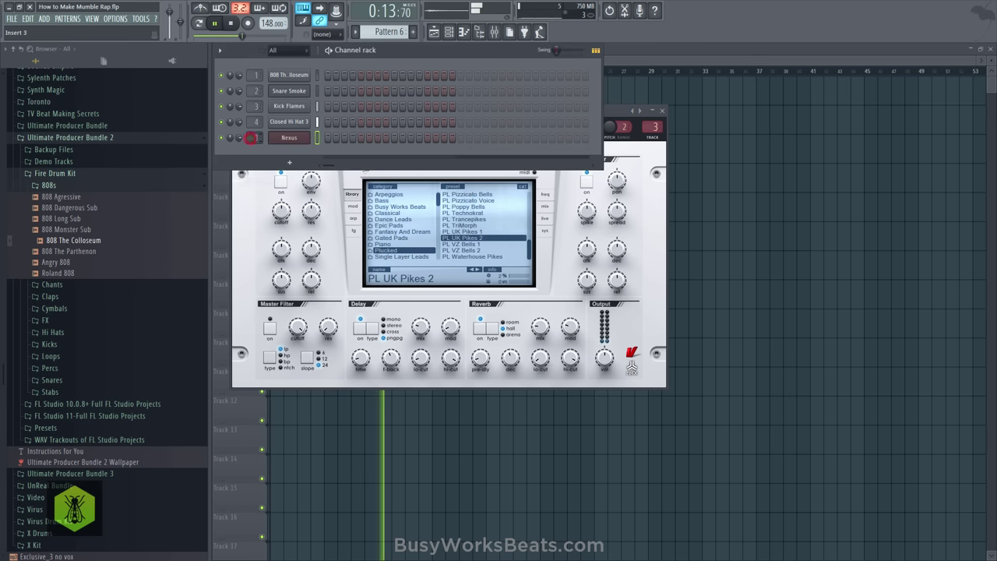
{"action": "left_click", "coordinate": [787, 195]}
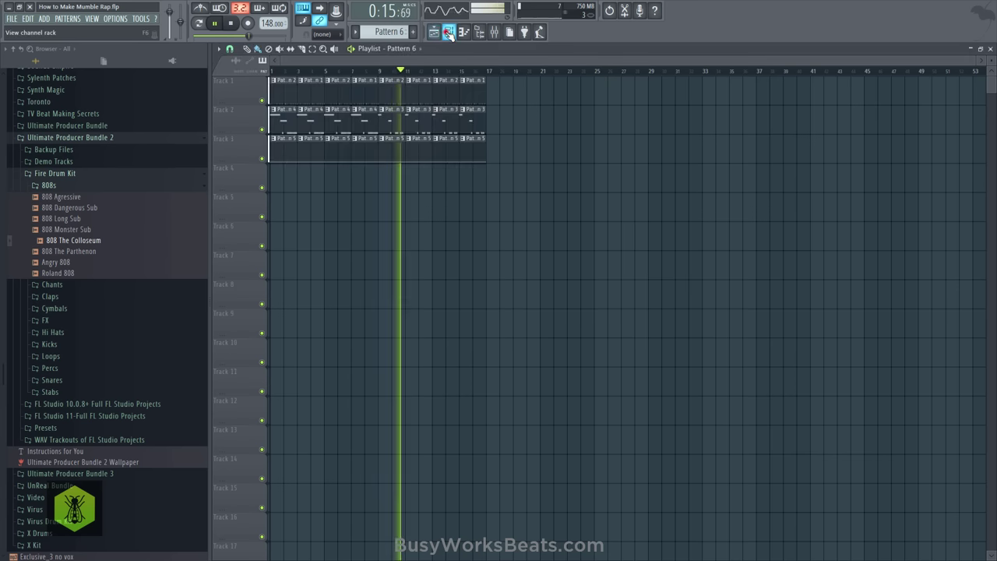
Write a descending Nexus line of one-beat notes A5, G5, F5 and E5 across bar 1, using 1/2 step snap
{"action": "key", "text": "F6"}
{"action": "right_click", "coordinate": [297, 137]}
{"action": "left_click", "coordinate": [331, 138]}
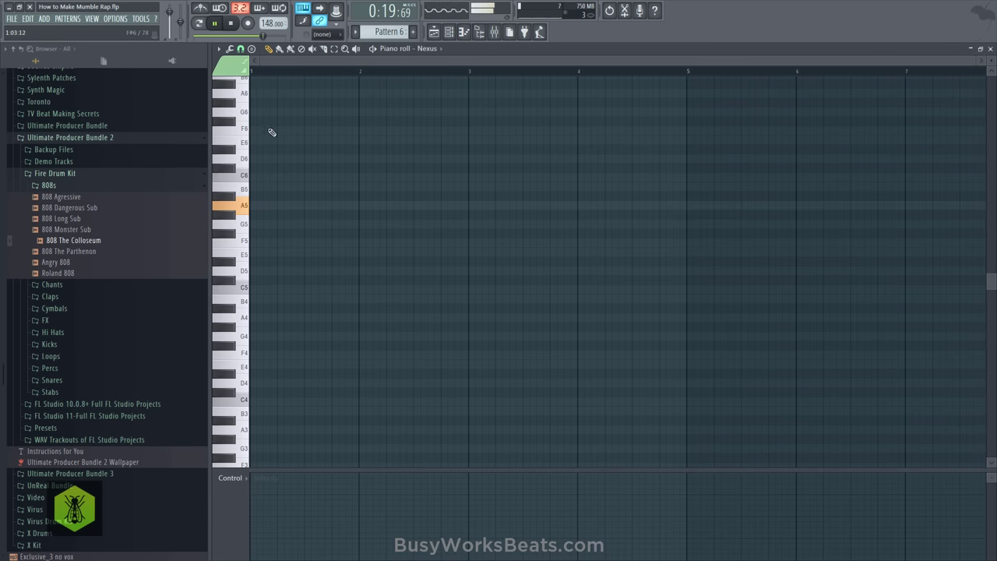
{"action": "left_click", "coordinate": [241, 49]}
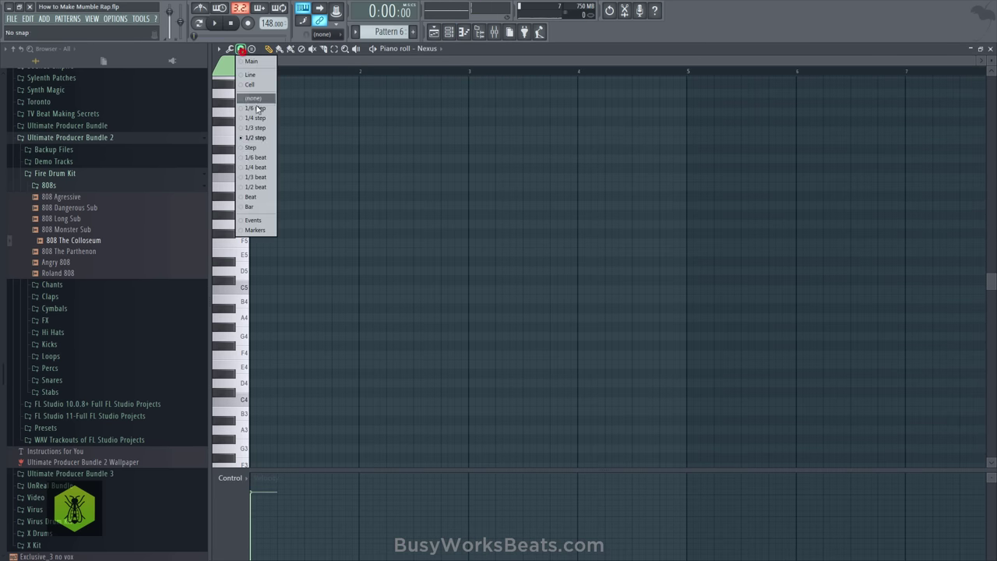
{"action": "left_click", "coordinate": [271, 138]}
{"action": "scroll", "coordinate": [291, 234], "scroll_direction": "up", "scroll_amount": 2}
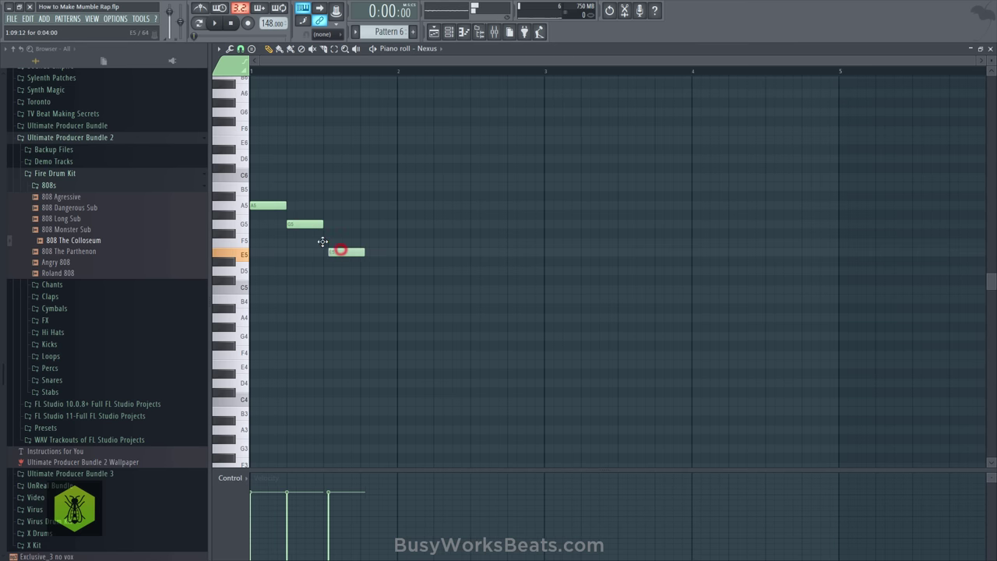
{"action": "left_click_drag", "start_coordinate": [341, 250], "coordinate": [323, 243]}
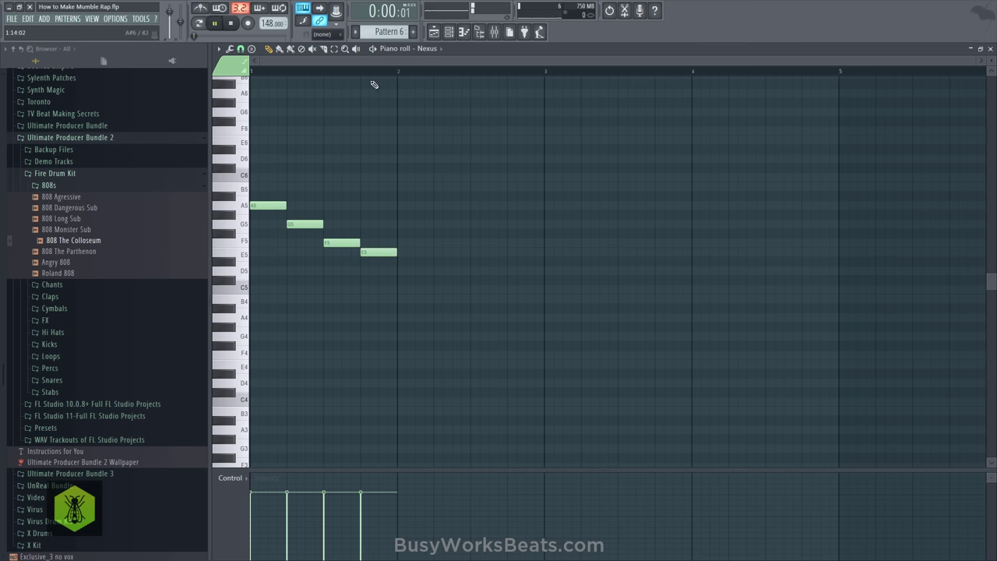
Place Pattern 6 at bar 1 of Track 4, reopen the Nexus piano roll and stop playback
{"action": "left_click", "coordinate": [433, 32]}
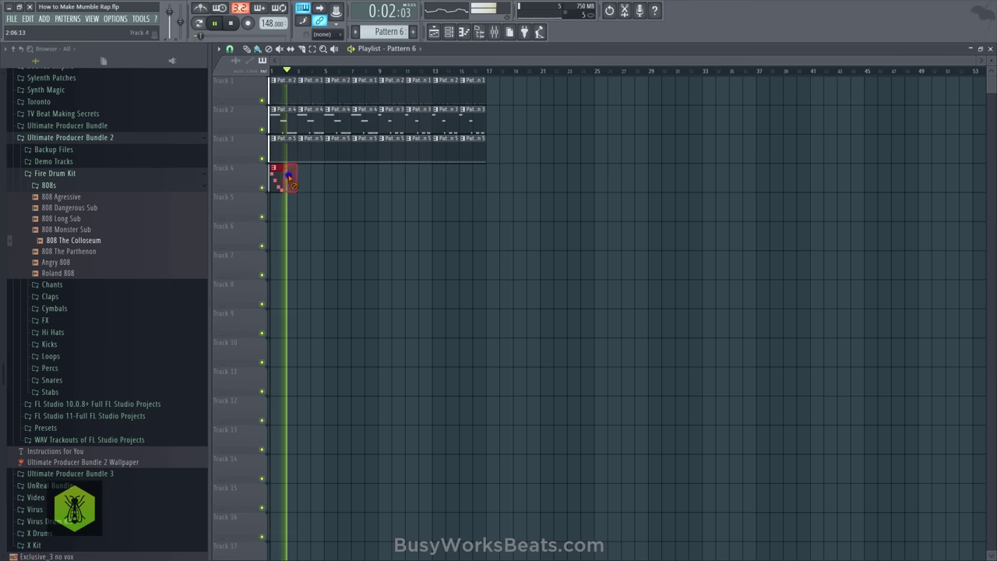
{"action": "left_click", "coordinate": [448, 32]}
{"action": "left_click", "coordinate": [360, 139]}
{"action": "key", "text": "space"}
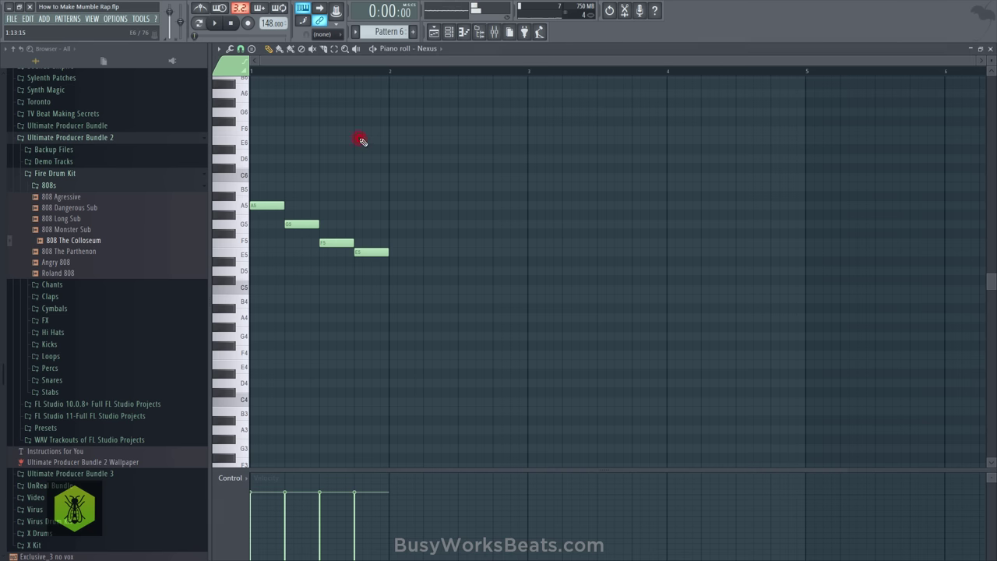
Move the G5, F5 and E5 notes earlier so the four notes of bar 1 overlap at half-beat spacing
{"action": "left_click_drag", "start_coordinate": [394, 275], "coordinate": [262, 200]}
{"action": "right_click", "coordinate": [294, 241]}
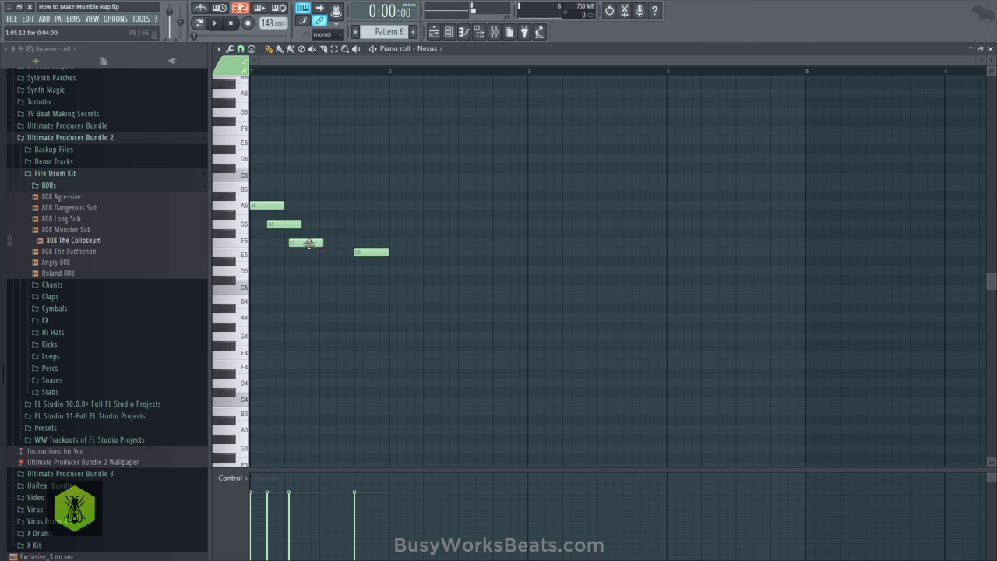
{"action": "left_click_drag", "start_coordinate": [345, 250], "coordinate": [315, 250]}
{"action": "key", "text": "space"}
Add overlapping one-beat notes F5, E5, D5 and A5 at half-beat spacing in bar 2, starting half a beat in
{"action": "right_click", "coordinate": [363, 234]}
{"action": "key", "text": "space"}
{"action": "left_click_drag", "start_coordinate": [426, 243], "coordinate": [412, 242]}
{"action": "key", "text": "space"}
{"action": "left_click", "coordinate": [423, 242]}
{"action": "key", "text": "space"}
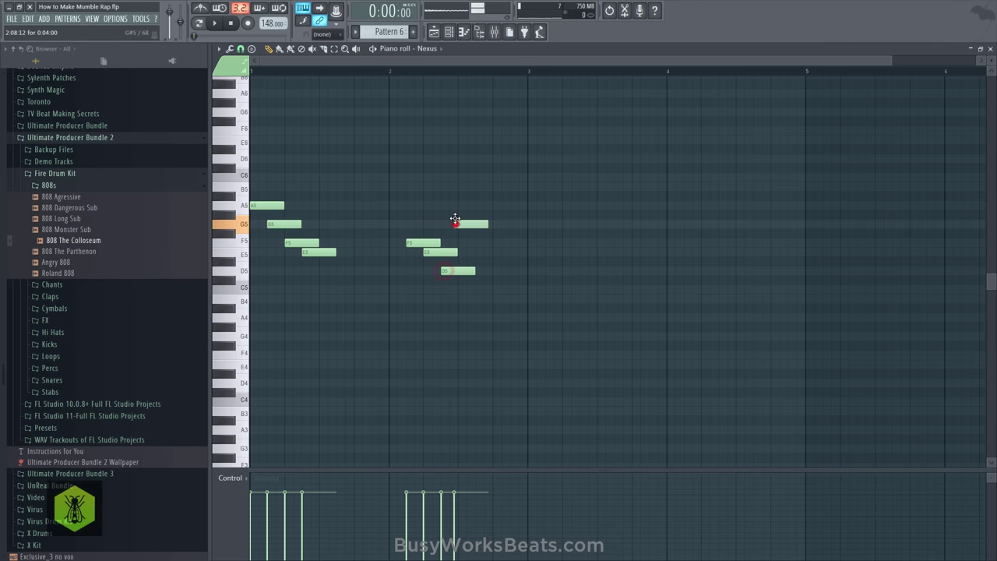
{"action": "left_click_drag", "start_coordinate": [455, 218], "coordinate": [460, 197]}
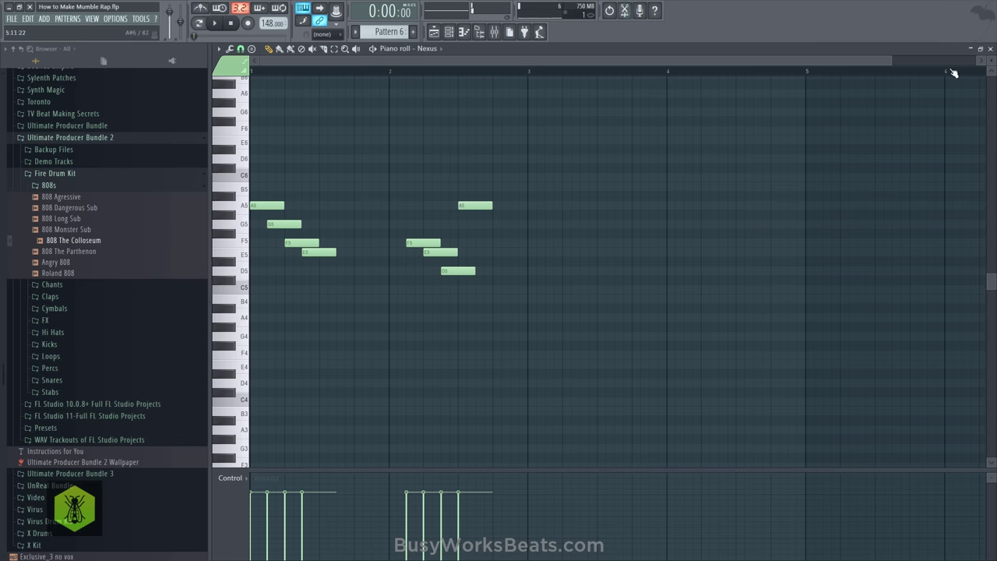
Check the Nexus channel's miscellaneous settings, raise the plugin's reverb mix to 62 during playback, and return to the playlist
{"action": "left_click", "coordinate": [990, 49]}
{"action": "left_click", "coordinate": [303, 137]}
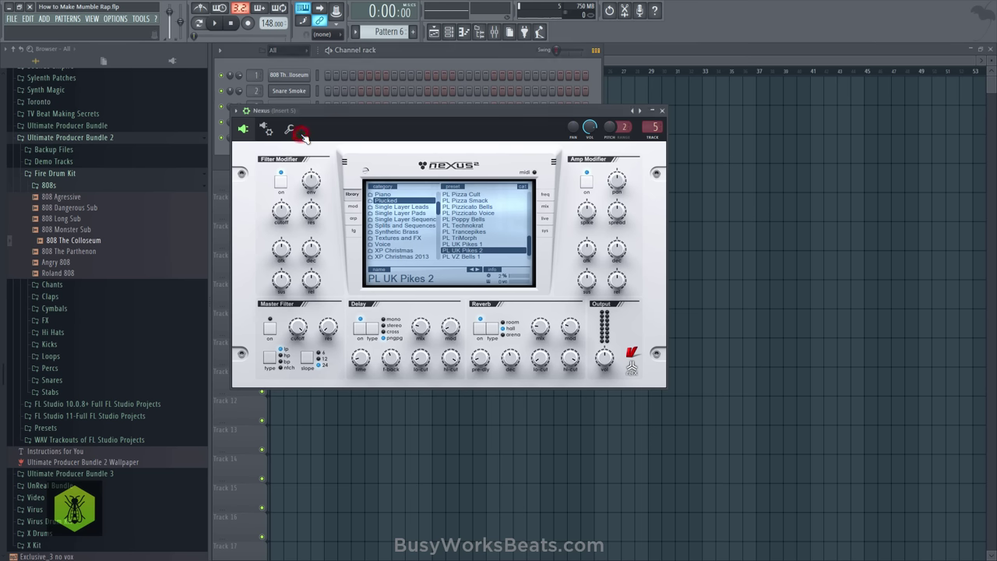
{"action": "left_click", "coordinate": [292, 131]}
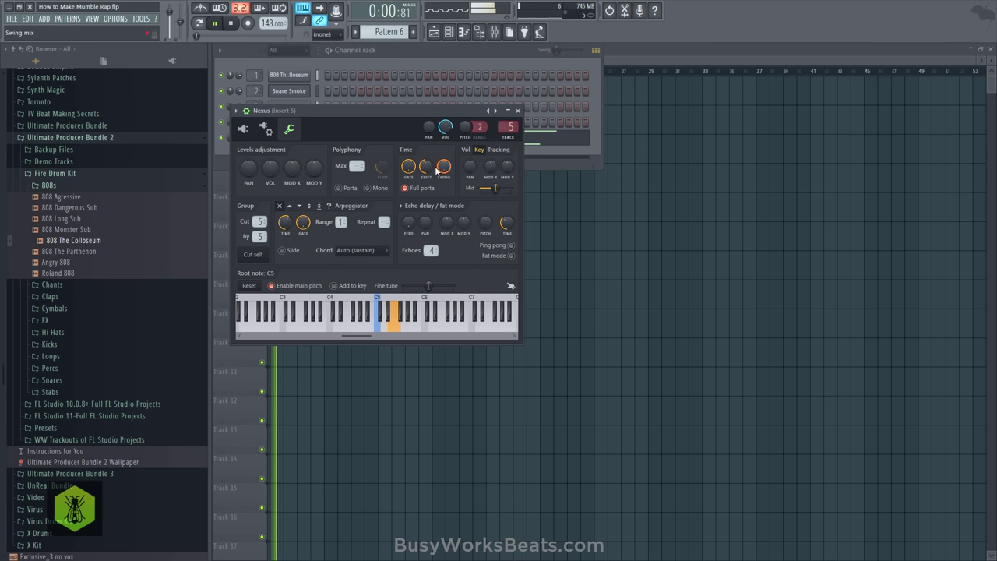
{"action": "left_click", "coordinate": [243, 129]}
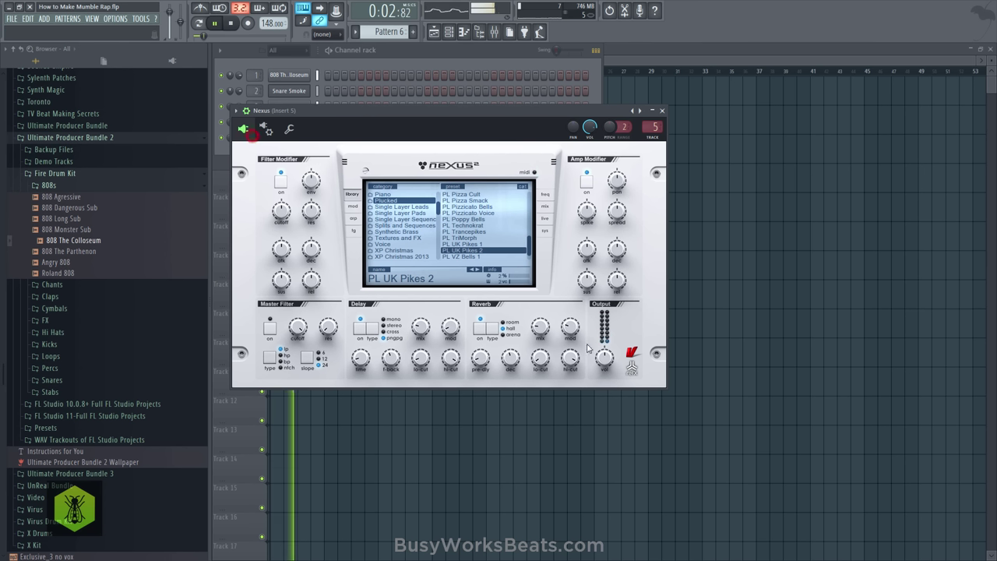
{"action": "left_click_drag", "start_coordinate": [539, 330], "coordinate": [540, 308]}
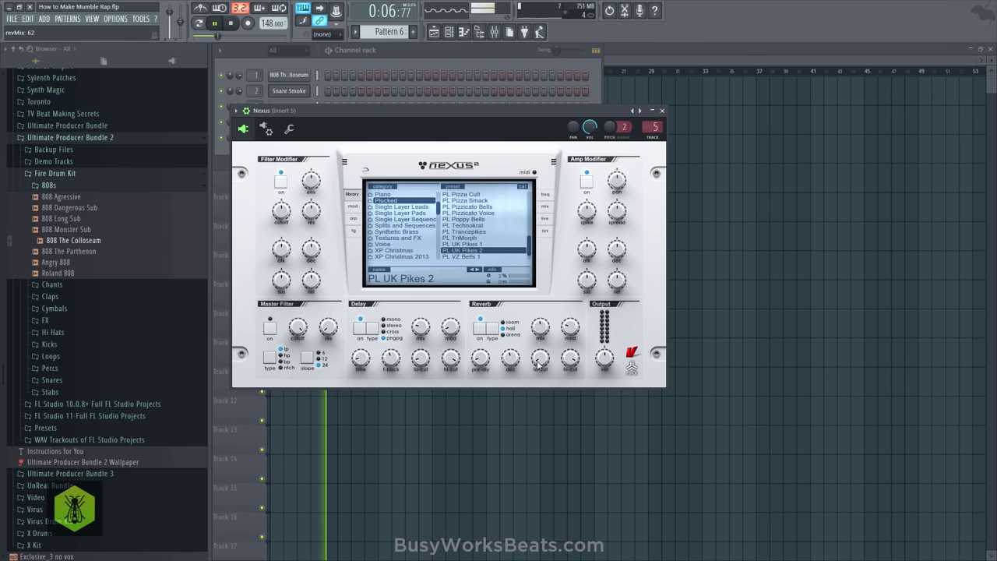
{"action": "left_click", "coordinate": [762, 266]}
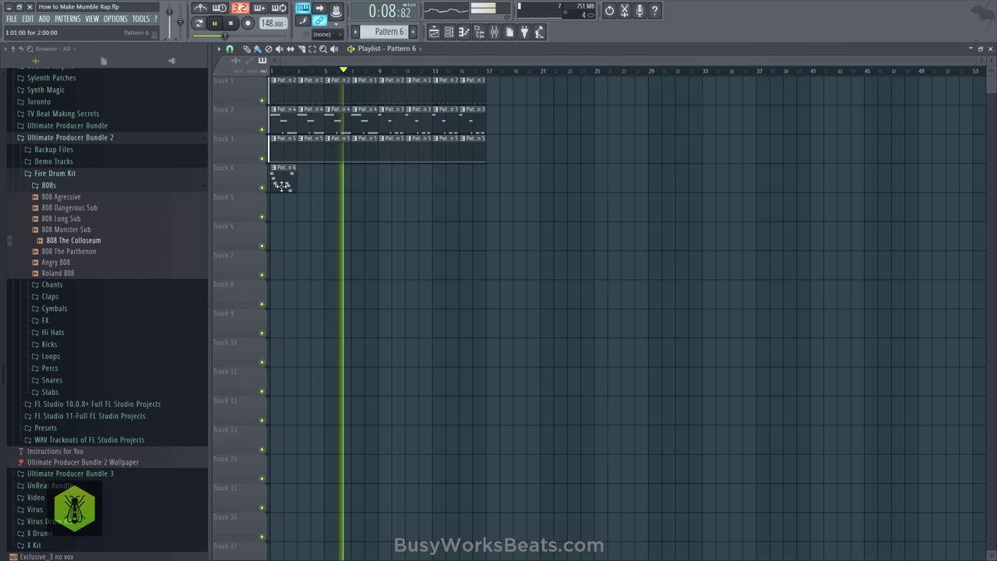
Duplicate the Pattern 6 clip seven times along Track 4 to fill it through bar 16
{"action": "left_click", "coordinate": [280, 182], "text": "ctrl"}
{"action": "key", "text": "ctrl+b"}
{"action": "key", "text": "ctrl+b"}
{"action": "key", "text": "ctrl+b"}
{"action": "key", "text": "ctrl+b"}
{"action": "key", "text": "ctrl+b"}
{"action": "key", "text": "ctrl+b"}
{"action": "key", "text": "ctrl+b"}
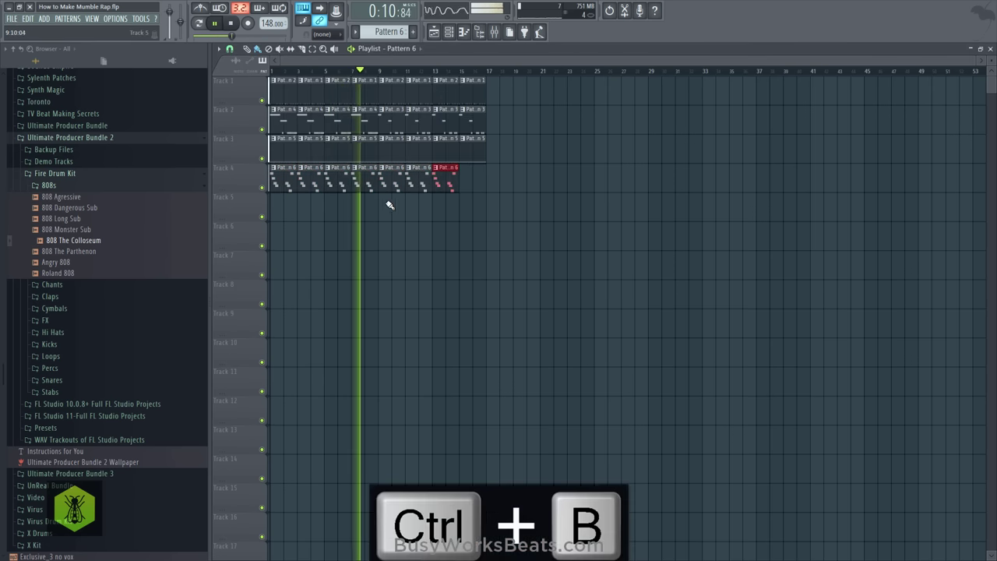
Reopen Nexus and set its reverb mix to about 88 and its output volume to 75
{"action": "left_click", "coordinate": [448, 32]}
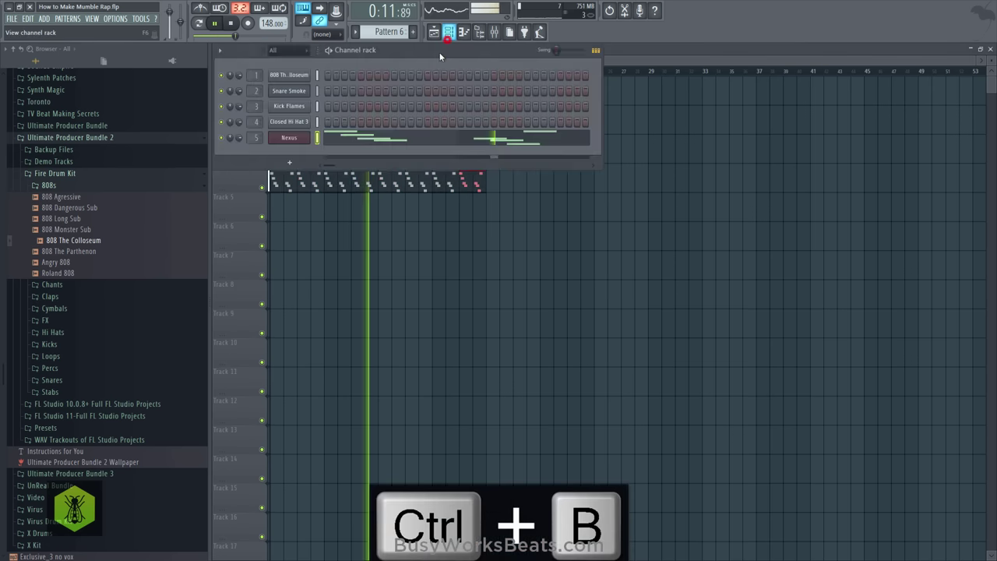
{"action": "left_click", "coordinate": [288, 137]}
{"action": "left_click_drag", "start_coordinate": [540, 330], "coordinate": [539, 319]}
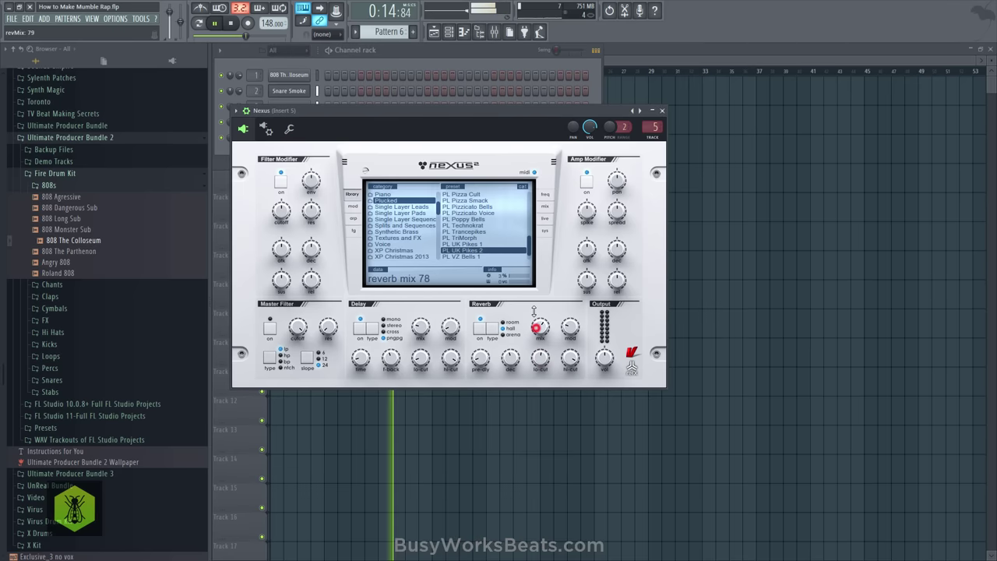
{"action": "left_click_drag", "start_coordinate": [540, 356], "coordinate": [512, 350]}
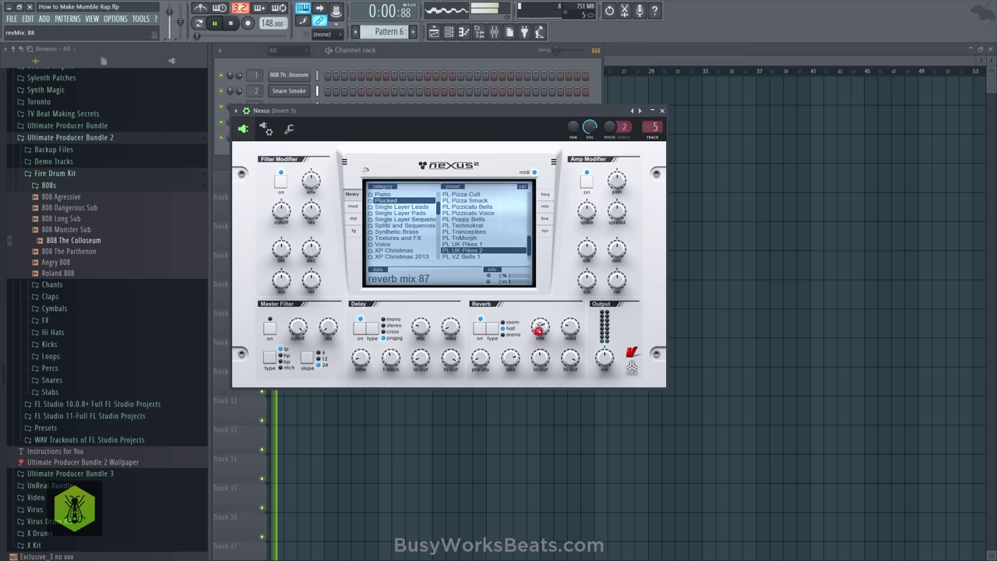
{"action": "left_click", "coordinate": [603, 358]}
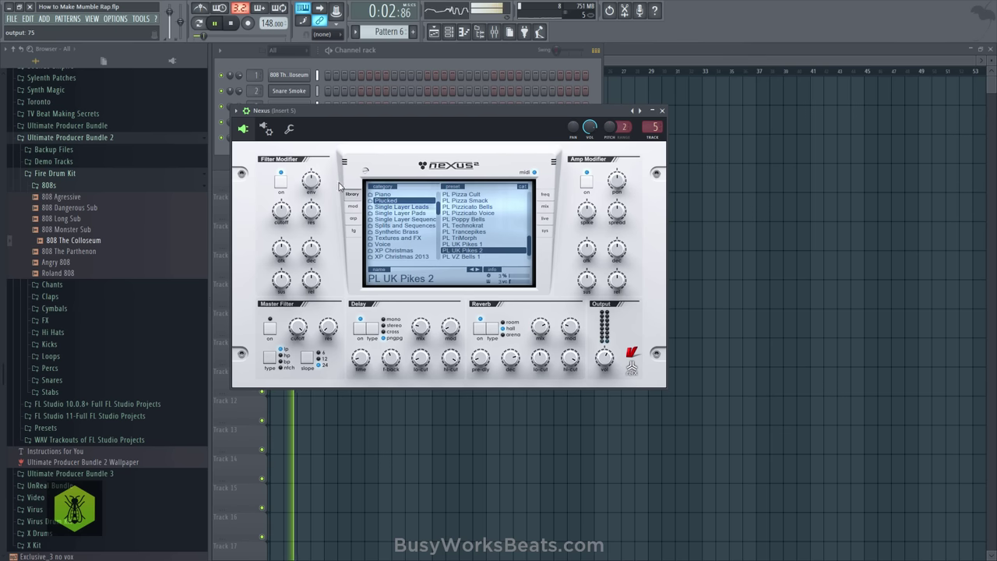
Set the transpose value in the Nexus system settings to +1
{"action": "left_click", "coordinate": [353, 205]}
{"action": "left_click", "coordinate": [545, 231]}
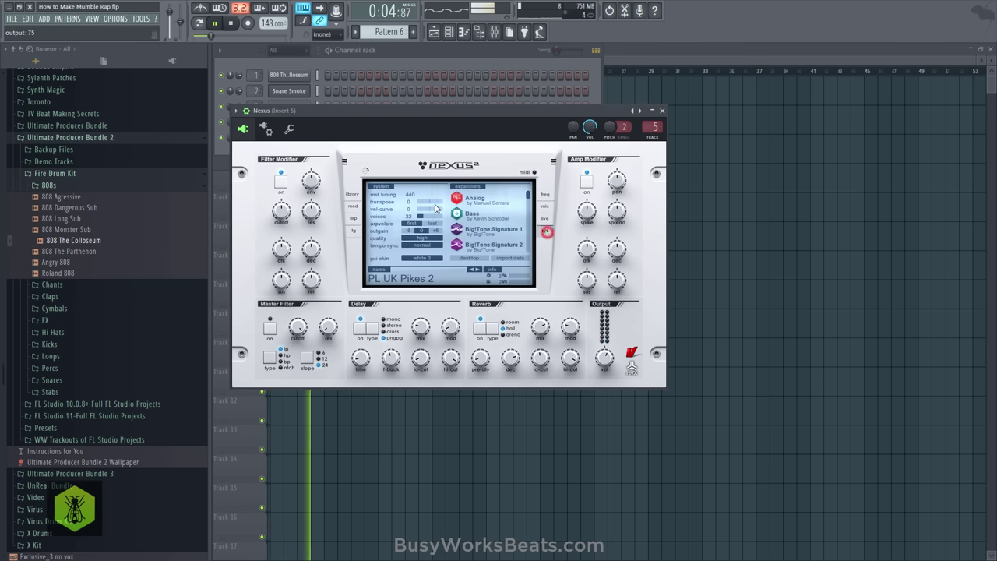
{"action": "left_click_drag", "start_coordinate": [436, 205], "coordinate": [453, 201]}
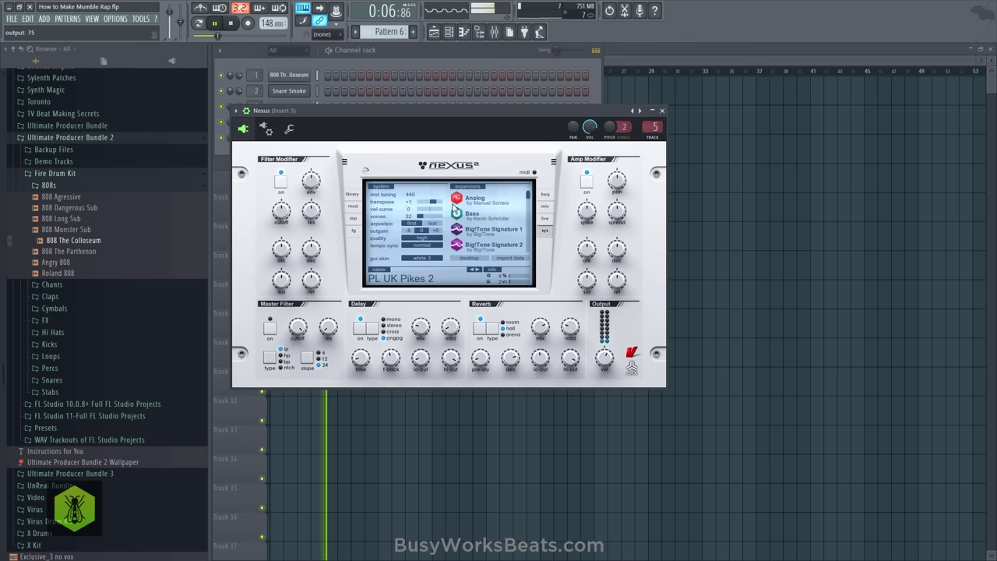
Try portamento on the Nexus channel by setting its port-mode to ply and its port-speed to 1/8
{"action": "left_click", "coordinate": [662, 111]}
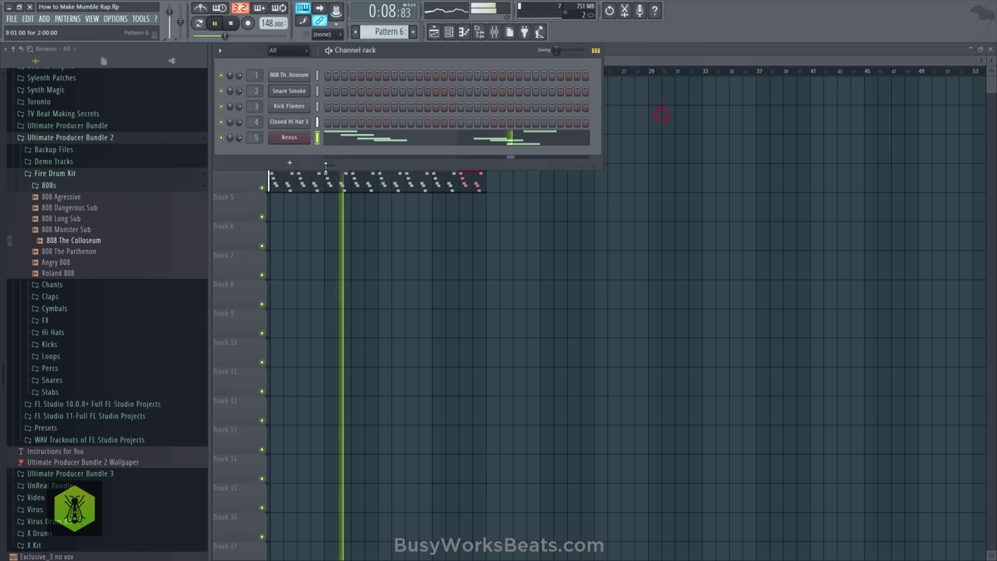
{"action": "left_click", "coordinate": [285, 137]}
{"action": "left_click", "coordinate": [353, 207]}
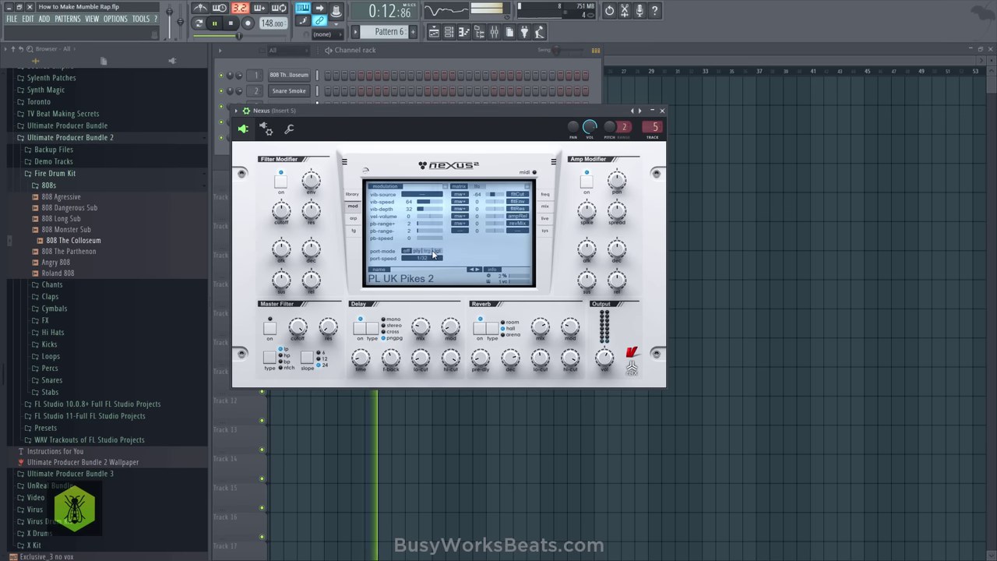
{"action": "left_click", "coordinate": [418, 251]}
{"action": "left_click", "coordinate": [421, 258]}
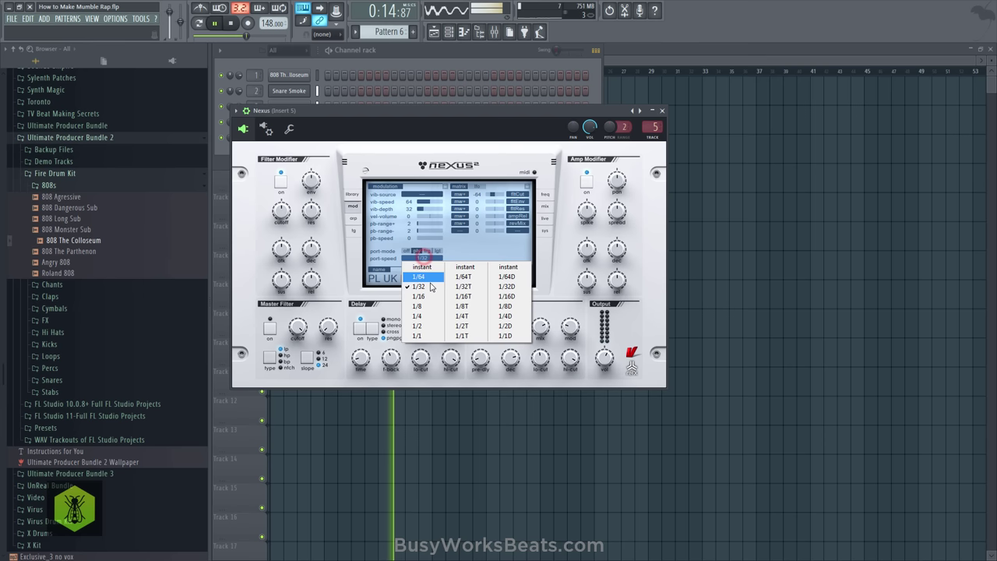
{"action": "left_click", "coordinate": [429, 309]}
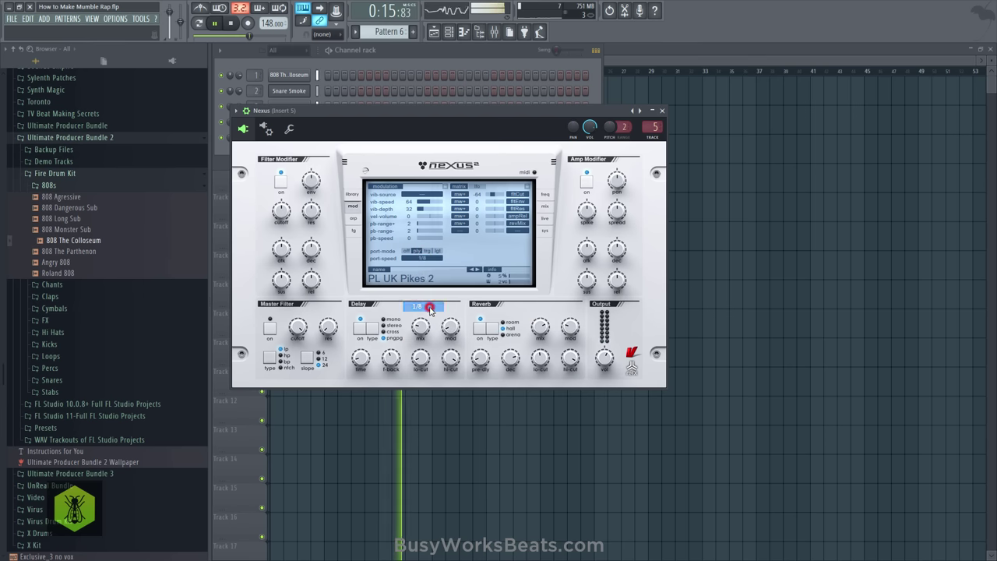
Try a 1/32 portamento speed in Nexus, settle on 1/64, and switch the port-mode off
{"action": "left_click", "coordinate": [421, 260]}
{"action": "left_click", "coordinate": [419, 286]}
{"action": "left_click", "coordinate": [422, 259]}
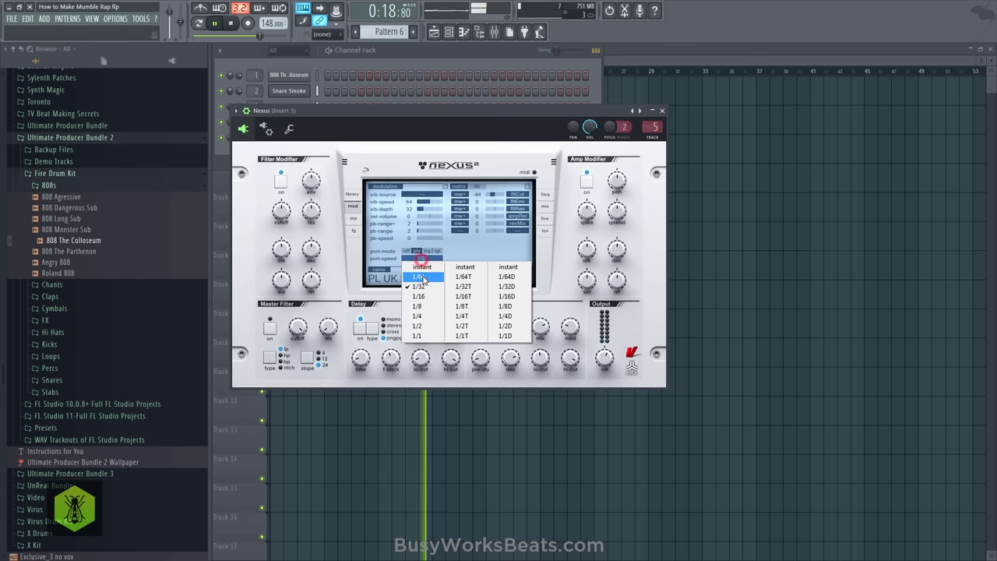
{"action": "left_click", "coordinate": [421, 277]}
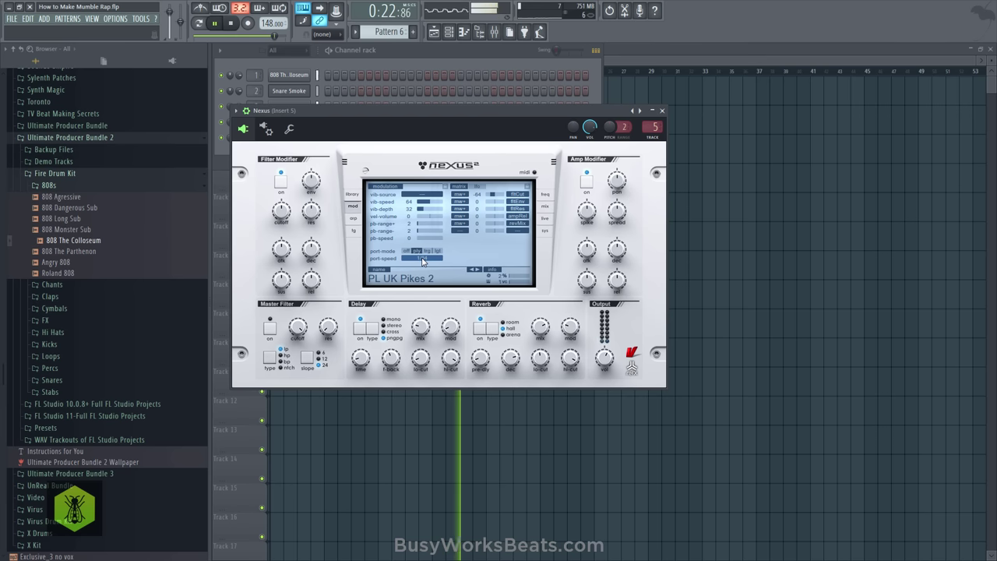
{"action": "left_click", "coordinate": [422, 258]}
{"action": "left_click", "coordinate": [406, 251]}
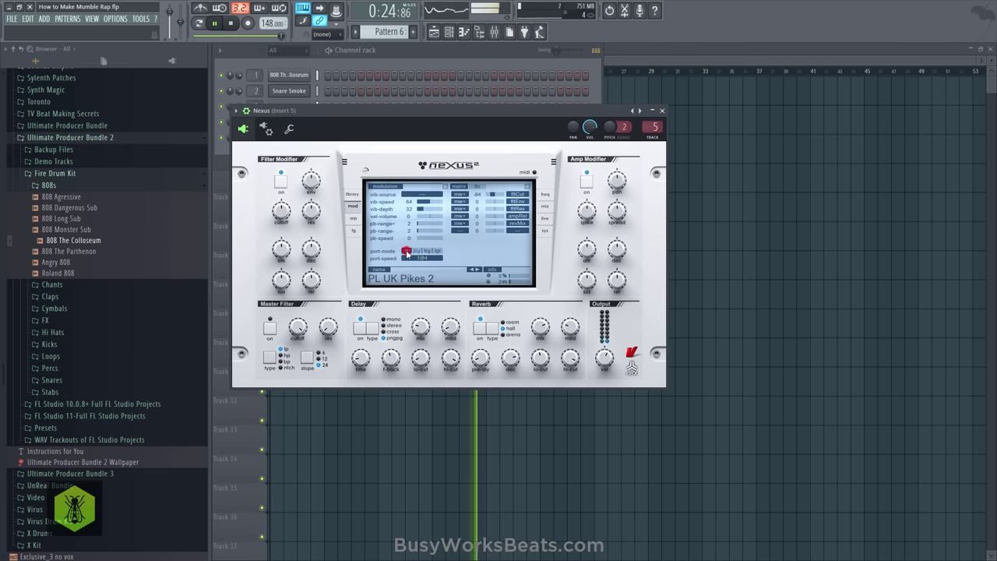
{"action": "left_click", "coordinate": [662, 111]}
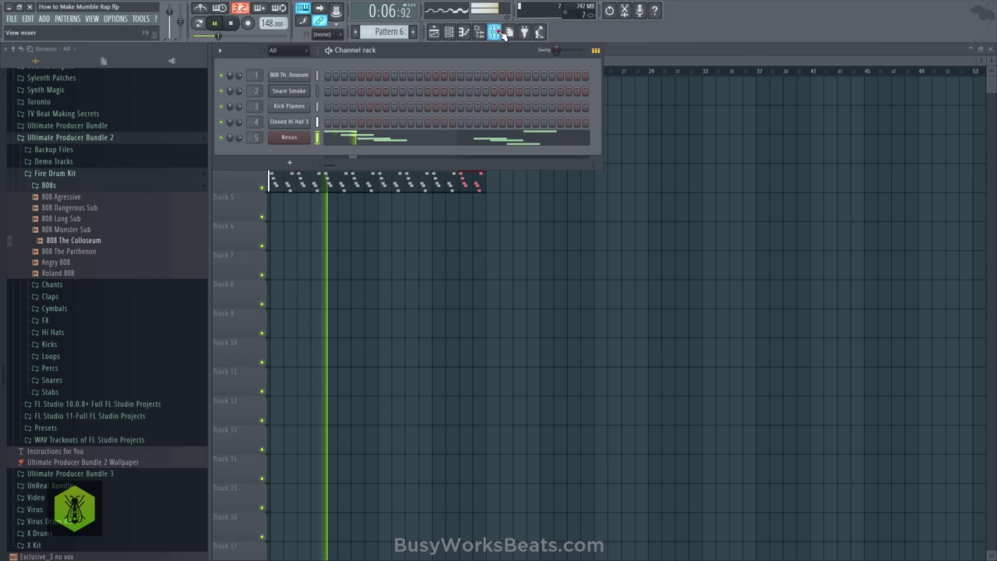
Lower the volume fader of mixer Insert 5 and return to the playlist
{"action": "left_click", "coordinate": [500, 32]}
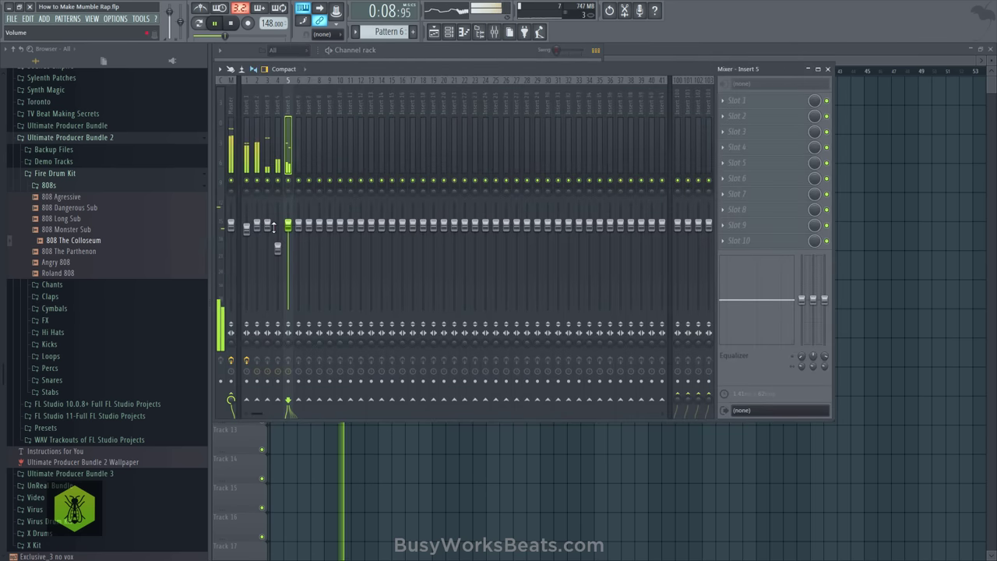
{"action": "left_click_drag", "start_coordinate": [287, 225], "coordinate": [287, 242]}
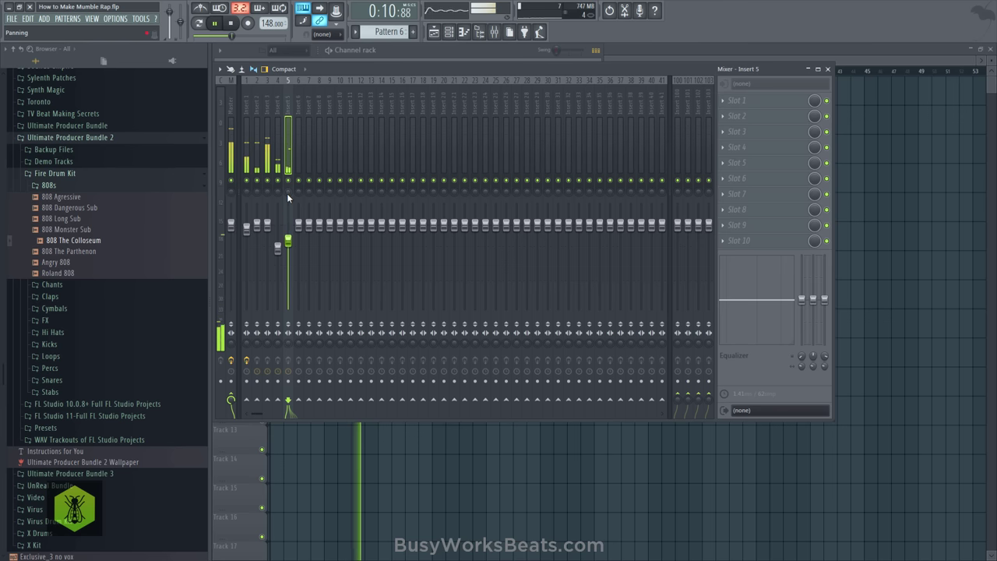
{"action": "right_click", "coordinate": [293, 477]}
Slice and delete the Pattern 6 clips on Track 4 after bar 8, keeping only bars 9 and 13, and save the project
{"action": "right_click", "coordinate": [380, 197]}
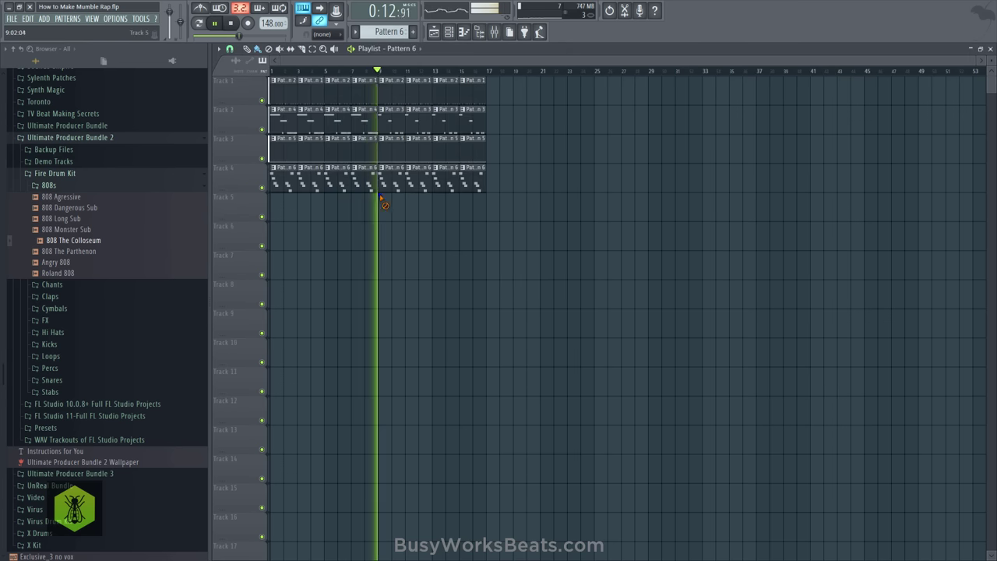
{"action": "right_click", "coordinate": [399, 185]}
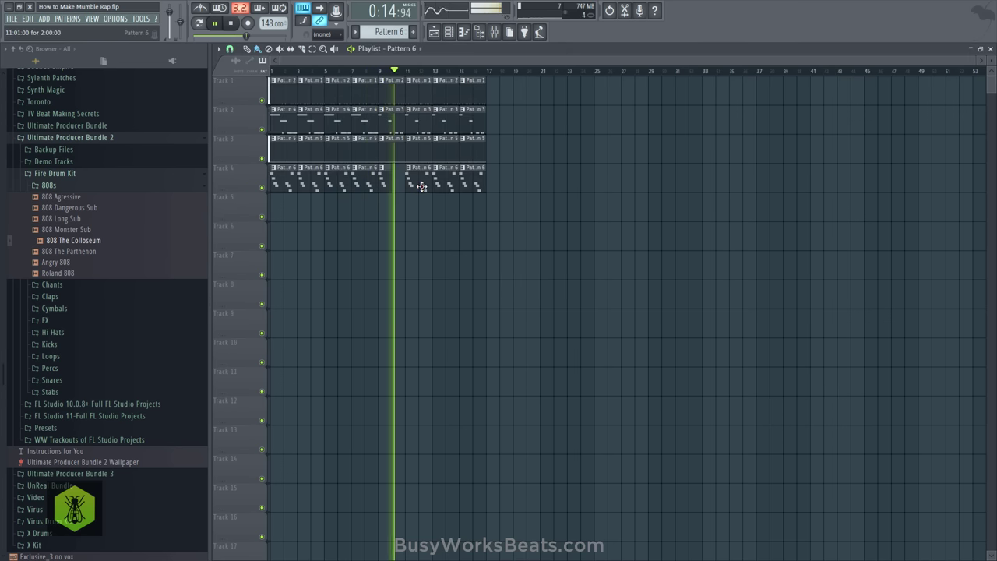
{"action": "right_click", "coordinate": [421, 186]}
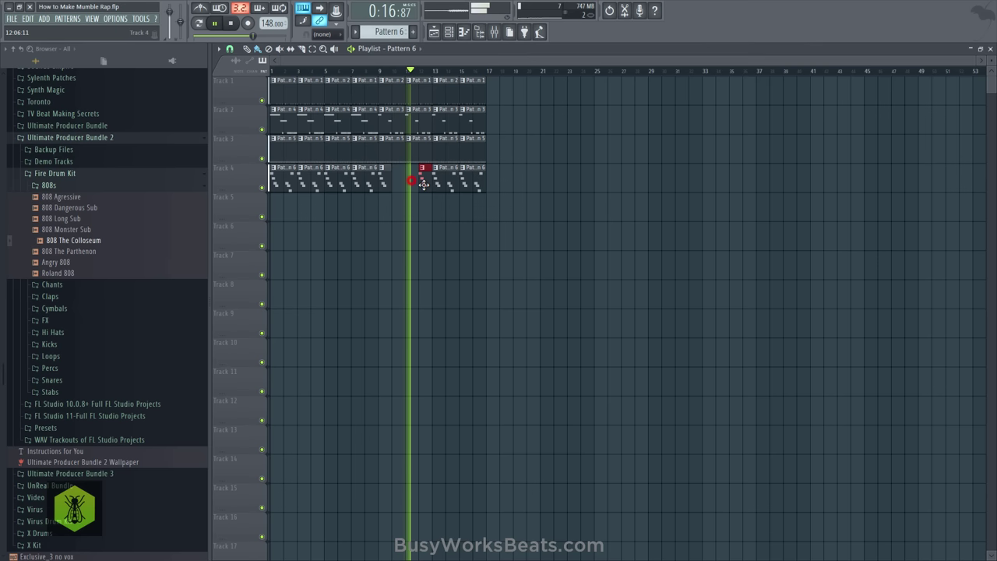
{"action": "right_click", "coordinate": [449, 184]}
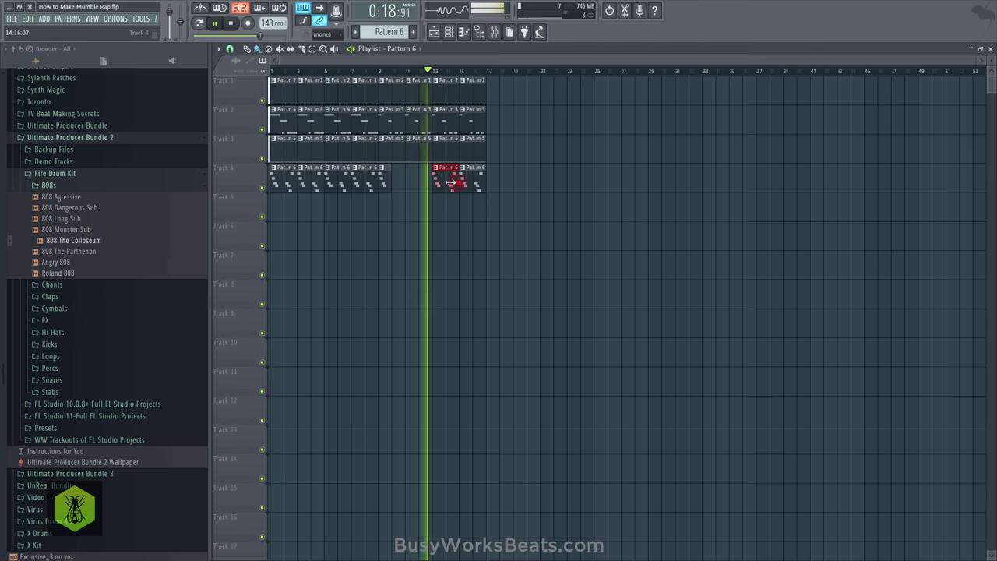
{"action": "right_click", "coordinate": [469, 179]}
{"action": "key", "text": "ctrl+s"}
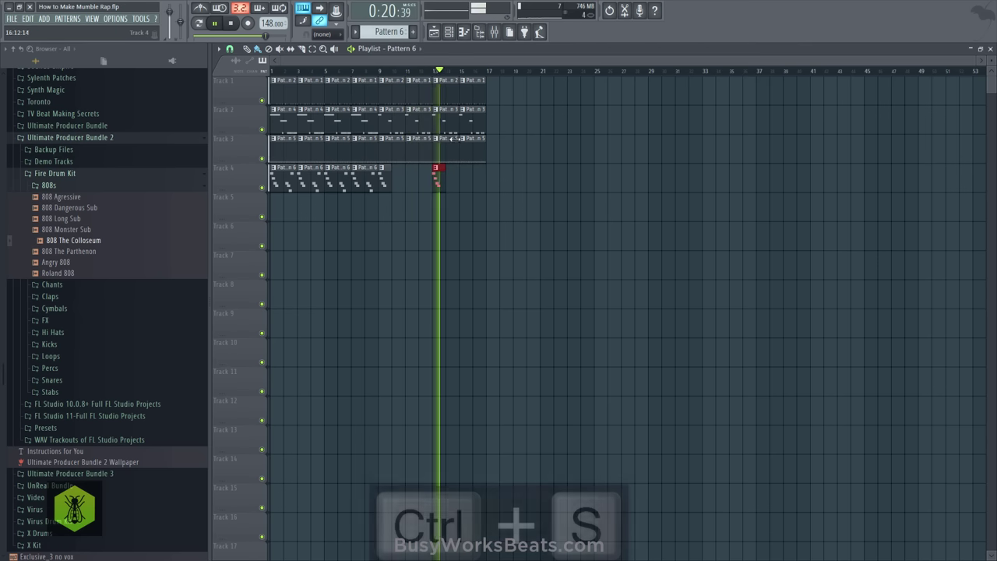
Add a second Nexus channel in the new Pattern 7 and load the piano preset PN Ballad Epiano 3
{"action": "left_click", "coordinate": [447, 37]}
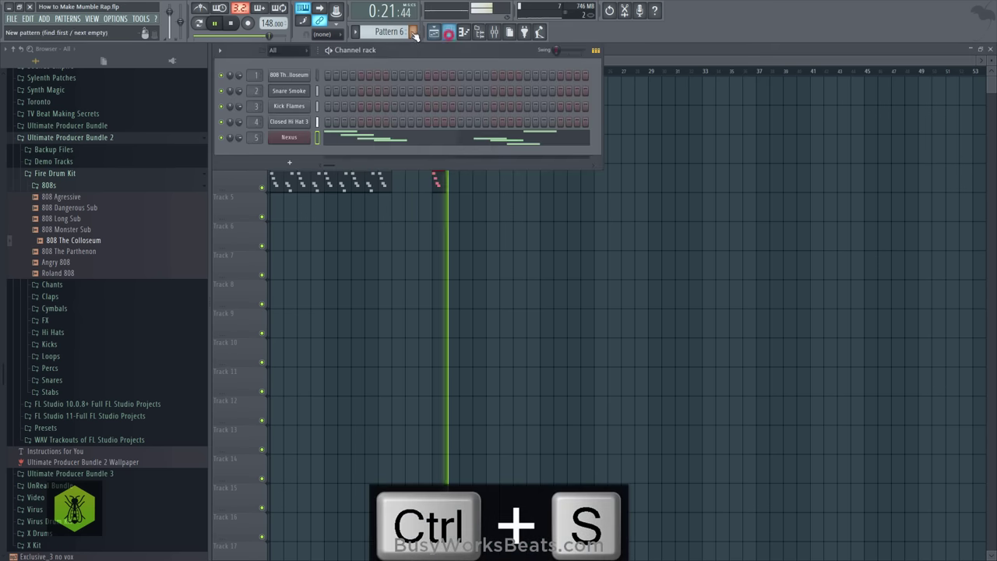
{"action": "left_click", "coordinate": [292, 166]}
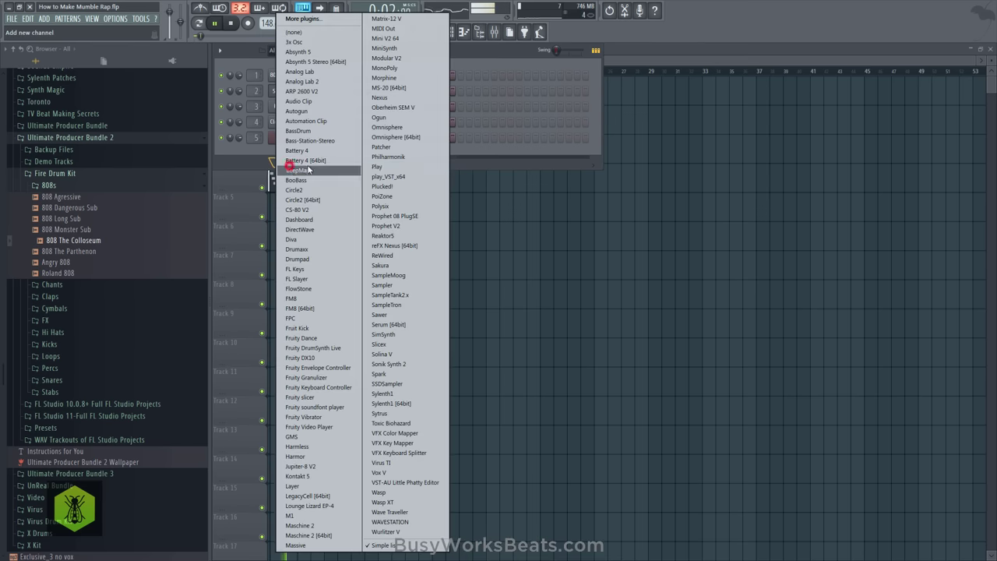
{"action": "left_click", "coordinate": [406, 98]}
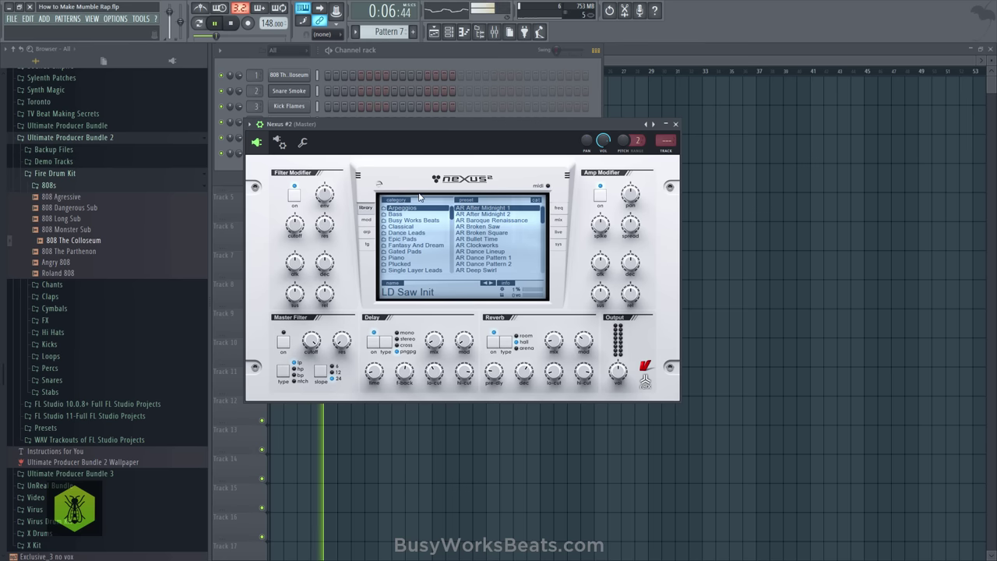
{"action": "left_click", "coordinate": [399, 257]}
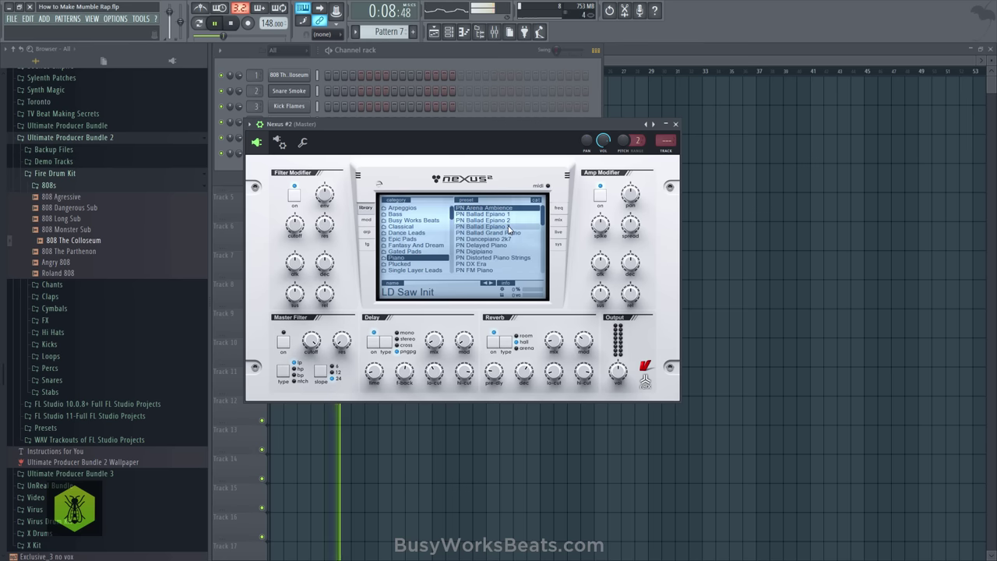
{"action": "left_click", "coordinate": [506, 227]}
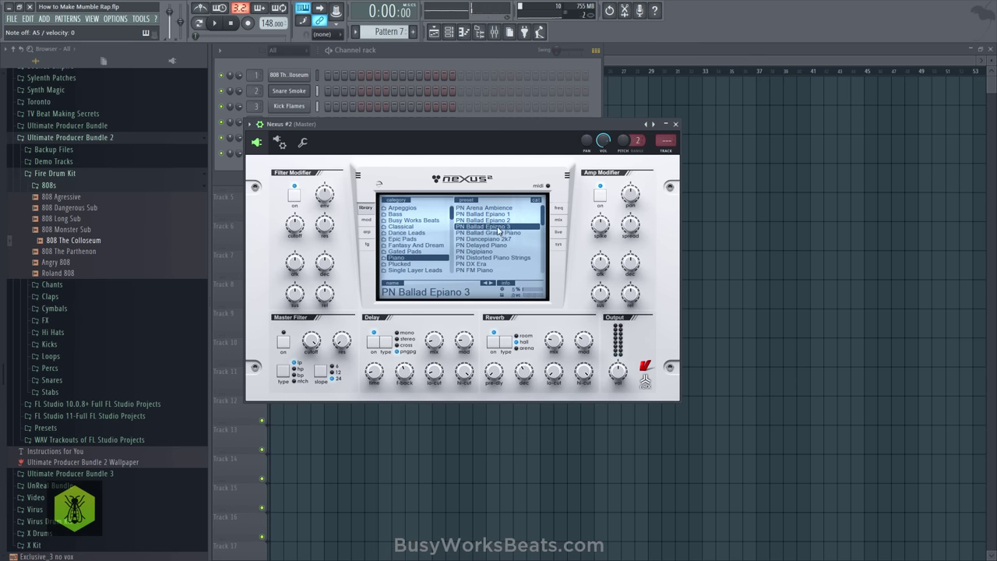
Route Nexus #2 to mixer track 6 and record a chord into Pattern 7 as notes and automation
{"action": "left_click", "coordinate": [382, 69]}
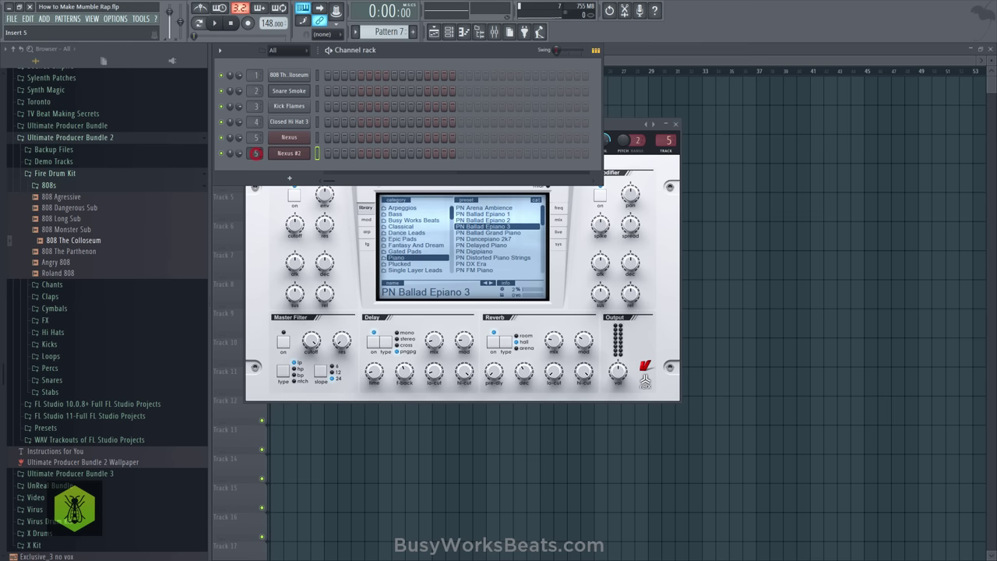
{"action": "left_click", "coordinate": [247, 24]}
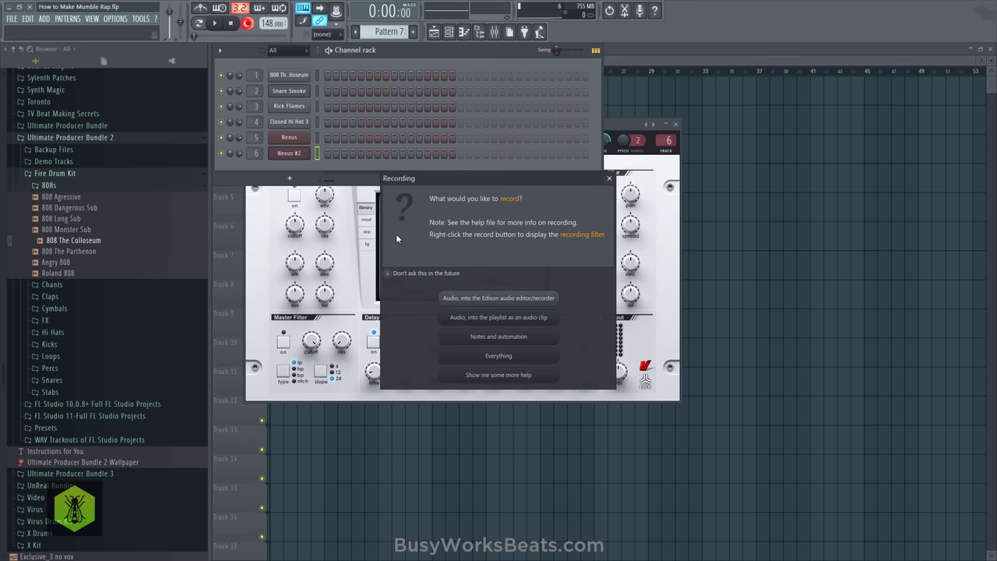
{"action": "left_click", "coordinate": [483, 336]}
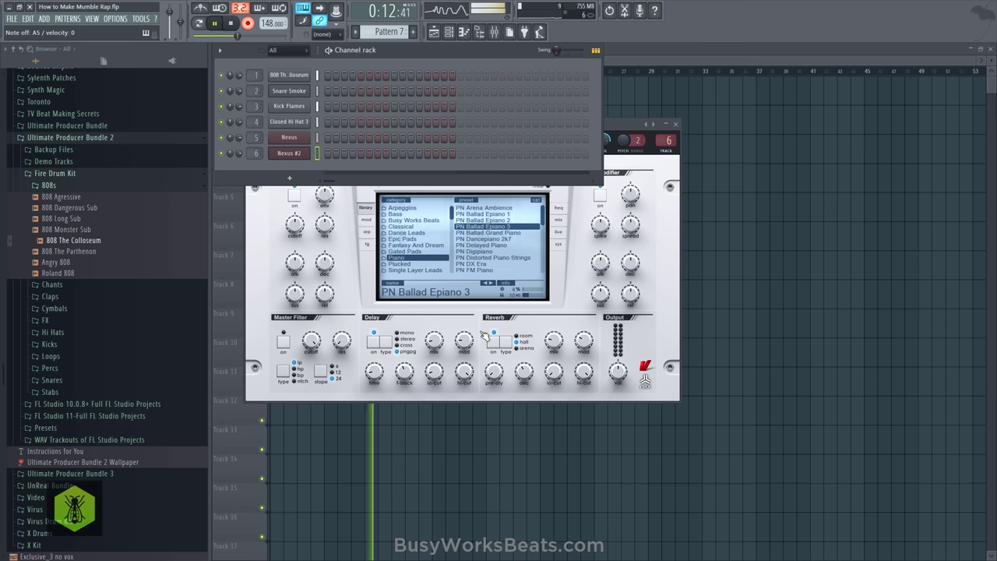
{"action": "key", "text": "space"}
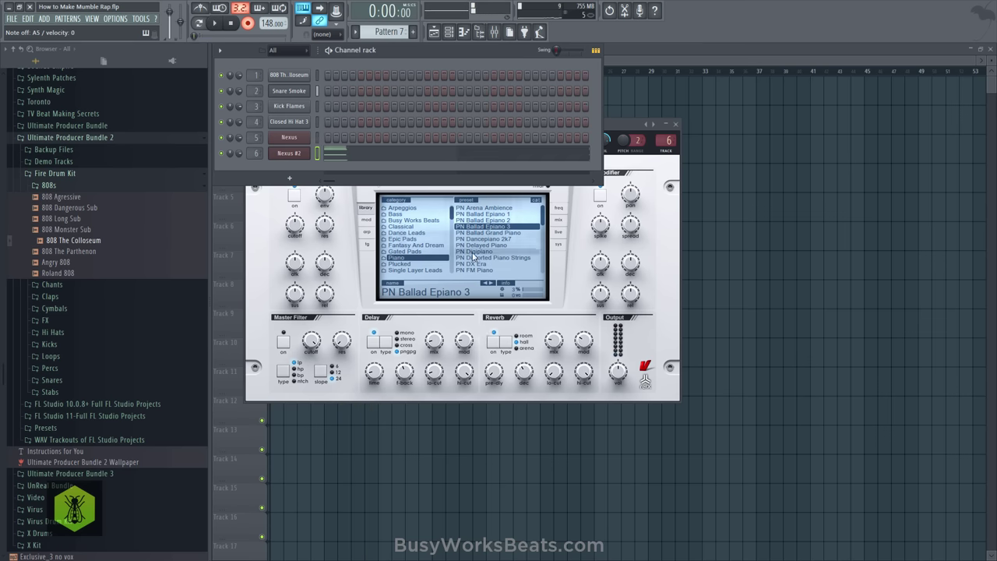
Audition the PN Ballad Epiano 2 and PN Ballad Epiano 1 presets on Nexus #2 against the beat
{"action": "left_click", "coordinate": [289, 153]}
{"action": "left_click", "coordinate": [289, 155]}
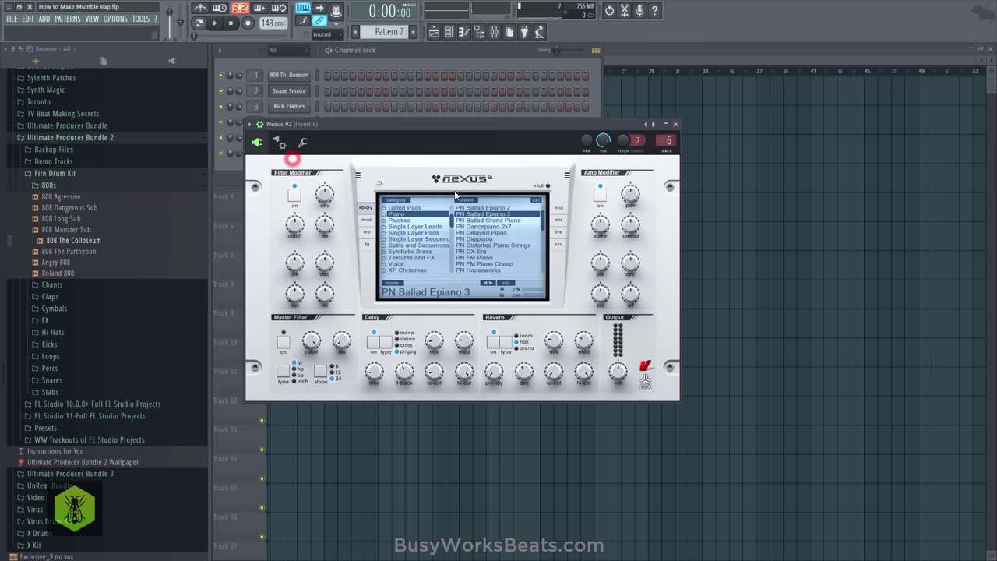
{"action": "left_click", "coordinate": [420, 67]}
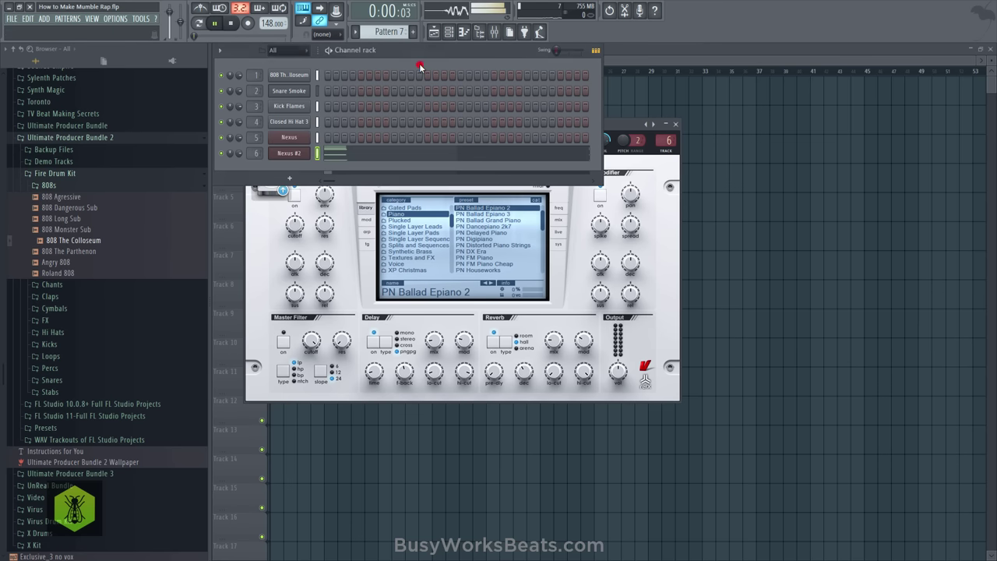
{"action": "left_click", "coordinate": [502, 228]}
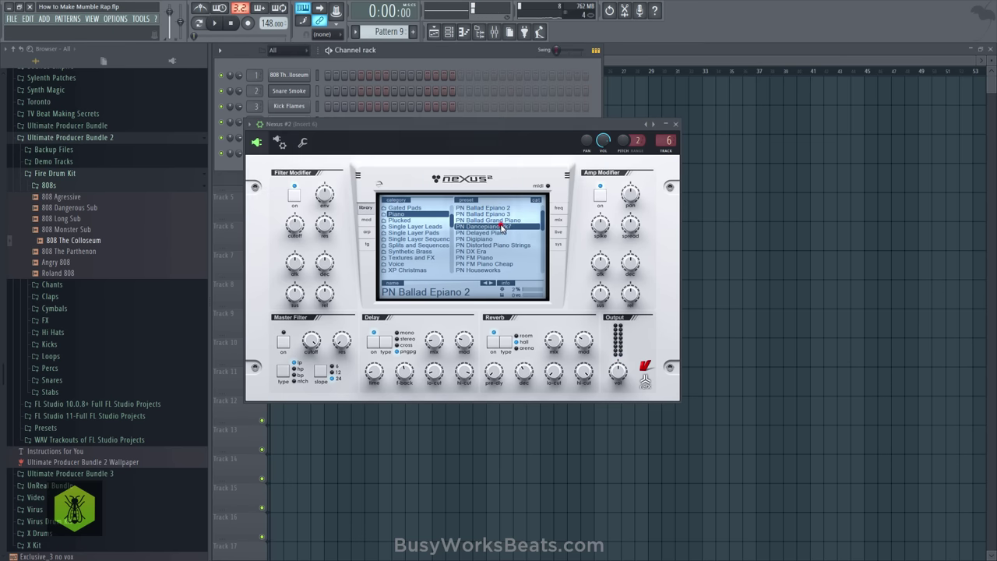
{"action": "scroll", "coordinate": [495, 226], "scroll_direction": "up", "scroll_amount": 2}
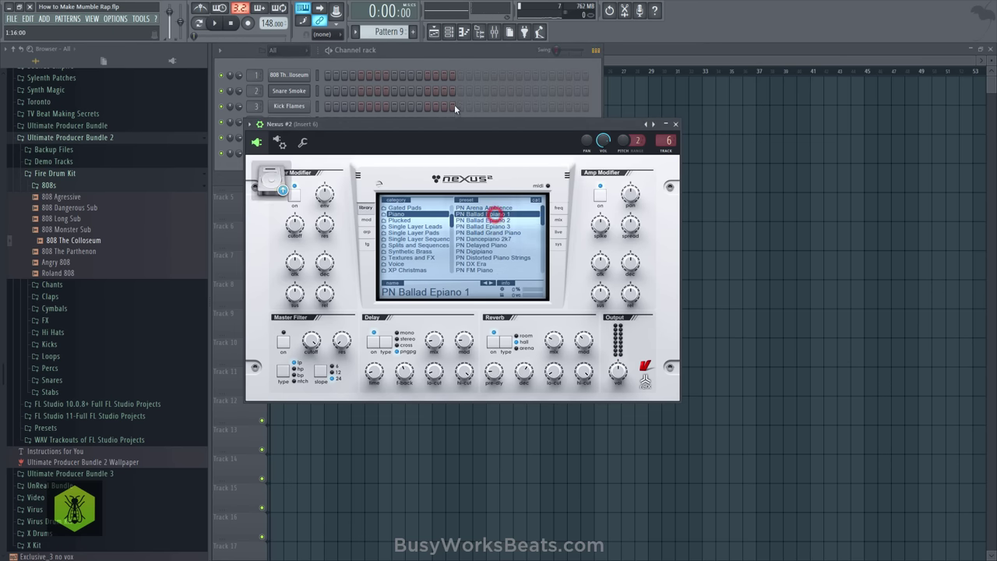
{"action": "left_click", "coordinate": [424, 51]}
{"action": "key", "text": "space"}
Audition the PN Ballad Grand Piano, PN Dancepiano 2k7, PN Delayed Piano and PN Digipiano presets on Nexus #2
{"action": "left_click", "coordinate": [485, 232]}
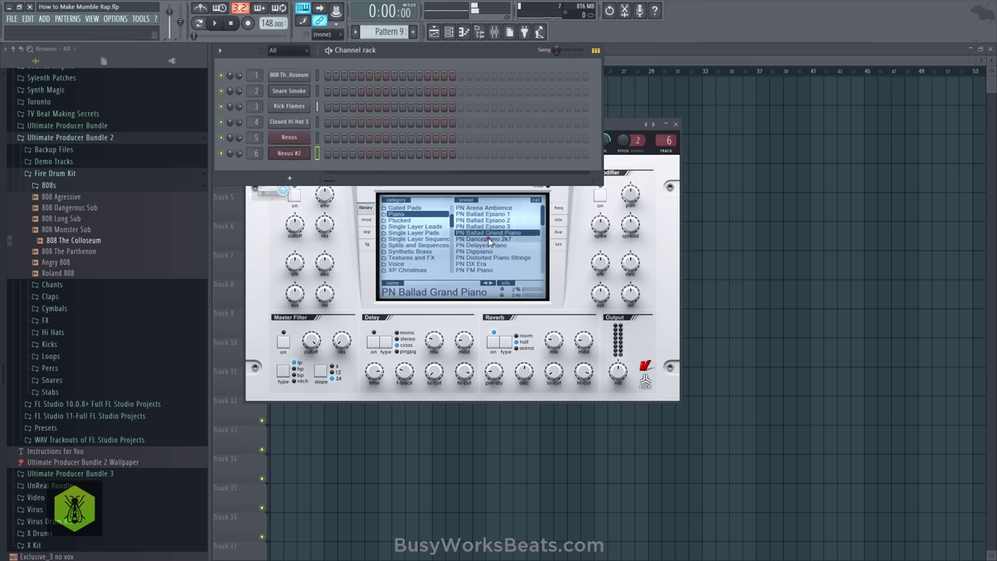
{"action": "left_click", "coordinate": [488, 238]}
{"action": "left_click", "coordinate": [446, 61]}
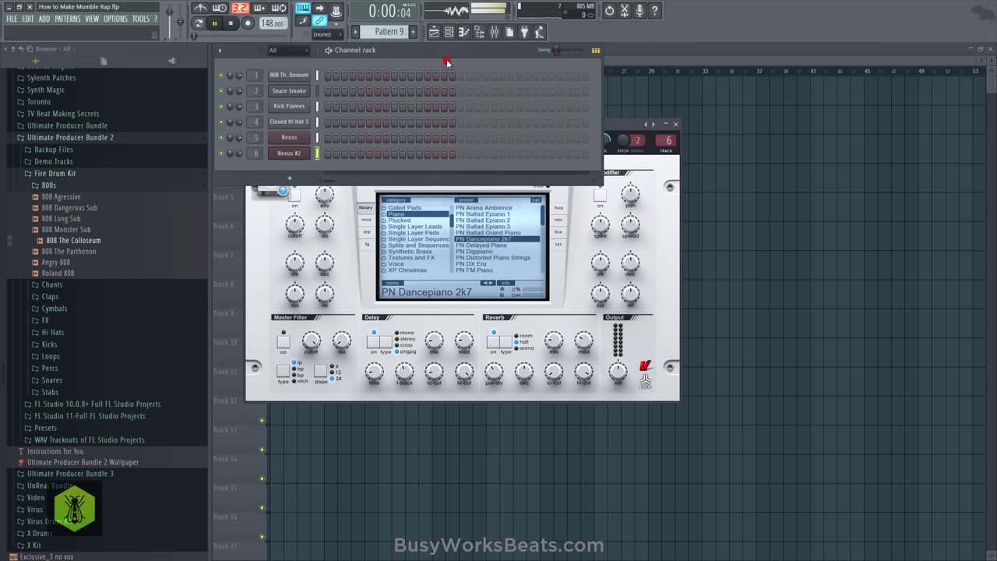
{"action": "left_click", "coordinate": [491, 245]}
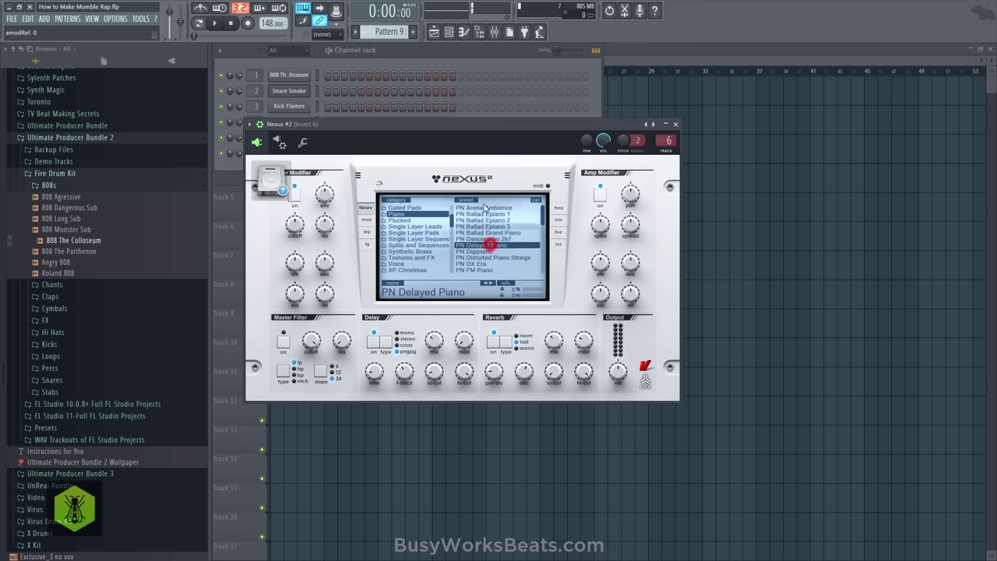
{"action": "left_click", "coordinate": [492, 251]}
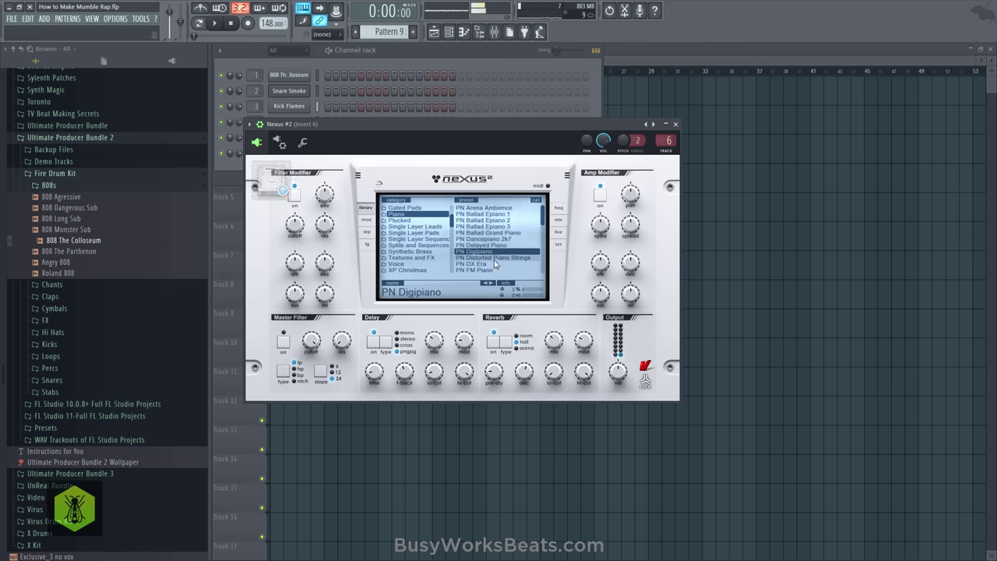
Load the PN Distorted Piano Strings preset on Nexus #2 and set its system transpose to +1
{"action": "left_click", "coordinate": [494, 258]}
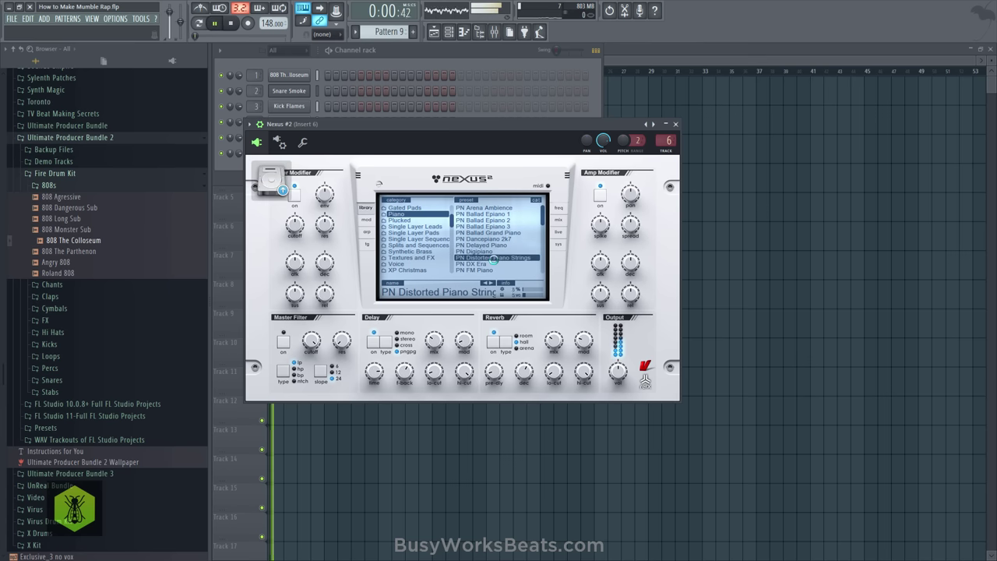
{"action": "scroll", "coordinate": [494, 257], "scroll_direction": "down", "scroll_amount": 2}
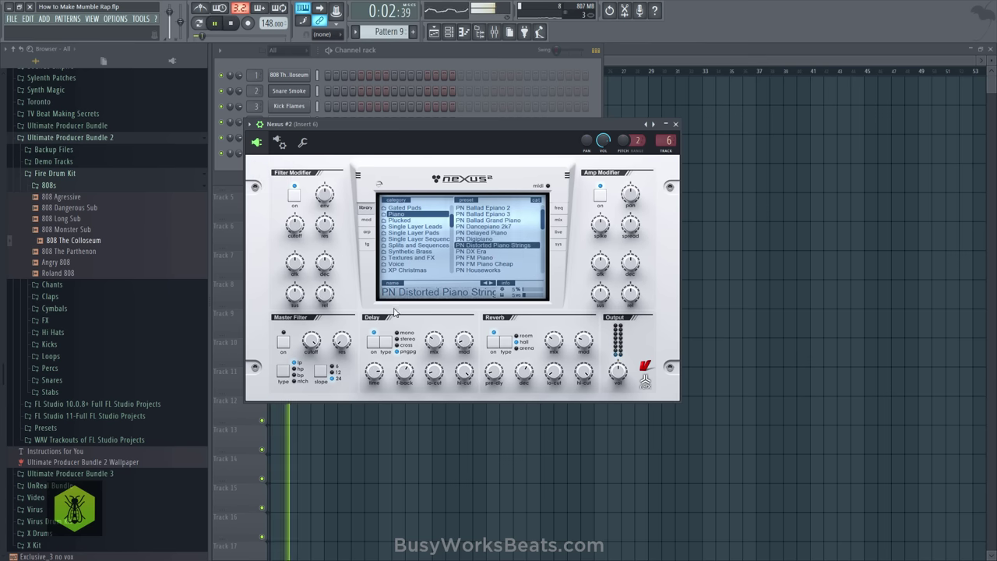
{"action": "left_click", "coordinate": [558, 244]}
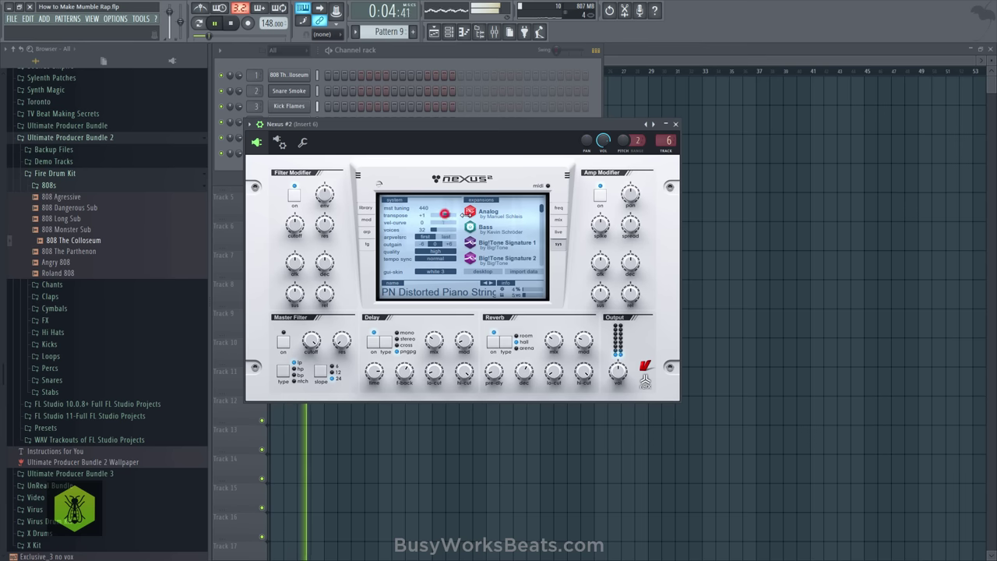
Set the reverb low-cut to about 50 and the delay low-cut to 37 on Nexus #2
{"action": "left_click", "coordinate": [442, 216]}
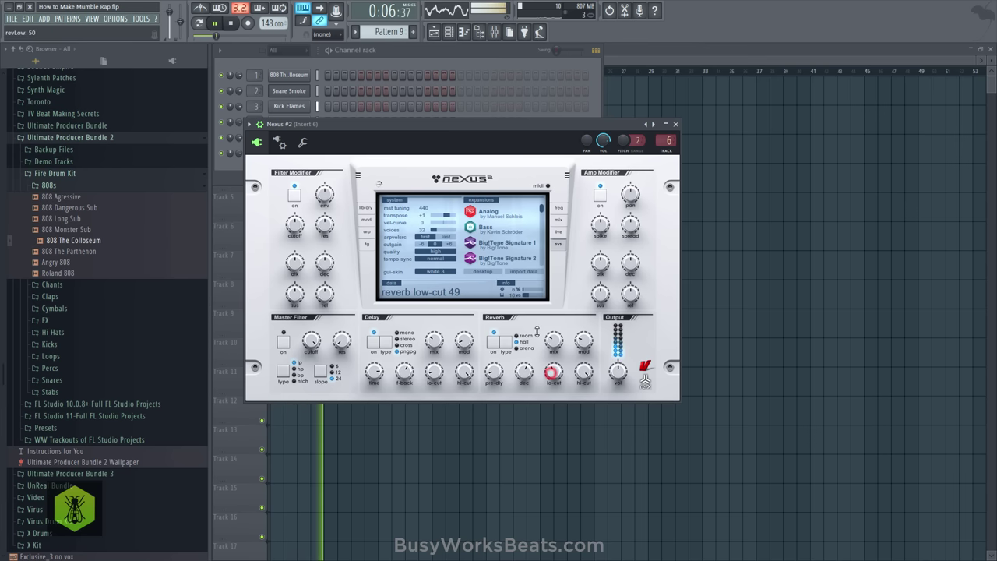
{"action": "left_click_drag", "start_coordinate": [555, 366], "coordinate": [554, 338]}
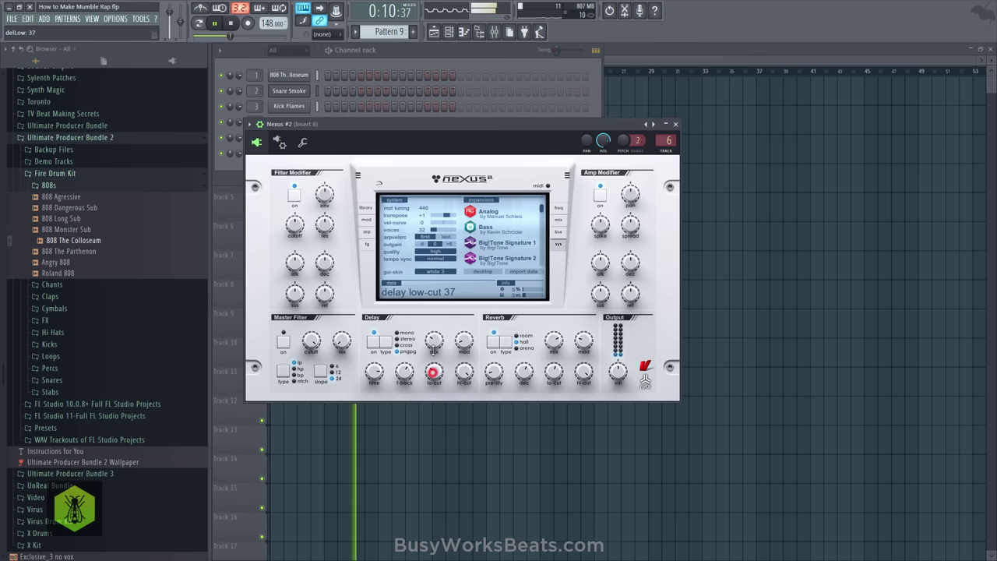
Stop playback, select Pattern 7 and quantize all of its Nexus #2 notes in the piano roll
{"action": "left_click", "coordinate": [419, 53]}
{"action": "left_click_drag", "start_coordinate": [378, 31], "coordinate": [377, 36]}
{"action": "key", "text": "space"}
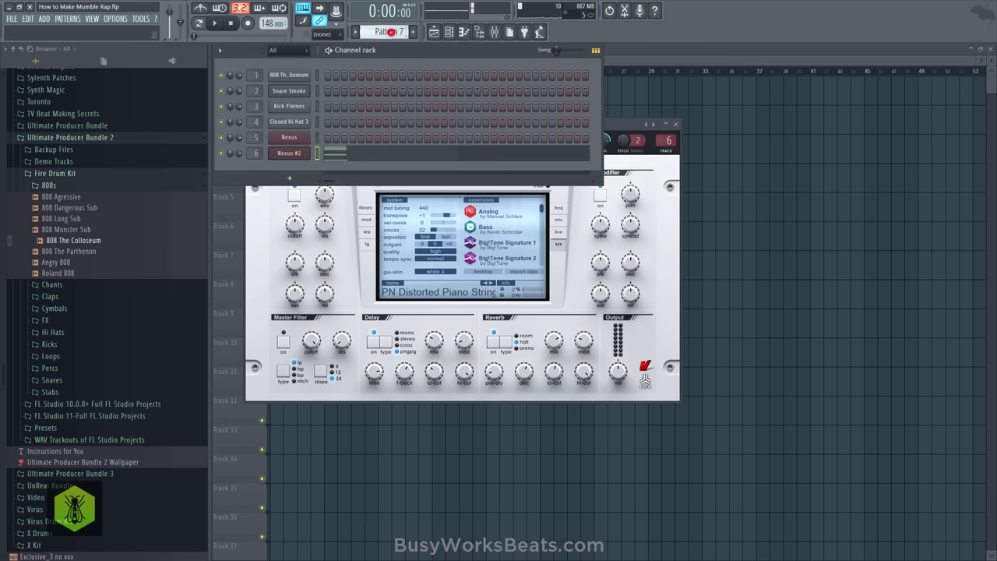
{"action": "left_click", "coordinate": [369, 152]}
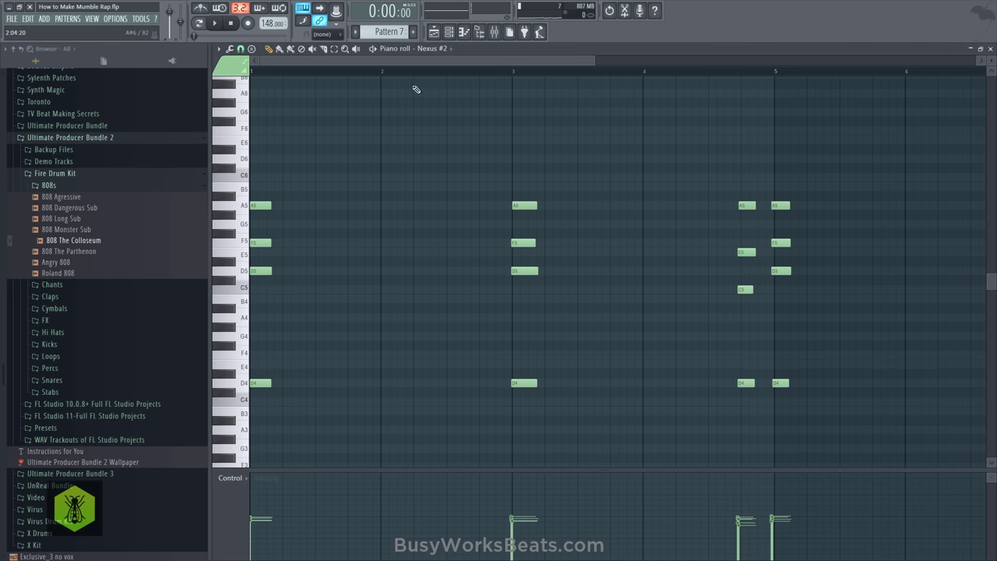
{"action": "scroll", "coordinate": [416, 90], "scroll_direction": "down", "scroll_amount": 5}
{"action": "scroll", "coordinate": [414, 73], "scroll_direction": "down", "scroll_amount": 4}
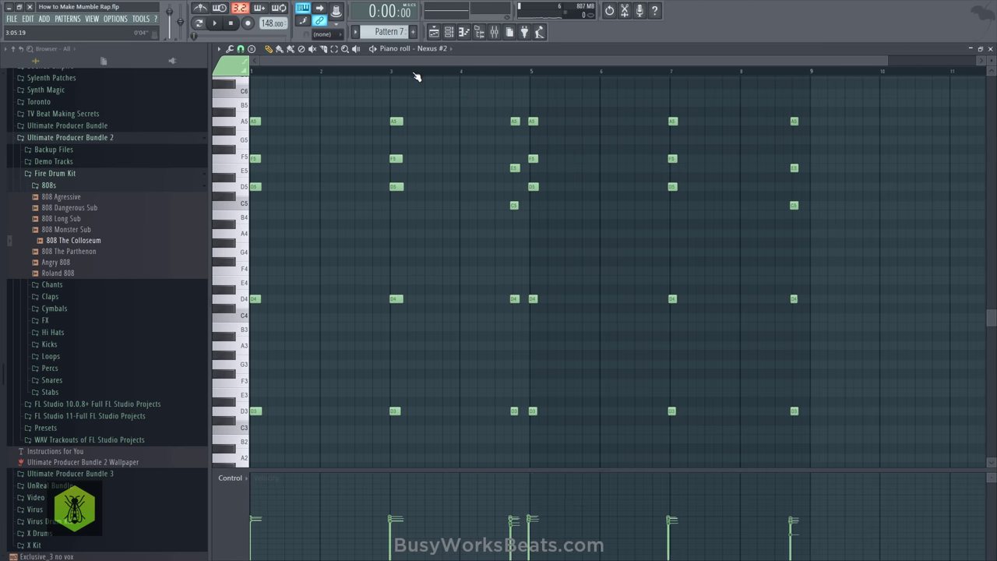
{"action": "key", "text": "ctrl+a"}
{"action": "key", "text": "alt+q"}
{"action": "key", "text": "Return"}
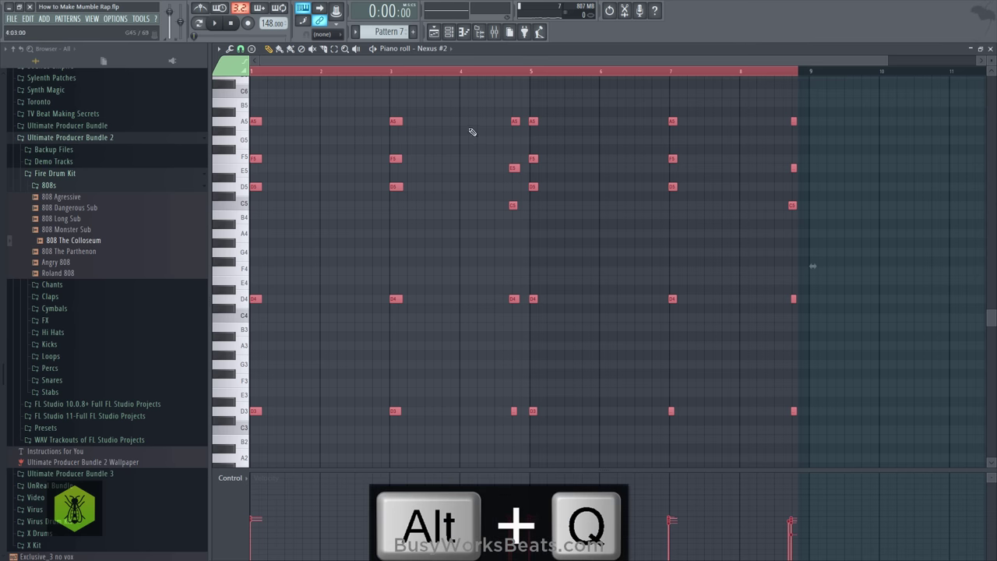
{"action": "left_click", "coordinate": [483, 89]}
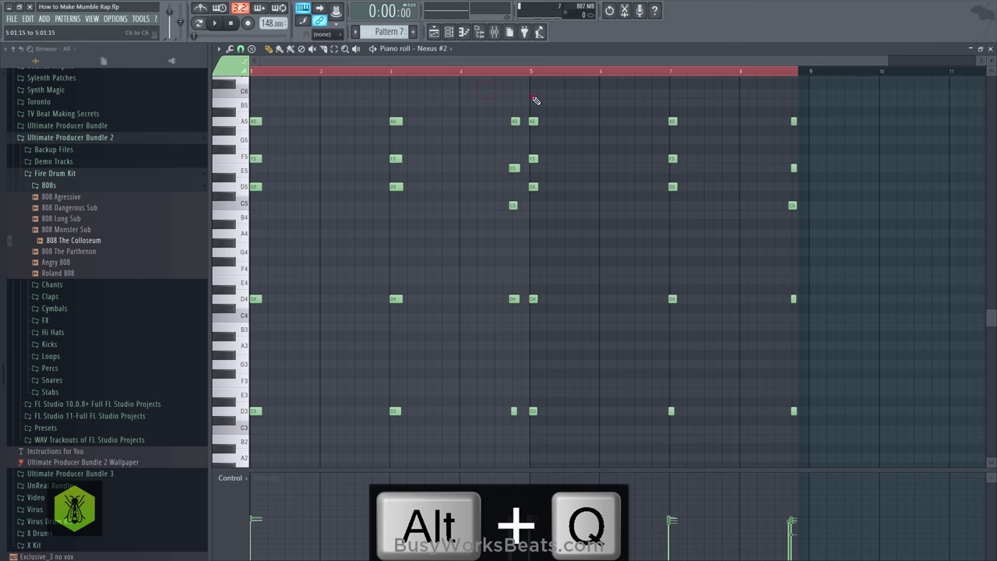
Quantize all Pattern 7 notes again with the start time strength at 100% and a raised duration strength
{"action": "left_click_drag", "start_coordinate": [535, 99], "coordinate": [823, 449]}
{"action": "scroll", "coordinate": [548, 73], "scroll_direction": "up", "scroll_amount": 2}
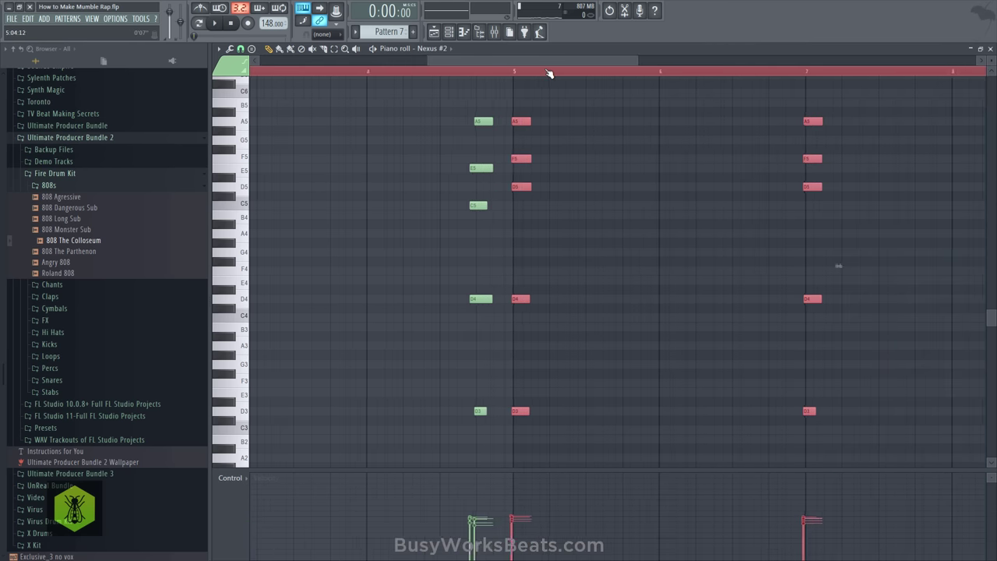
{"action": "scroll", "coordinate": [548, 73], "scroll_direction": "up", "scroll_amount": 2}
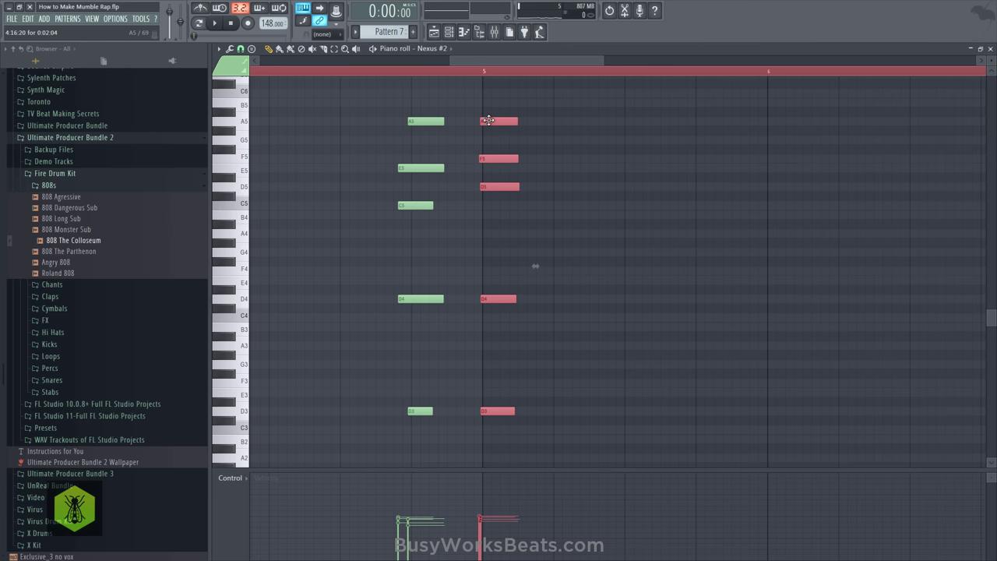
{"action": "key", "text": "ctrl+a"}
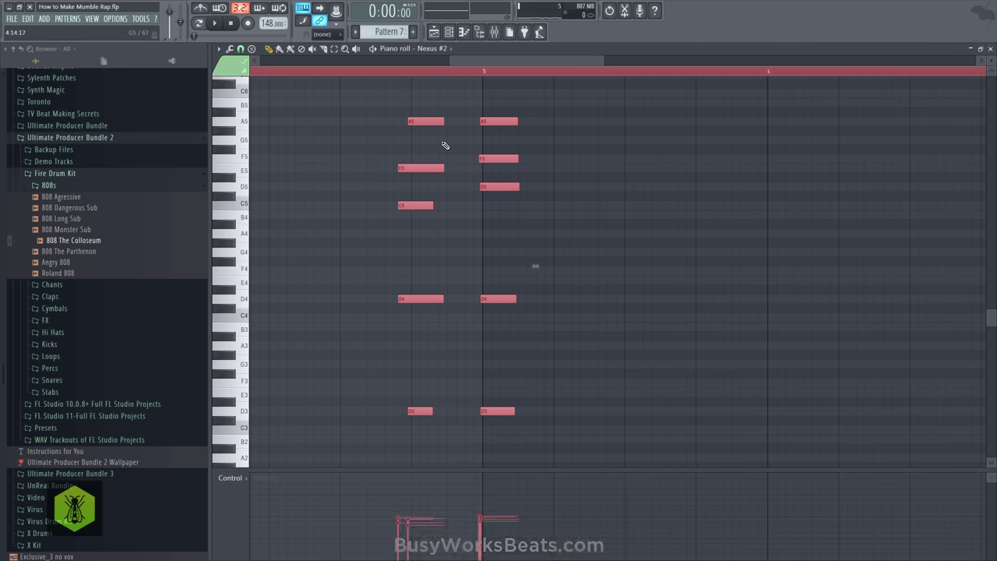
{"action": "key", "text": "alt+q"}
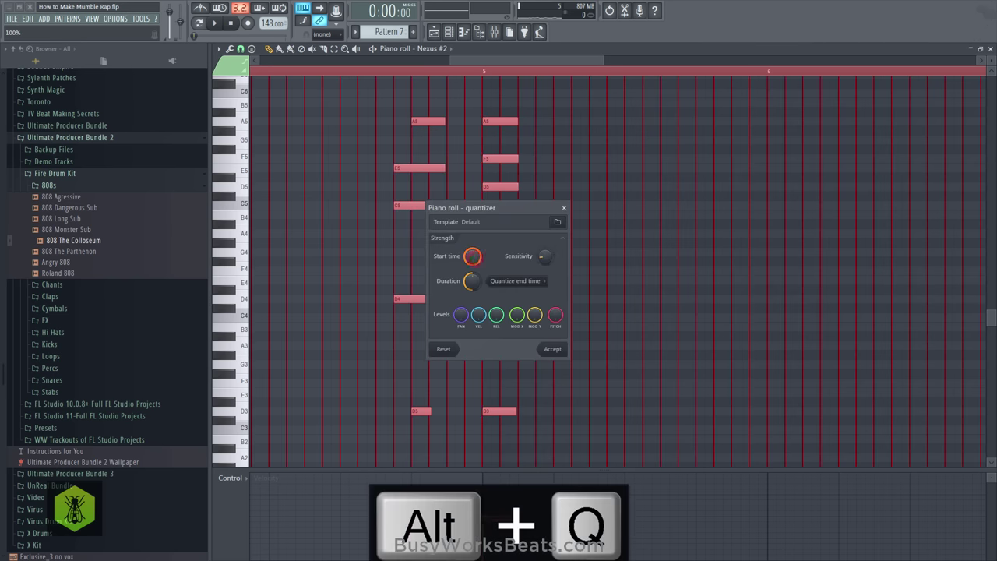
{"action": "left_click_drag", "start_coordinate": [471, 282], "coordinate": [471, 263]}
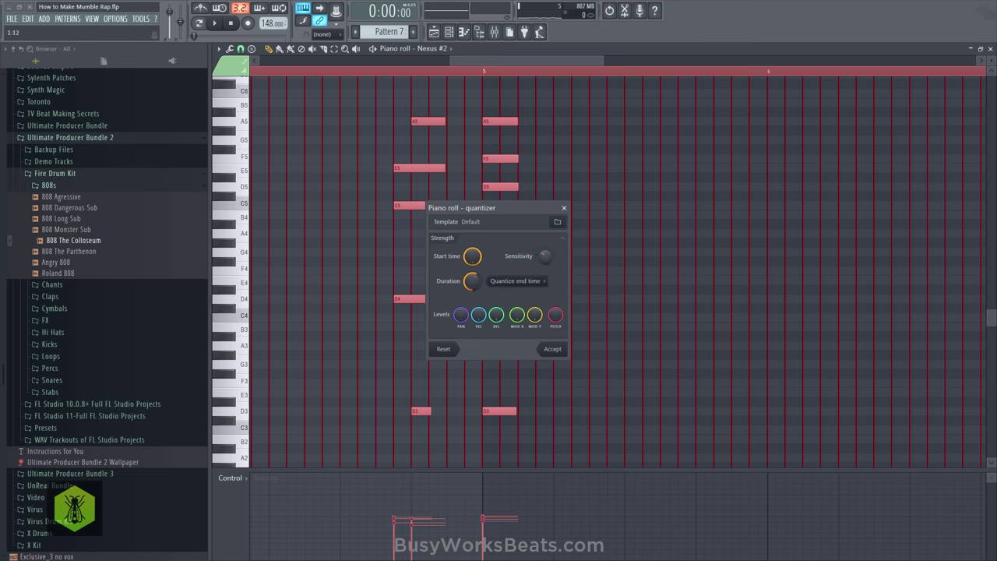
{"action": "left_click", "coordinate": [552, 350]}
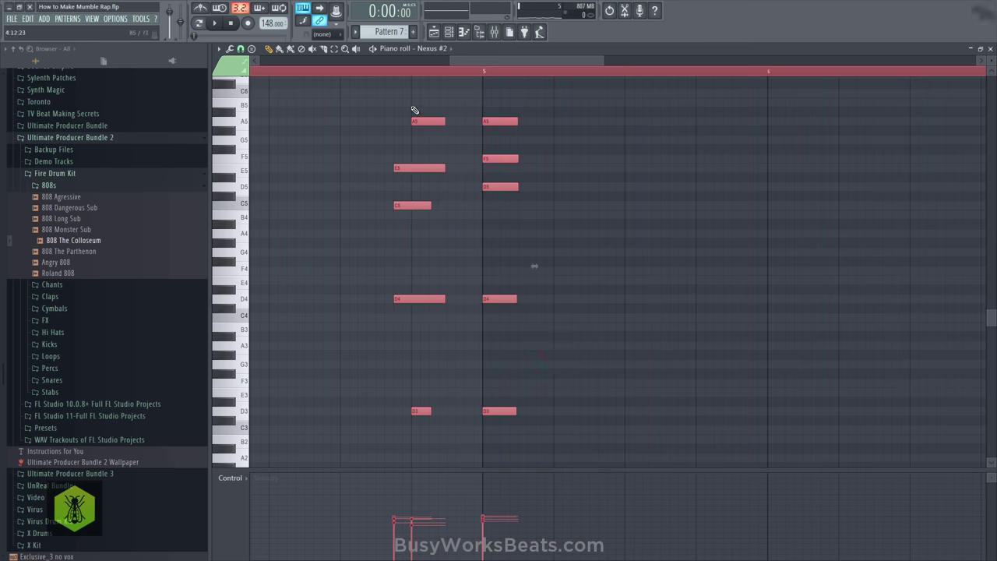
Align the early notes of the chord before bar 5 and the early C5 before bar 9 with the rest of their chords
{"action": "scroll", "coordinate": [412, 148], "scroll_direction": "down", "scroll_amount": 4}
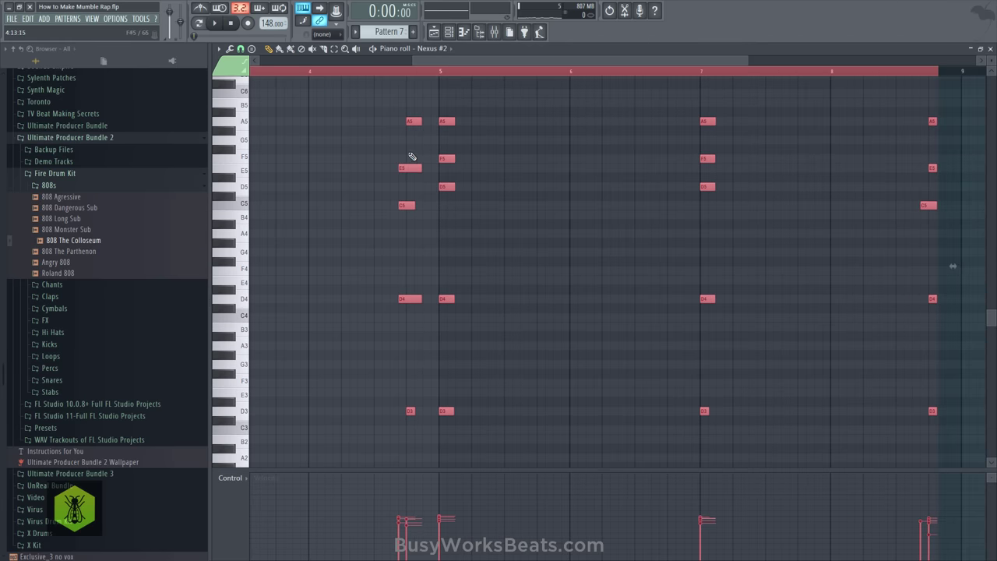
{"action": "left_click_drag", "start_coordinate": [408, 146], "coordinate": [418, 299]}
{"action": "key", "text": "space"}
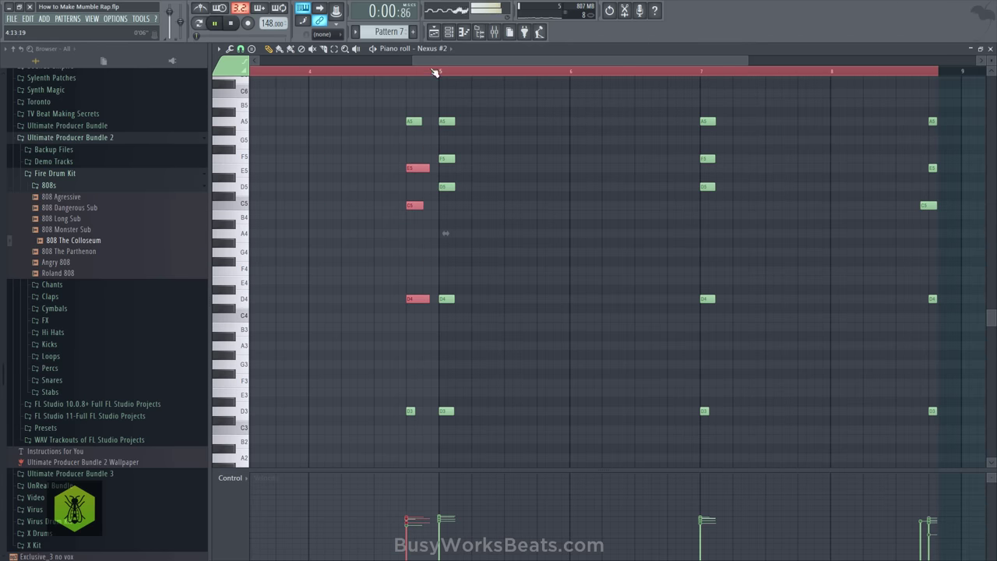
{"action": "left_click_drag", "start_coordinate": [479, 62], "coordinate": [592, 77]}
{"action": "left_click_drag", "start_coordinate": [699, 218], "coordinate": [683, 194]}
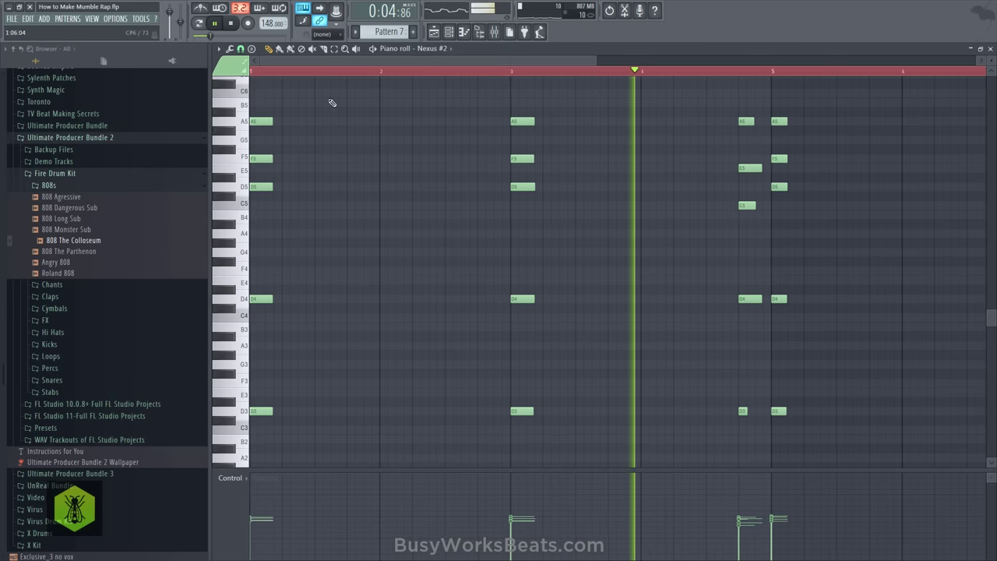
{"action": "scroll", "coordinate": [424, 85], "scroll_direction": "down", "scroll_amount": 4}
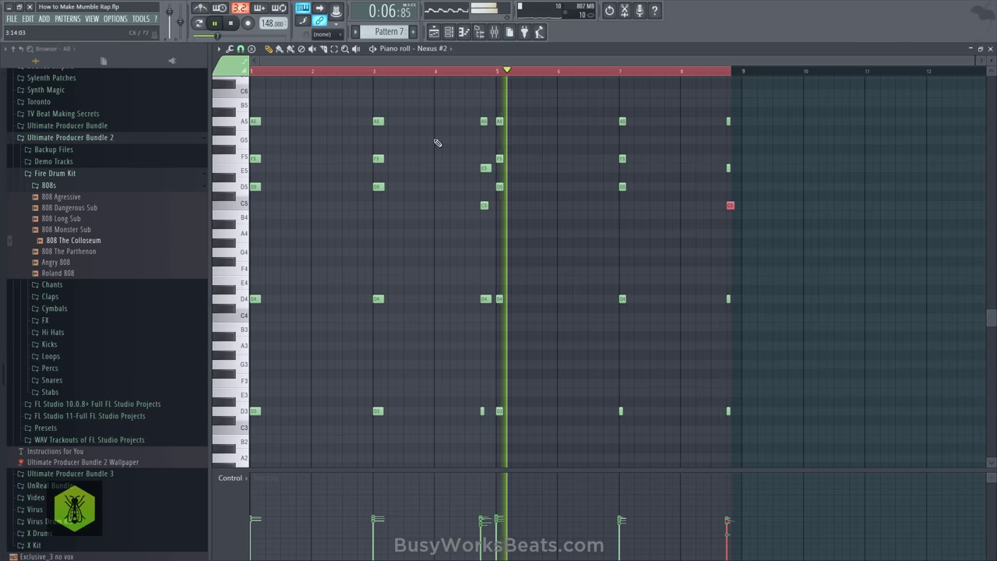
{"action": "left_click", "coordinate": [722, 72]}
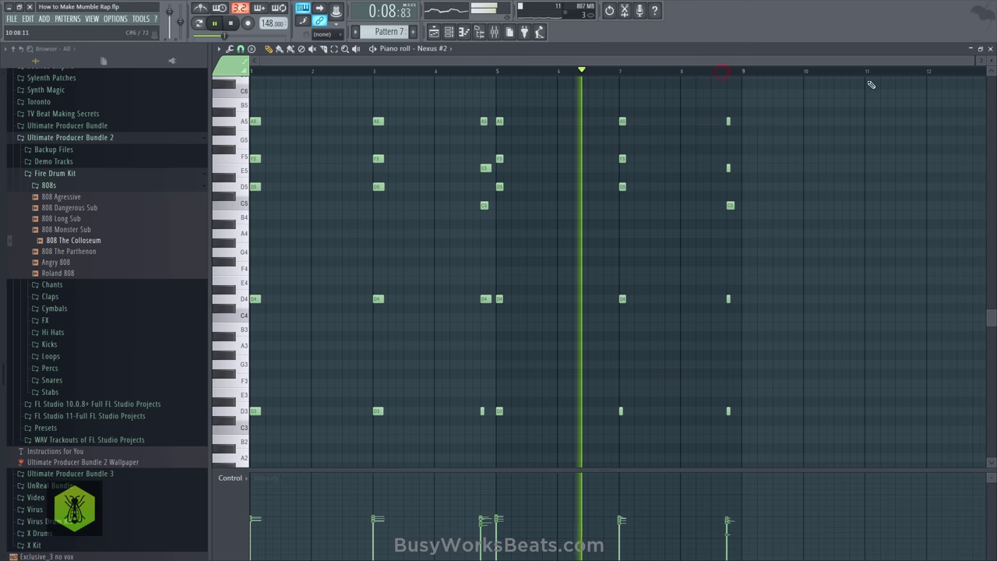
{"action": "left_click", "coordinate": [990, 48]}
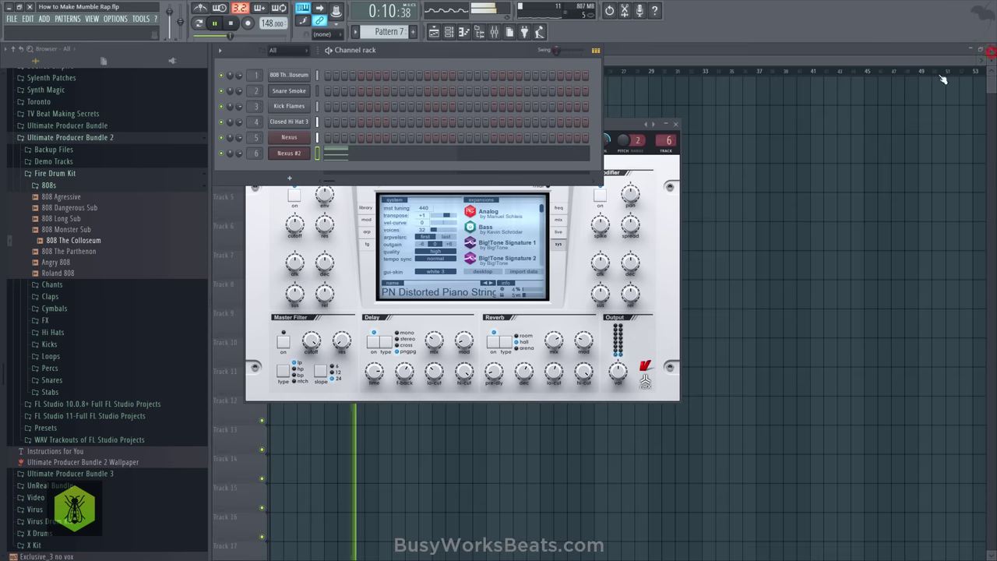
Place Pattern 7 on Track 5 at bars 1 and 9 of the playlist and make the second clip unique
{"action": "left_click", "coordinate": [665, 259]}
{"action": "left_click", "coordinate": [365, 207]}
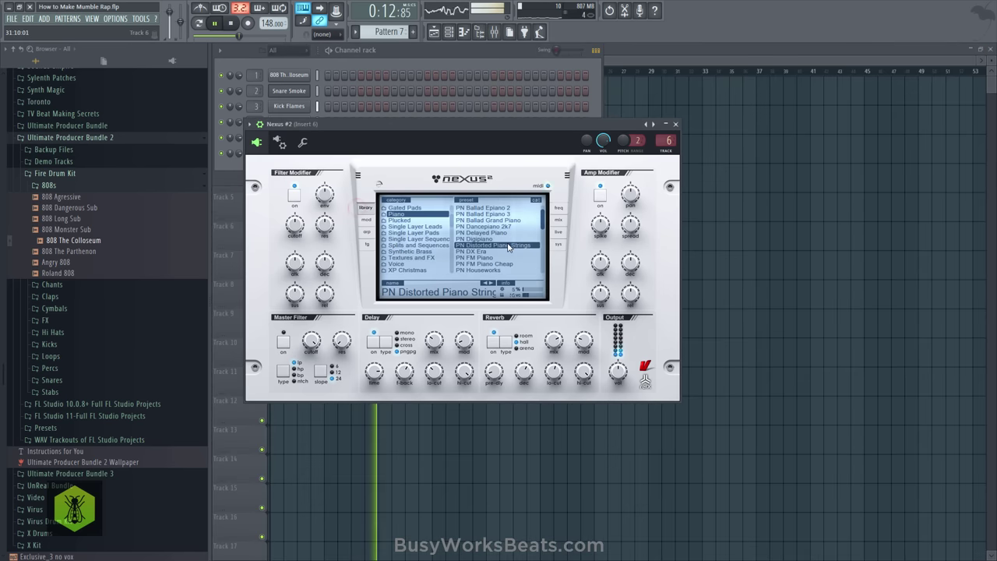
{"action": "right_click", "coordinate": [798, 228]}
{"action": "left_click_drag", "start_coordinate": [351, 224], "coordinate": [437, 196]}
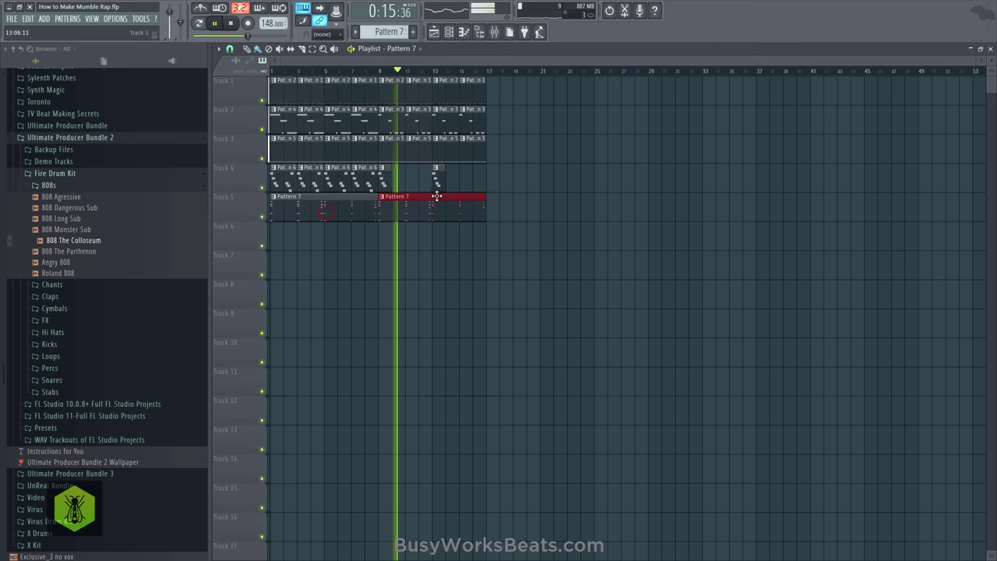
{"action": "left_click", "coordinate": [381, 197]}
{"action": "left_click", "coordinate": [394, 264]}
Transpose all Nexus #2 notes of the Pattern 8 clip up 8 semitones in the piano roll
{"action": "left_click", "coordinate": [382, 196]}
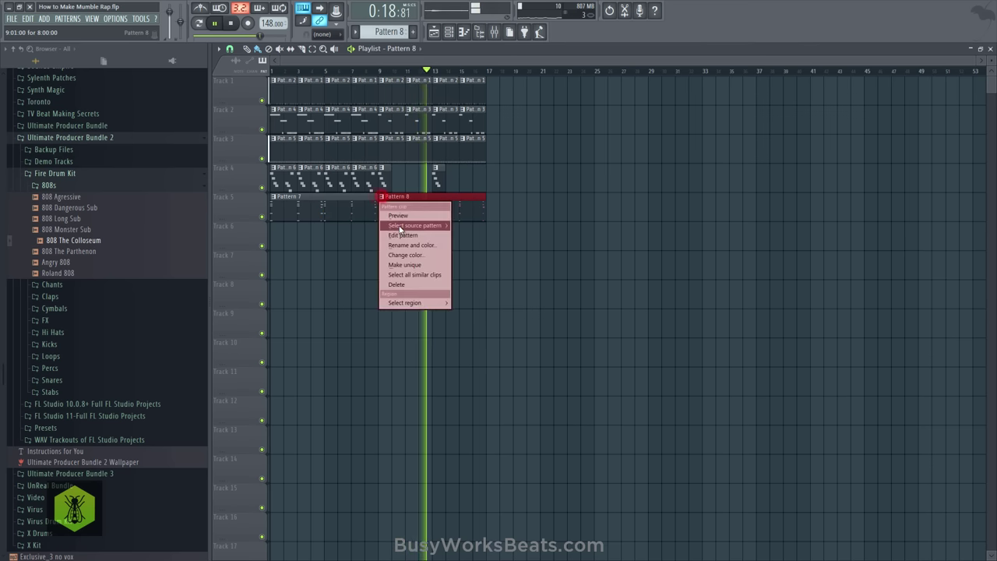
{"action": "left_click", "coordinate": [401, 234]}
{"action": "scroll", "coordinate": [305, 195], "scroll_direction": "up", "scroll_amount": 3}
{"action": "key", "text": "space"}
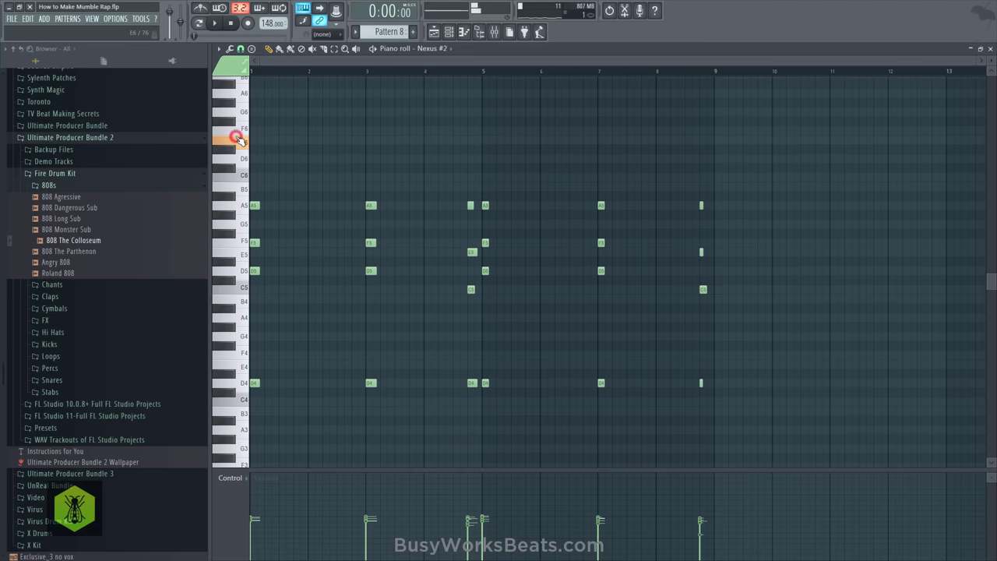
{"action": "key", "text": "ctrl+a"}
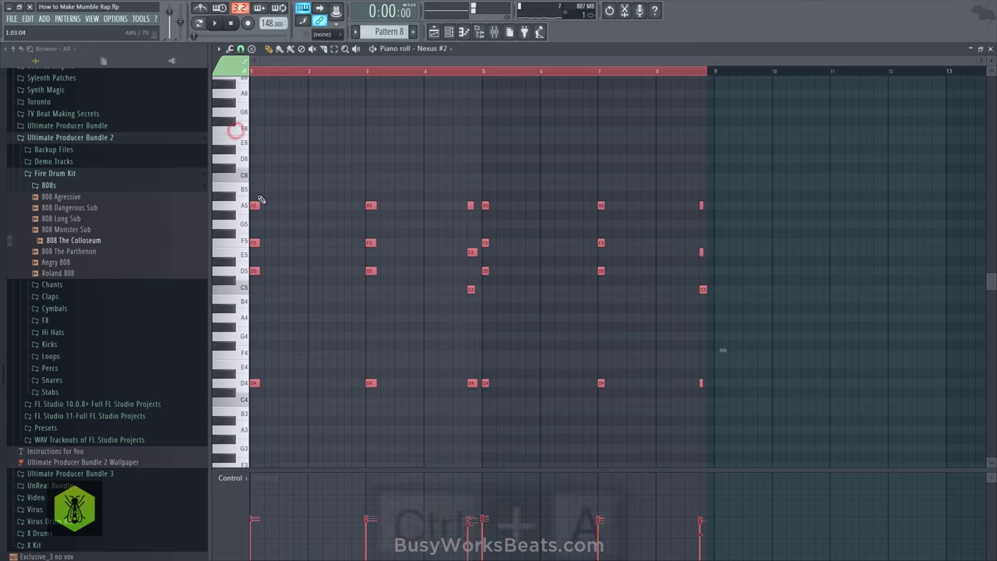
{"action": "key", "text": "Up"}
{"action": "key", "text": "Up"}
{"action": "key", "text": "Up"}
{"action": "key", "text": "Up"}
{"action": "key", "text": "Up"}
{"action": "key", "text": "Up"}
{"action": "key", "text": "Up"}
{"action": "key", "text": "Up"}
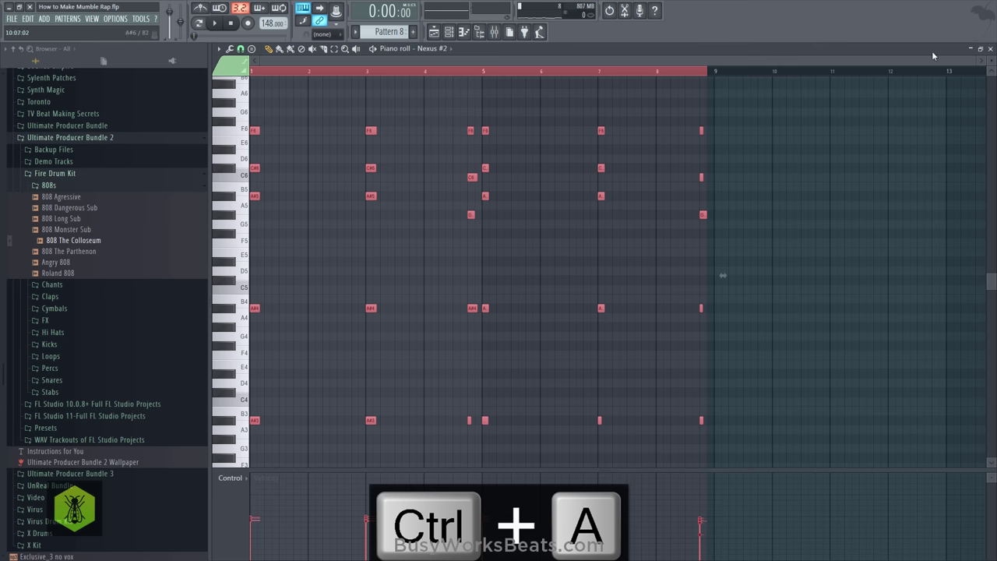
{"action": "left_click", "coordinate": [989, 48]}
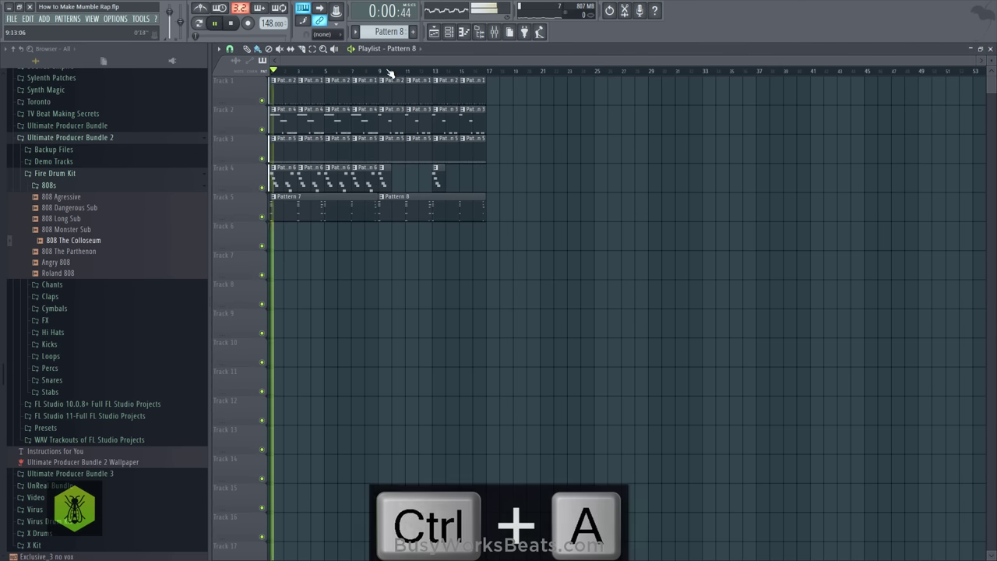
Audition the arrangement from bar 9 to hear the transposed Pattern 8
{"action": "left_click", "coordinate": [380, 71]}
{"action": "key", "text": "space"}
{"action": "key", "text": "space"}
Raise all Nexus #2 notes of Pattern 8 another 4 semitones, moving the top notes to A6, and play the result
{"action": "left_click", "coordinate": [449, 34]}
{"action": "left_click", "coordinate": [350, 152]}
{"action": "scroll", "coordinate": [329, 156], "scroll_direction": "up", "scroll_amount": 2}
{"action": "left_click", "coordinate": [234, 207]}
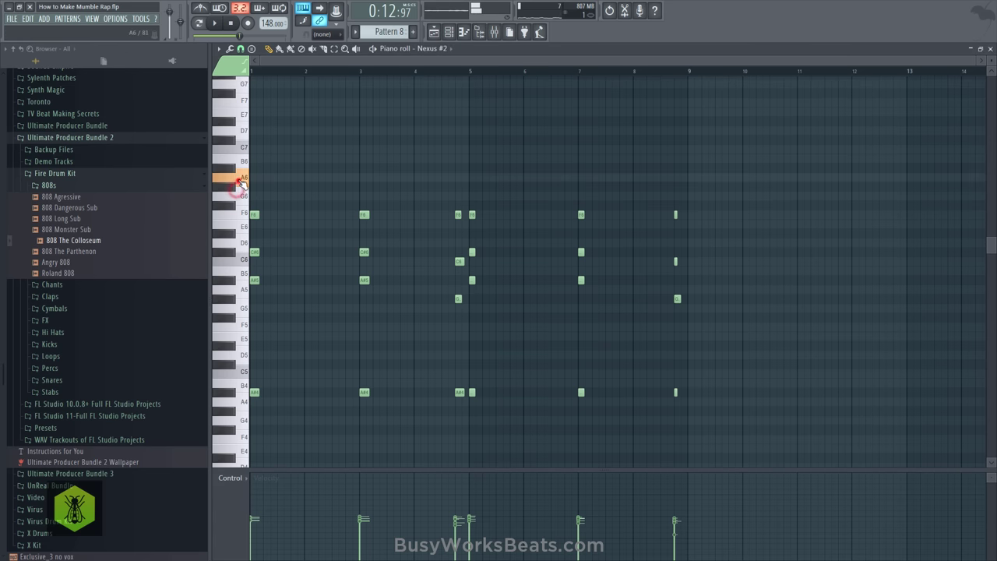
{"action": "key", "text": "ctrl+a"}
{"action": "left_click_drag", "start_coordinate": [259, 214], "coordinate": [260, 176]}
{"action": "key", "text": "space"}
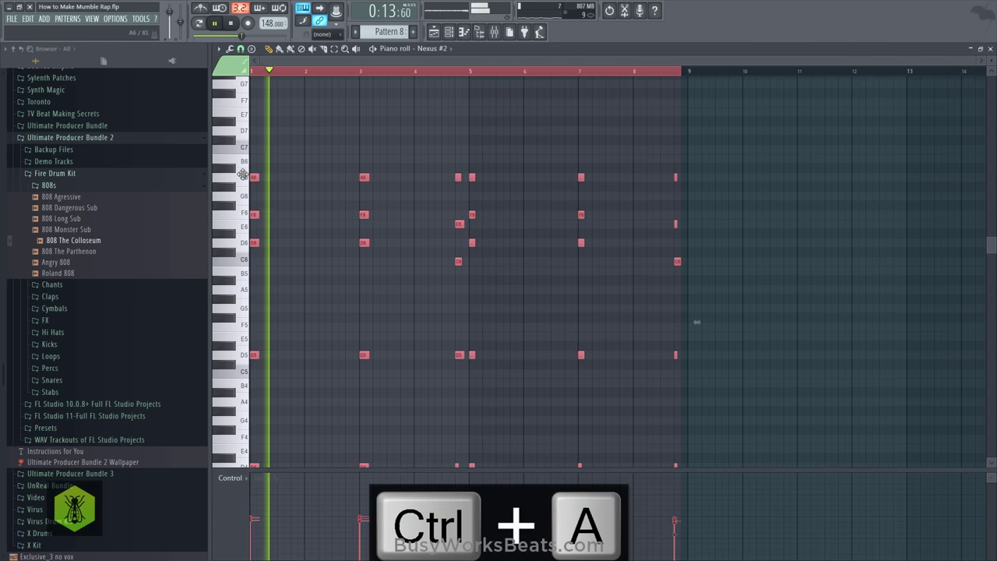
{"action": "left_click", "coordinate": [990, 48]}
Save the project and check the track levels in the mixer while the beat plays
{"action": "key", "text": "F6"}
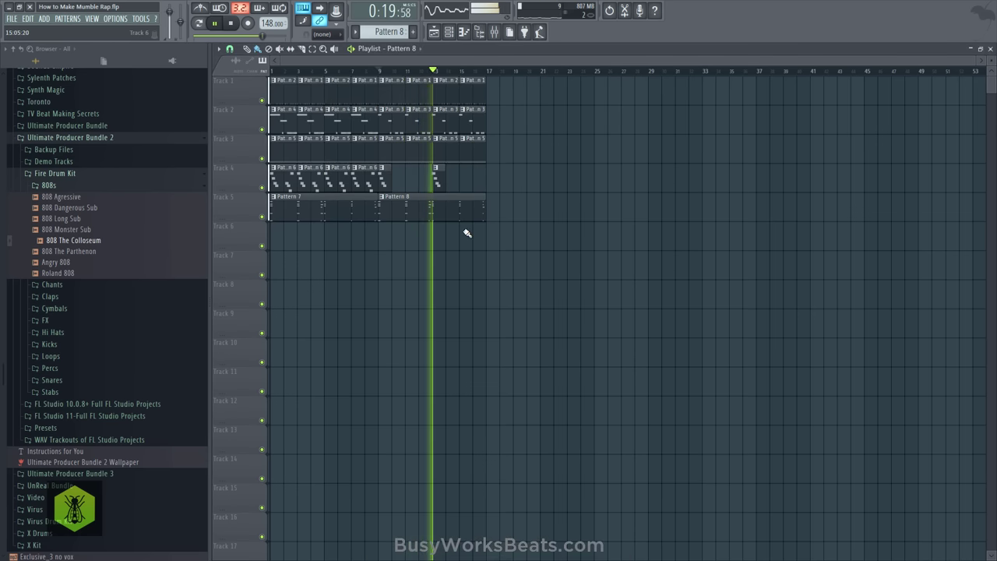
{"action": "key", "text": "ctrl+s"}
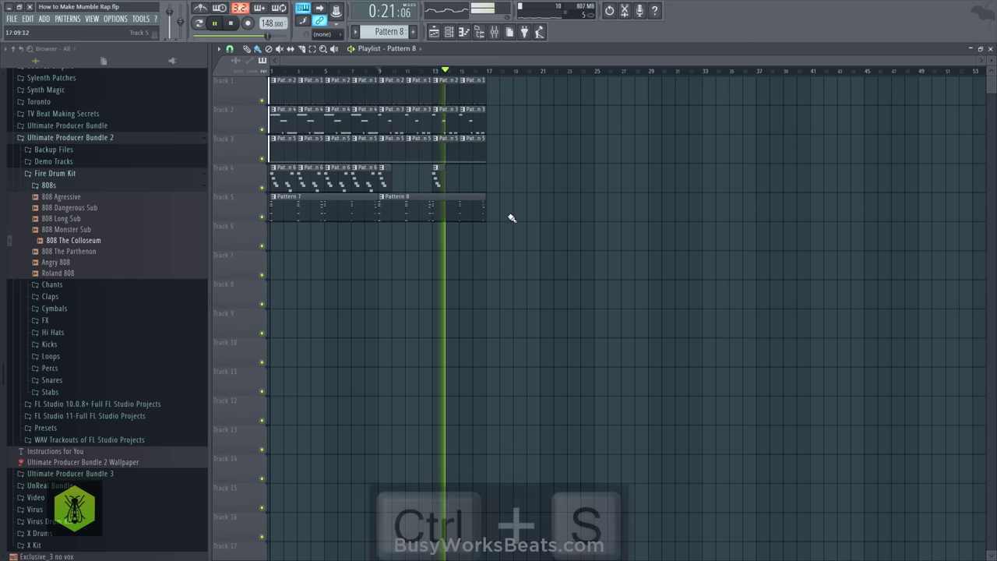
{"action": "left_click", "coordinate": [493, 33]}
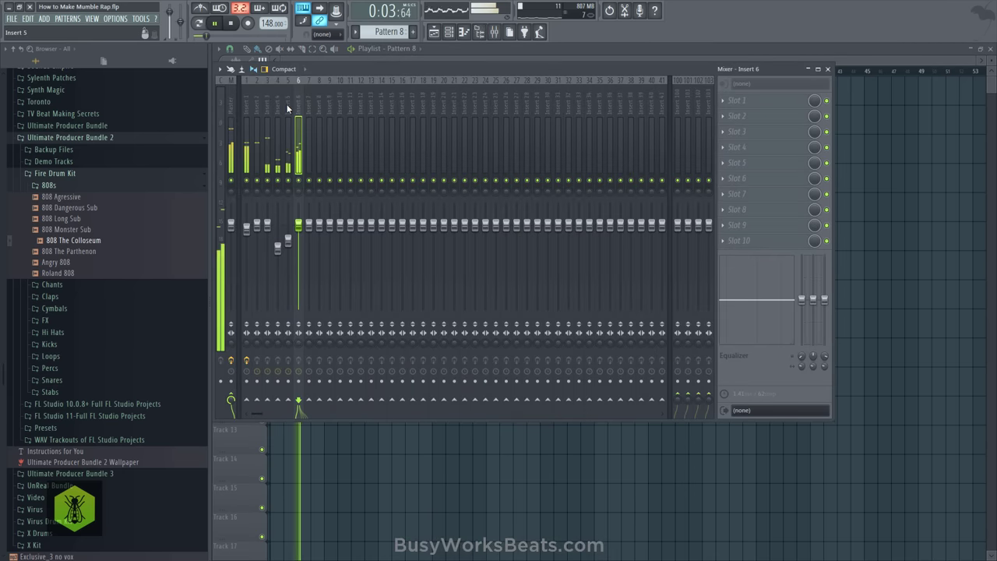
{"action": "left_click", "coordinate": [362, 452]}
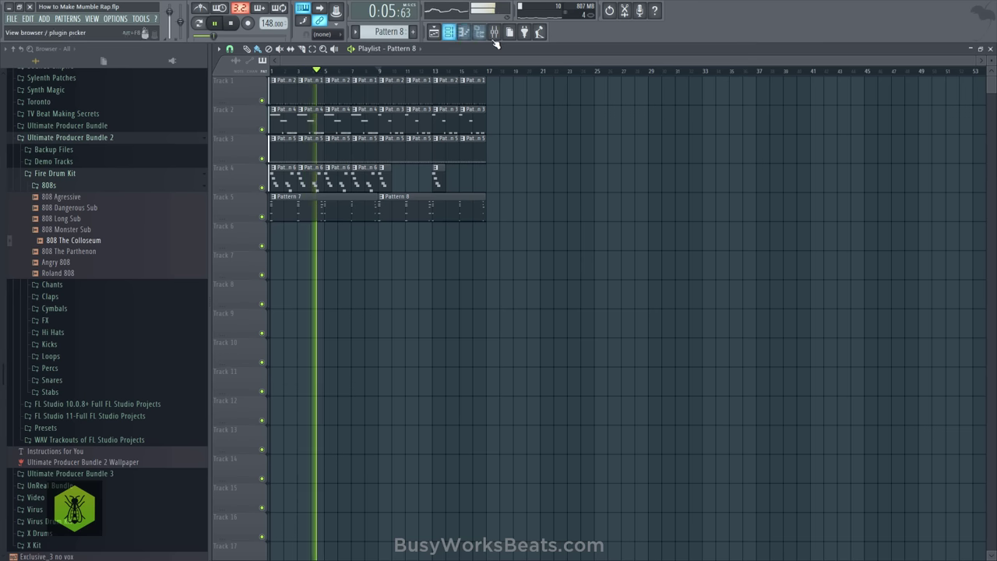
{"action": "left_click", "coordinate": [494, 33]}
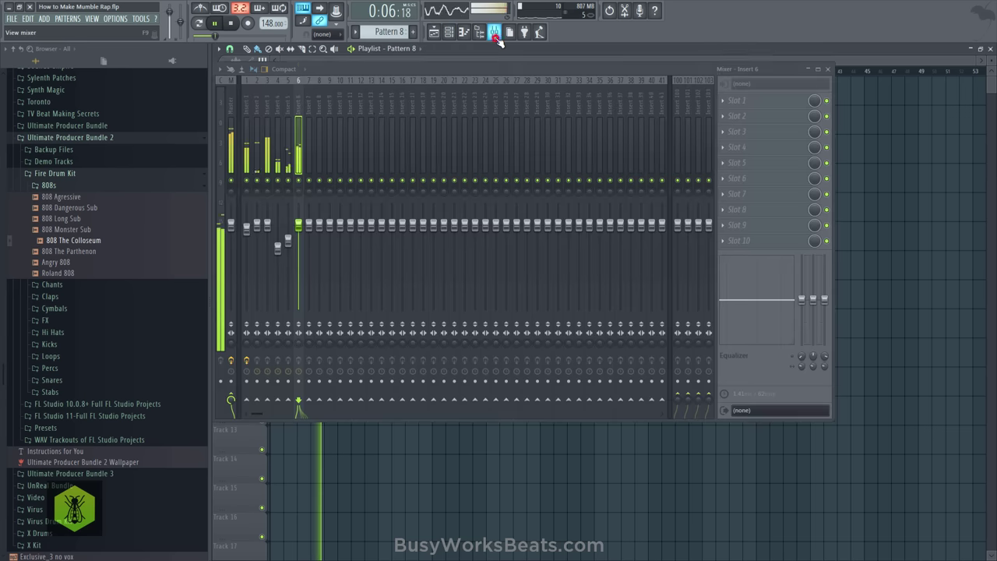
In Pattern 5's Closed Hi Hat 3 notes, remove the fifth hit, lengthen the fourth over it and chop it at 1/6 beat snap
{"action": "left_click", "coordinate": [448, 32]}
{"action": "left_click", "coordinate": [372, 121]}
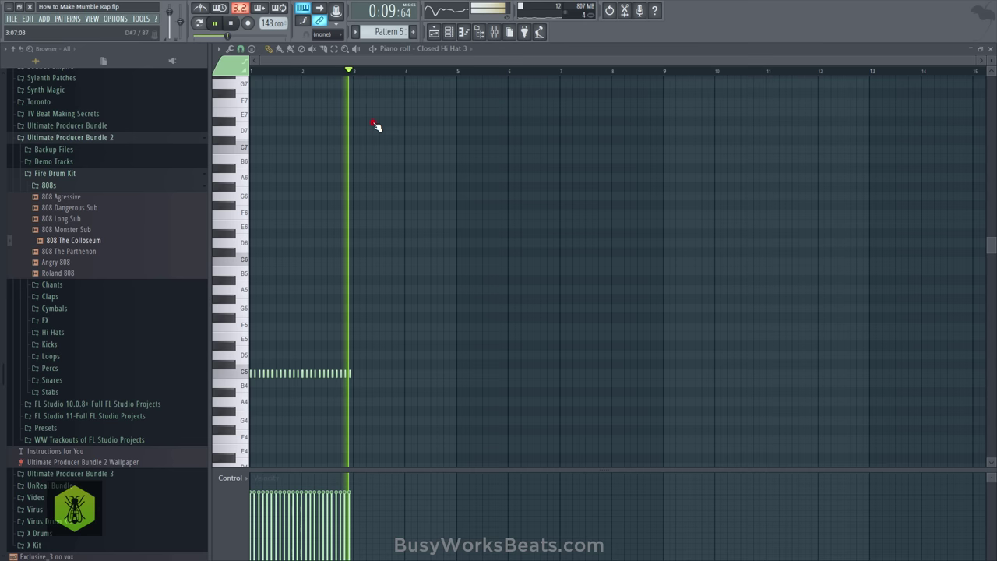
{"action": "scroll", "coordinate": [279, 72], "scroll_direction": "up", "scroll_amount": 6}
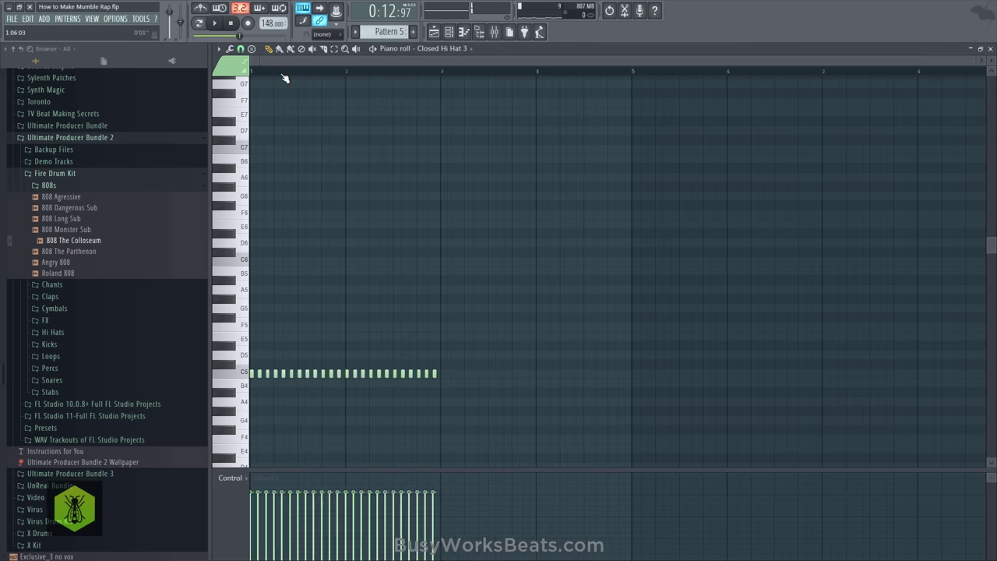
{"action": "left_click", "coordinate": [242, 49]}
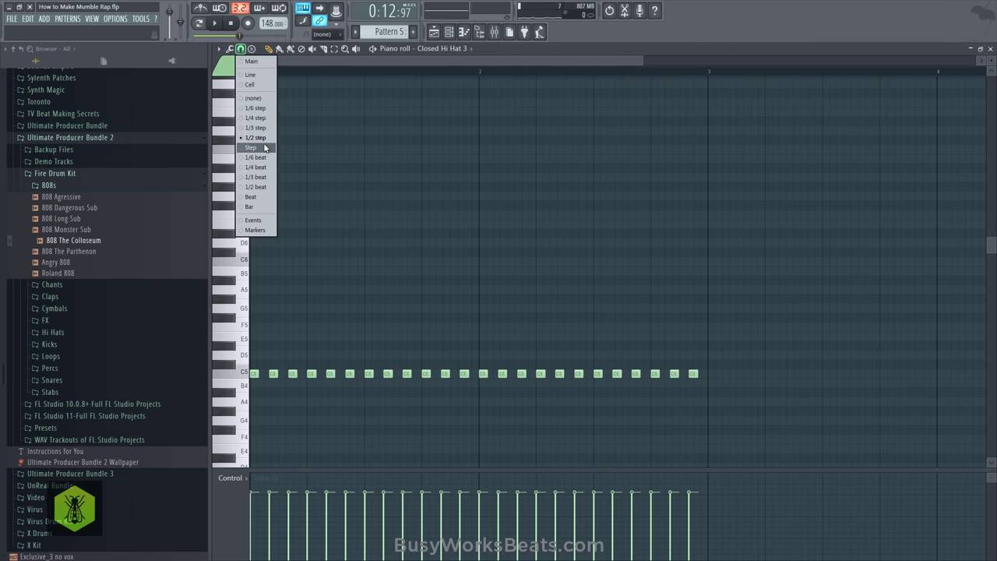
{"action": "left_click", "coordinate": [266, 159]}
{"action": "key", "text": "space"}
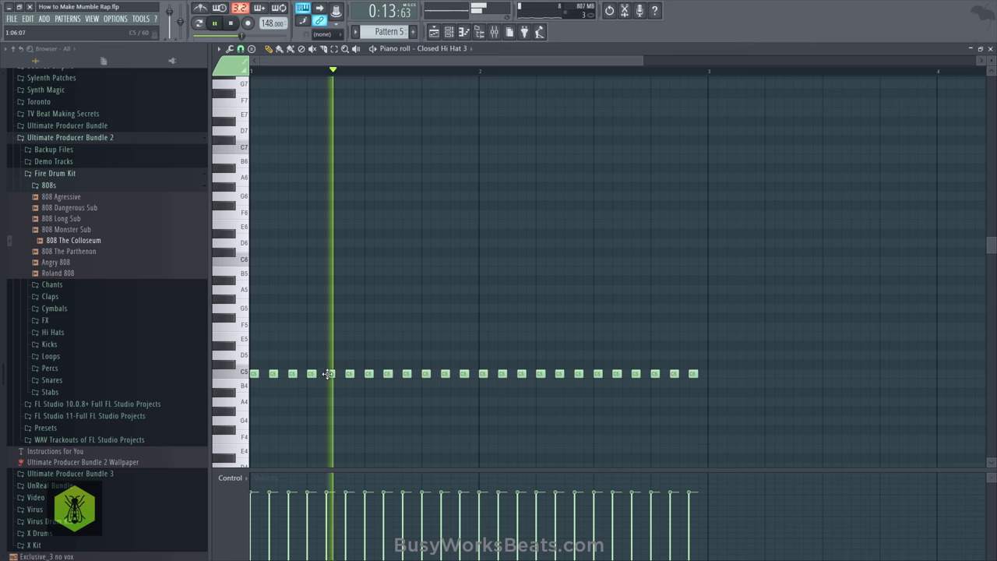
{"action": "key", "text": "space"}
{"action": "right_click", "coordinate": [335, 376]}
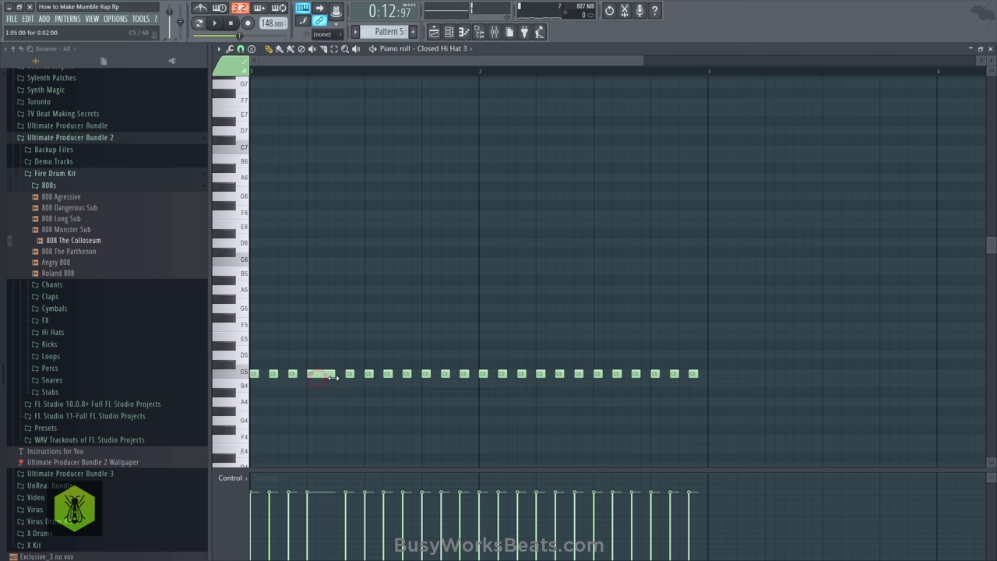
{"action": "key", "text": "ctrl+u"}
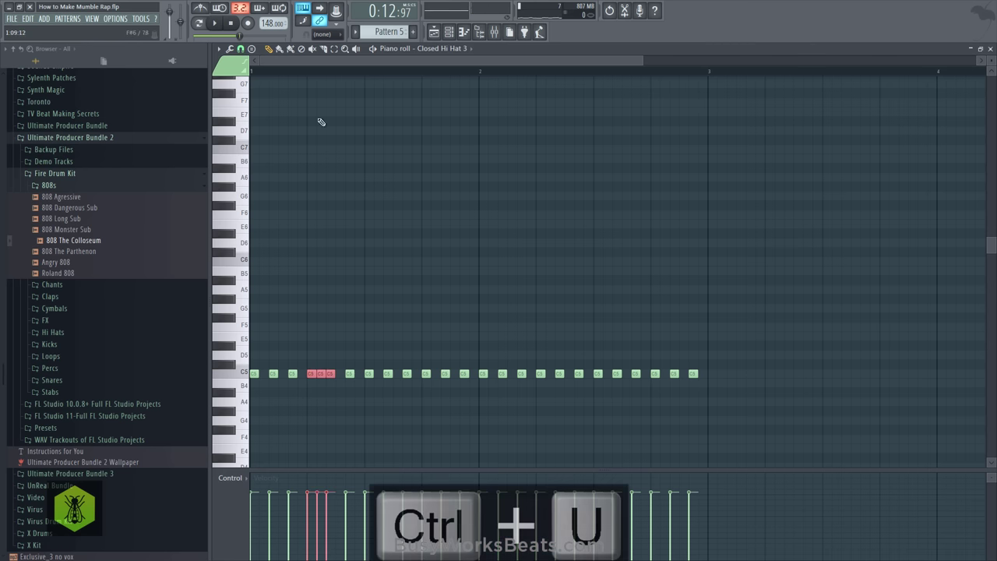
Chop the three short hi-hat notes again with the snap at 1/3 step and play the roll
{"action": "left_click", "coordinate": [241, 49]}
{"action": "left_click", "coordinate": [267, 139]}
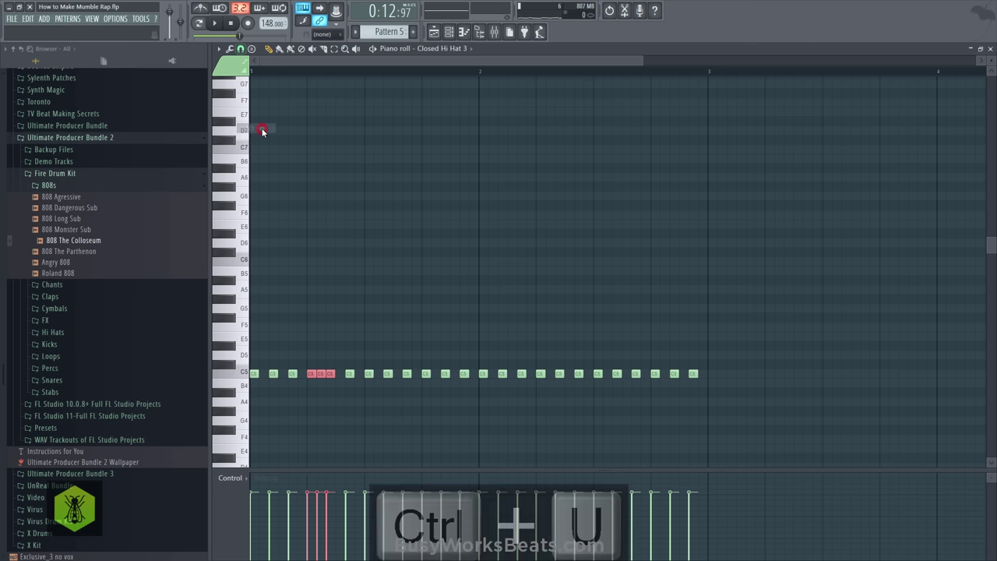
{"action": "key", "text": "ctrl+u"}
{"action": "key", "text": "space"}
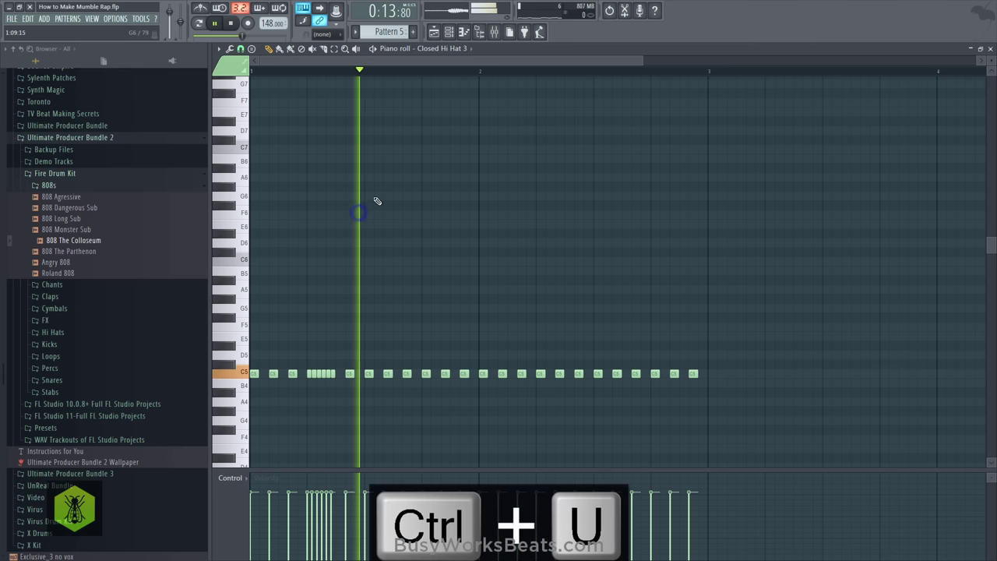
Delete the single hi-hat after the roll, duplicate the roll directly behind itself and play the result
{"action": "right_click", "coordinate": [345, 373]}
{"action": "key", "text": "ctrl+space"}
{"action": "mouse_move", "coordinate": [337, 374]}
{"action": "left_mouse_down"}
{"action": "mouse_move", "coordinate": [309, 380]}
{"action": "mouse_move", "coordinate": [339, 376]}
{"action": "left_mouse_up"}
{"action": "key", "text": "ctrl+b"}
{"action": "key", "text": "space"}
{"action": "key", "text": "space"}
{"action": "key", "text": "space"}
{"action": "right_click", "coordinate": [365, 335]}
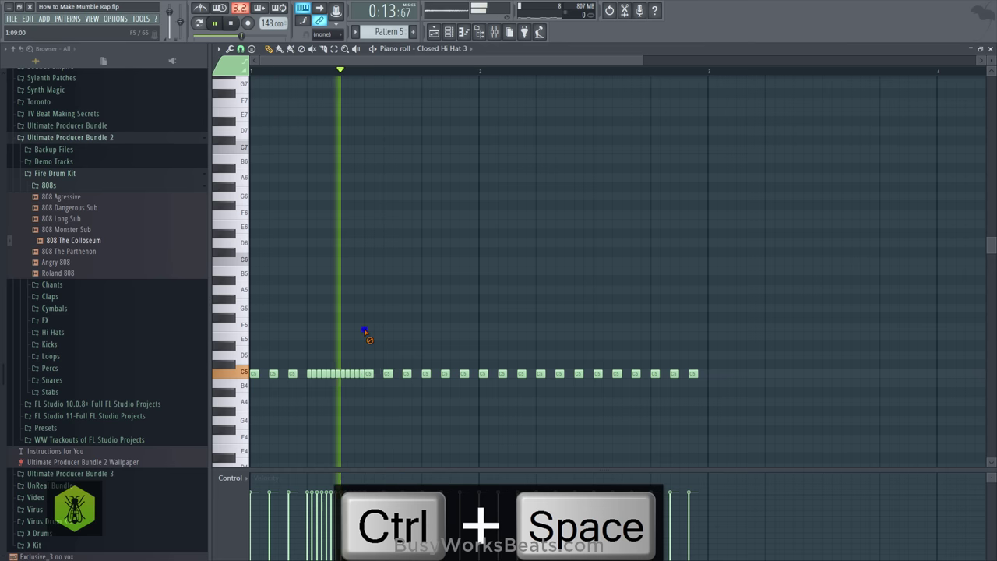
{"action": "right_click", "coordinate": [358, 287]}
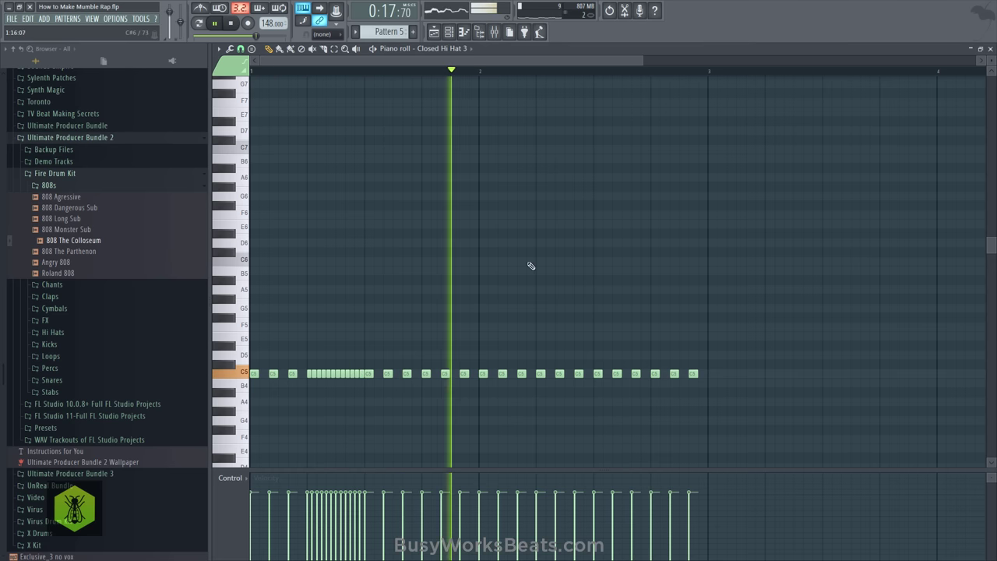
Enable the Kick Flames volume envelope and shorten it with zero attack, hold and sustain and a brief decay
{"action": "left_click", "coordinate": [989, 49]}
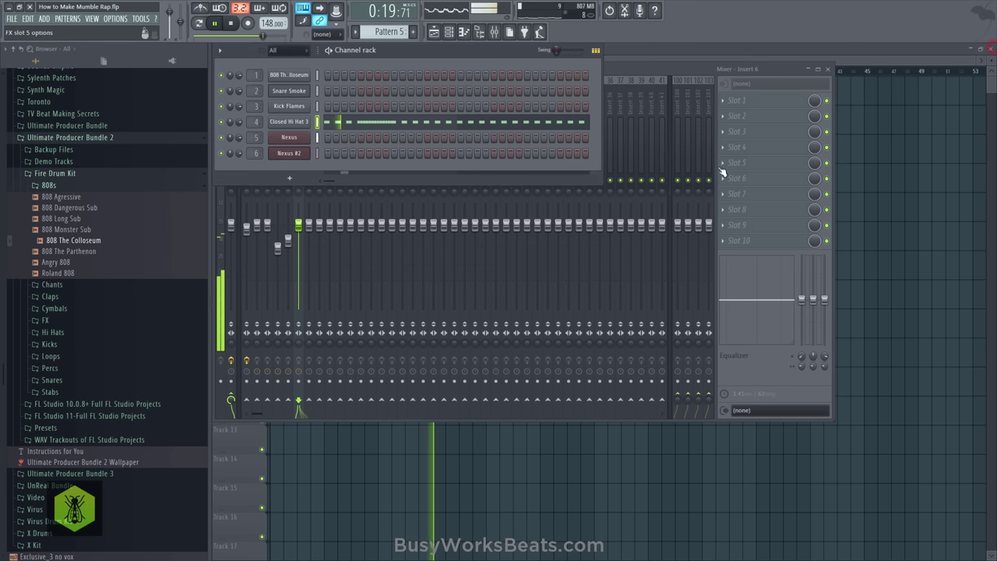
{"action": "left_click_drag", "start_coordinate": [399, 28], "coordinate": [396, 31]}
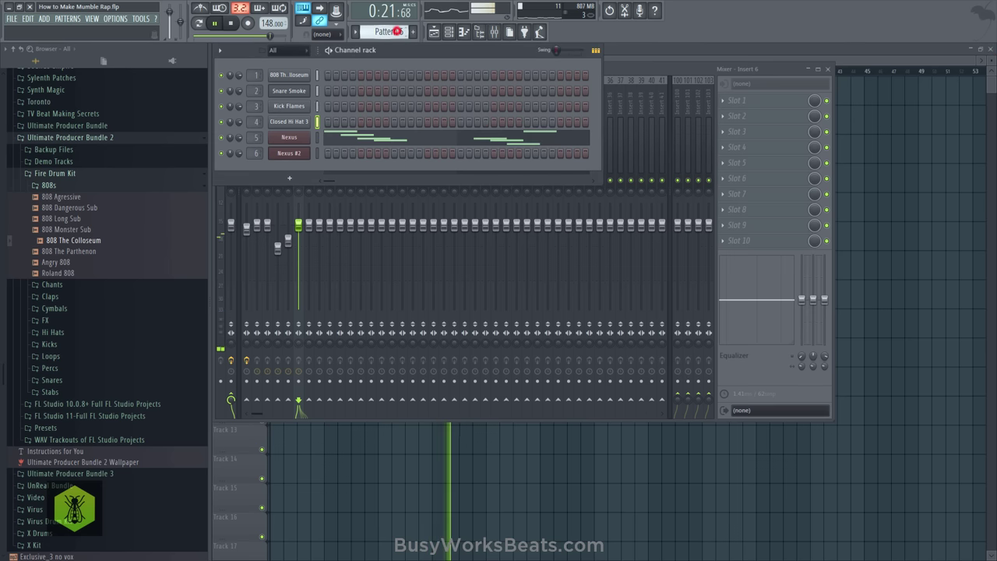
{"action": "left_click", "coordinate": [612, 71]}
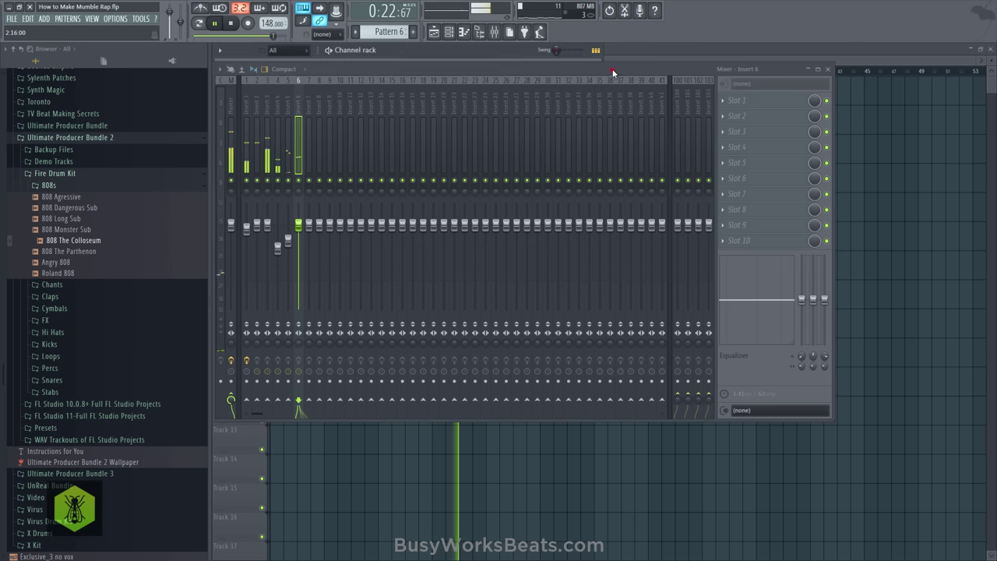
{"action": "left_click", "coordinate": [454, 32]}
{"action": "left_click", "coordinate": [302, 105]}
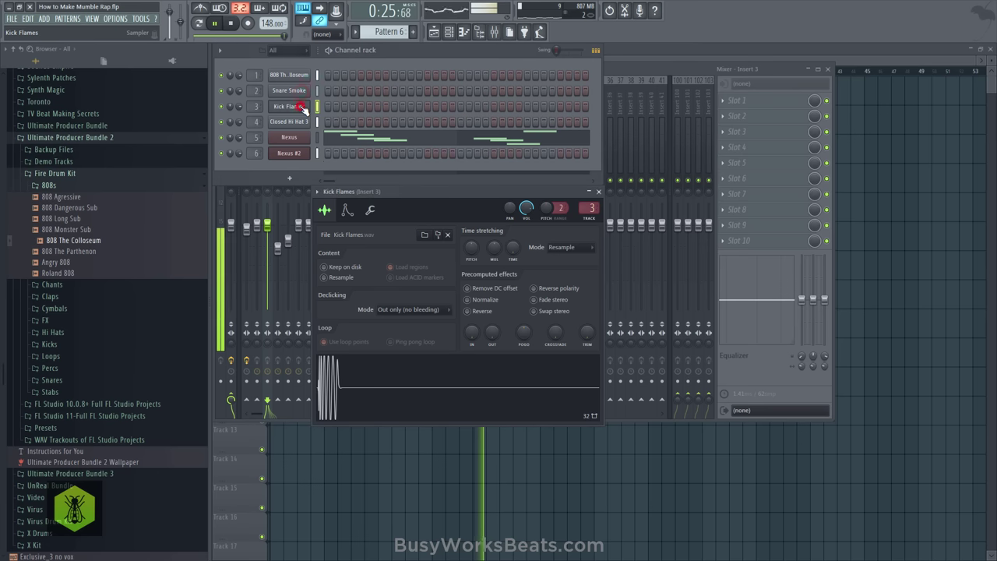
{"action": "left_click", "coordinate": [347, 211]}
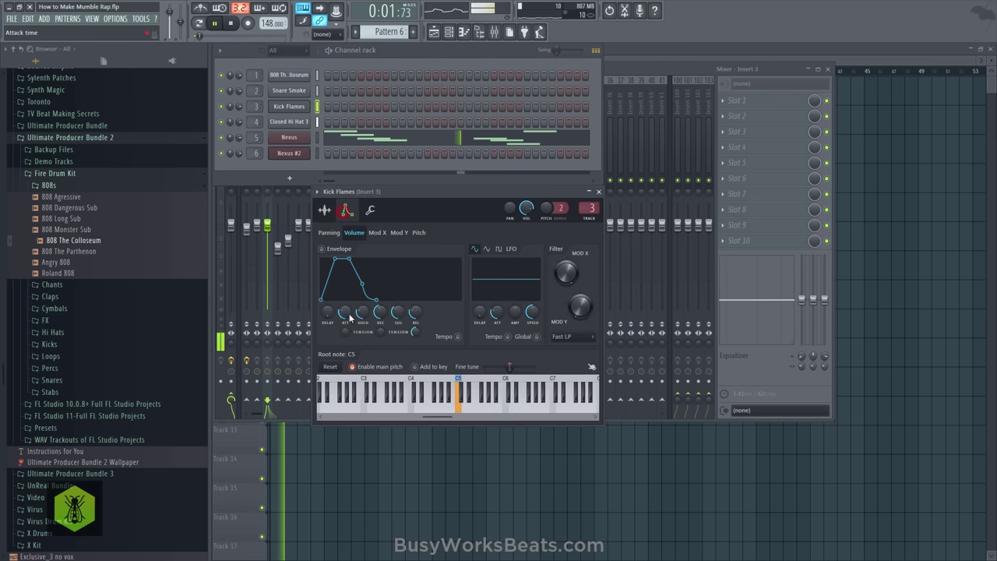
{"action": "left_click_drag", "start_coordinate": [348, 315], "coordinate": [363, 340]}
{"action": "mouse_move", "coordinate": [379, 313]}
{"action": "left_mouse_down"}
{"action": "mouse_move", "coordinate": [379, 335]}
{"action": "mouse_move", "coordinate": [415, 336]}
{"action": "mouse_move", "coordinate": [380, 336]}
{"action": "mouse_move", "coordinate": [380, 307]}
{"action": "left_mouse_up"}
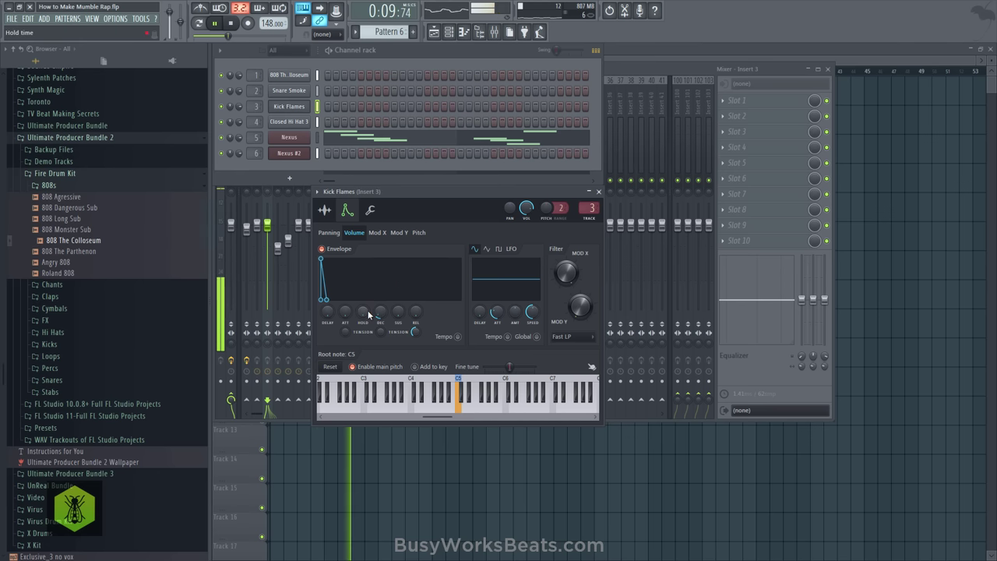
Inspect the volume envelope of the 808 The Colloseum channel and return to the playlist
{"action": "left_click", "coordinate": [287, 75]}
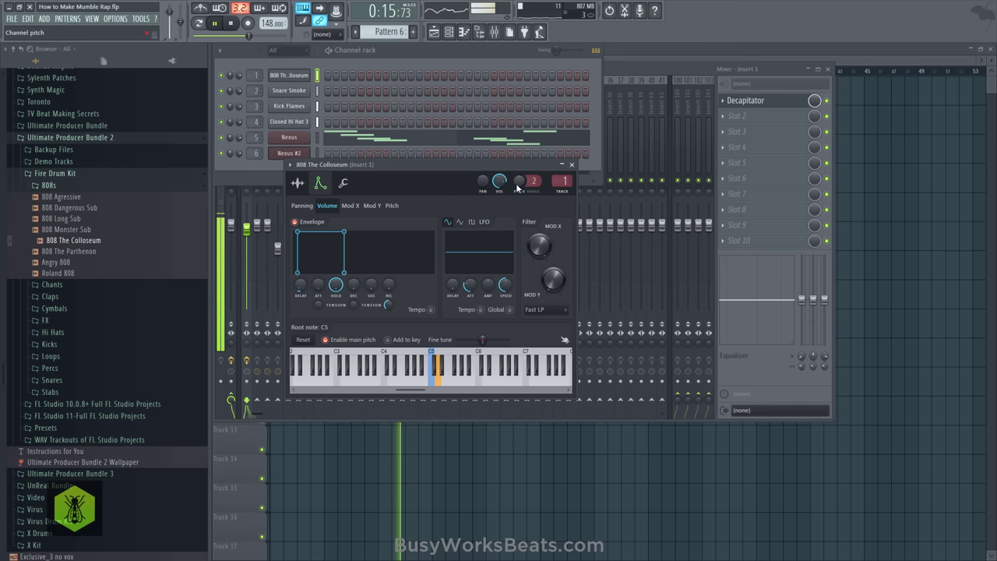
{"action": "left_click", "coordinate": [572, 165]}
{"action": "right_click", "coordinate": [870, 176]}
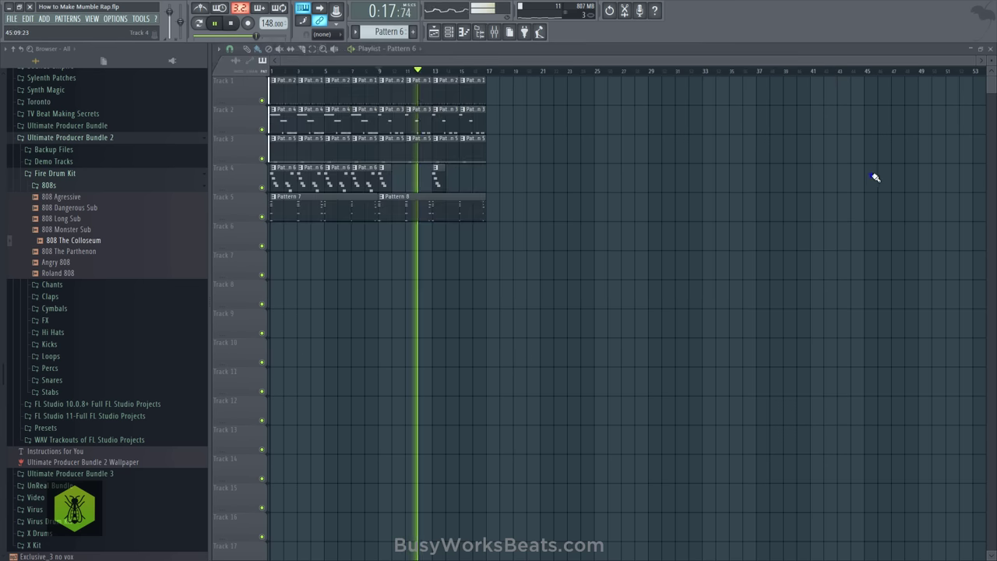
Load UAD Lexicon 224 on mixer Insert 100, choose program 3 and set the bass reverb time to 0.6 s
{"action": "left_click", "coordinate": [493, 35]}
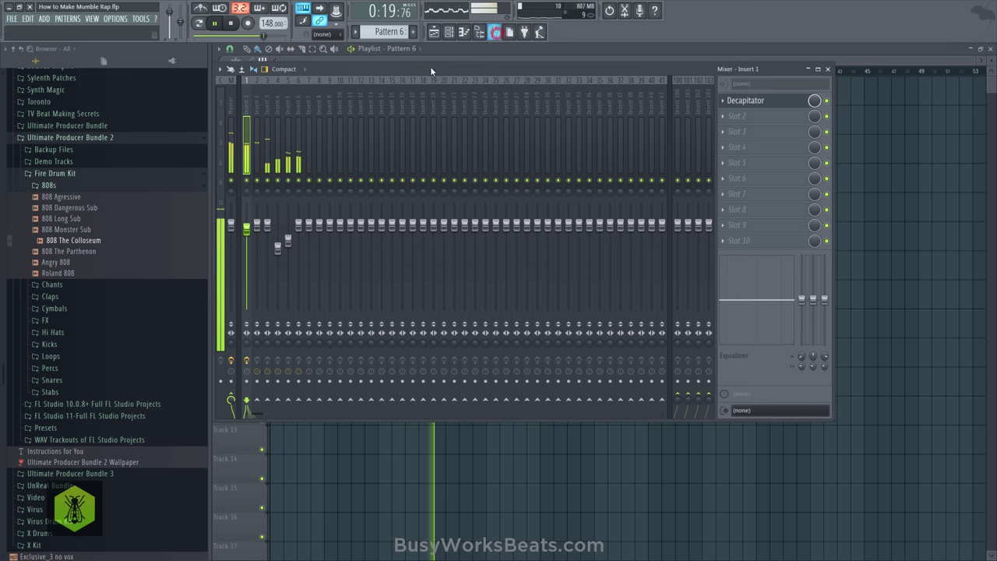
{"action": "left_click", "coordinate": [298, 107]}
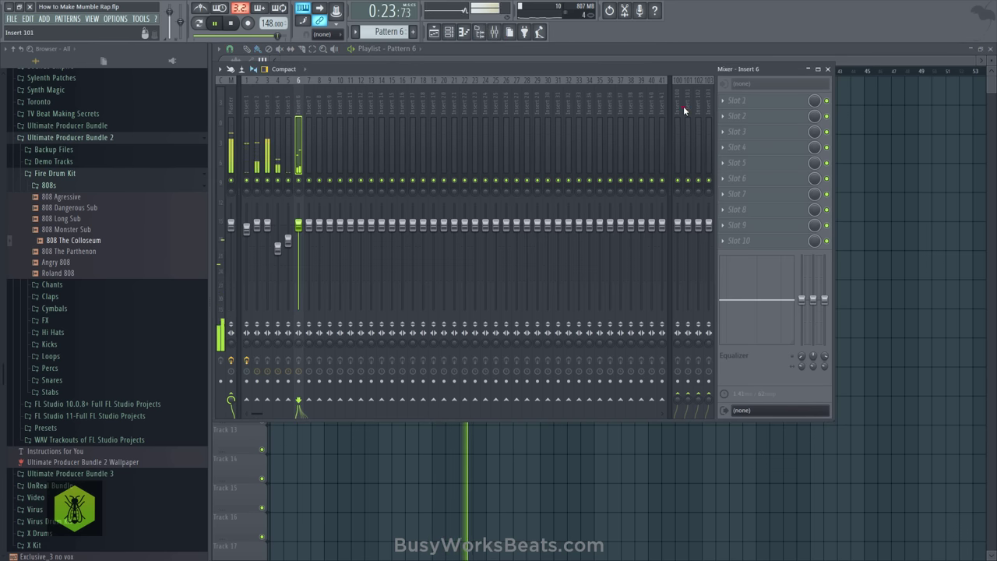
{"action": "left_click", "coordinate": [737, 101]}
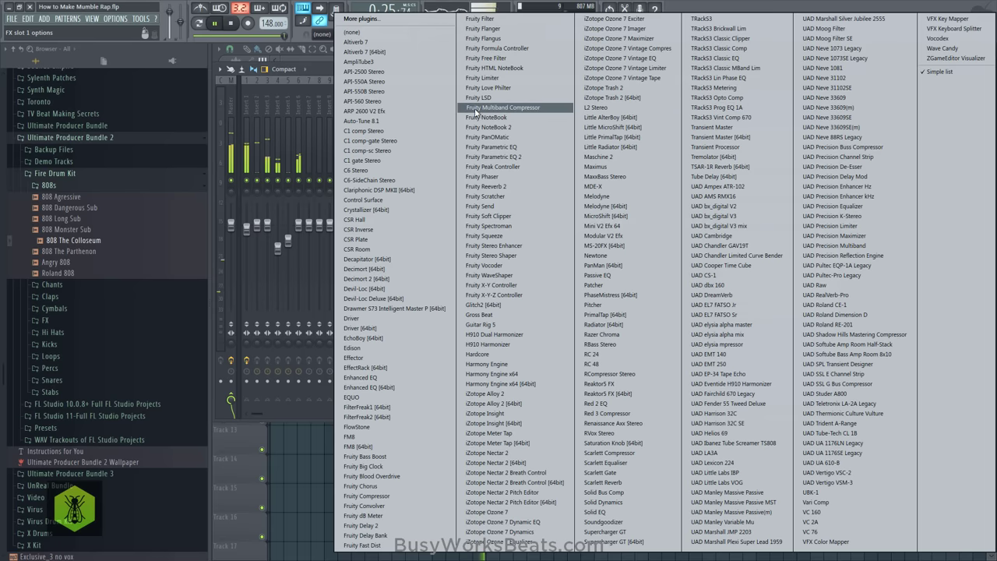
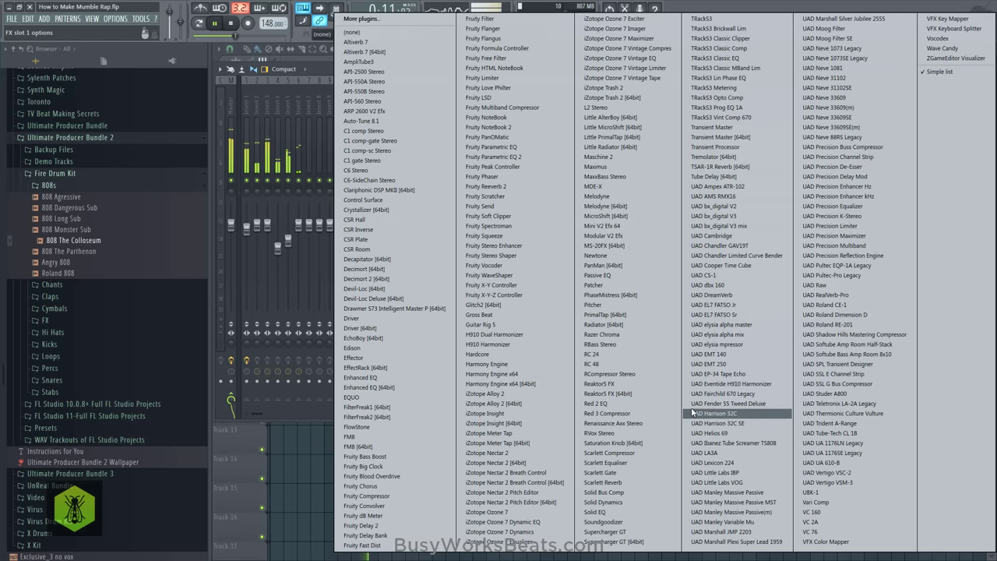
{"action": "left_click", "coordinate": [744, 462]}
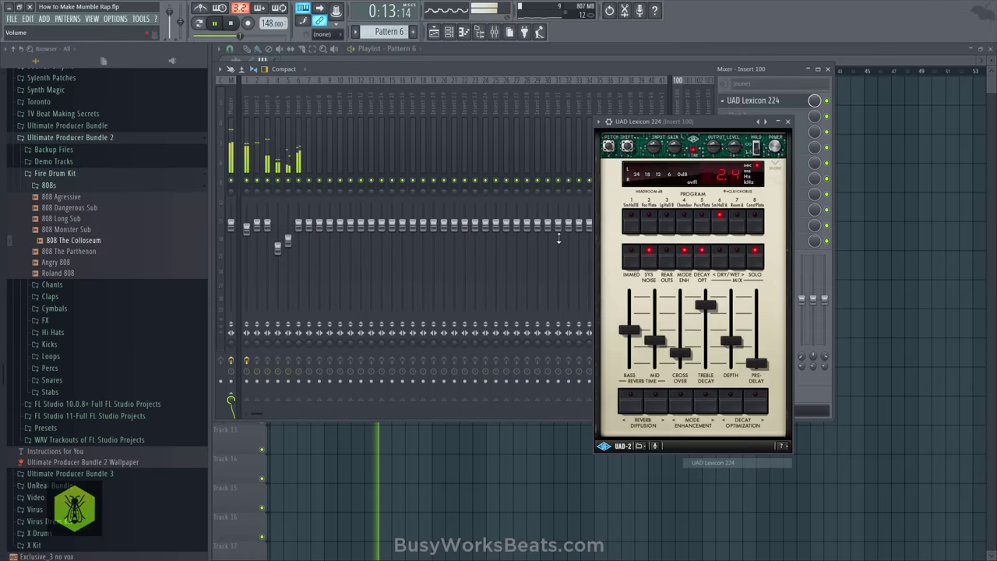
{"action": "left_click", "coordinate": [667, 221]}
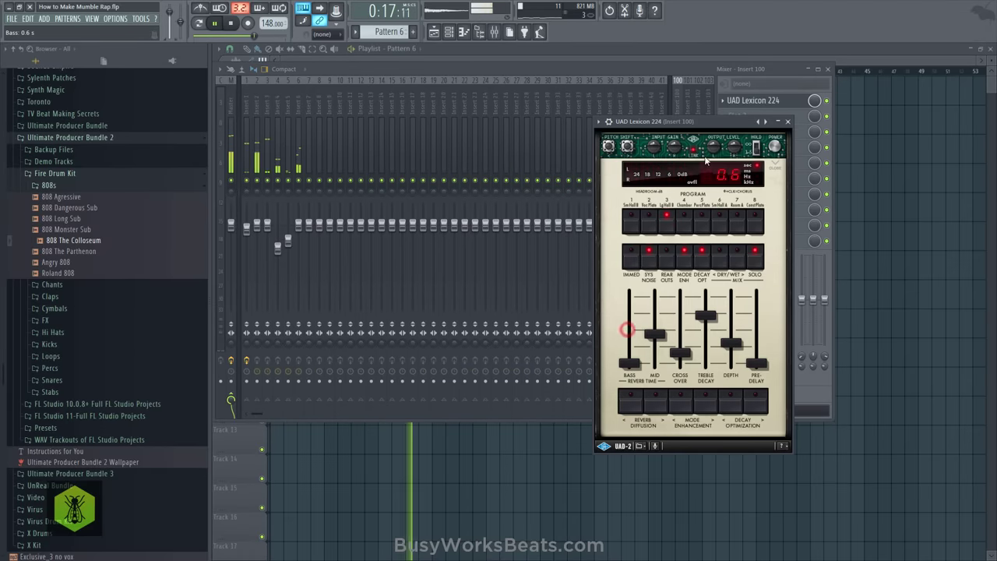
{"action": "left_click", "coordinate": [787, 122]}
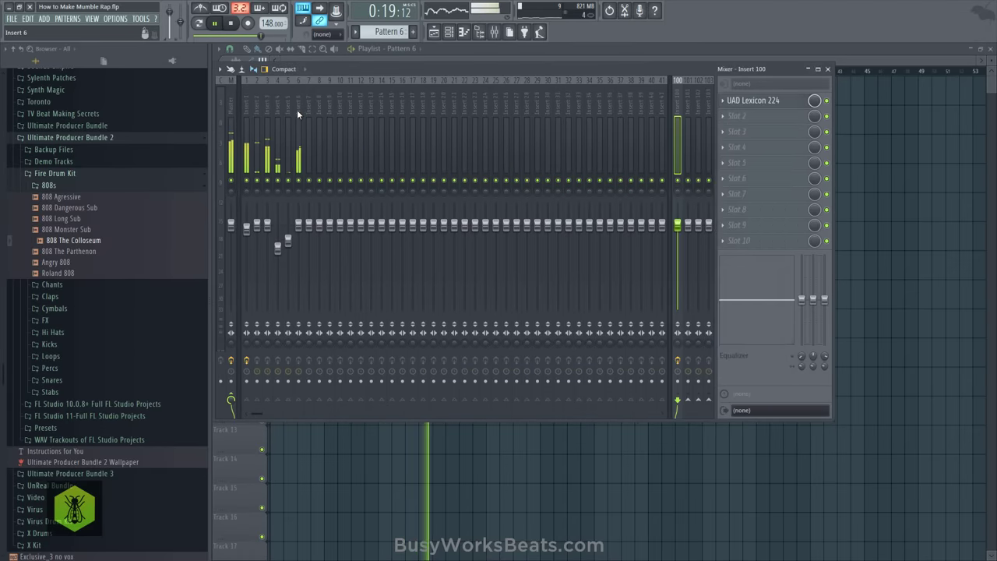
Send mixer Inserts 6, 5 and 4 to the reverb on Insert 100, adjusting each send level
{"action": "left_click", "coordinate": [297, 109]}
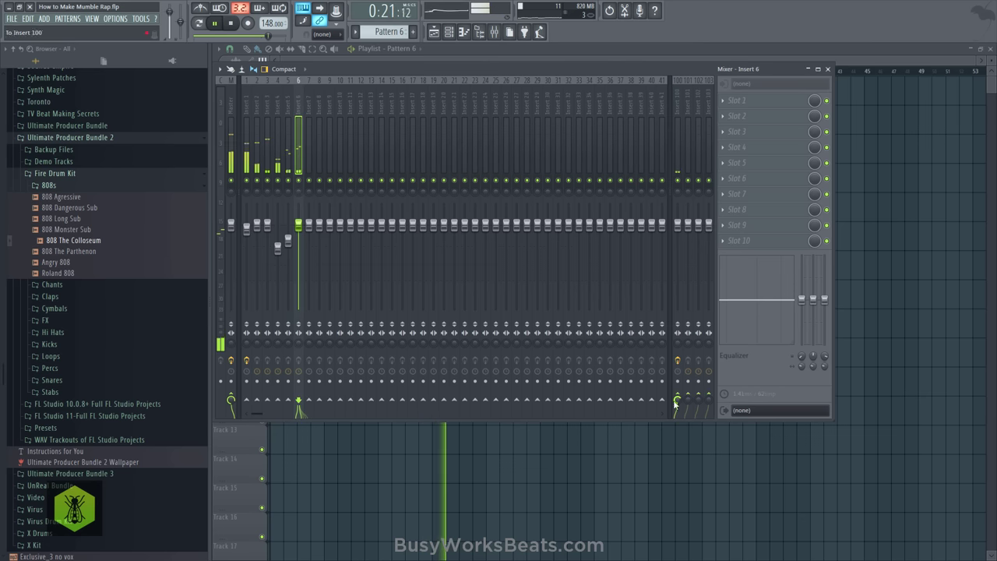
{"action": "left_click", "coordinate": [289, 110]}
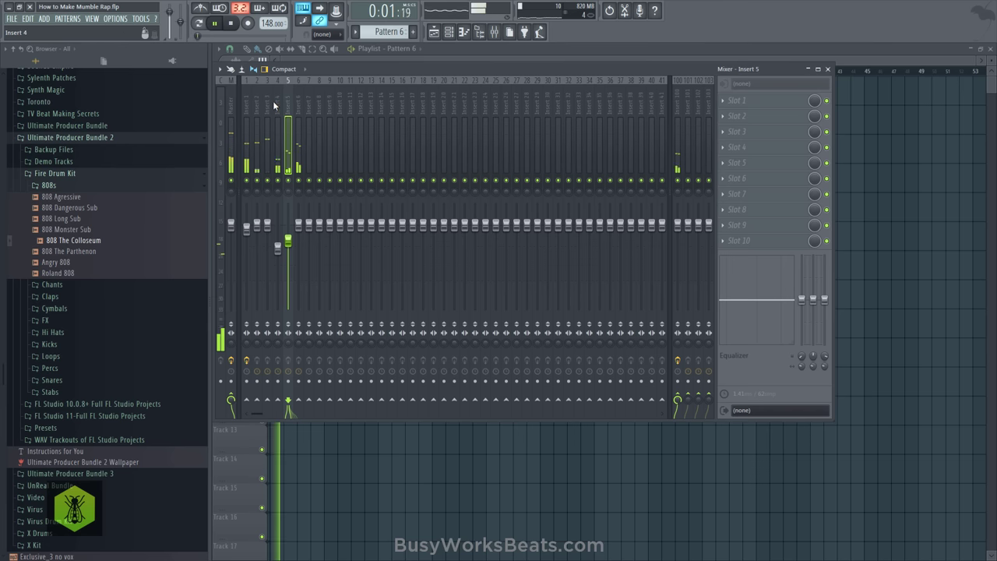
{"action": "left_click", "coordinate": [273, 100]}
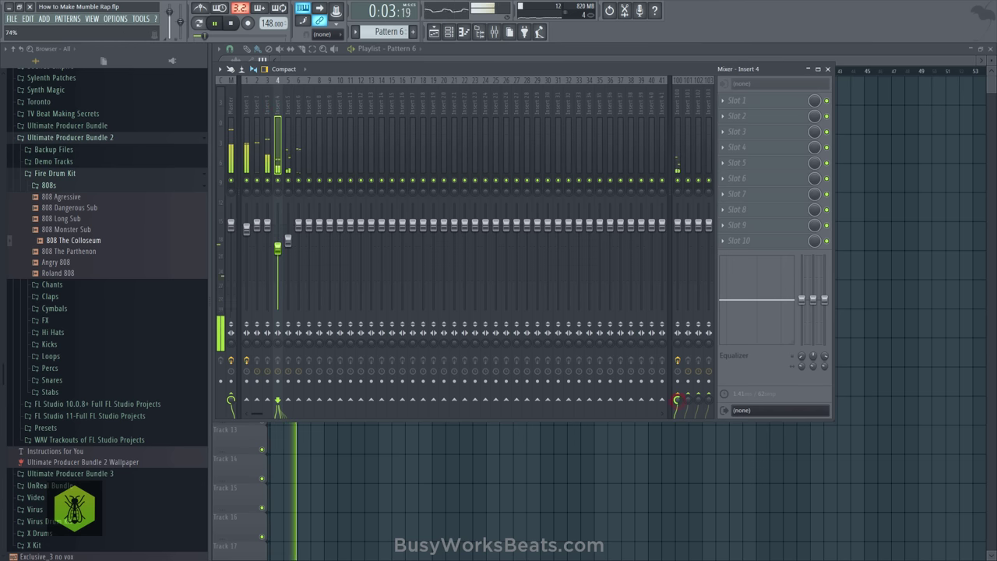
Toggle Punish in the Decapitator on Insert 1 and set the output trim to about -13.4 dB
{"action": "left_click", "coordinate": [247, 105]}
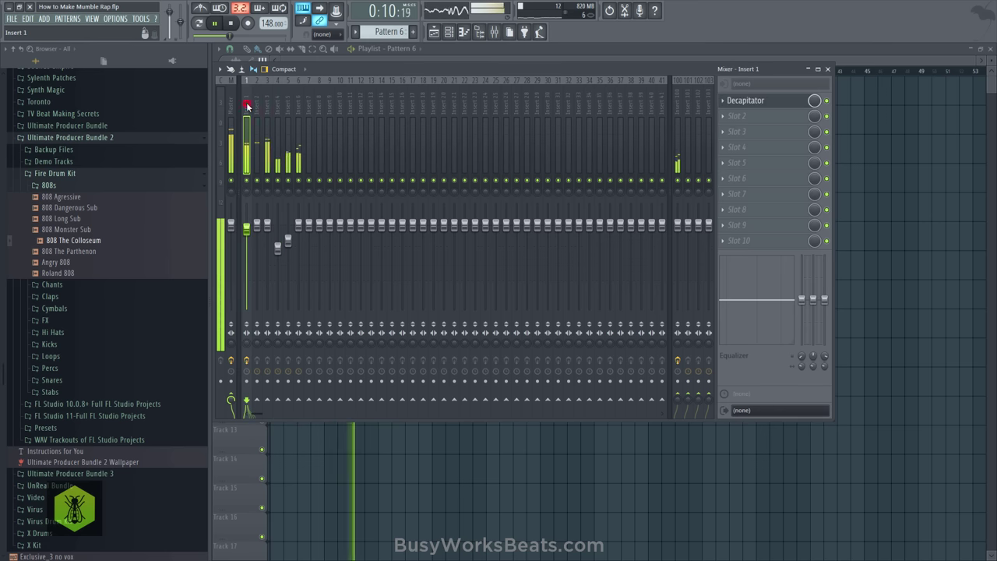
{"action": "left_click", "coordinate": [748, 101]}
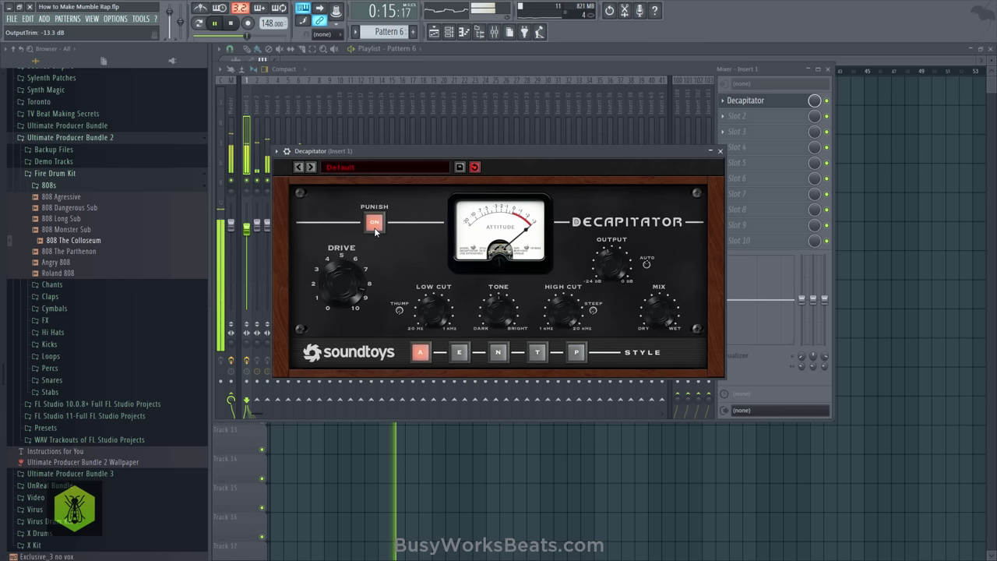
{"action": "left_click", "coordinate": [374, 226]}
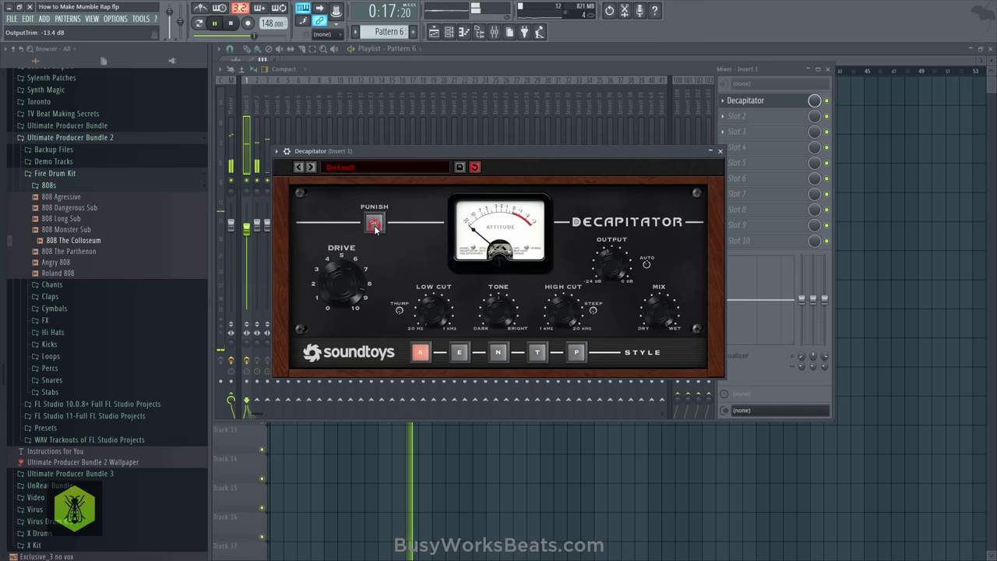
{"action": "left_click", "coordinate": [719, 151]}
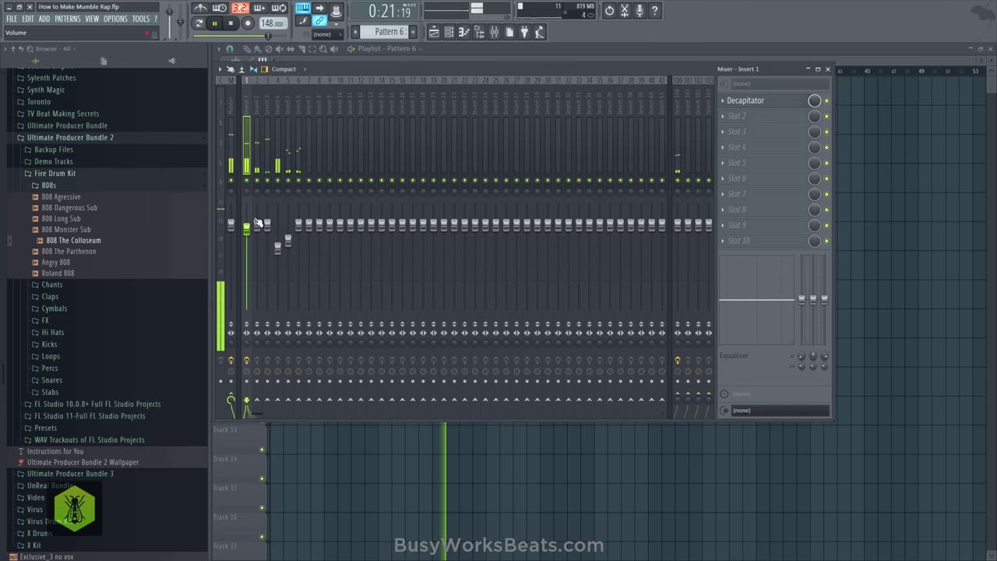
Raise Insert 1's volume fader slightly, recheck the mixer levels and return to the playlist
{"action": "left_click_drag", "start_coordinate": [247, 230], "coordinate": [247, 226]}
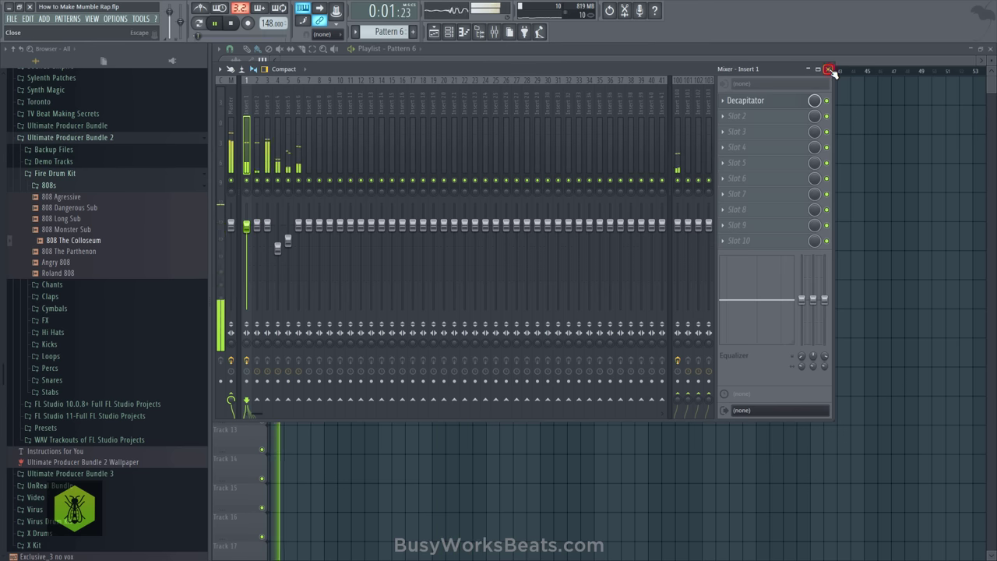
{"action": "left_click", "coordinate": [828, 69]}
{"action": "left_click", "coordinate": [496, 32]}
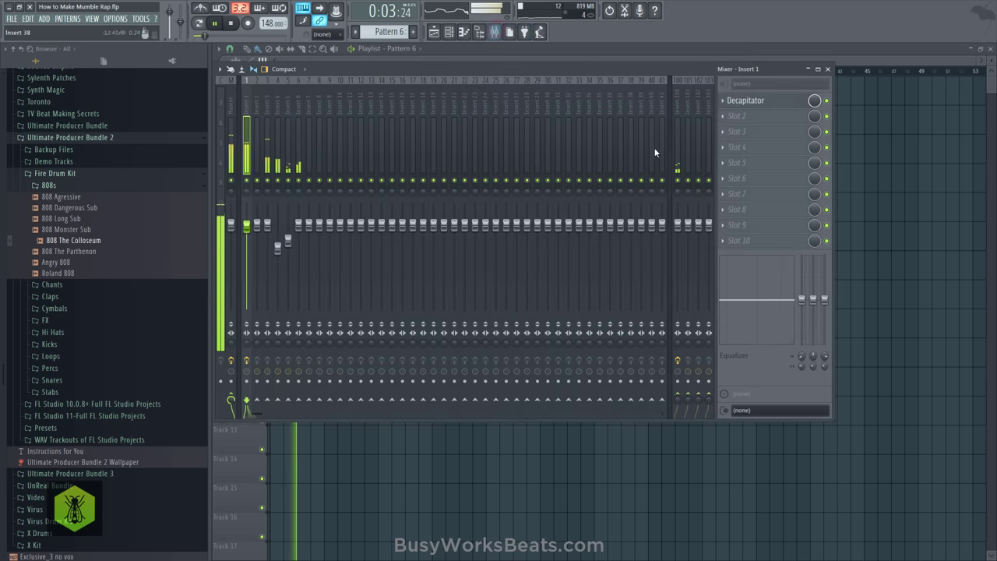
{"action": "left_click", "coordinate": [828, 70]}
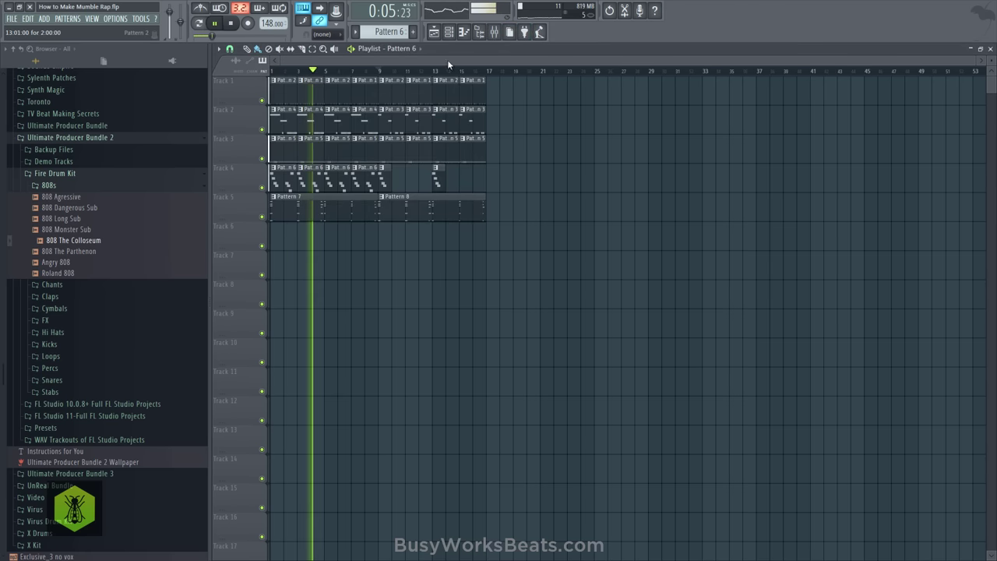
Show the channel rack, switch to Pattern 7 and copy the Nexus #2 notes
{"action": "key", "text": "F6"}
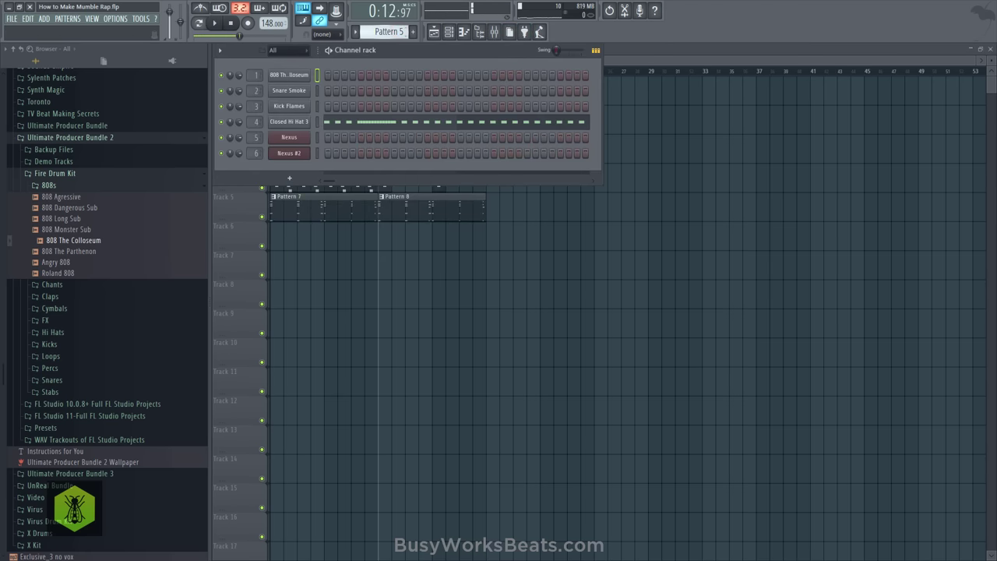
{"action": "key", "text": "plus"}
{"action": "key", "text": "plus"}
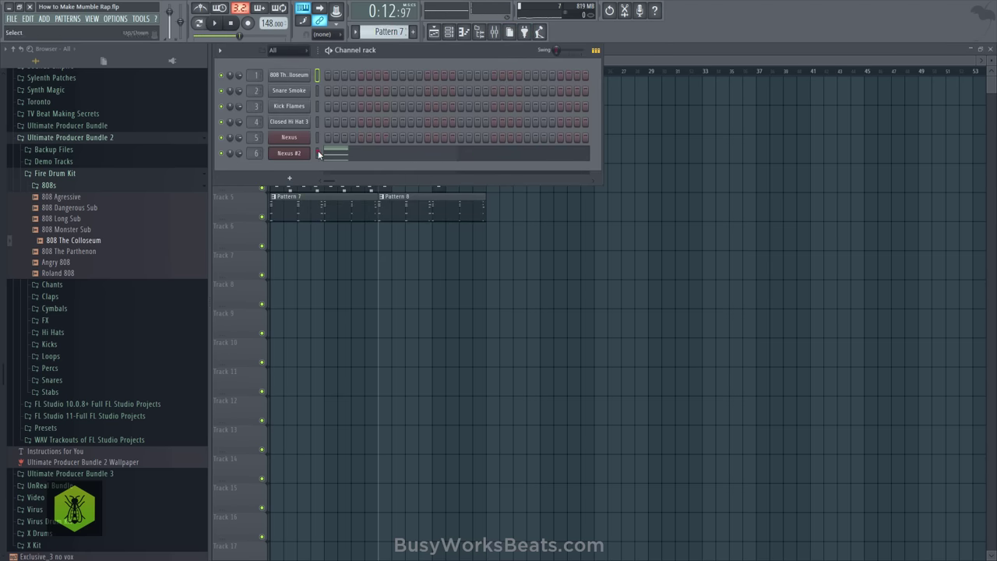
{"action": "key", "text": "ctrl+c"}
Add a third Nexus channel, load the Epic Pads preset PD Geneva Swell 2 and route it to mixer Insert 7
{"action": "left_click", "coordinate": [288, 179]}
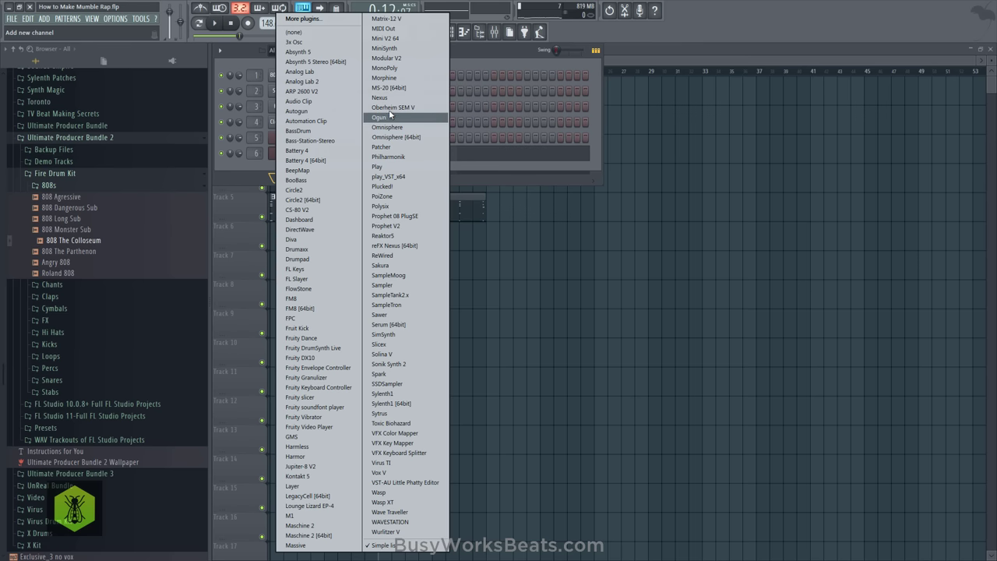
{"action": "left_click", "coordinate": [382, 97]}
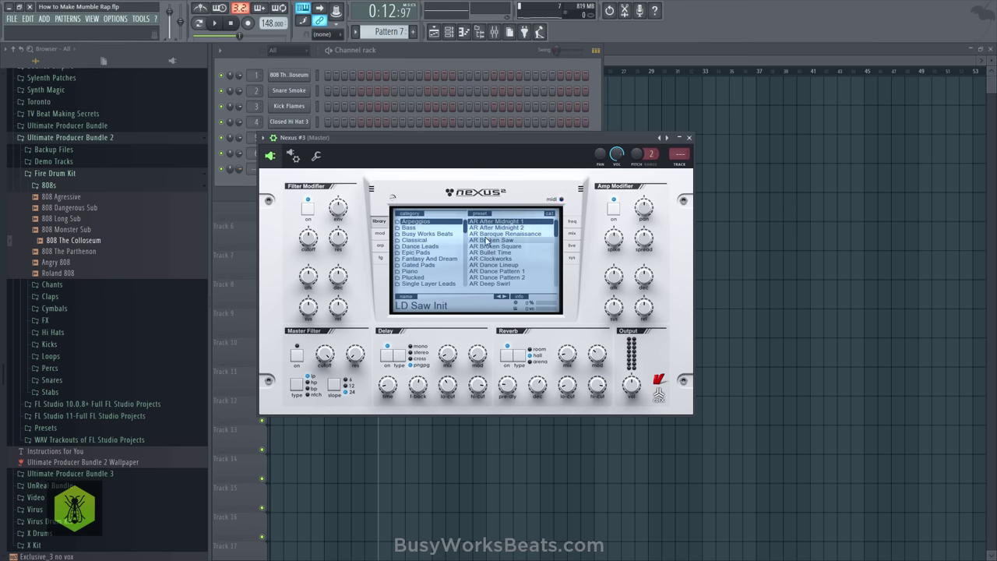
{"action": "left_click", "coordinate": [436, 253]}
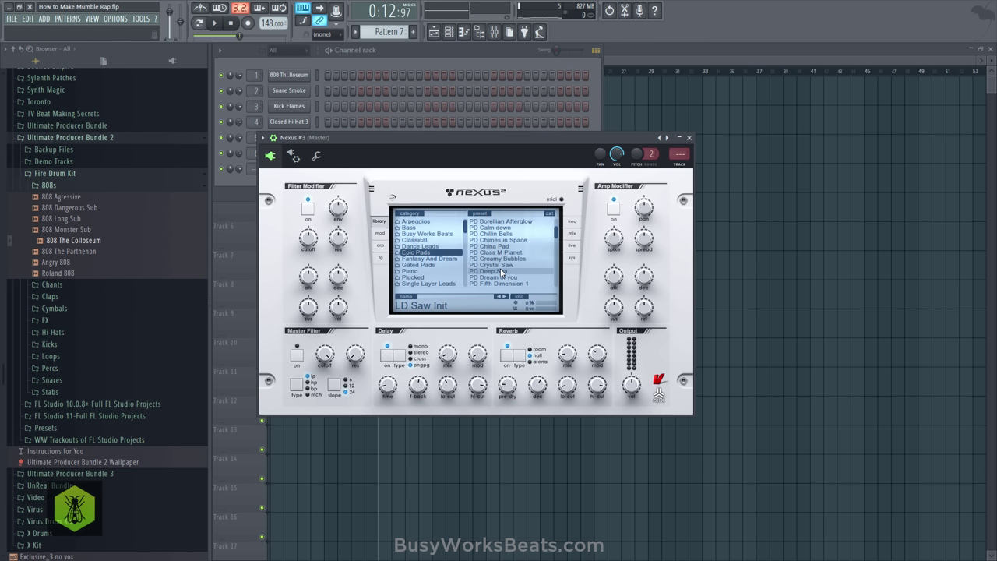
{"action": "left_click", "coordinate": [501, 271]}
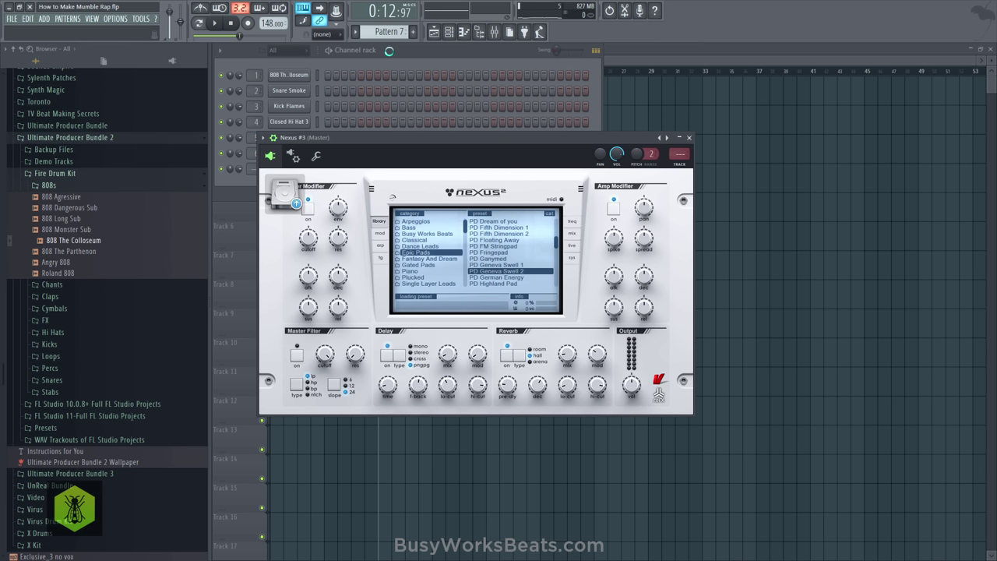
{"action": "left_click", "coordinate": [390, 50]}
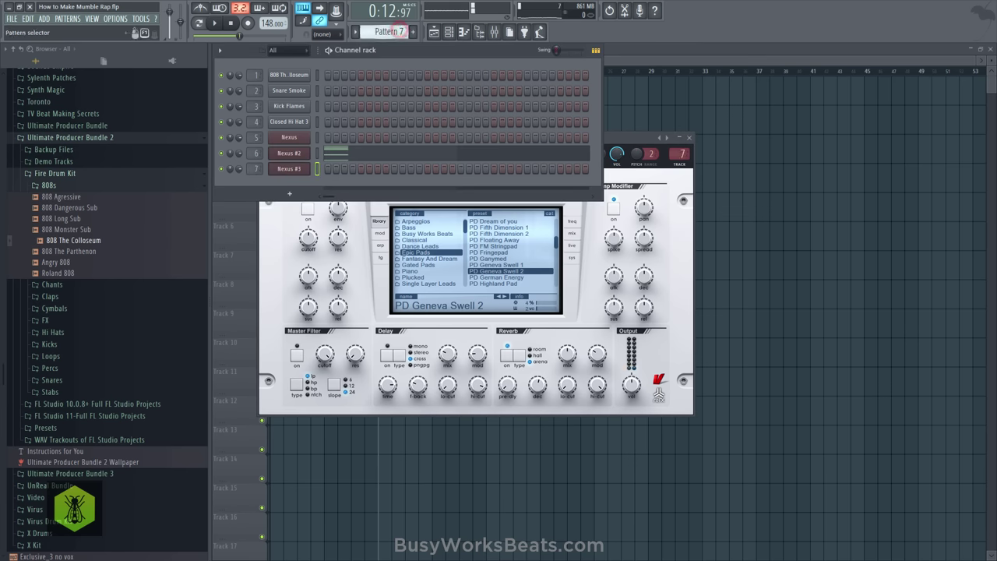
Paste the copied notes into Nexus #3 in Pattern 9 and articulate them legato at 100% length
{"action": "key", "text": "ctrl+v"}
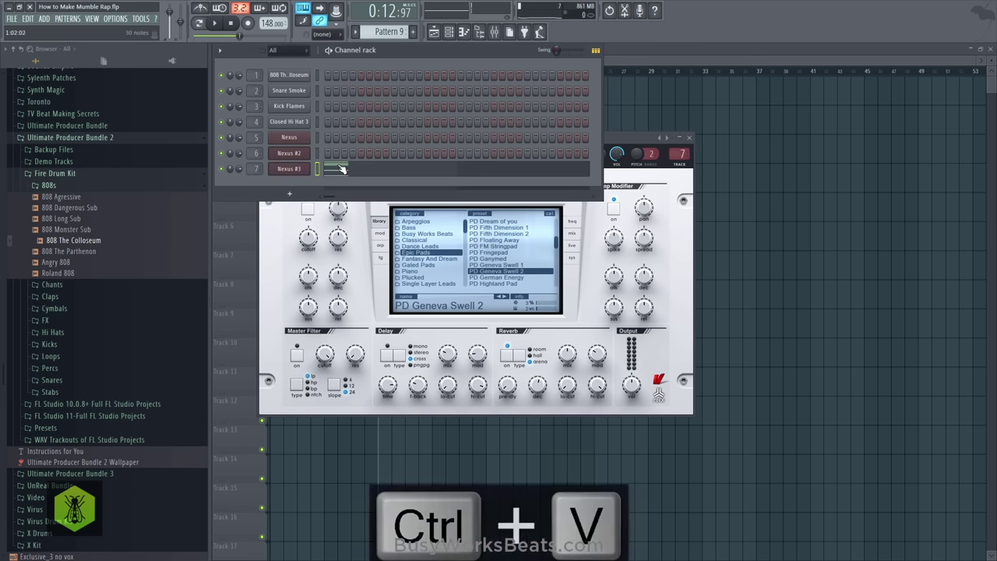
{"action": "left_click", "coordinate": [336, 164]}
{"action": "key", "text": "ctrl+a"}
{"action": "key", "text": "alt+l"}
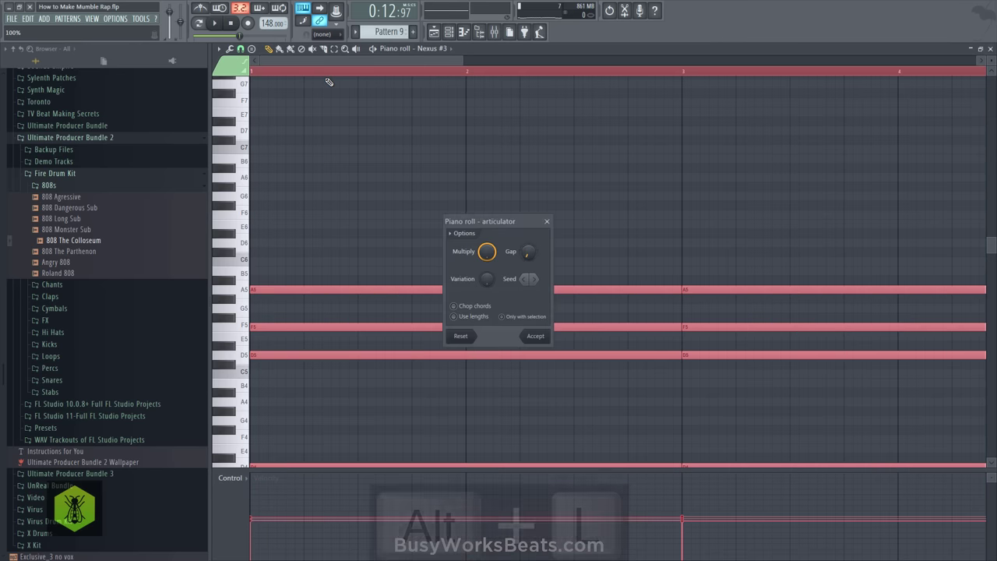
{"action": "key", "text": "Return"}
{"action": "scroll", "coordinate": [417, 77], "scroll_direction": "down", "scroll_amount": 5}
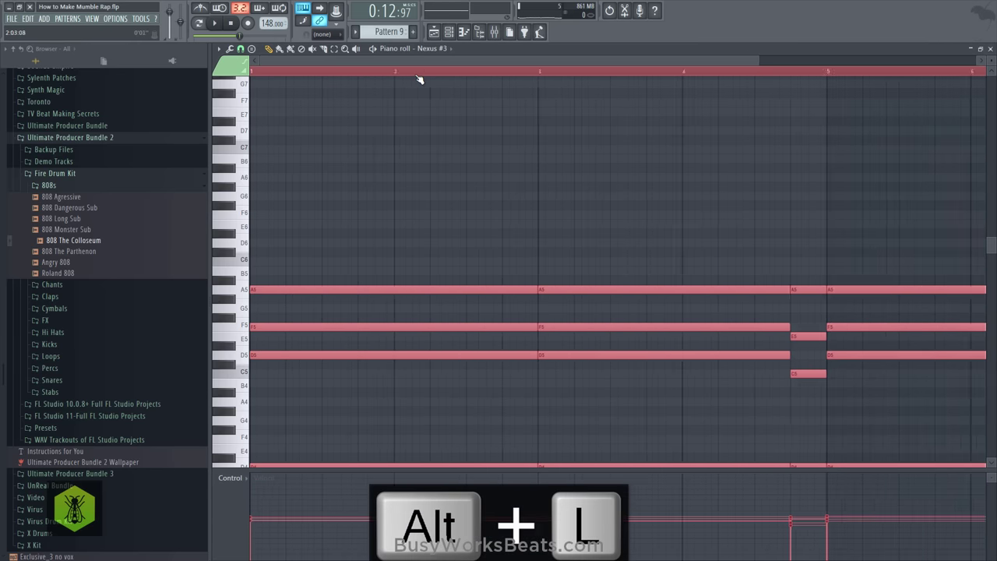
Lengthen the final chord of Pattern 9 and slice off its excess at bar 9 so all its notes end together
{"action": "scroll", "coordinate": [465, 207], "scroll_direction": "down", "scroll_amount": 6}
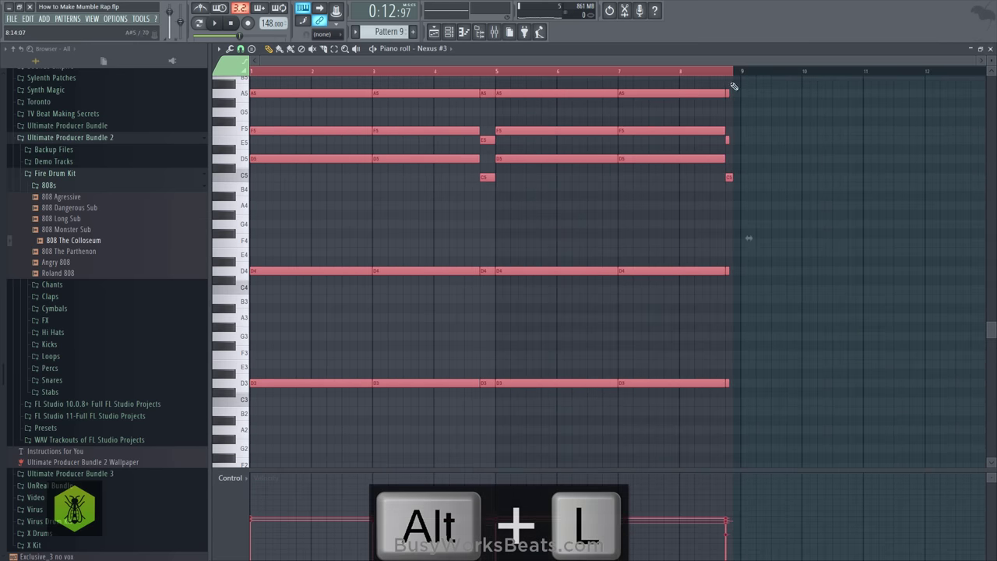
{"action": "left_click_drag", "start_coordinate": [729, 77], "coordinate": [730, 456]}
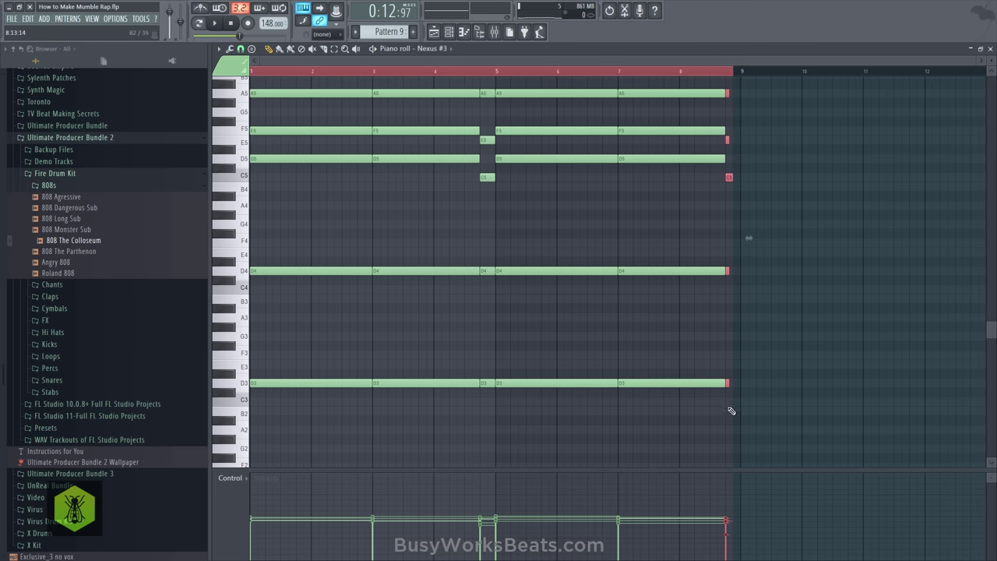
{"action": "scroll", "coordinate": [767, 366], "scroll_direction": "up", "scroll_amount": 4}
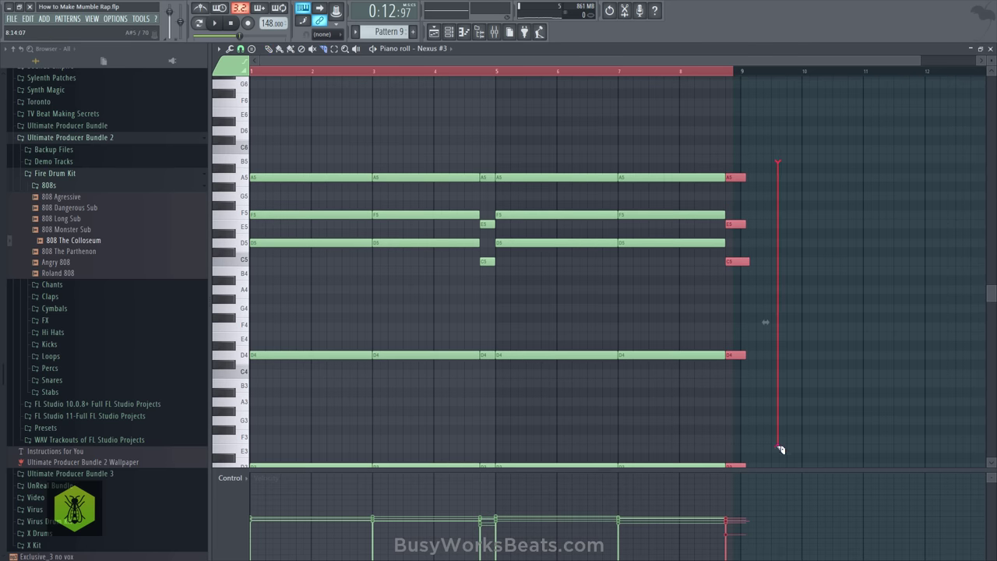
{"action": "left_click_drag", "start_coordinate": [780, 449], "coordinate": [745, 456]}
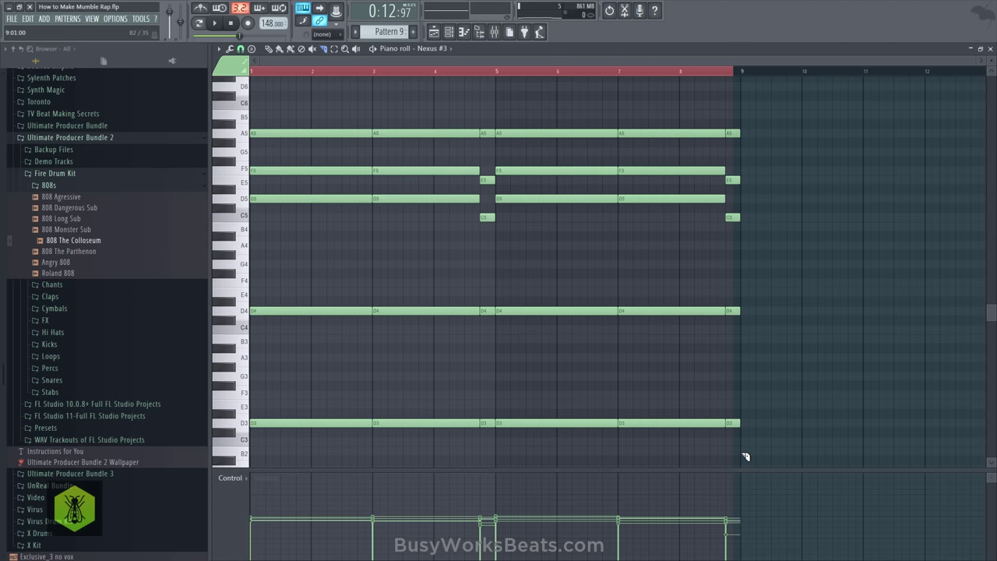
{"action": "left_click", "coordinate": [989, 48]}
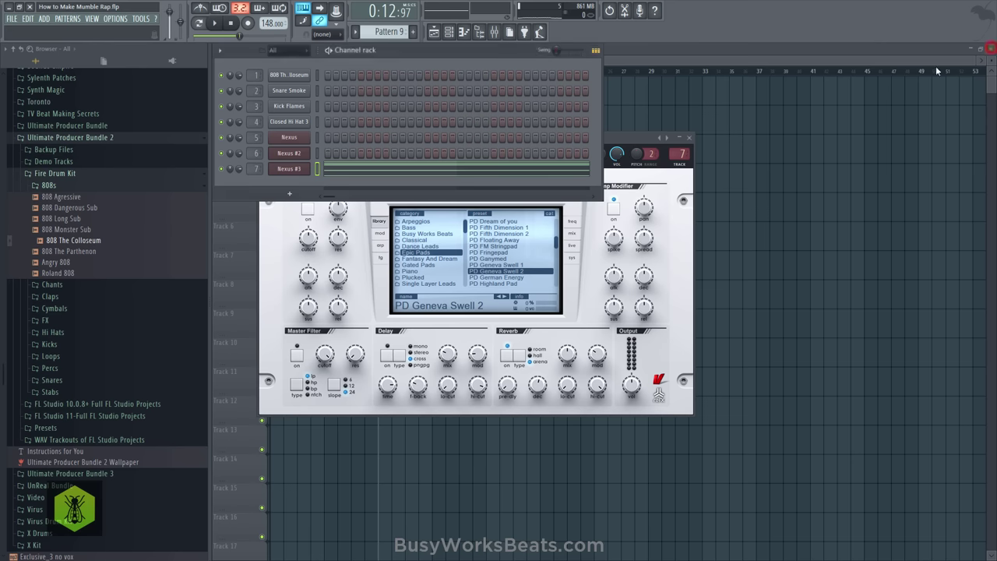
Place Pattern 9 on playlist Track 6 from bar 9 and play it with the beat
{"action": "right_click", "coordinate": [788, 130]}
{"action": "key", "text": "space"}
{"action": "key", "text": "space"}
{"action": "left_click", "coordinate": [379, 239]}
{"action": "key", "text": "space"}
Transpose the Nexus #3 notes in Pattern 9 up one octave and lower Insert 7's volume fader
{"action": "left_click", "coordinate": [494, 33]}
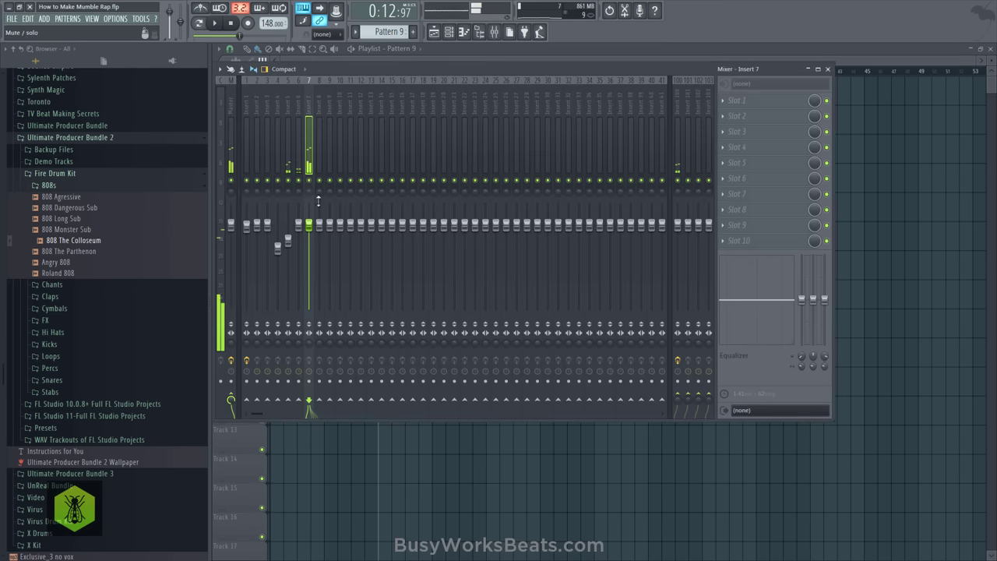
{"action": "left_click", "coordinate": [448, 31]}
{"action": "left_click", "coordinate": [343, 170]}
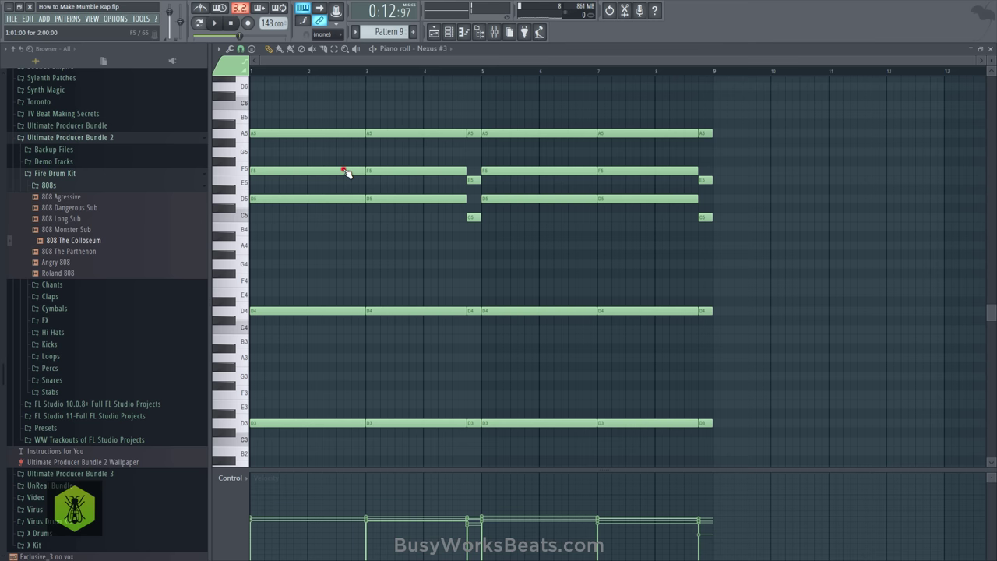
{"action": "key", "text": "ctrl+Up"}
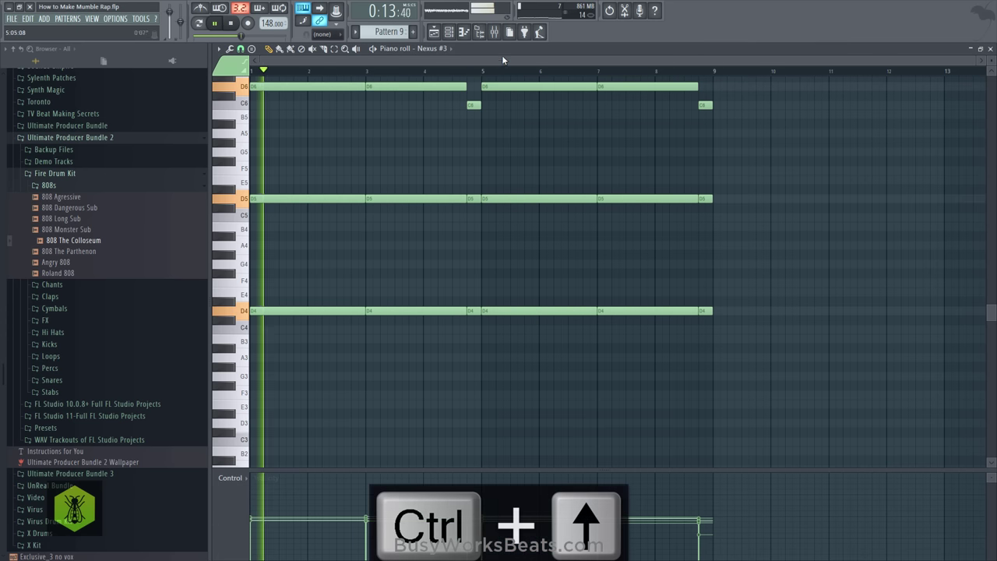
{"action": "key", "text": "F9"}
Audition the Epic Pads presets PD Listen to the Whales, PD Mystical and PD Phasorpulse in Nexus #3
{"action": "left_click", "coordinate": [451, 33]}
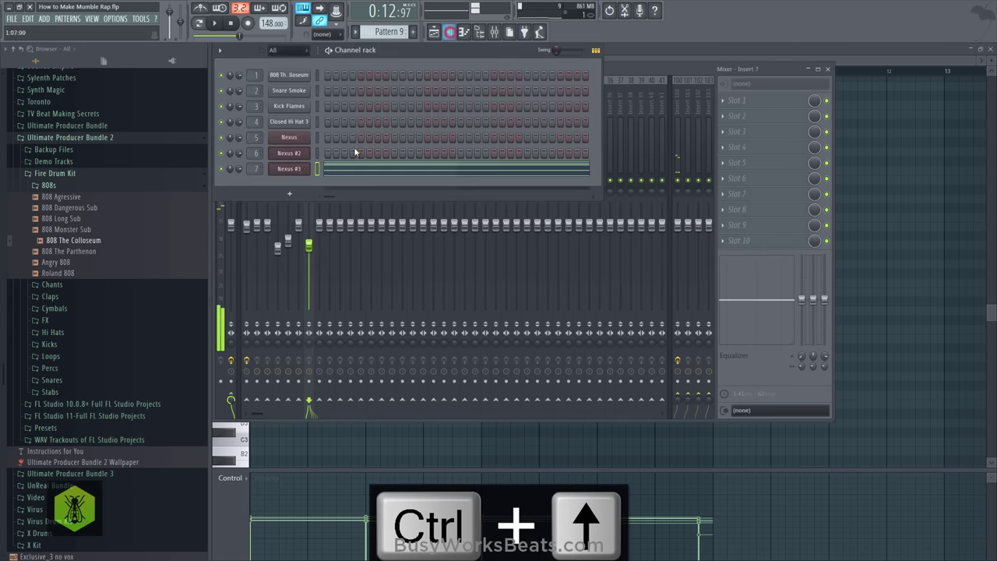
{"action": "left_click", "coordinate": [297, 171]}
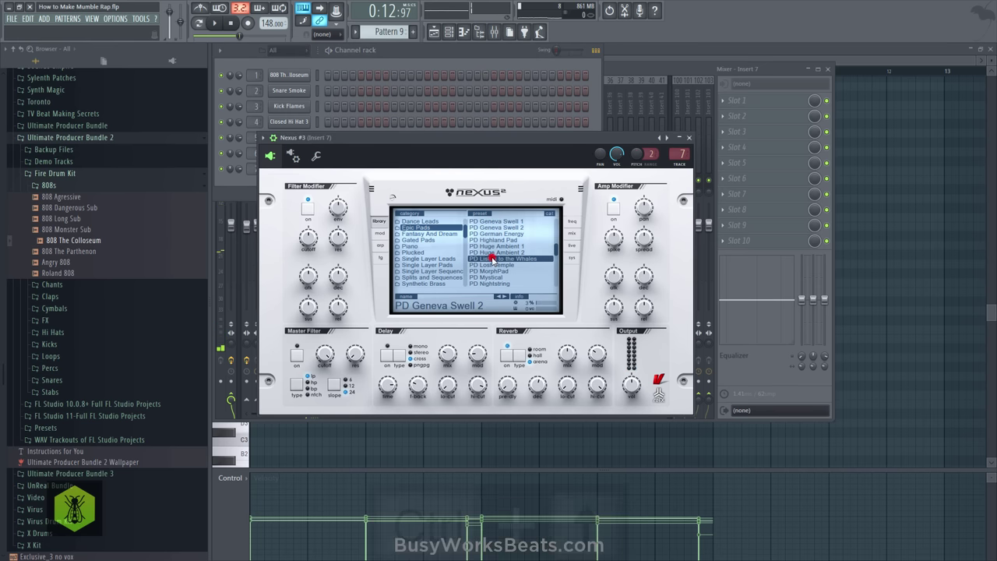
{"action": "left_click", "coordinate": [490, 259]}
{"action": "key", "text": "space"}
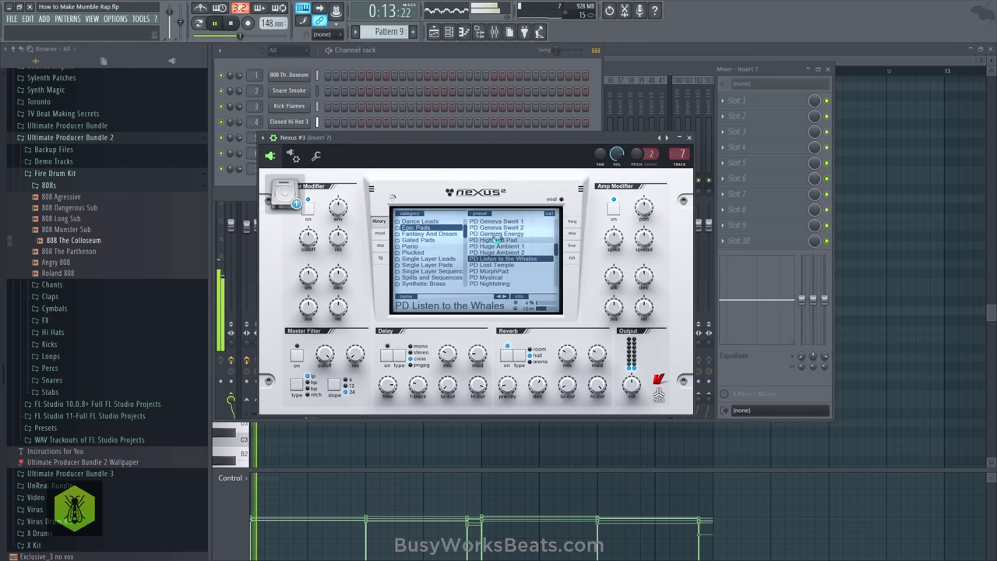
{"action": "scroll", "coordinate": [504, 247], "scroll_direction": "down", "scroll_amount": 1}
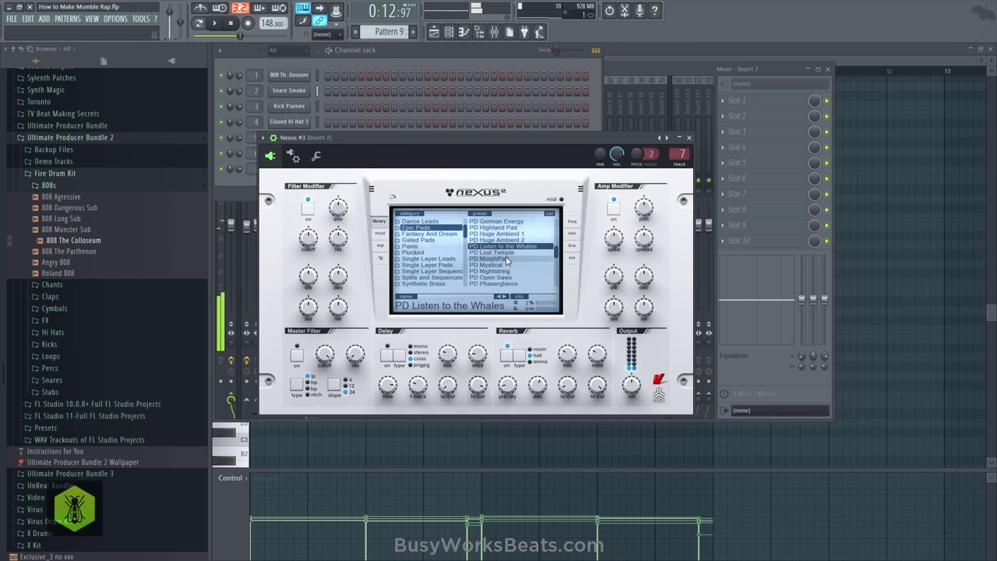
{"action": "left_click", "coordinate": [503, 266]}
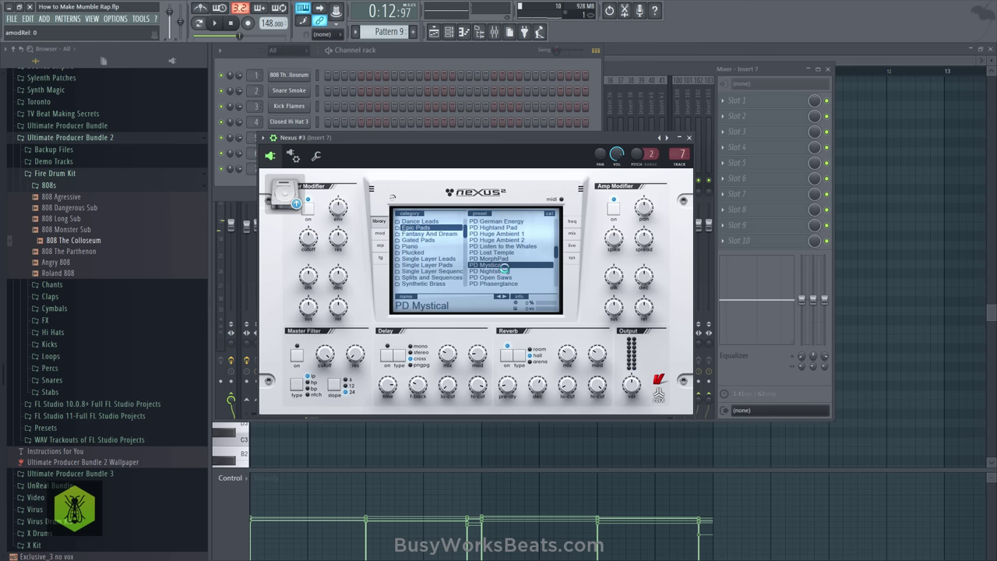
{"action": "scroll", "coordinate": [505, 266], "scroll_direction": "down", "scroll_amount": 2}
{"action": "left_click", "coordinate": [509, 265]}
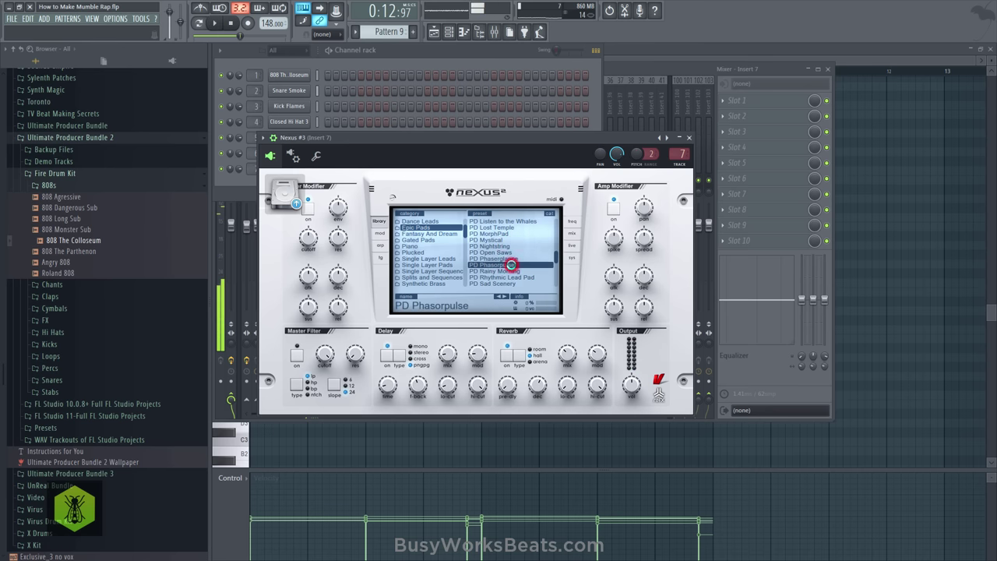
Load the PD Saturn Rings preset in Nexus #3, play the beat with it and close the synth window
{"action": "scroll", "coordinate": [511, 266], "scroll_direction": "down", "scroll_amount": 1}
{"action": "left_click", "coordinate": [512, 270]}
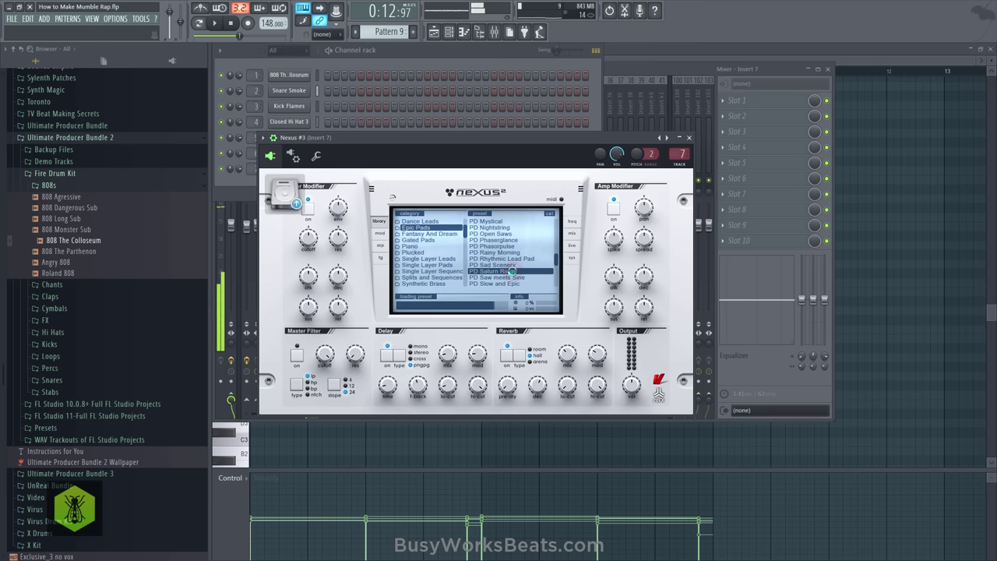
{"action": "key", "text": "space"}
{"action": "scroll", "coordinate": [512, 270], "scroll_direction": "down", "scroll_amount": 2}
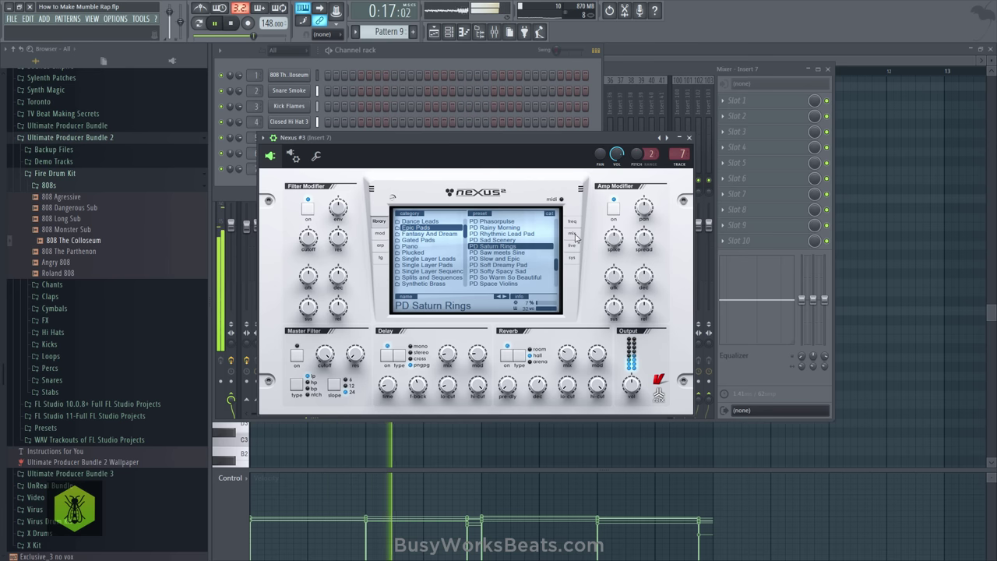
{"action": "left_click", "coordinate": [689, 137]}
Lower Insert 7's volume fader further and send Insert 7 to the reverb on Insert 100
{"action": "left_click", "coordinate": [626, 72]}
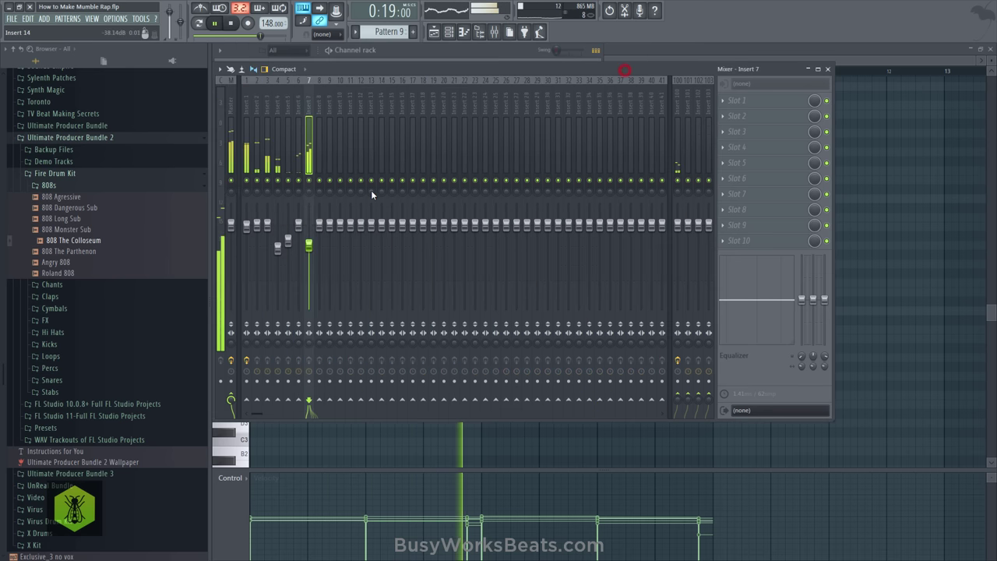
{"action": "left_click_drag", "start_coordinate": [311, 247], "coordinate": [310, 266]}
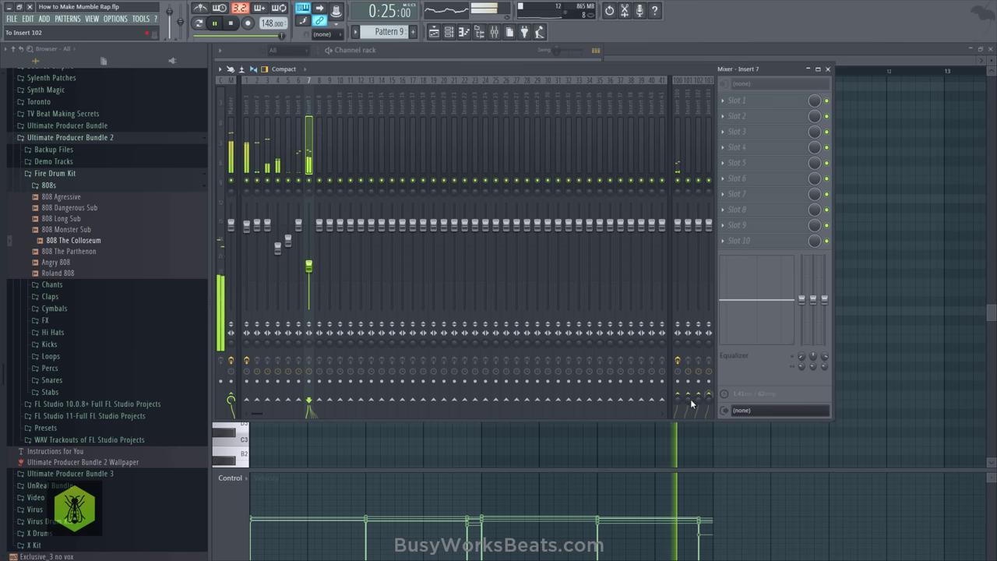
{"action": "left_click_drag", "start_coordinate": [677, 401], "coordinate": [677, 398]}
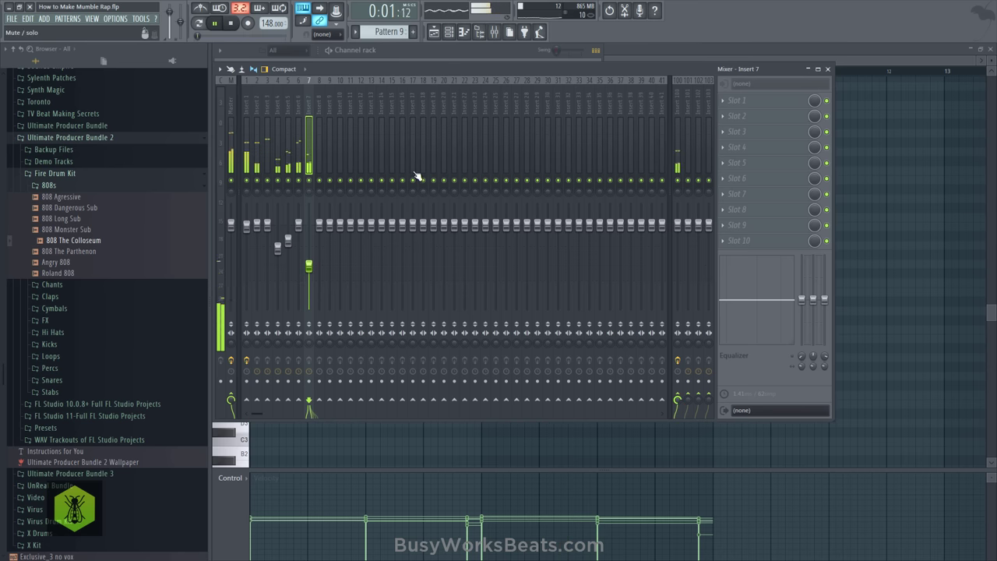
Return to the playlist, set the project tempo to 140 BPM and save the project
{"action": "left_click", "coordinate": [961, 151]}
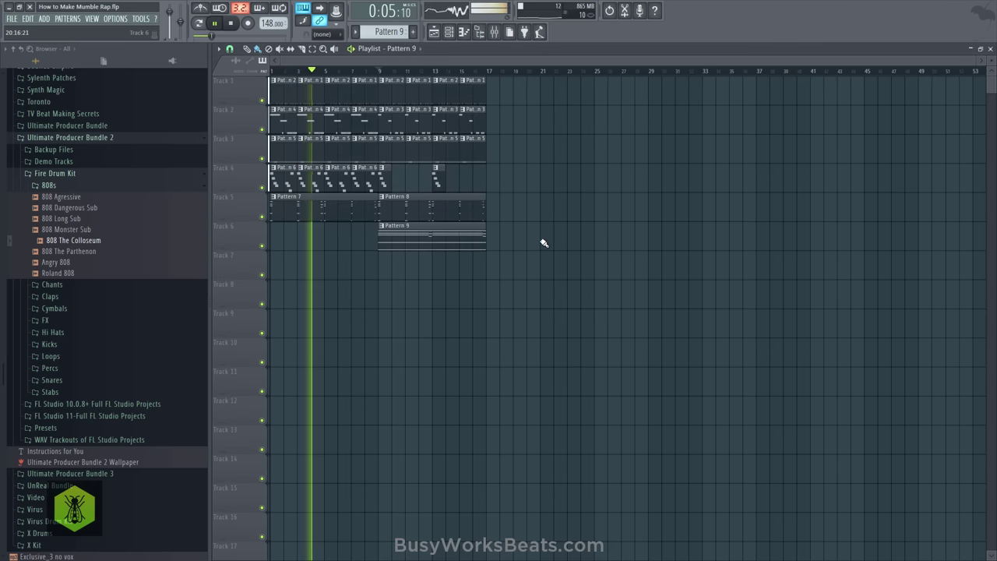
{"action": "left_click_drag", "start_coordinate": [269, 22], "coordinate": [270, 31]}
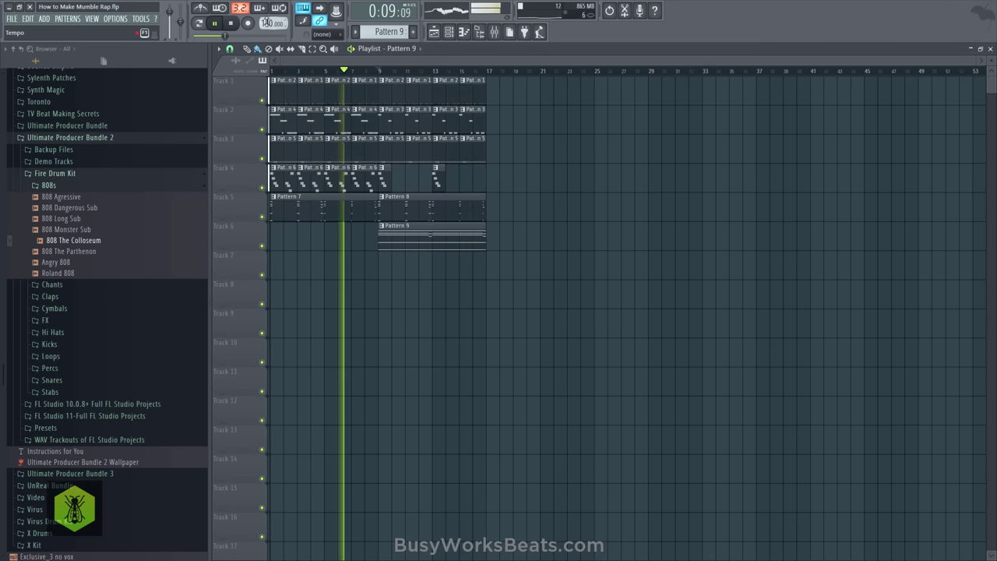
{"action": "key", "text": "ctrl+s"}
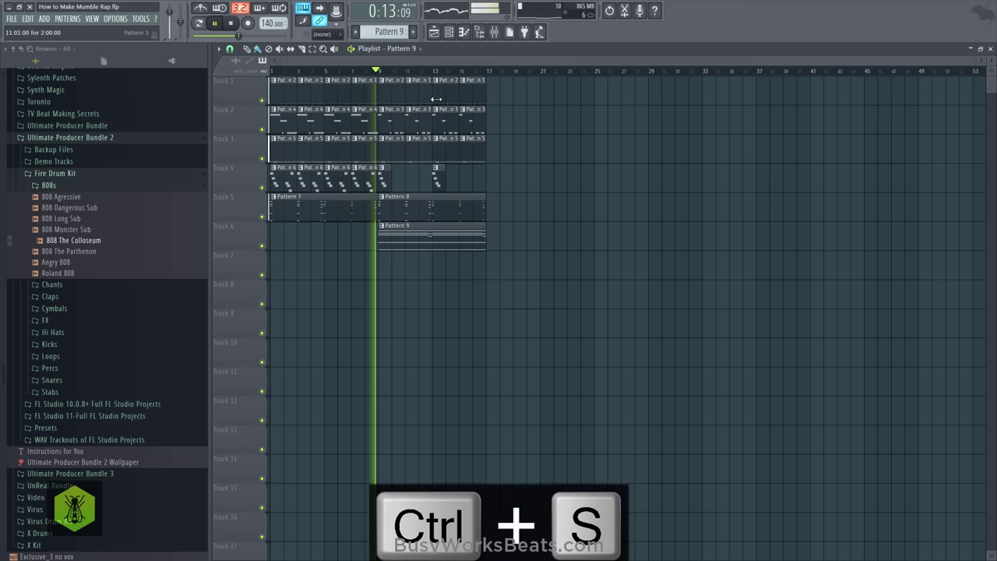
Raise Insert 2's volume fader slightly and send Insert 2 to the reverb on Insert 100
{"action": "left_click", "coordinate": [495, 35]}
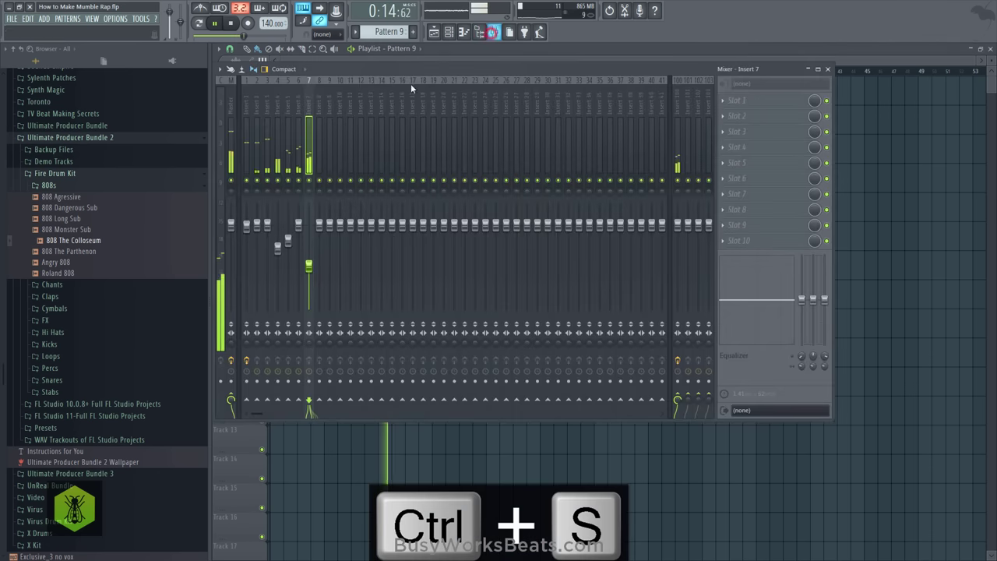
{"action": "left_click", "coordinate": [261, 113]}
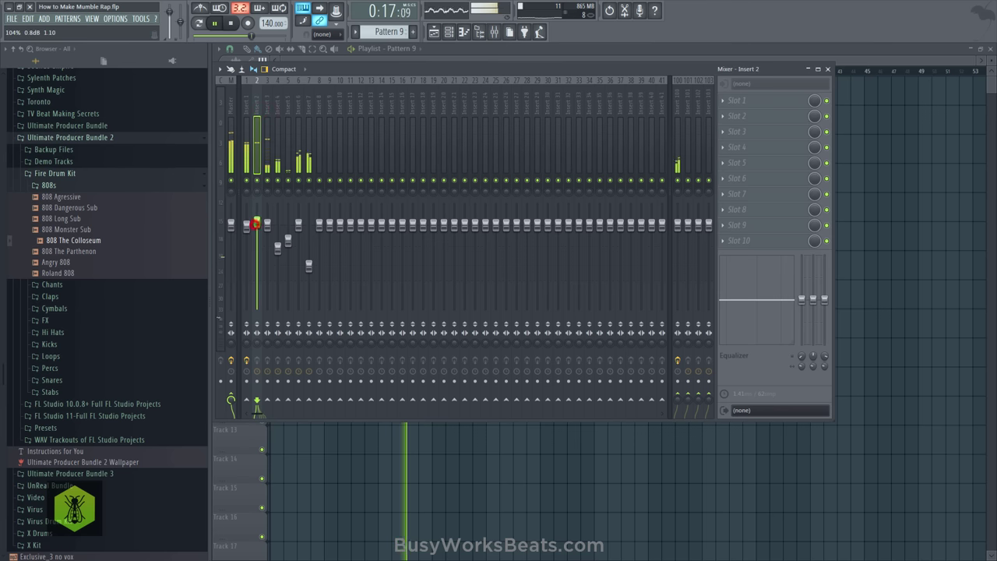
{"action": "left_click_drag", "start_coordinate": [256, 224], "coordinate": [256, 222]}
{"action": "left_click_drag", "start_coordinate": [676, 403], "coordinate": [676, 369]}
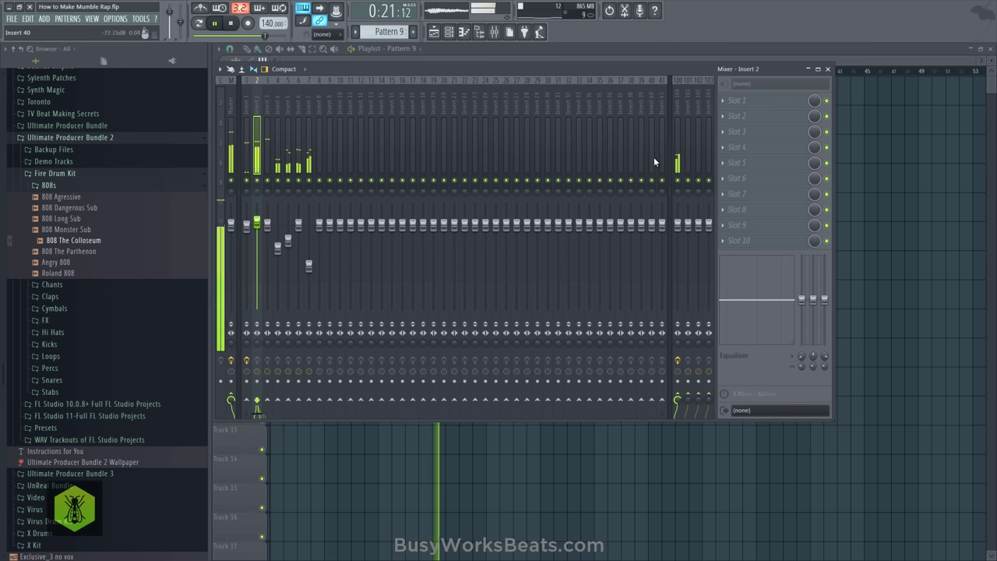
Inspect the reverb on Insert 100 and check the mixer levels while the beat plays
{"action": "left_click", "coordinate": [676, 110]}
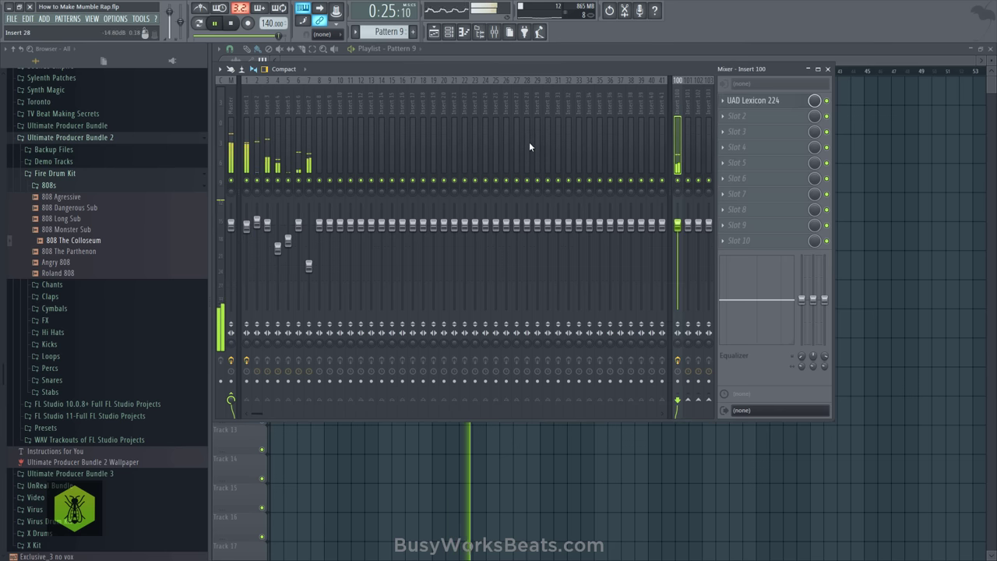
{"action": "left_click", "coordinate": [829, 69]}
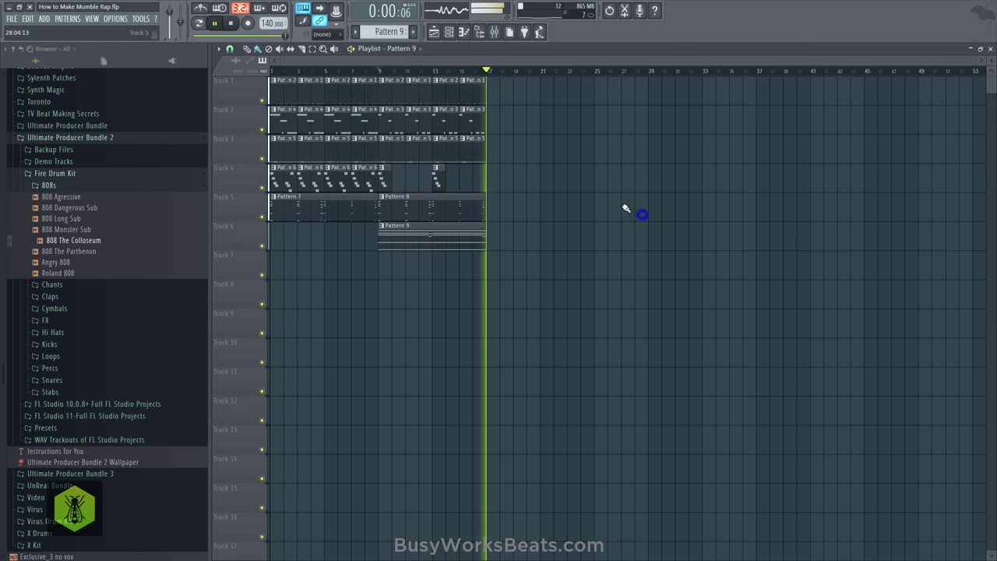
{"action": "left_click", "coordinate": [494, 32]}
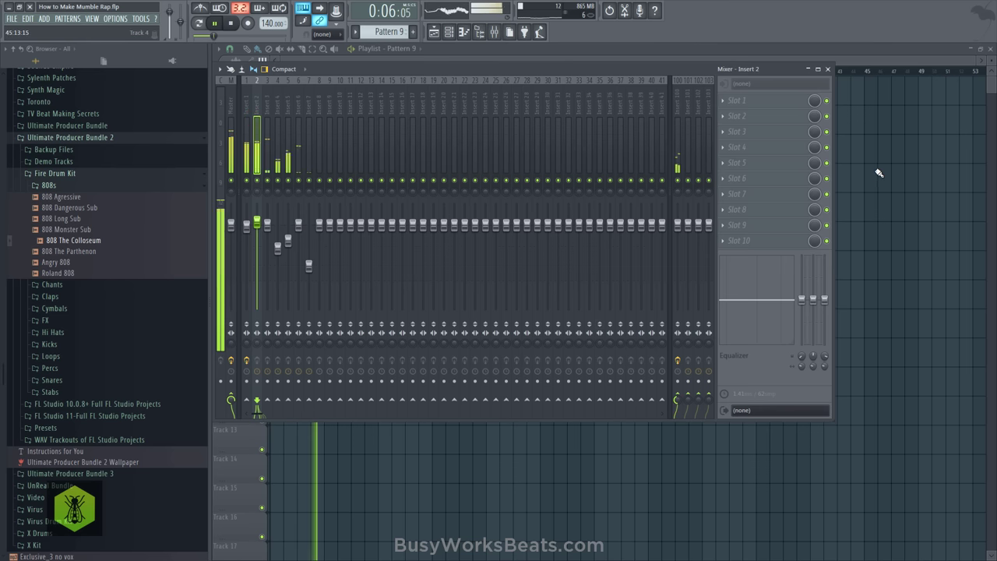
{"action": "key", "text": "F9"}
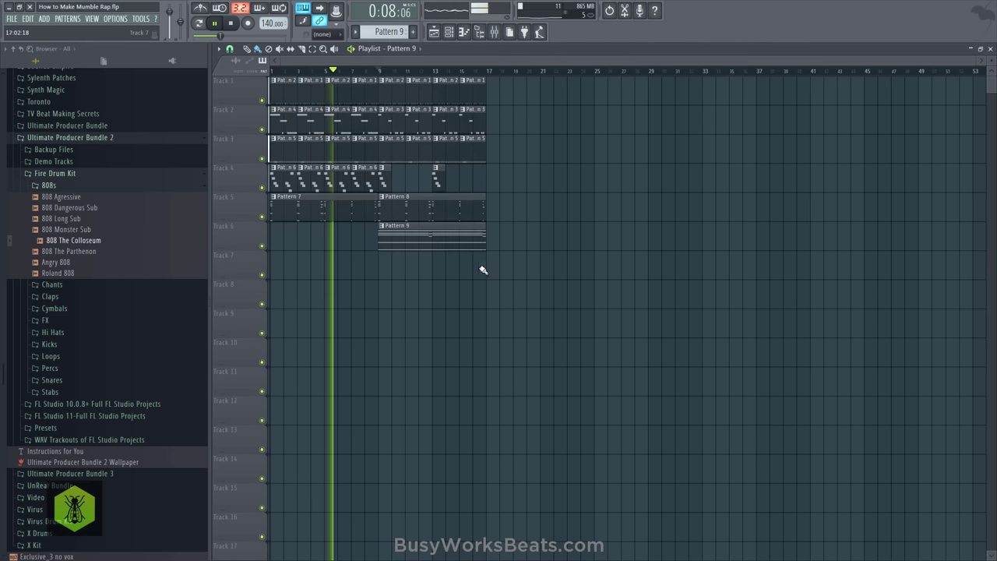
Duplicate the entire 16-bar arrangement directly after itself in the playlist and save the project
{"action": "left_click_drag", "start_coordinate": [550, 258], "coordinate": [360, 101]}
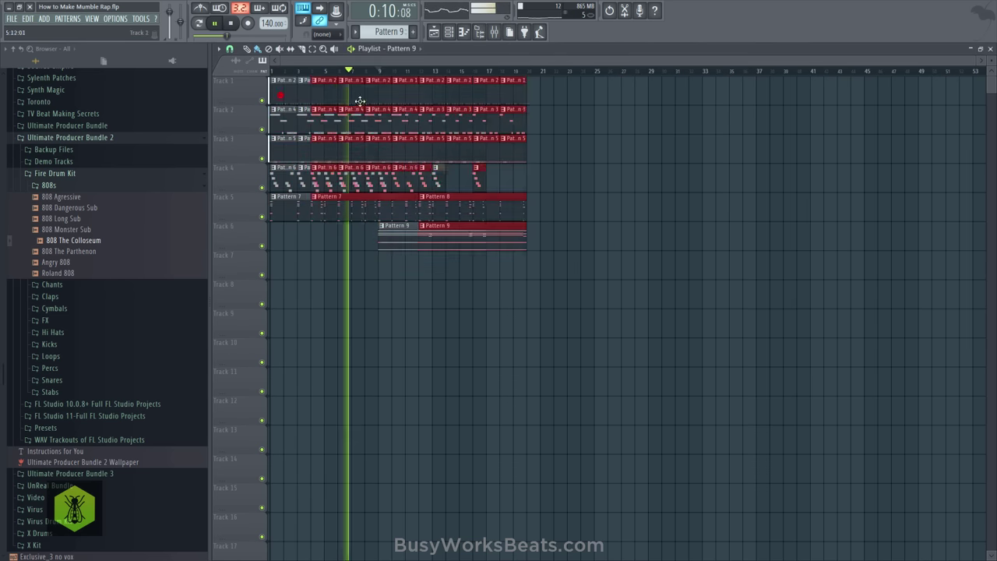
{"action": "key", "text": "ctrl+b"}
{"action": "left_click", "coordinate": [526, 314]}
{"action": "key", "text": "ctrl+s"}
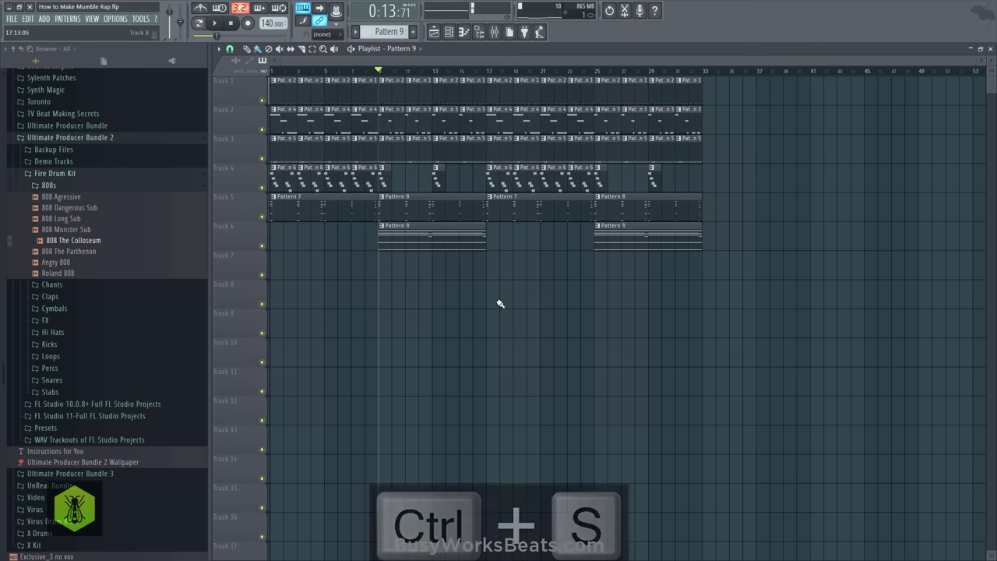
In Auto-Tune 8.1 on Insert 10, choose the Low Male input type and set Retune Speed to 0
{"action": "key", "text": "F9"}
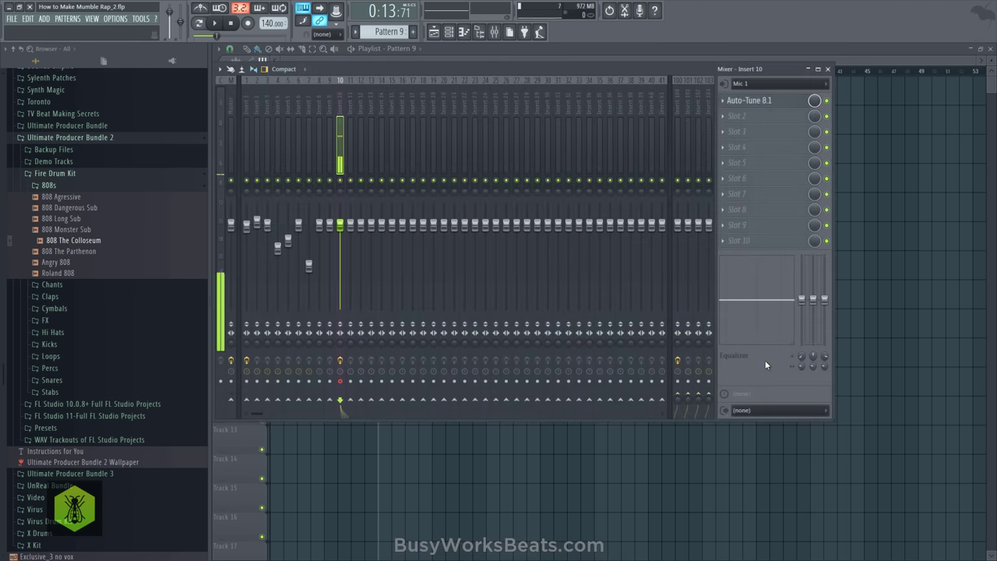
{"action": "left_click", "coordinate": [767, 104]}
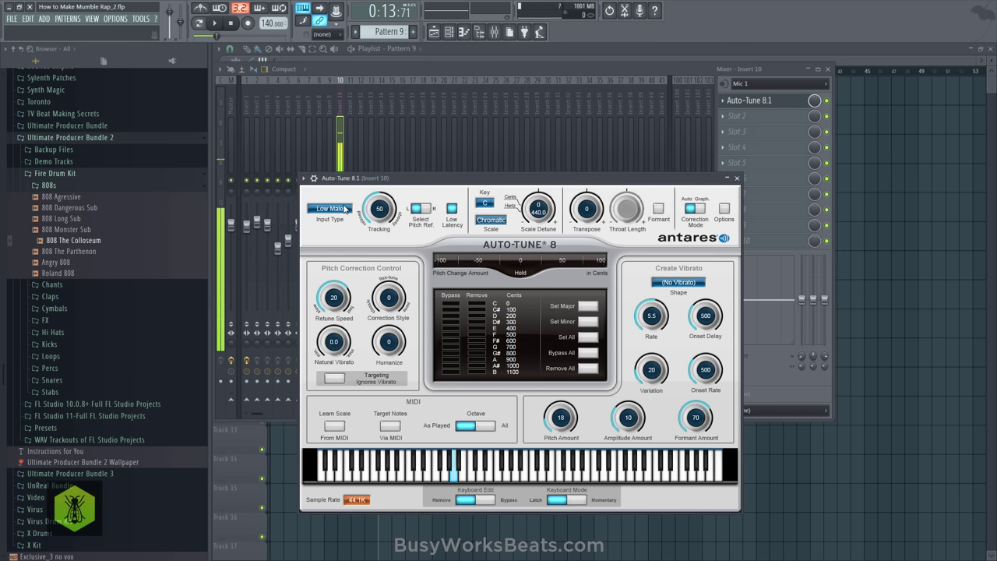
{"action": "left_click", "coordinate": [343, 210]}
{"action": "left_click", "coordinate": [340, 233]}
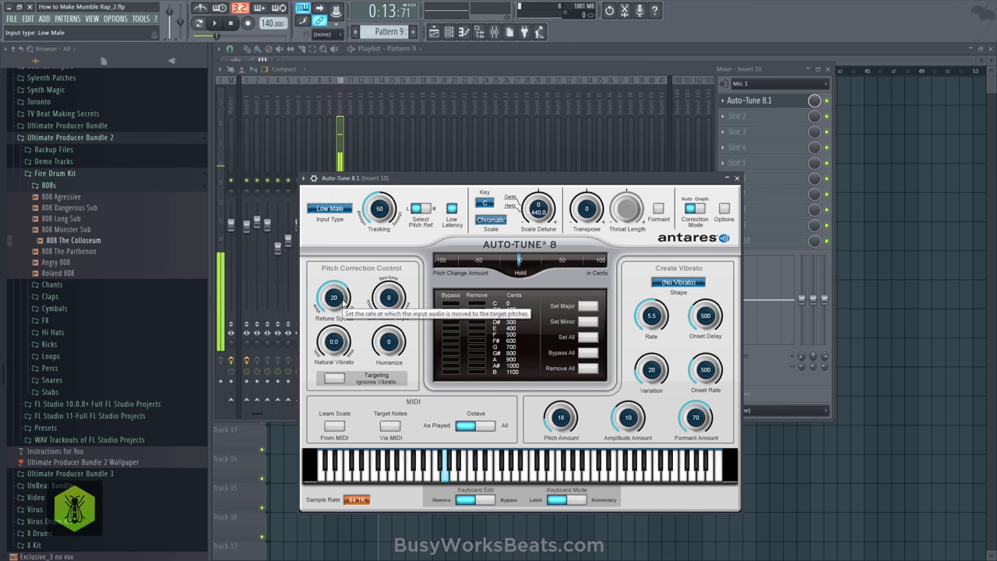
{"action": "left_click_drag", "start_coordinate": [343, 303], "coordinate": [340, 298]}
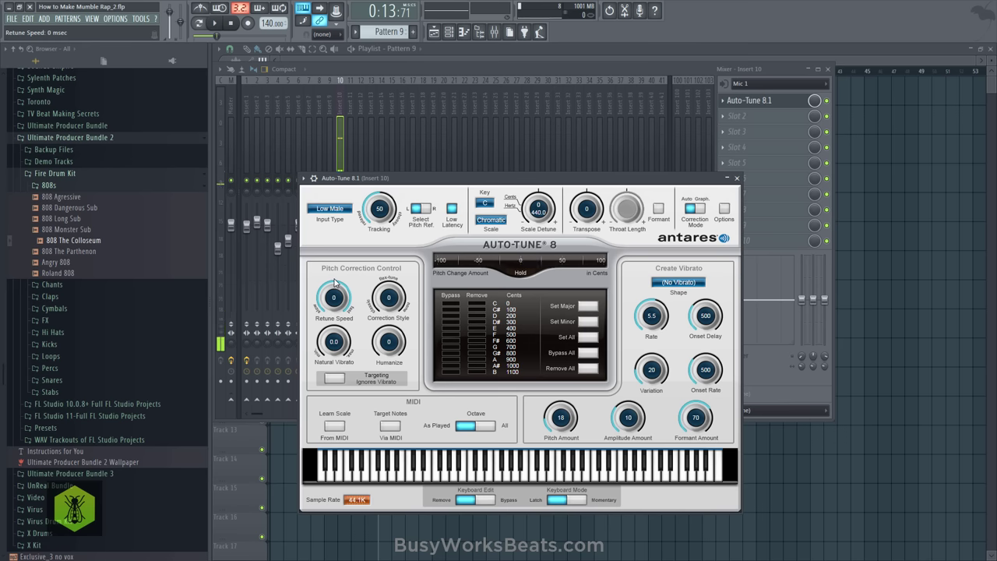
{"action": "left_click", "coordinate": [736, 178]}
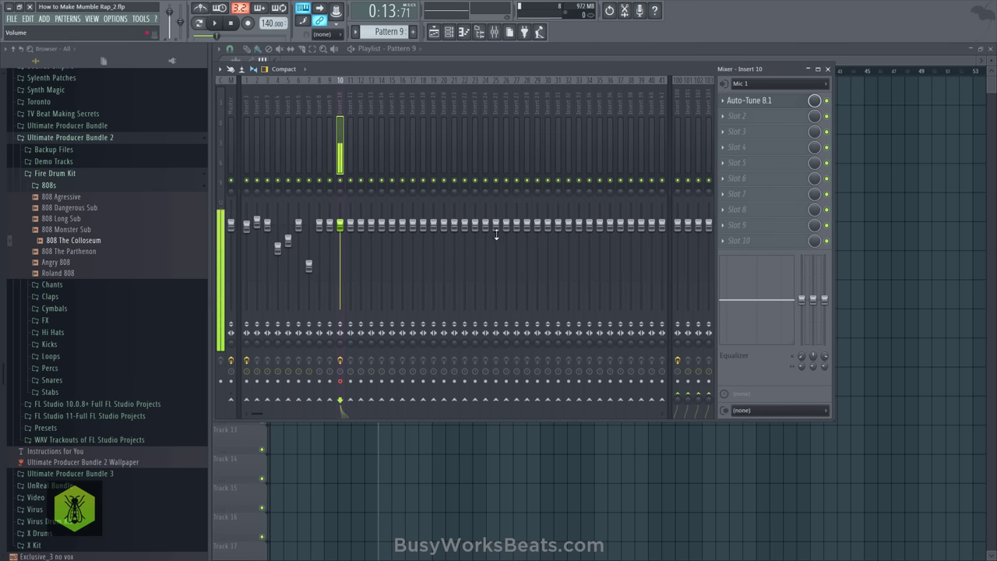
Select all playlist clips across the 32-bar arrangement and duplicate them from bar 33 onward
{"action": "key", "text": "F9"}
{"action": "left_click_drag", "start_coordinate": [701, 278], "coordinate": [282, 71]}
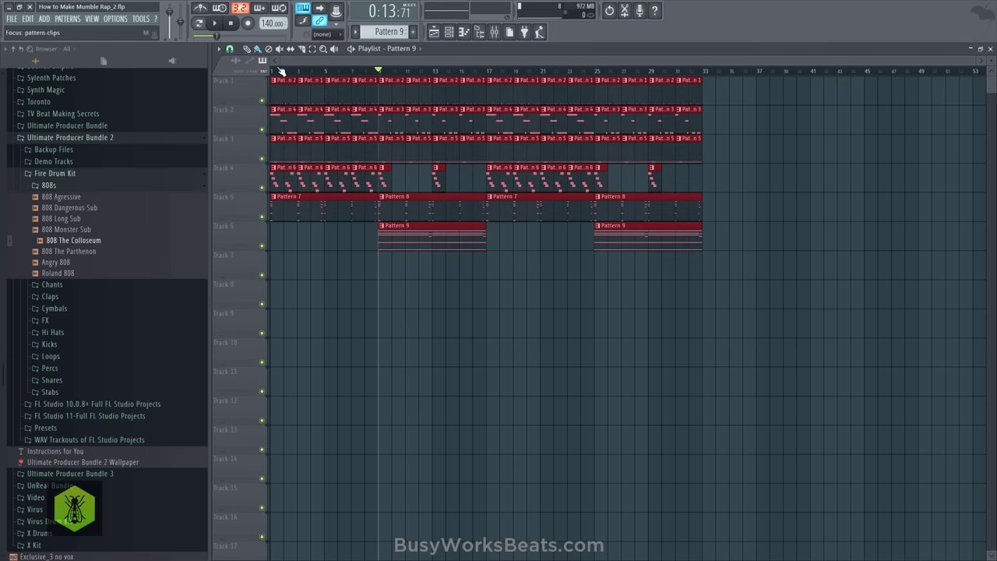
{"action": "key", "text": "ctrl+b"}
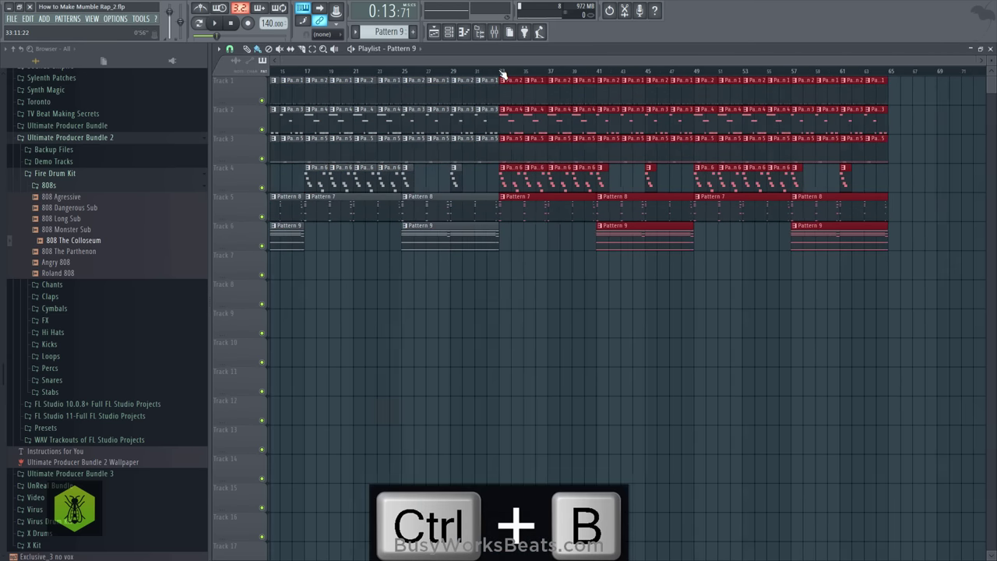
{"action": "left_click", "coordinate": [501, 35]}
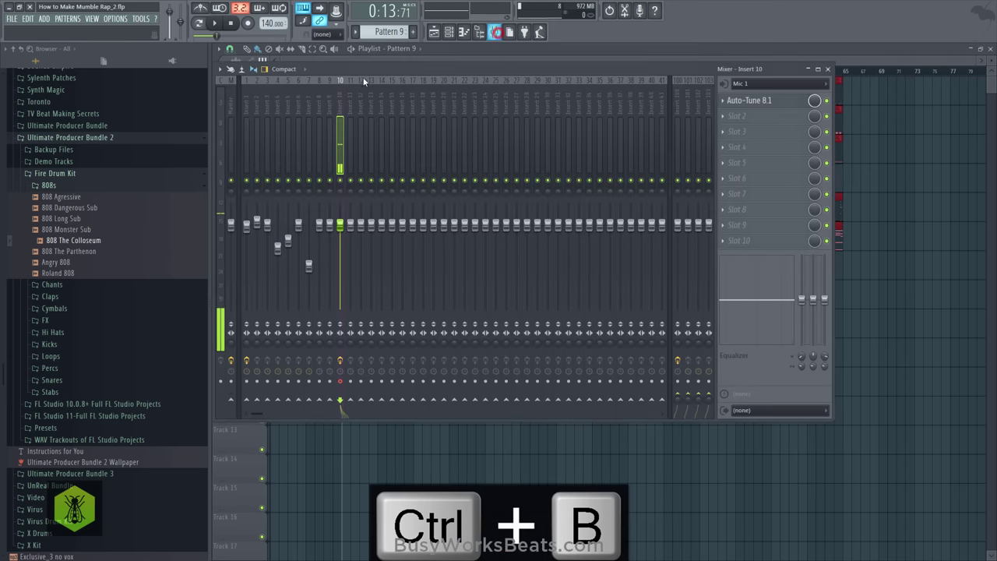
{"action": "left_click", "coordinate": [248, 24]}
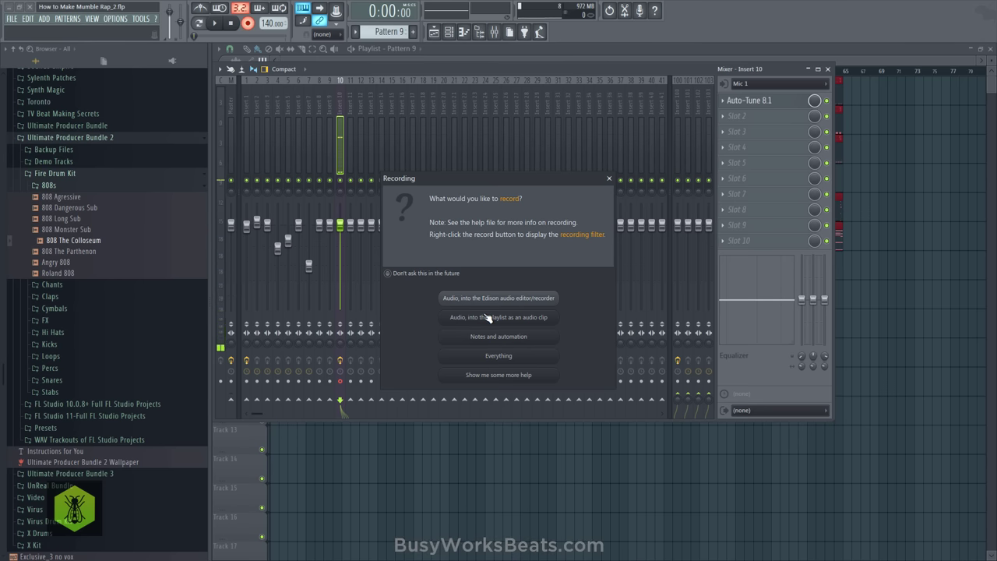
{"action": "left_click", "coordinate": [609, 179]}
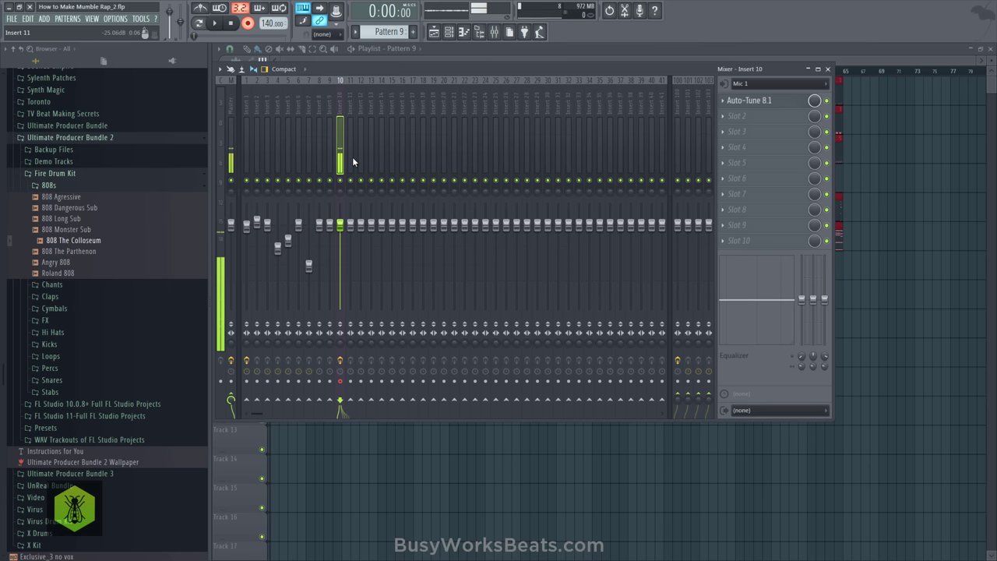
{"action": "left_click", "coordinate": [743, 102]}
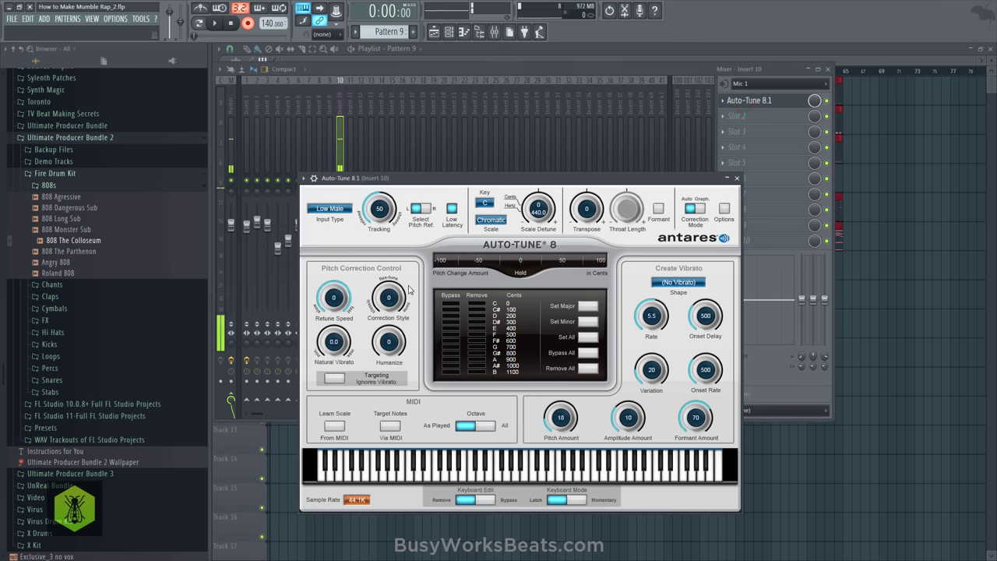
{"action": "left_click", "coordinate": [736, 179]}
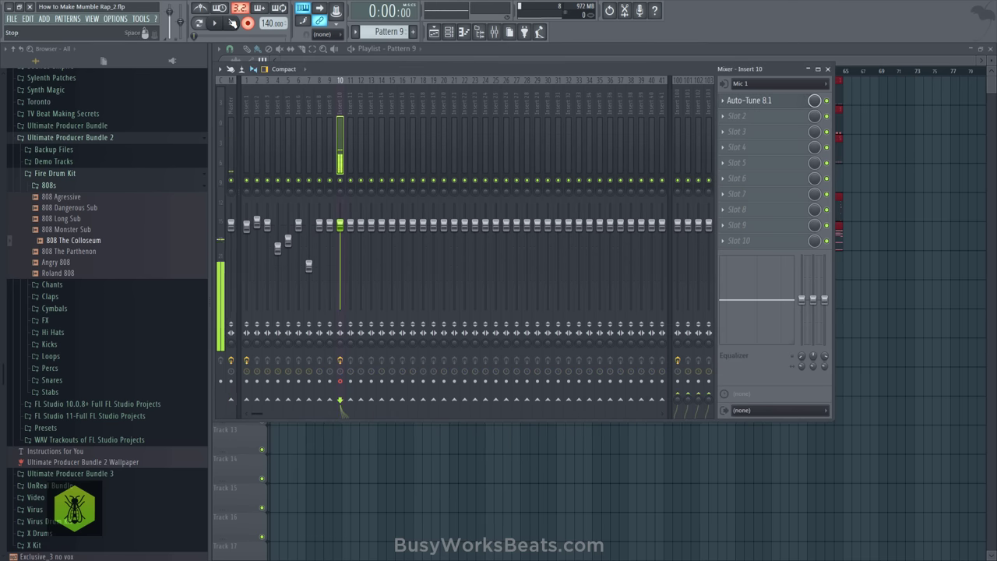
Record the Insert 10 mic vocal into the playlist as an audio clip over the full arrangement, stopping at its end
{"action": "left_click", "coordinate": [246, 24]}
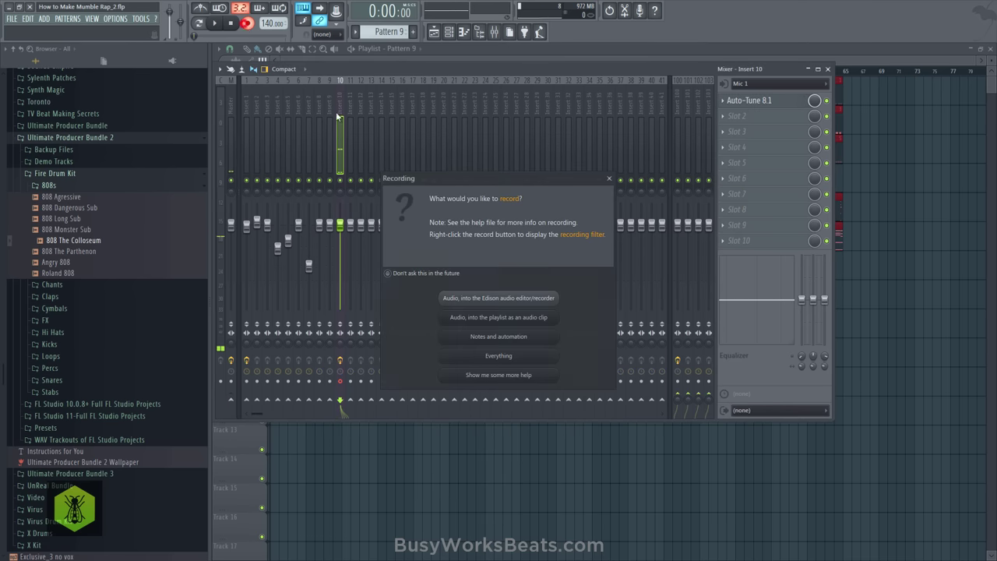
{"action": "left_click", "coordinate": [514, 317]}
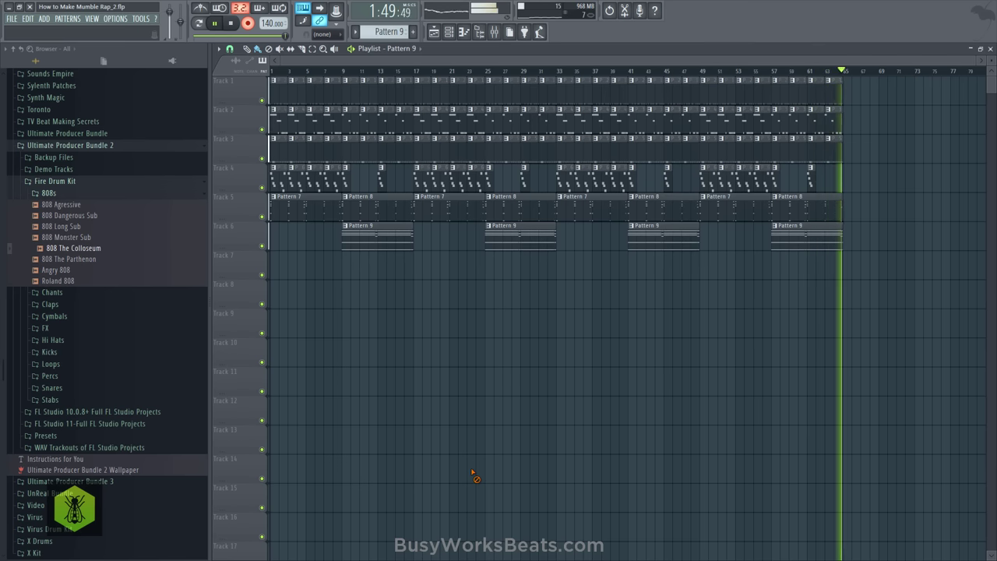
{"action": "key", "text": "space"}
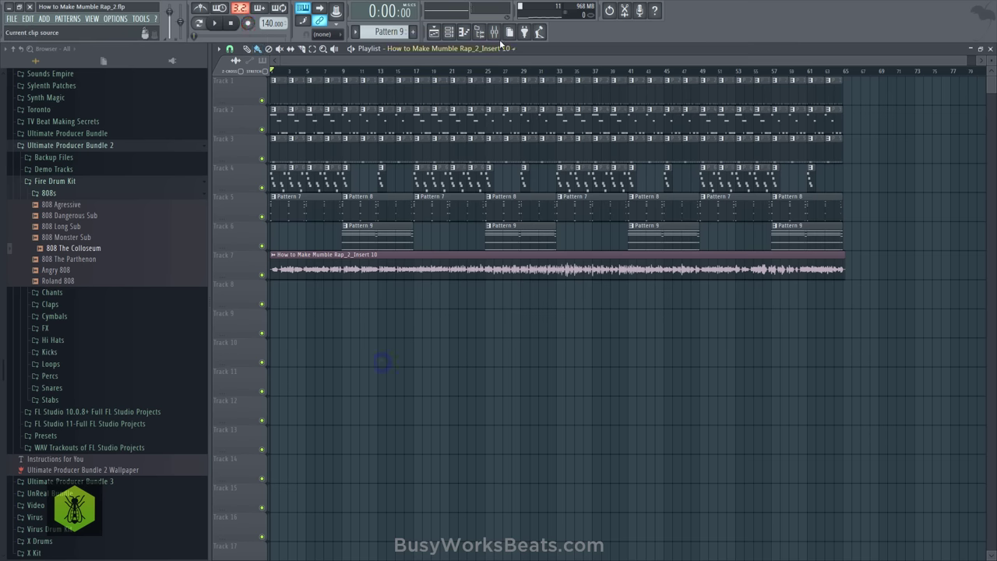
Route the recorded vocal clip's channel to mixer Insert 12 and return to the playlist
{"action": "left_click", "coordinate": [495, 33]}
{"action": "left_click", "coordinate": [449, 33]}
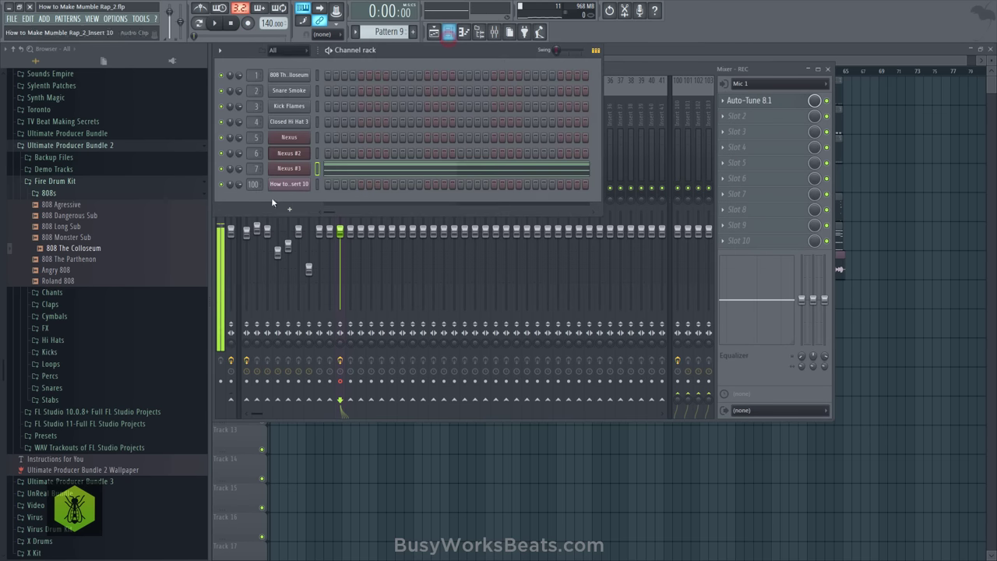
{"action": "mouse_move", "coordinate": [256, 184]}
{"action": "left_mouse_down"}
{"action": "mouse_move", "coordinate": [257, 140]}
{"action": "mouse_move", "coordinate": [256, 201]}
{"action": "mouse_move", "coordinate": [256, 184]}
{"action": "left_mouse_up"}
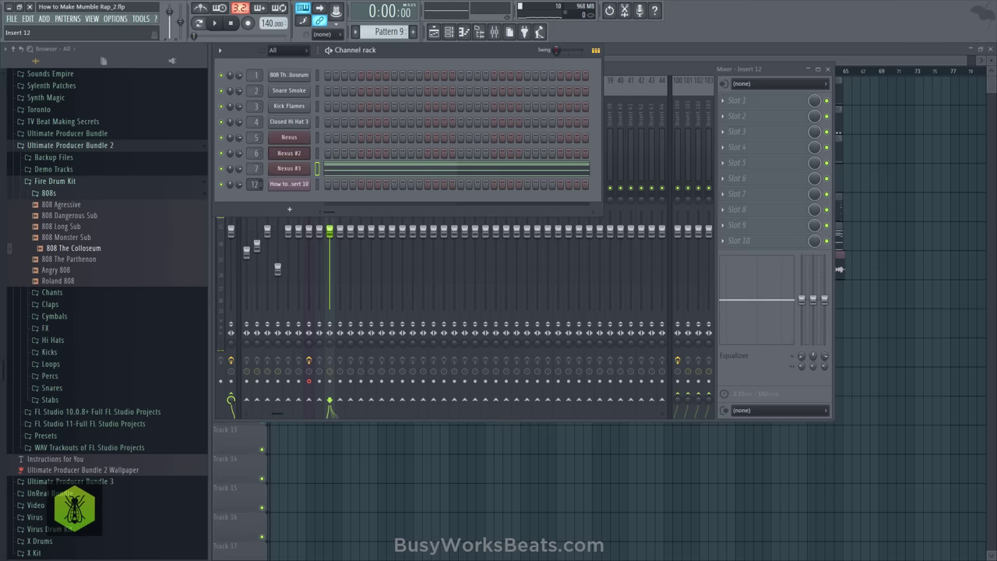
{"action": "left_click", "coordinate": [335, 458]}
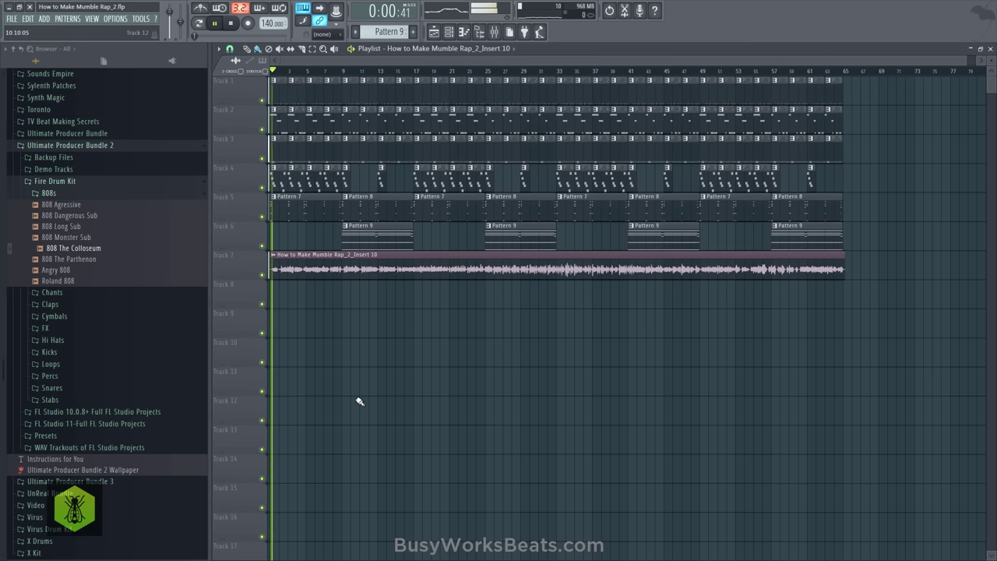
Play the full arrangement with the recorded vocal, check its channel routing and Insert 12's mixer level, and stop playback
{"action": "left_click", "coordinate": [448, 31]}
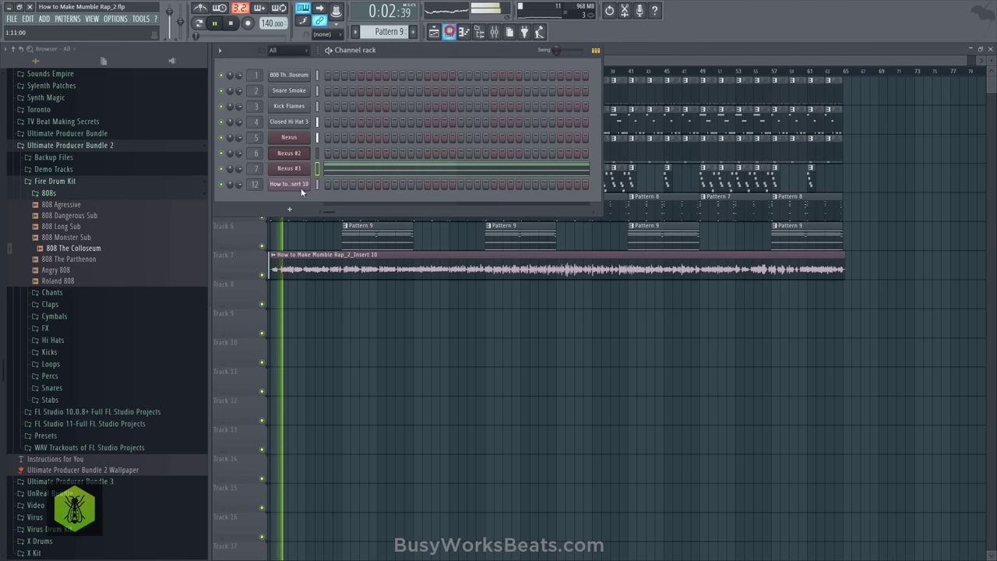
{"action": "left_click", "coordinate": [460, 368]}
{"action": "left_click", "coordinate": [493, 31]}
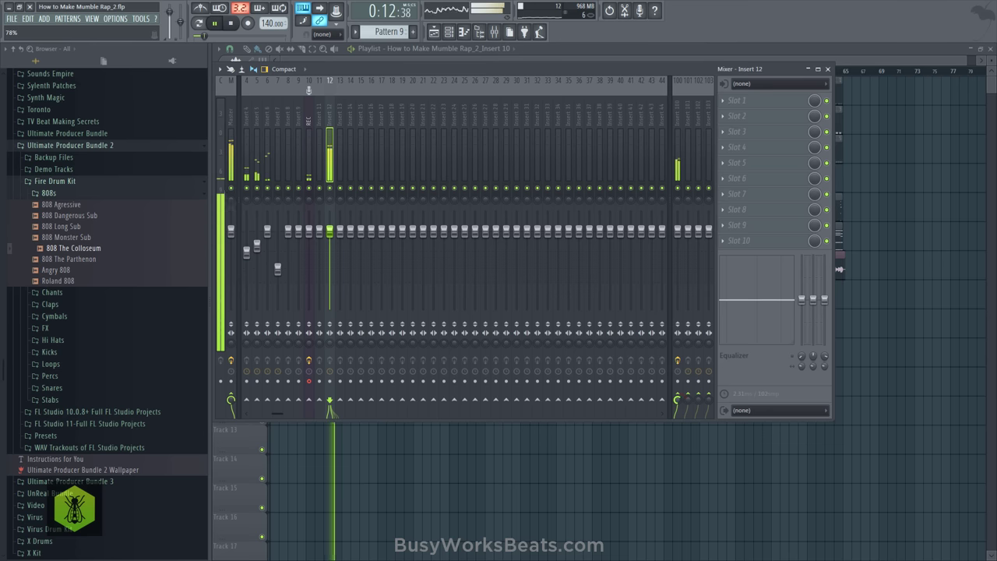
{"action": "left_click", "coordinate": [620, 473]}
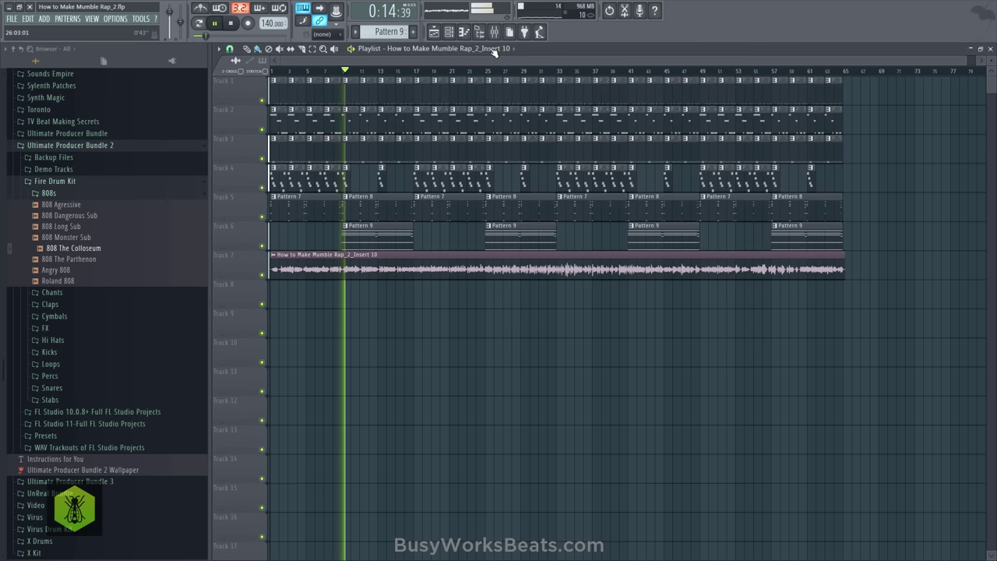
{"action": "left_click", "coordinate": [493, 31]}
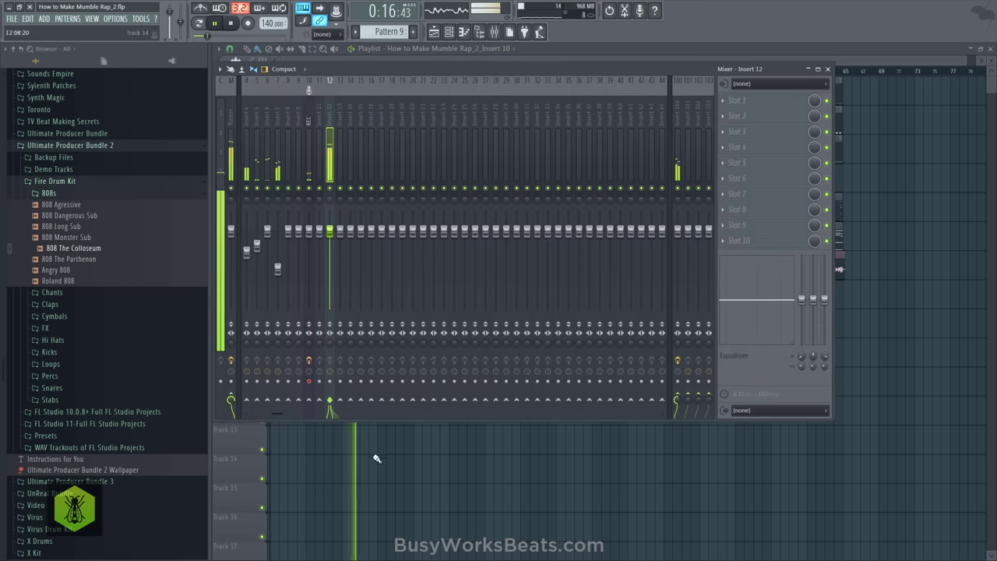
{"action": "left_click", "coordinate": [376, 459]}
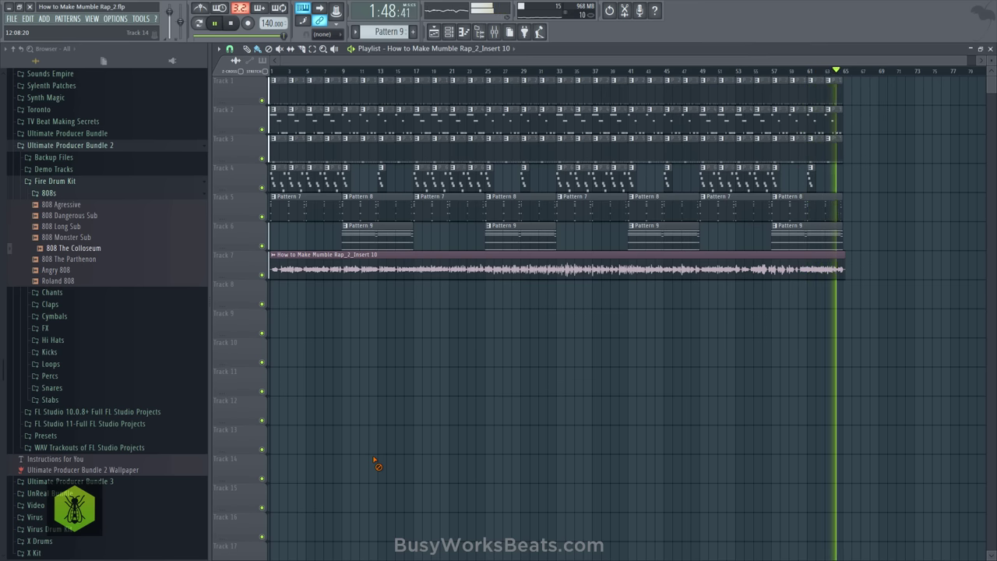
{"action": "key", "text": "space"}
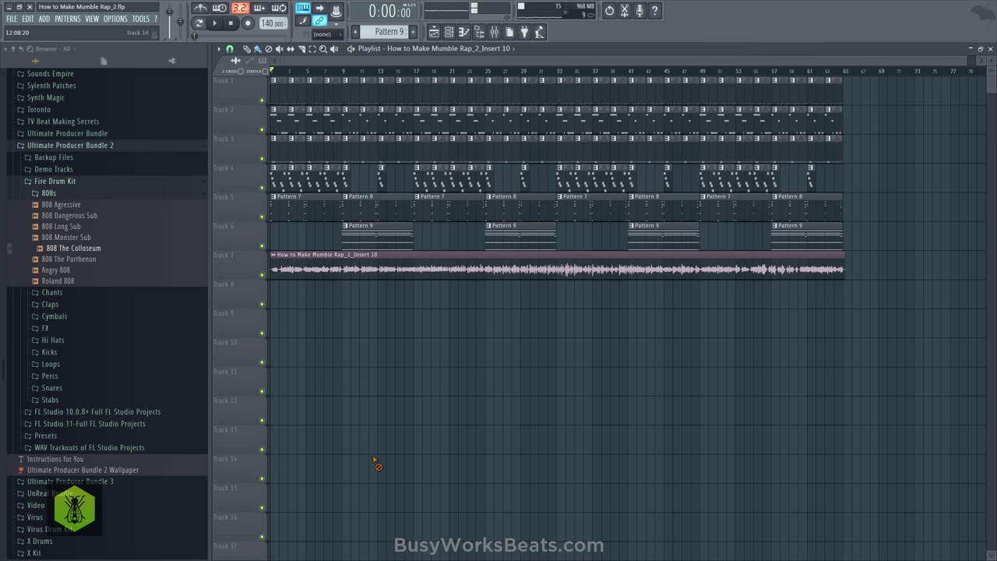